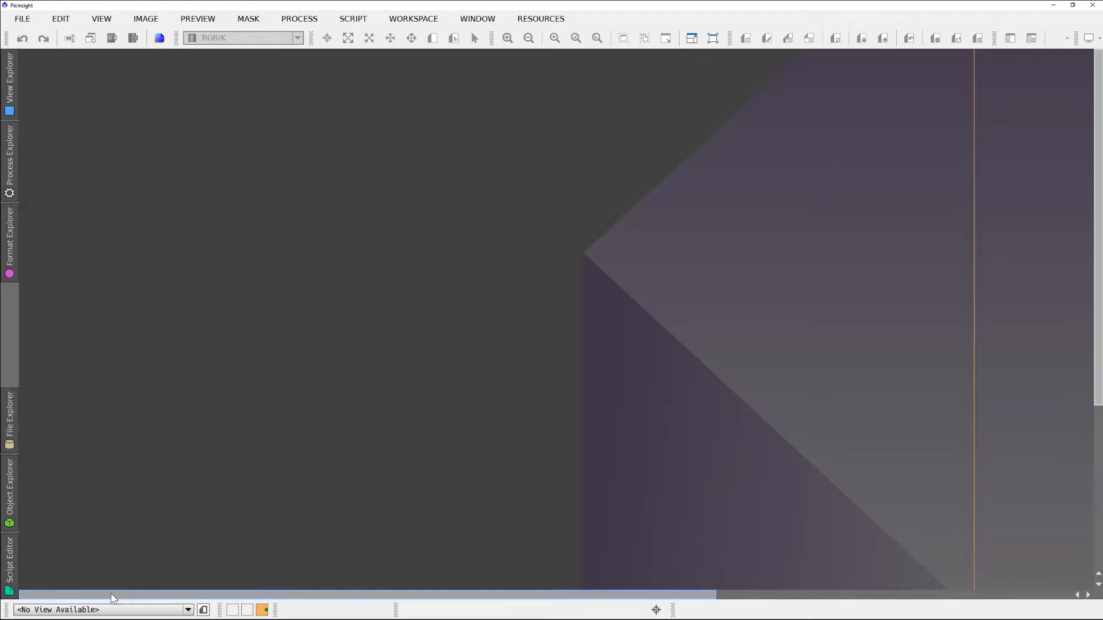
Load the saved set of process icons into the empty workspace
right_click(253, 282)
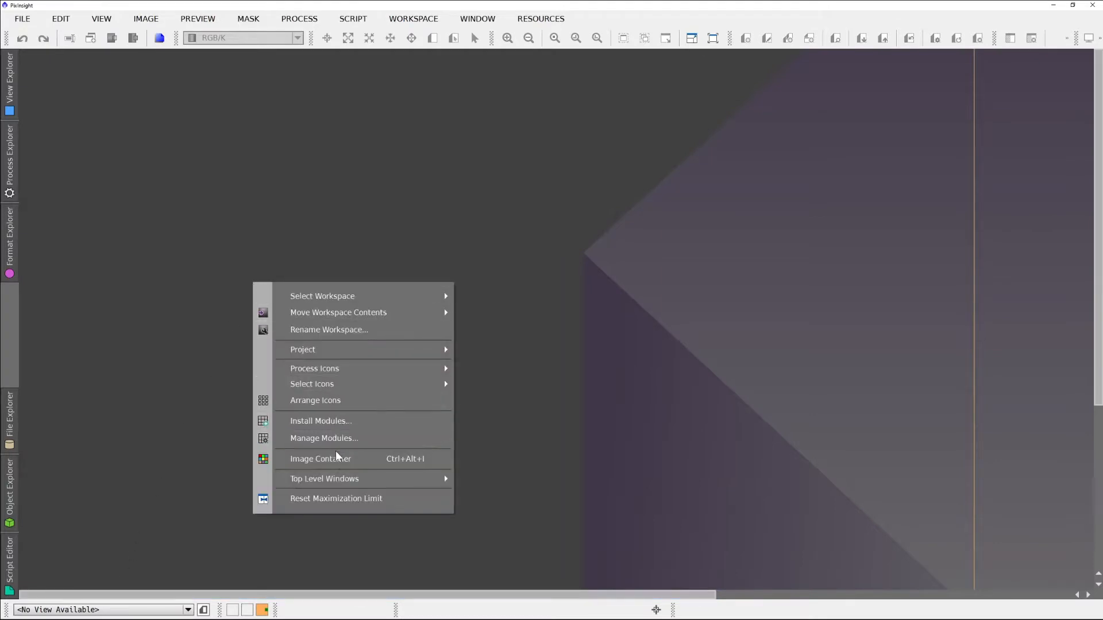
left_click(354, 399)
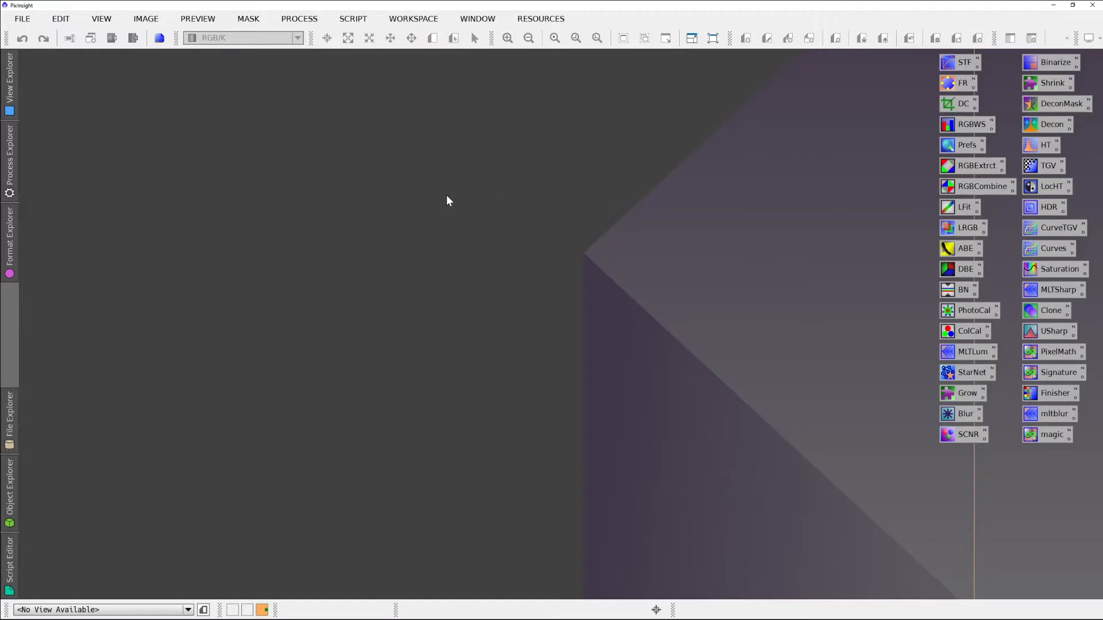
Open ngc2174-2-365-session_1_session_2.fits from the final/ngc2174-monkey-head folder on T7 (E:) and move its window clear of the workspace corner
double_click(368, 197)
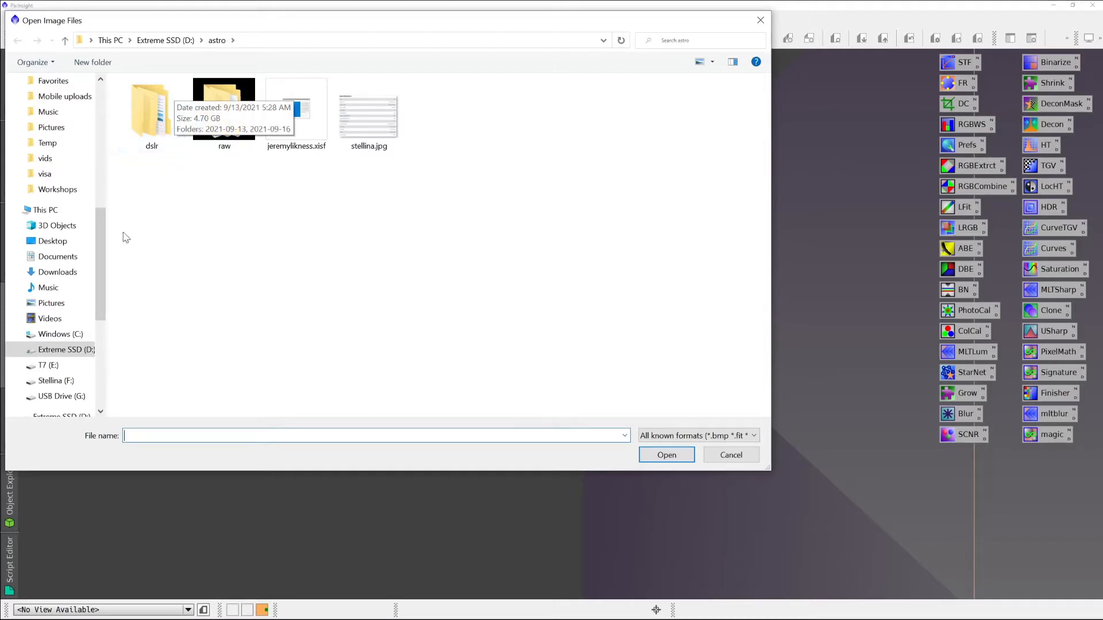
left_click(54, 367)
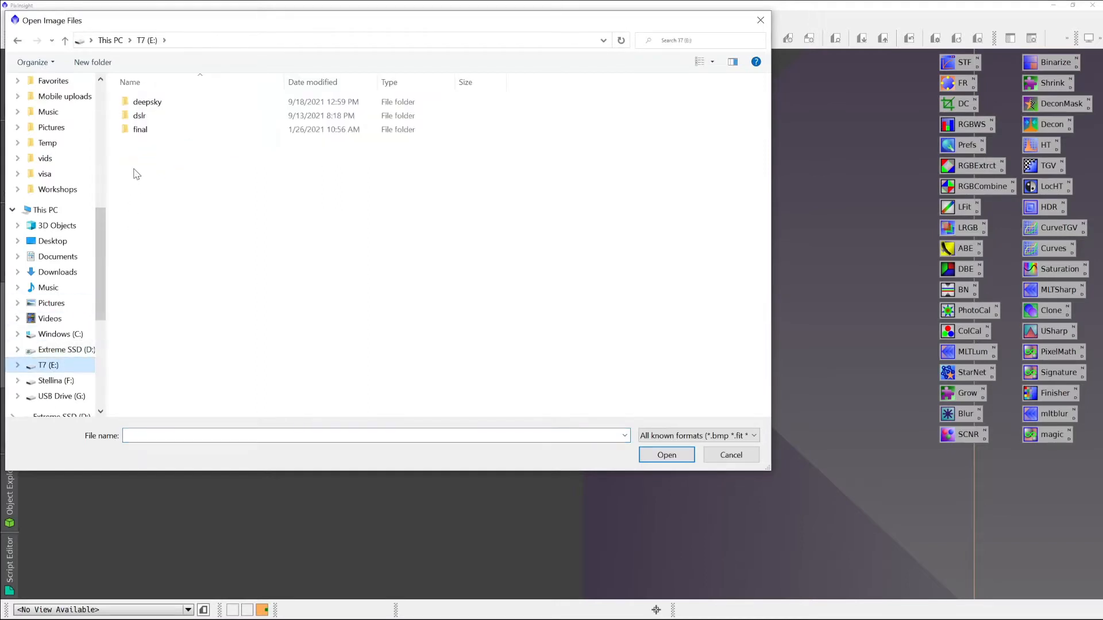
double_click(140, 131)
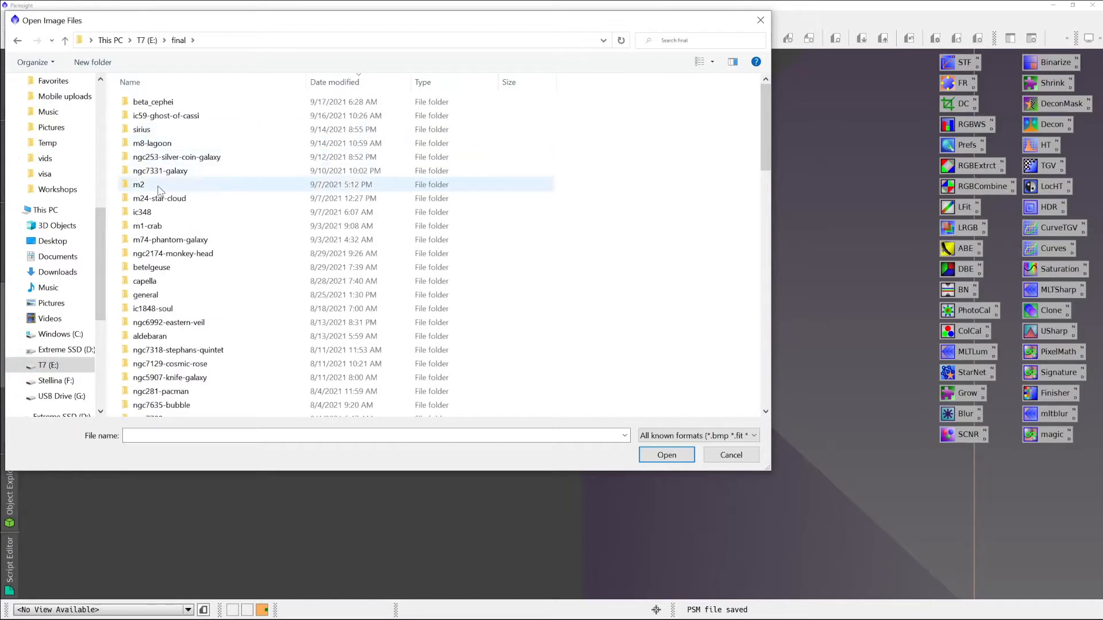
double_click(168, 255)
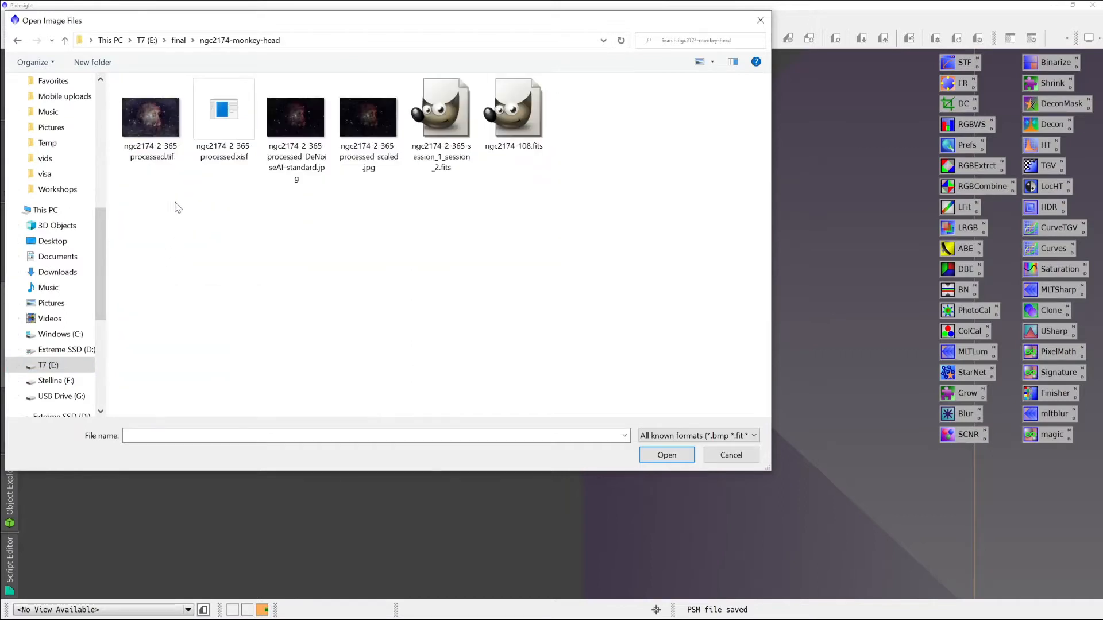
double_click(442, 146)
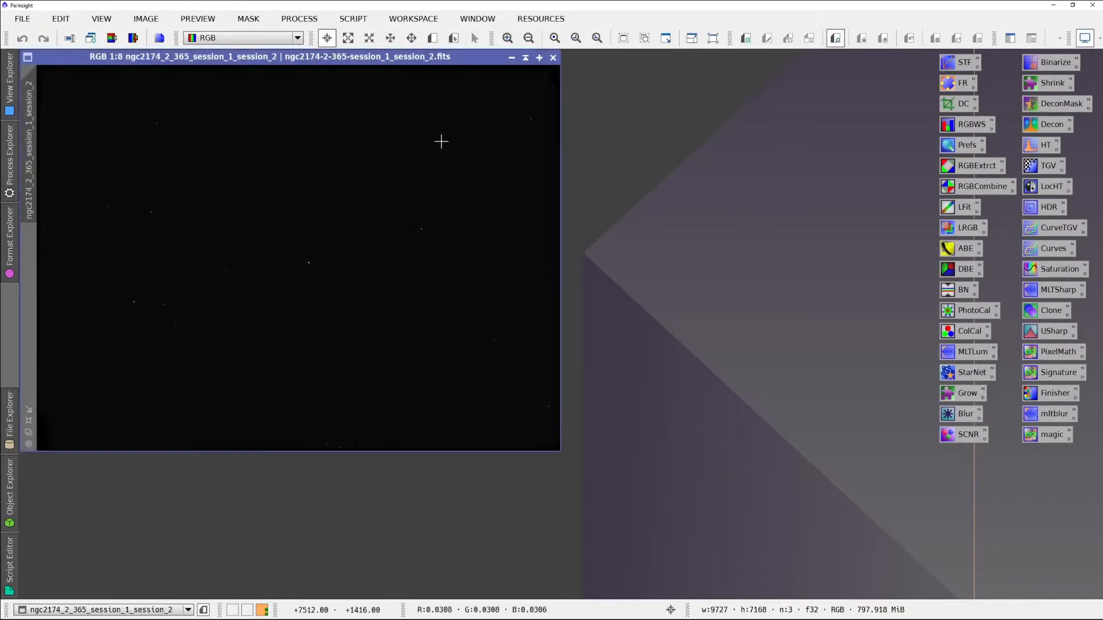
left_click_drag(345, 57, 416, 85)
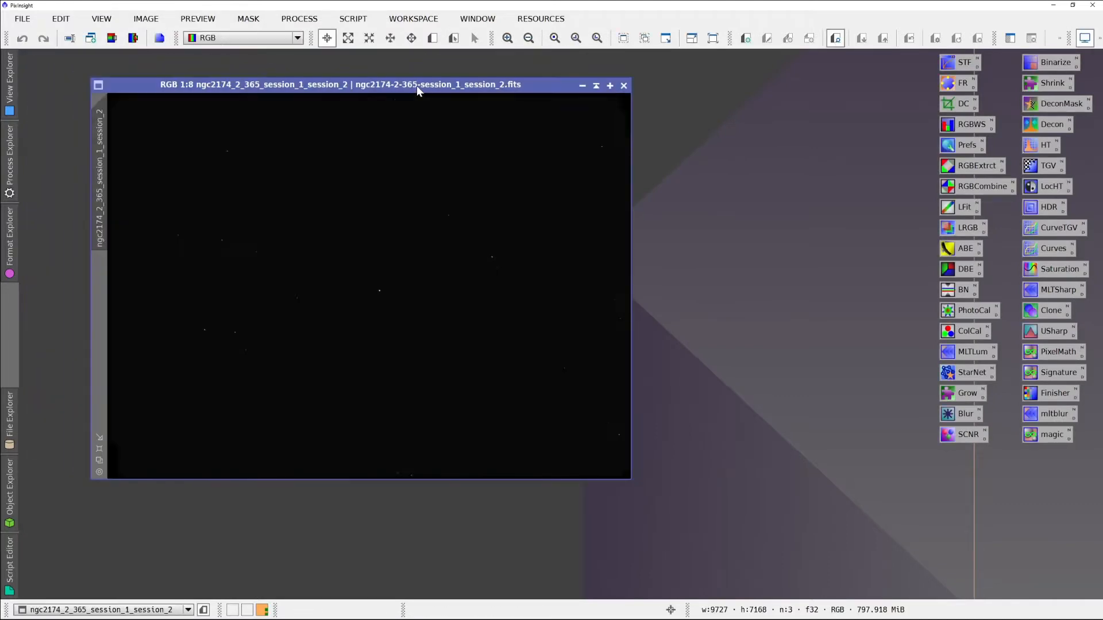
Apply the boosted STF AutoStretch to the nebula image
left_click(1100, 42)
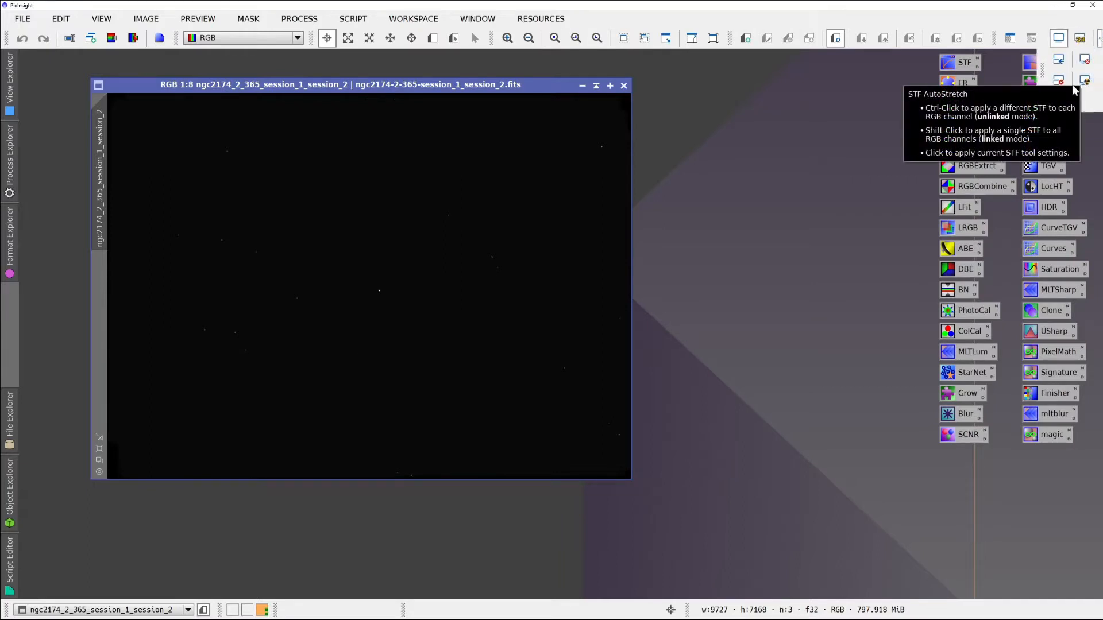
left_click(1098, 43)
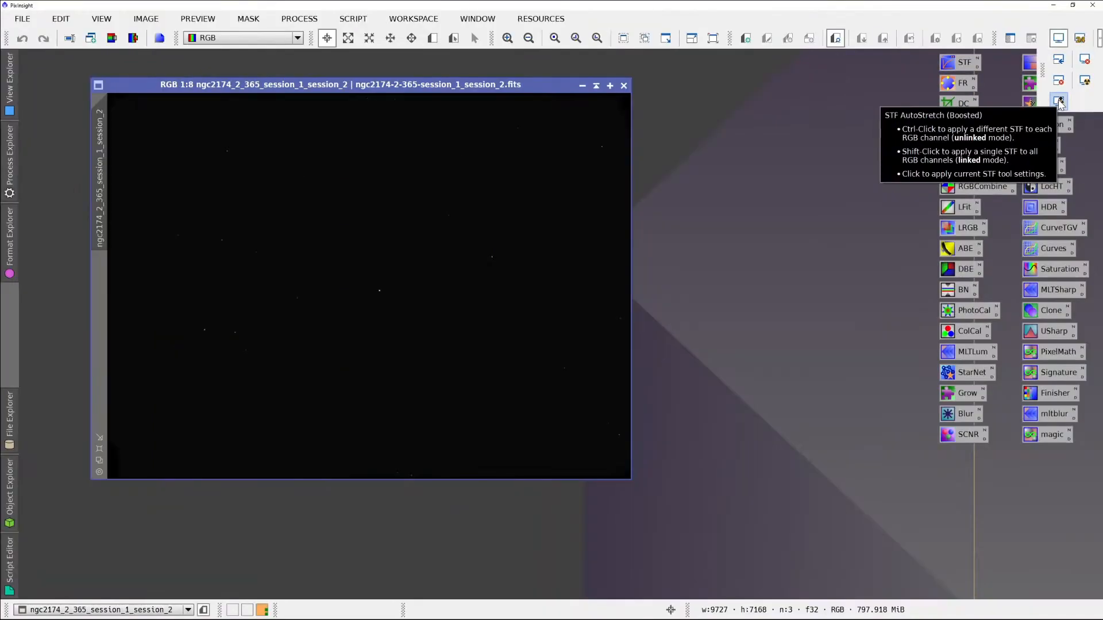
left_click(1059, 101)
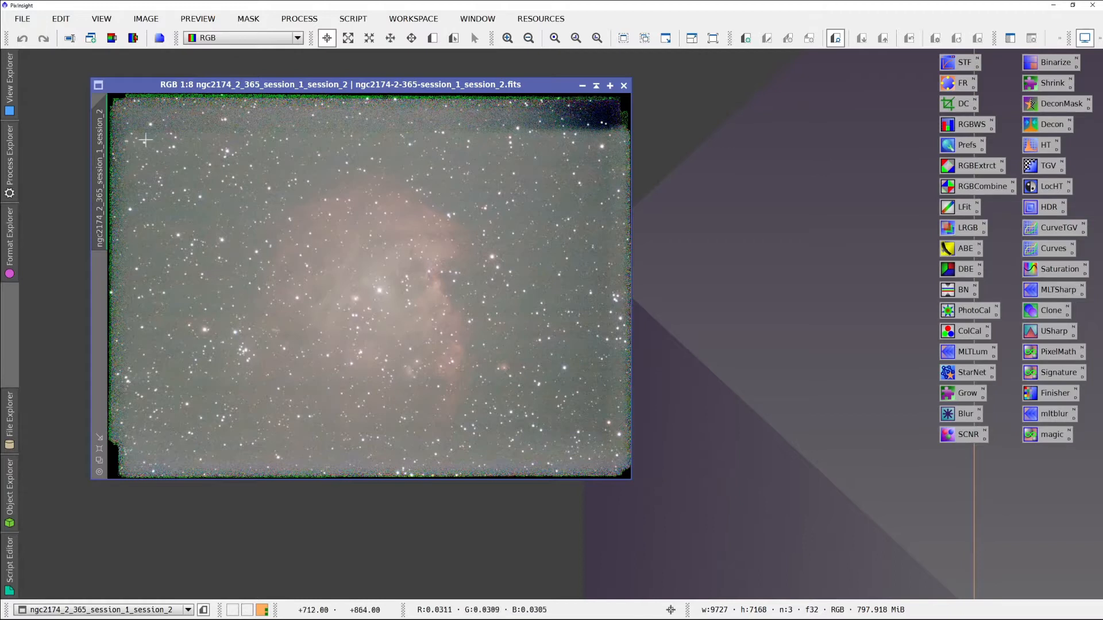
Start DynamicCrop and pull all four crop edges inside the ragged stacking borders, framing about 8962 × 6034 px
double_click(955, 106)
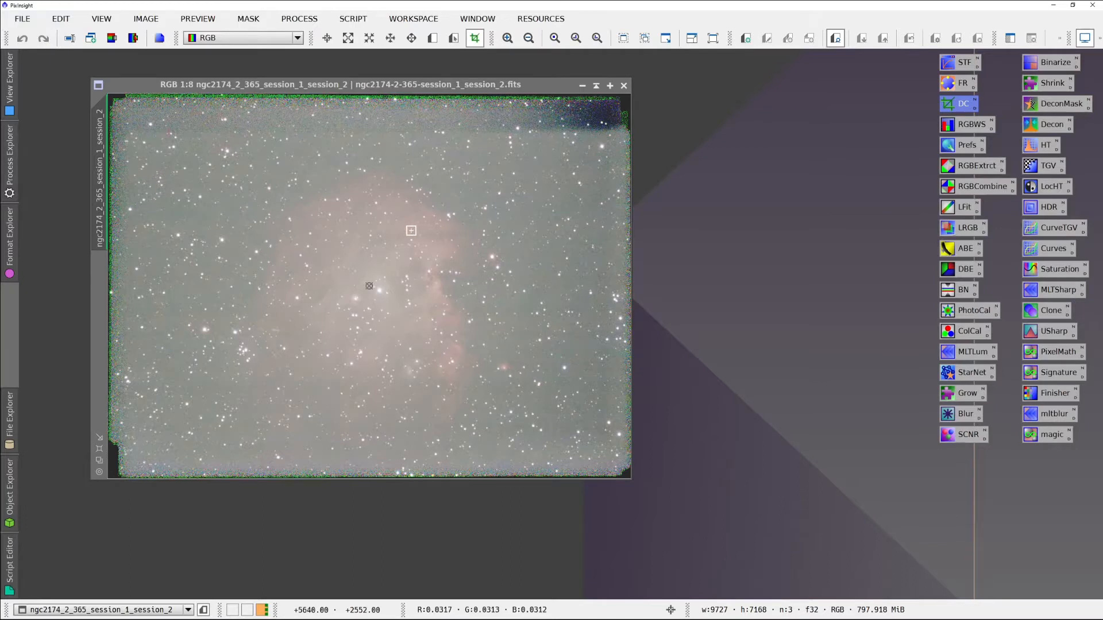
scroll(369, 286, "down", 1)
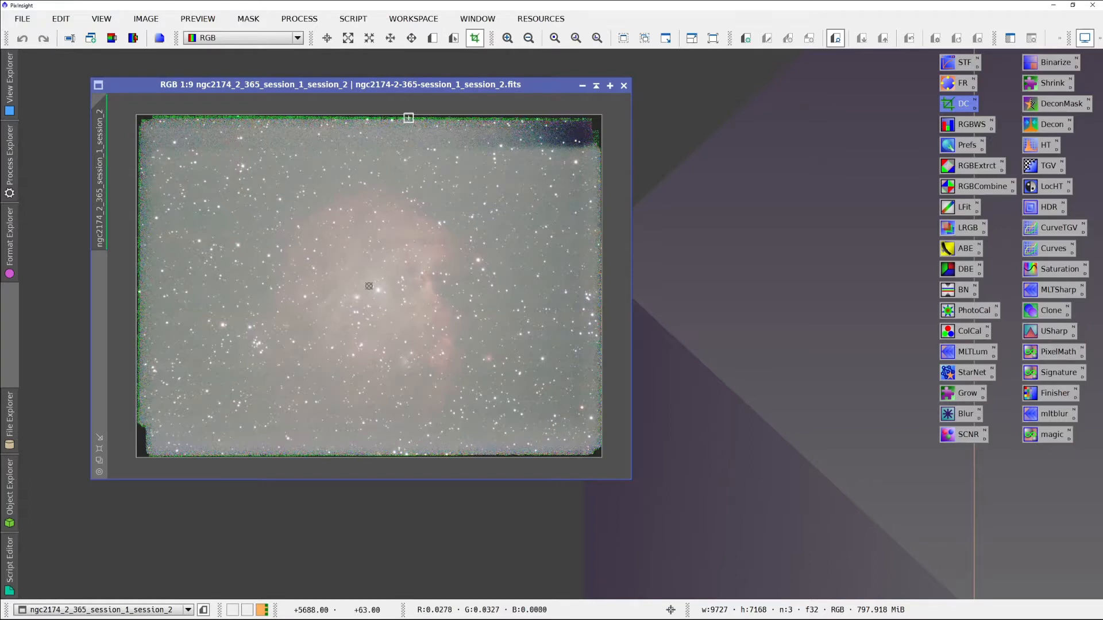
left_click_drag(407, 115, 411, 151)
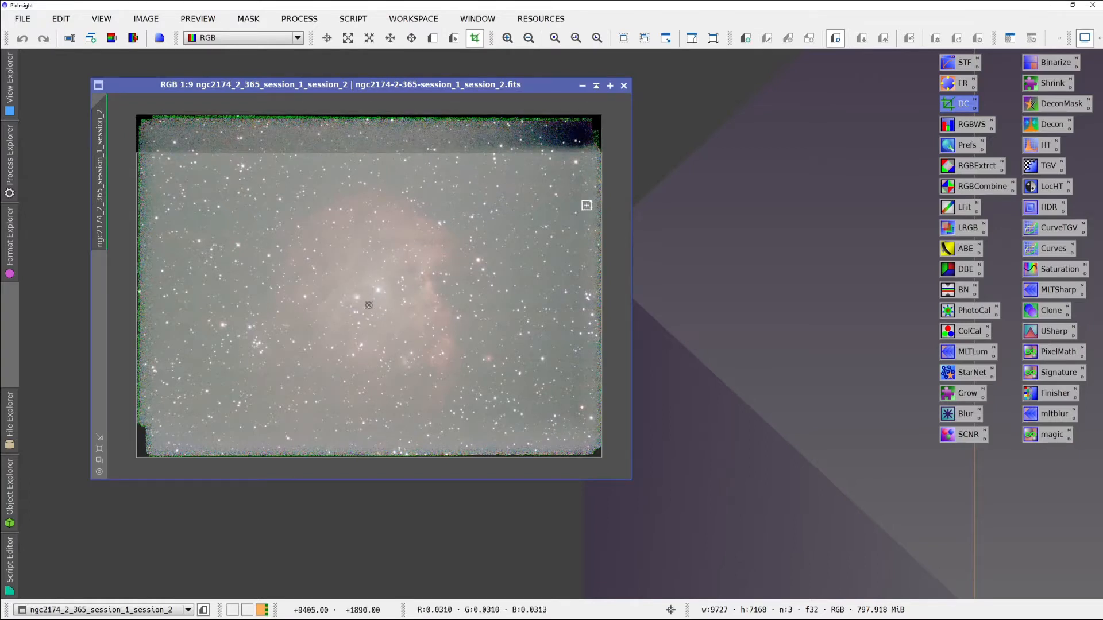
left_click_drag(601, 213, 583, 214)
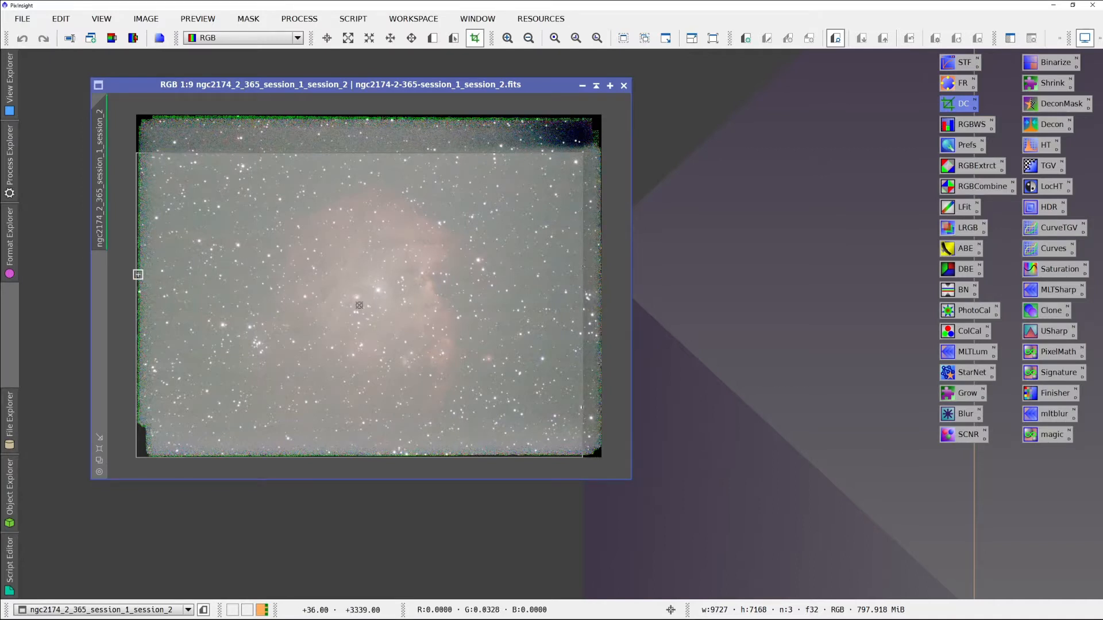
left_click_drag(136, 274, 154, 275)
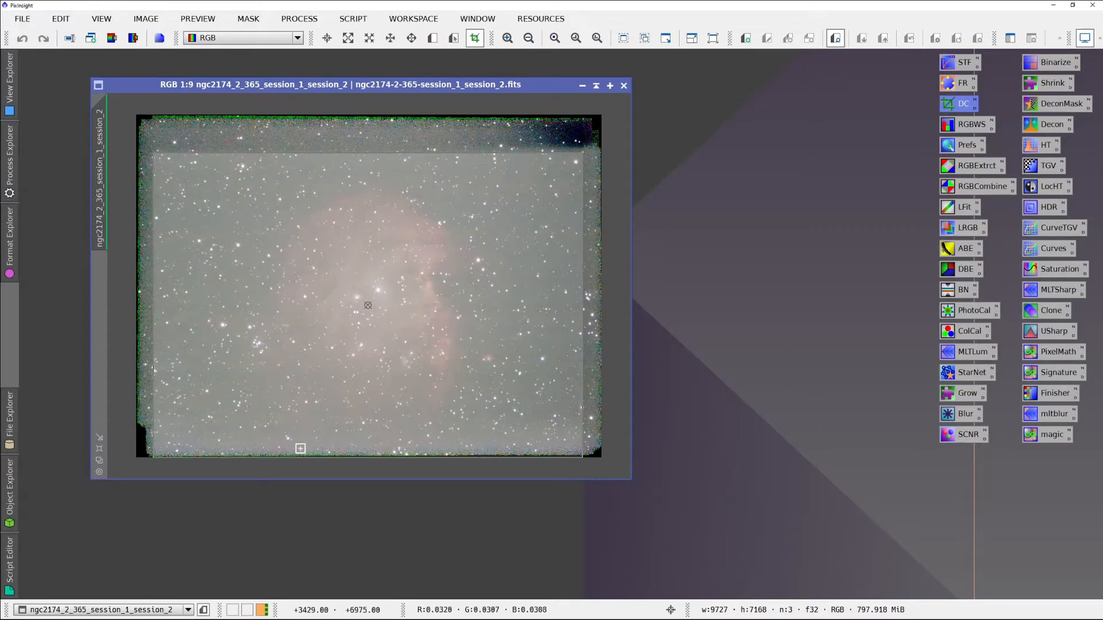
left_click_drag(303, 457, 299, 442)
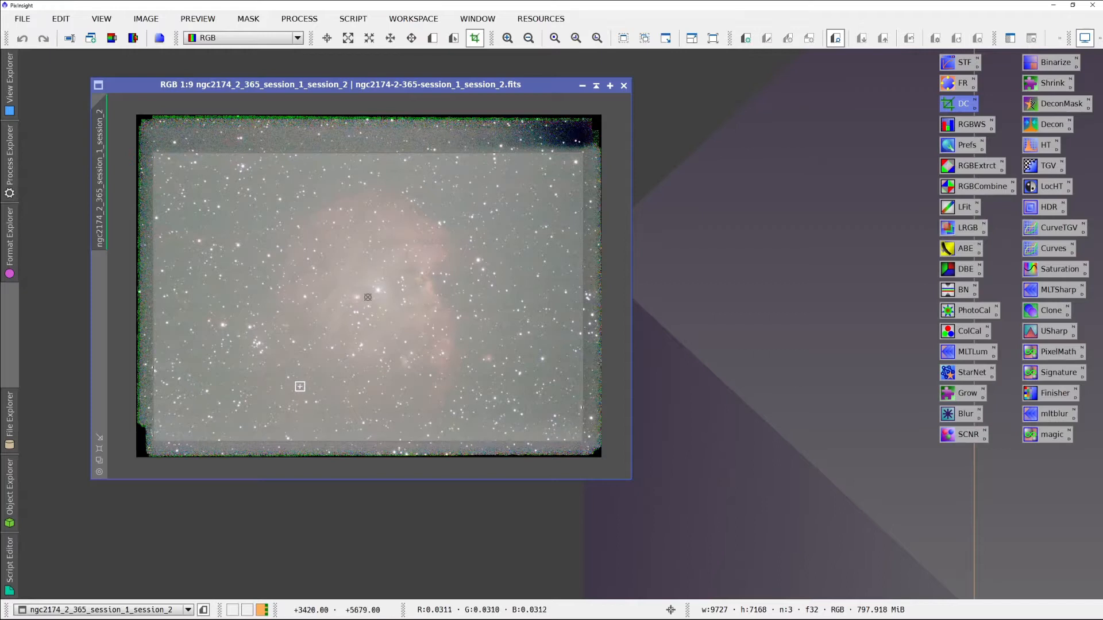
Shift the crop frame slightly, rotate it about 0.199° clockwise, then apply the crop and close DynamicCrop
left_click_drag(304, 359, 307, 359)
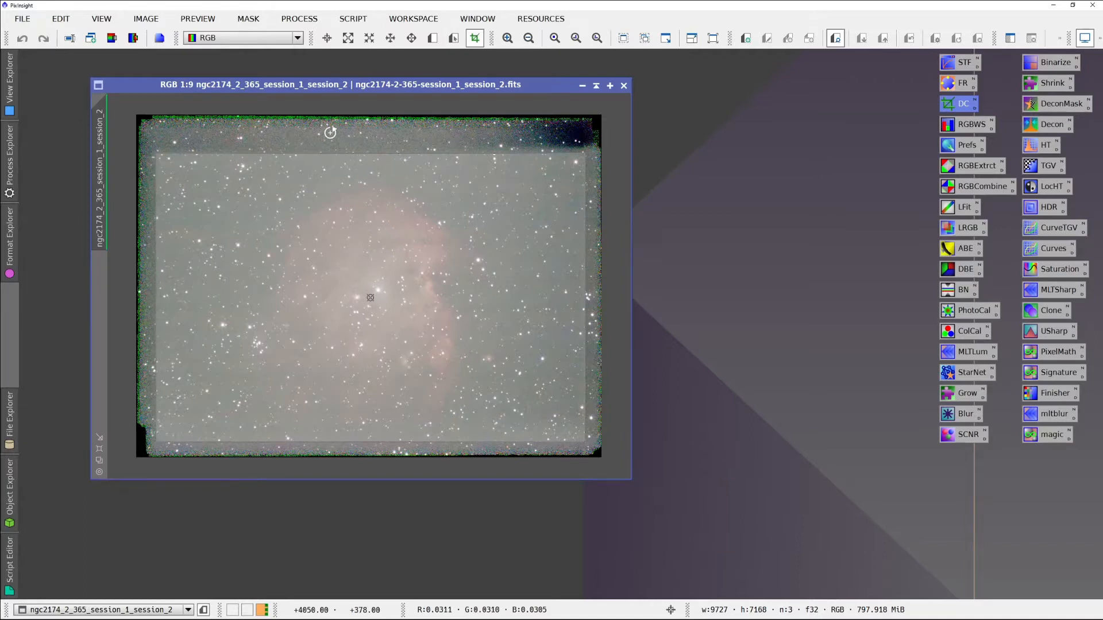
mouse_move(330, 133)
left_mouse_down()
mouse_move(281, 145)
mouse_move(328, 116)
left_mouse_up()
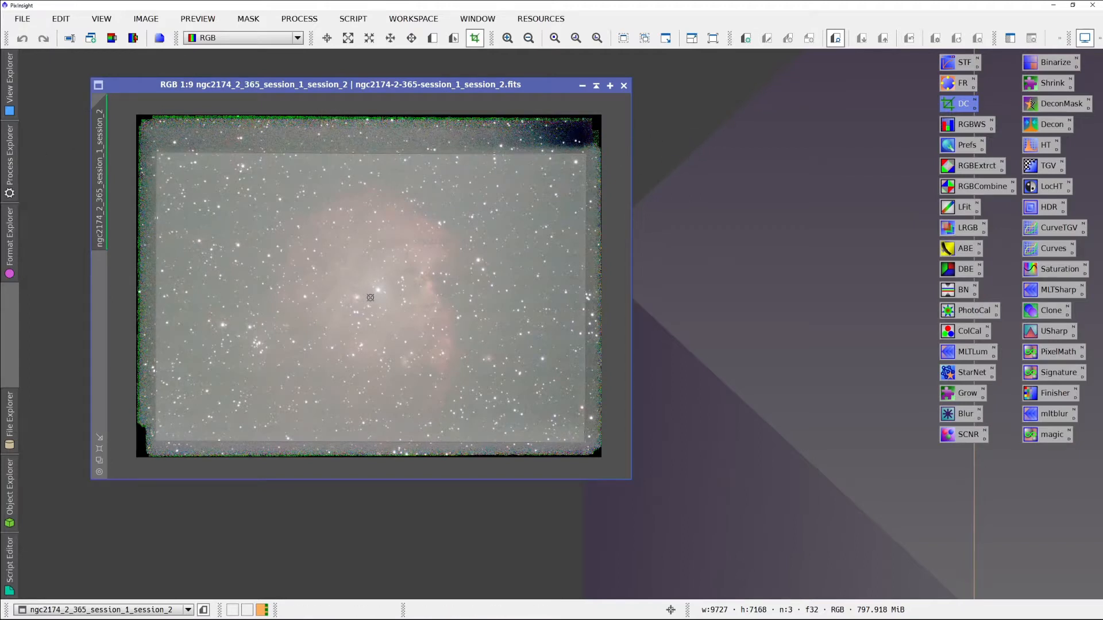
left_click_drag(0, 192, 796, 117)
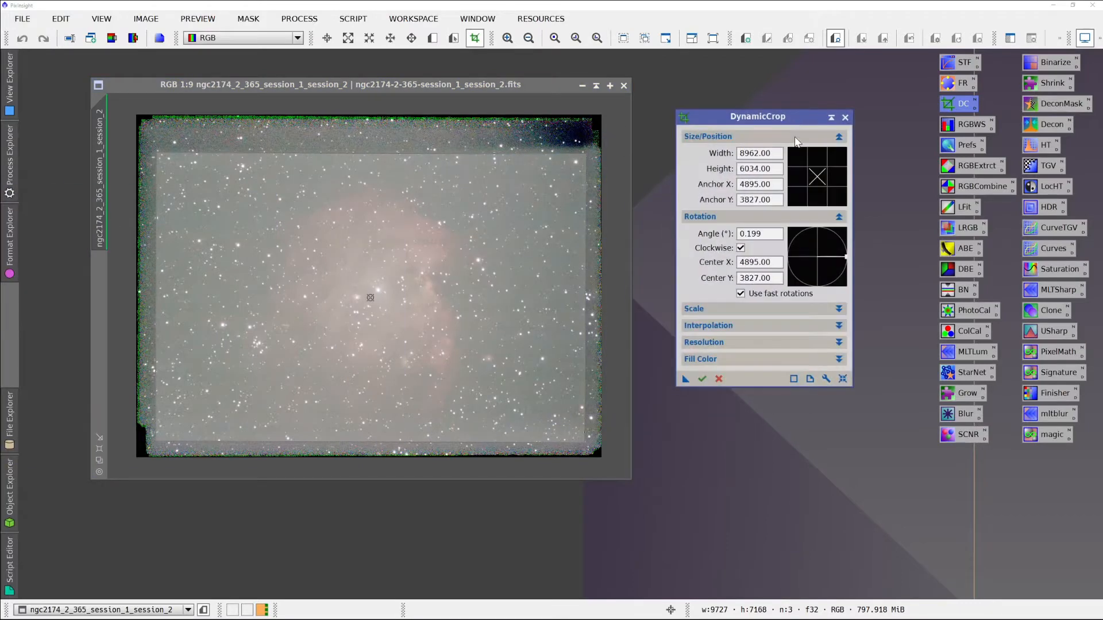
left_click(702, 379)
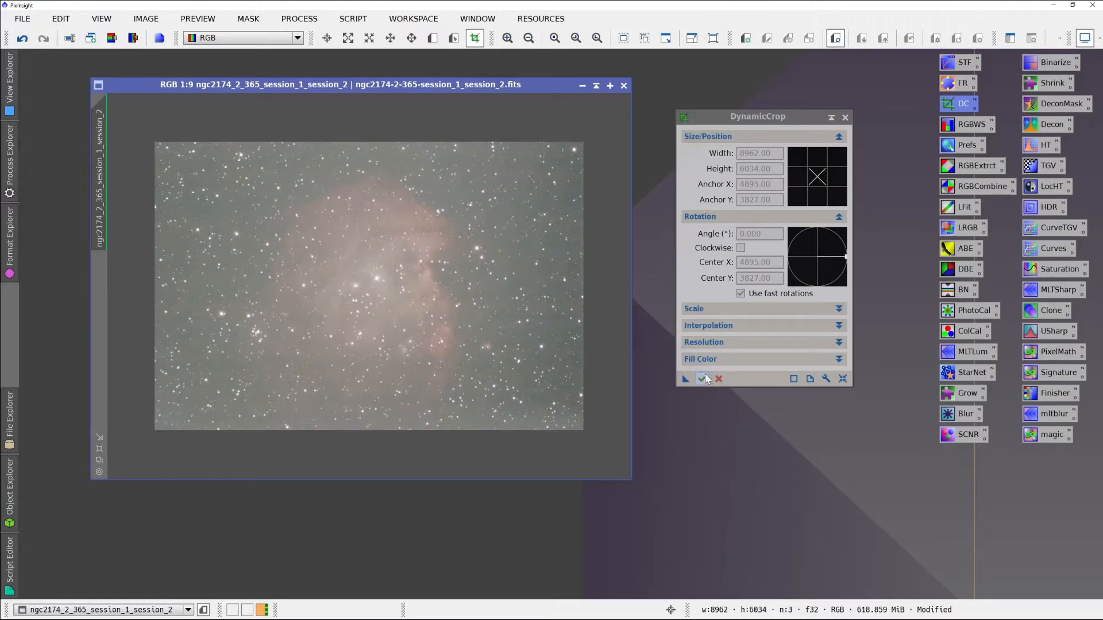
left_click(845, 118)
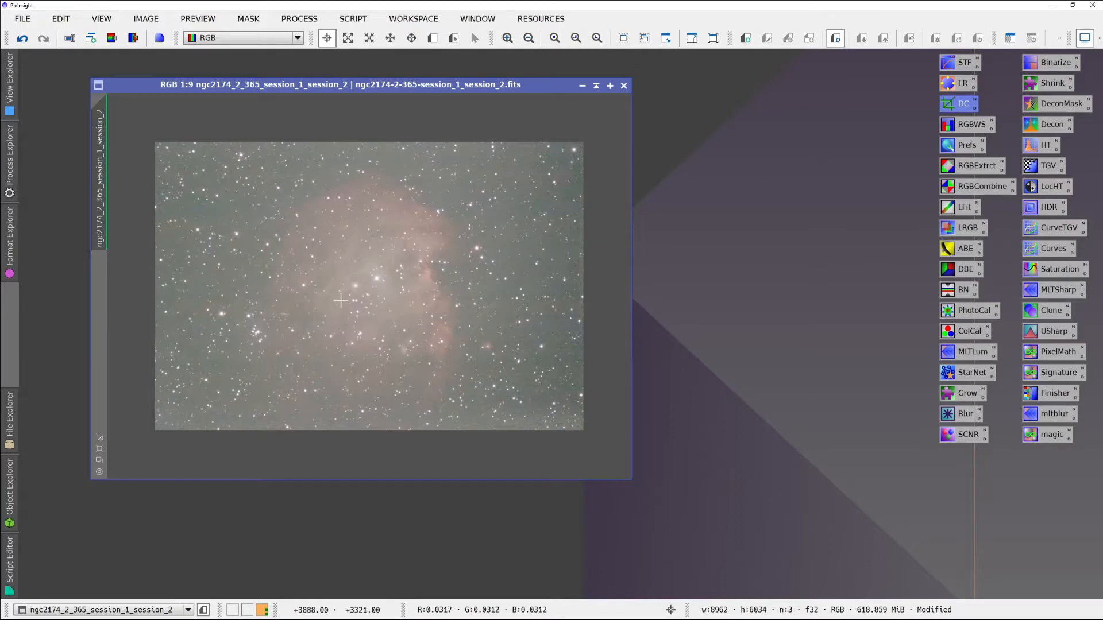
Apply the standard STF AutoStretch to the cropped image, then enlarge its window and reposition it in the workspace
left_click(1099, 41)
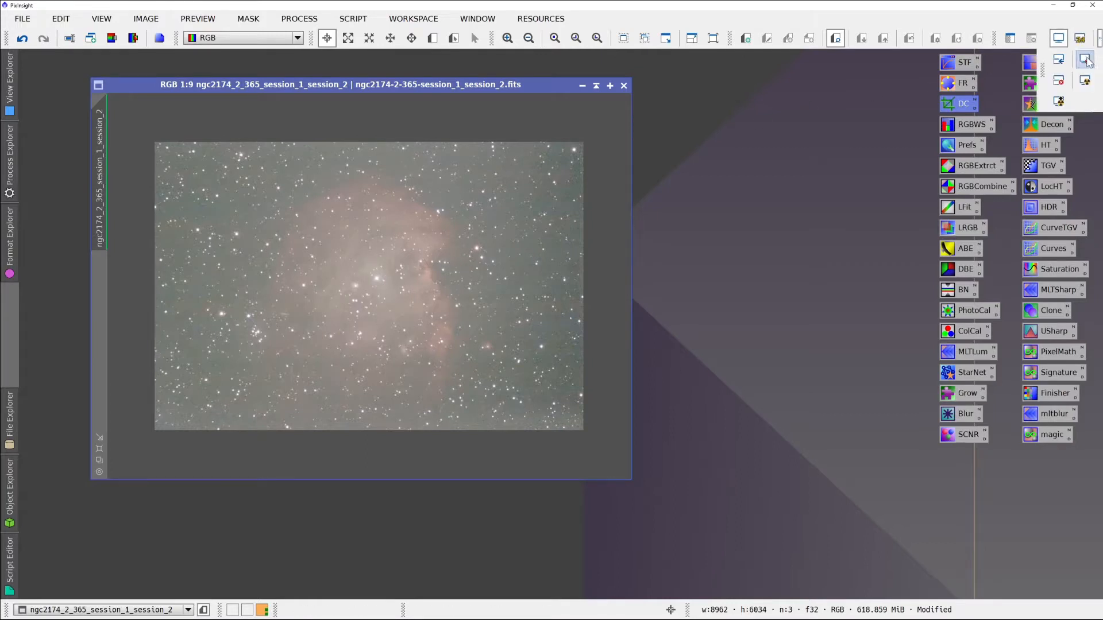
left_click(1083, 81)
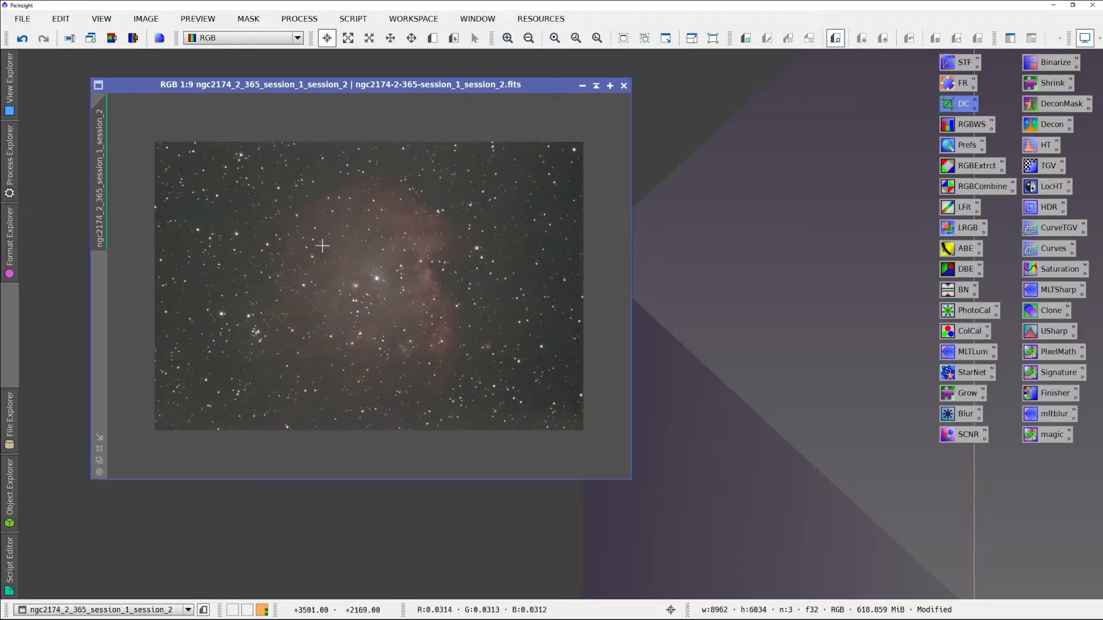
left_click(99, 450)
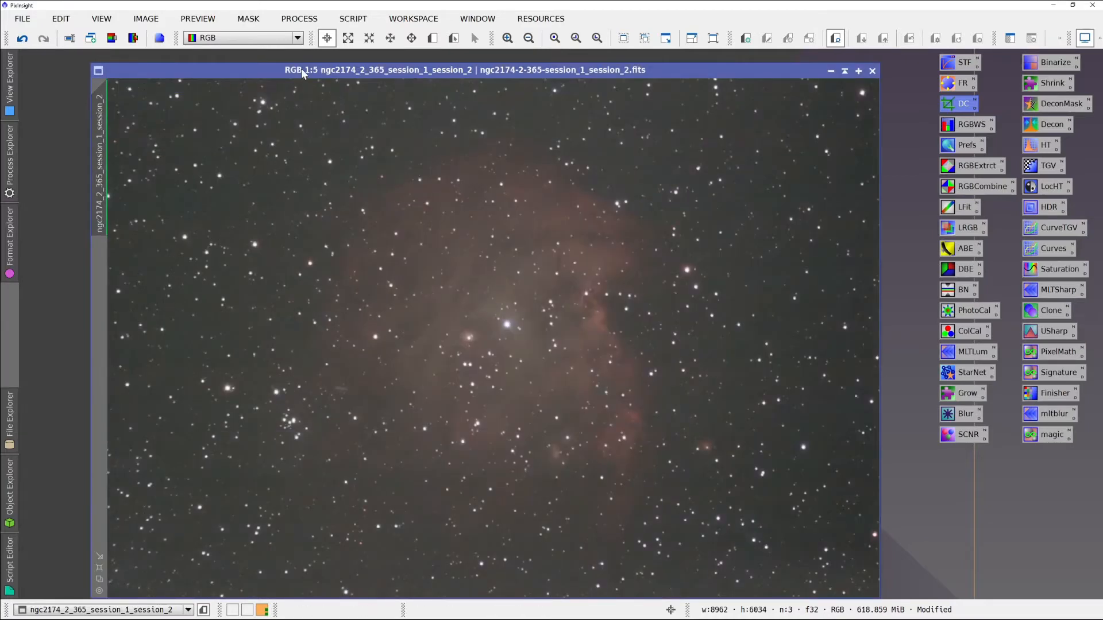
left_click_drag(301, 67, 291, 53)
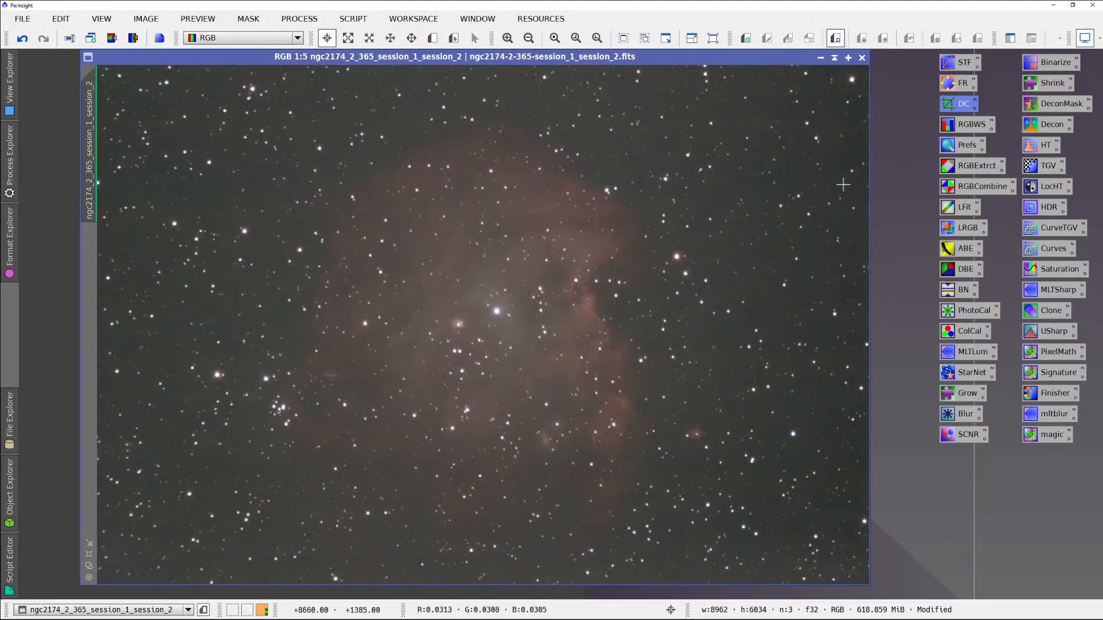
Duplicate the cropped image as a clone in the workspace and bring the original image back to the front
mouse_move(93, 149)
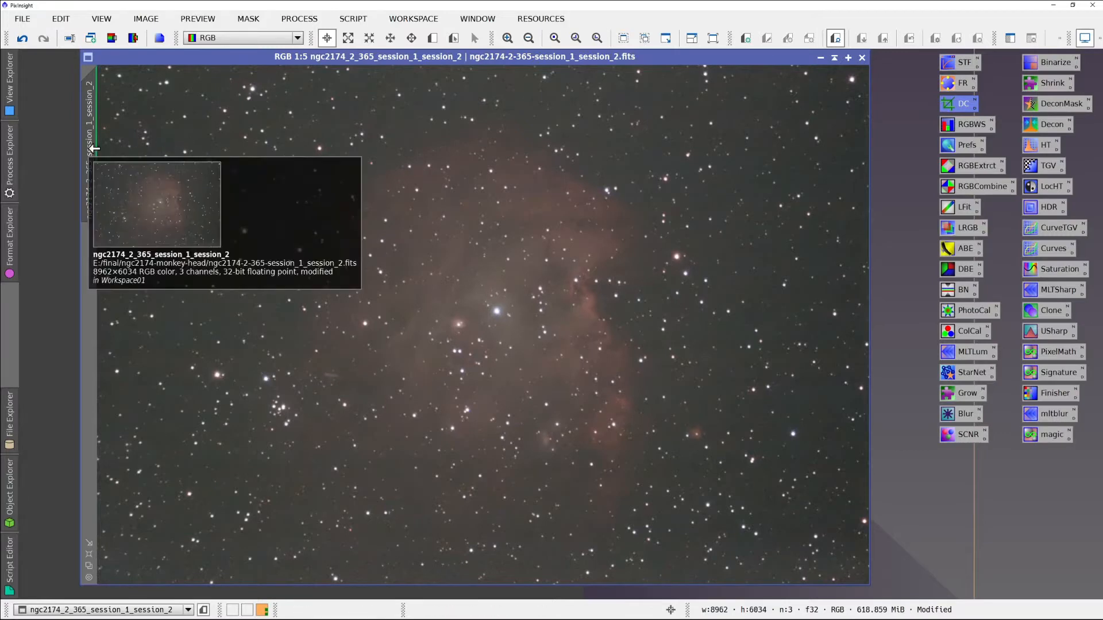
left_click_drag(94, 149, 138, 149)
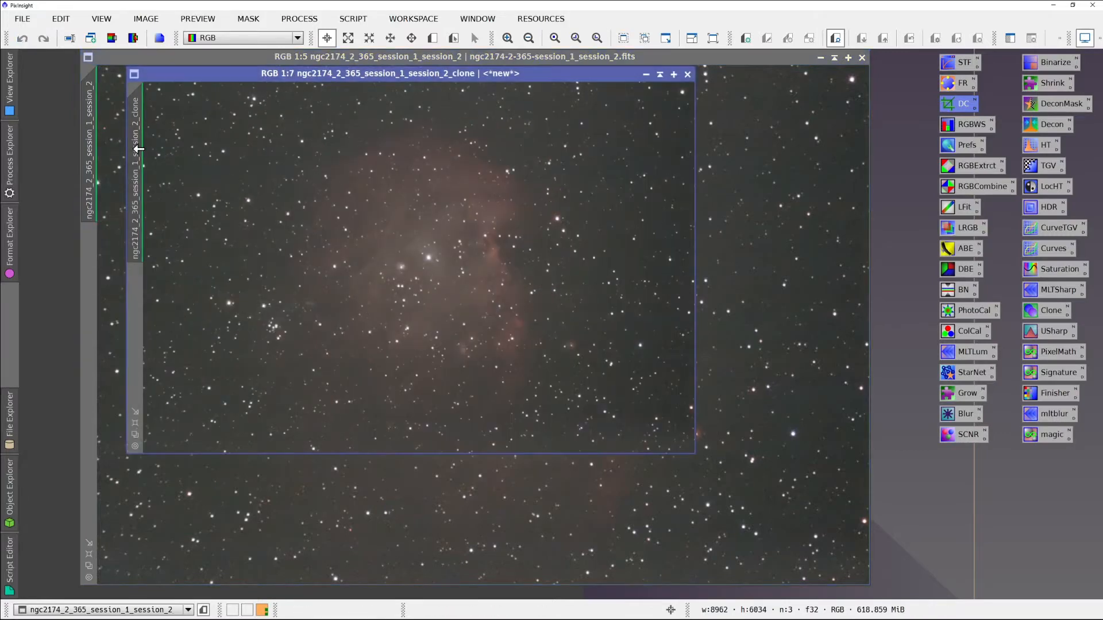
mouse_move(139, 149)
left_click(308, 56)
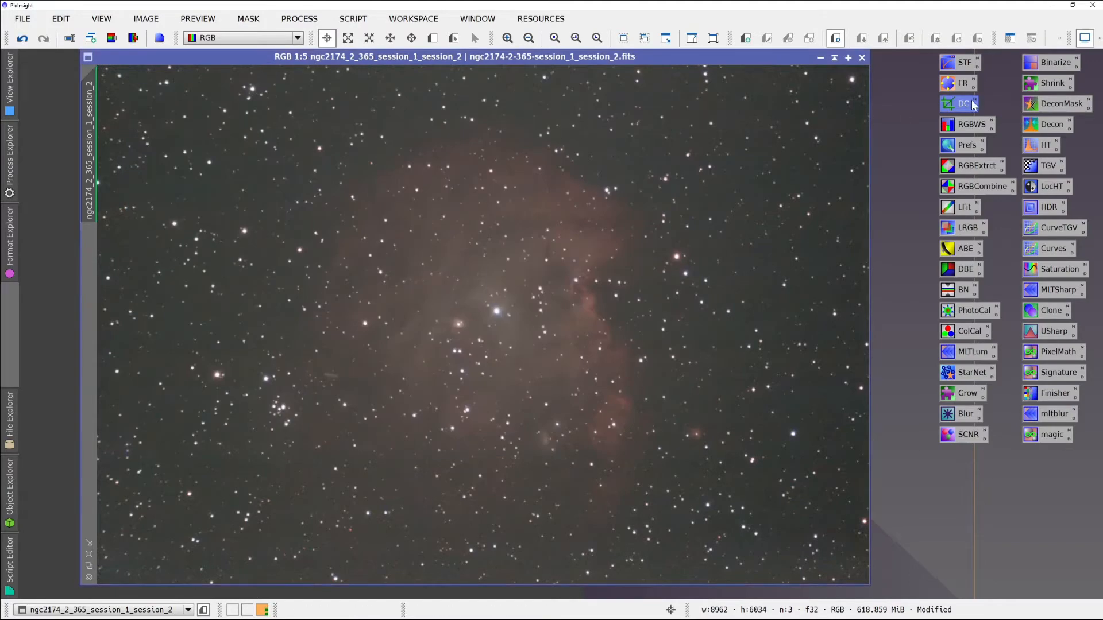
Review the AutomaticBackgroundExtractor target image correction options, keep Subtraction as the correction, and close the process
left_click(968, 255)
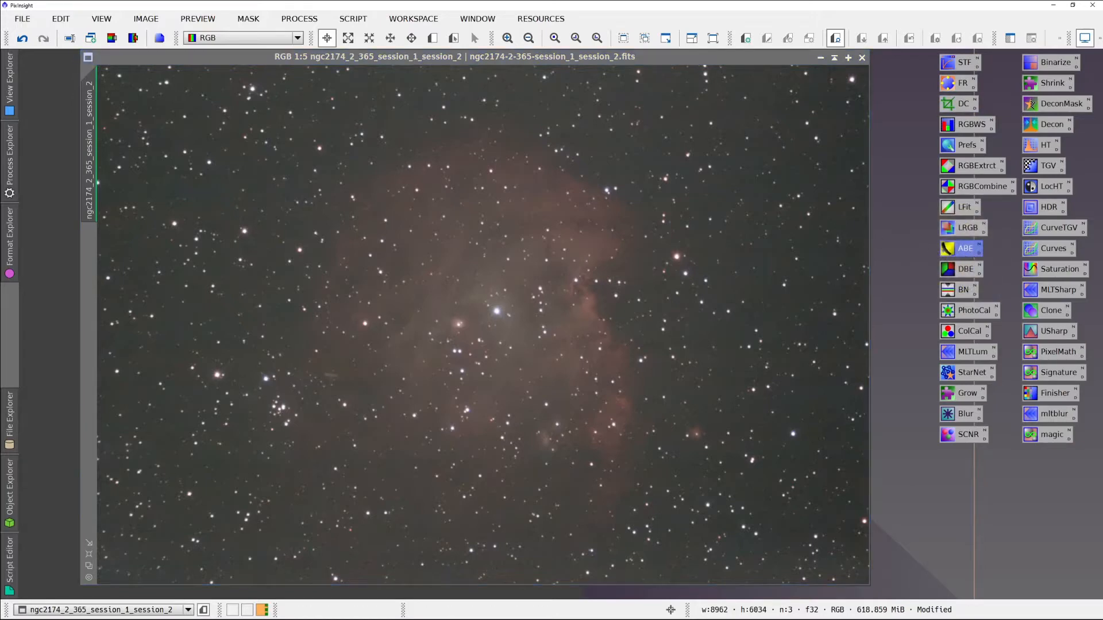
left_click_drag(0, 132, 680, 112)
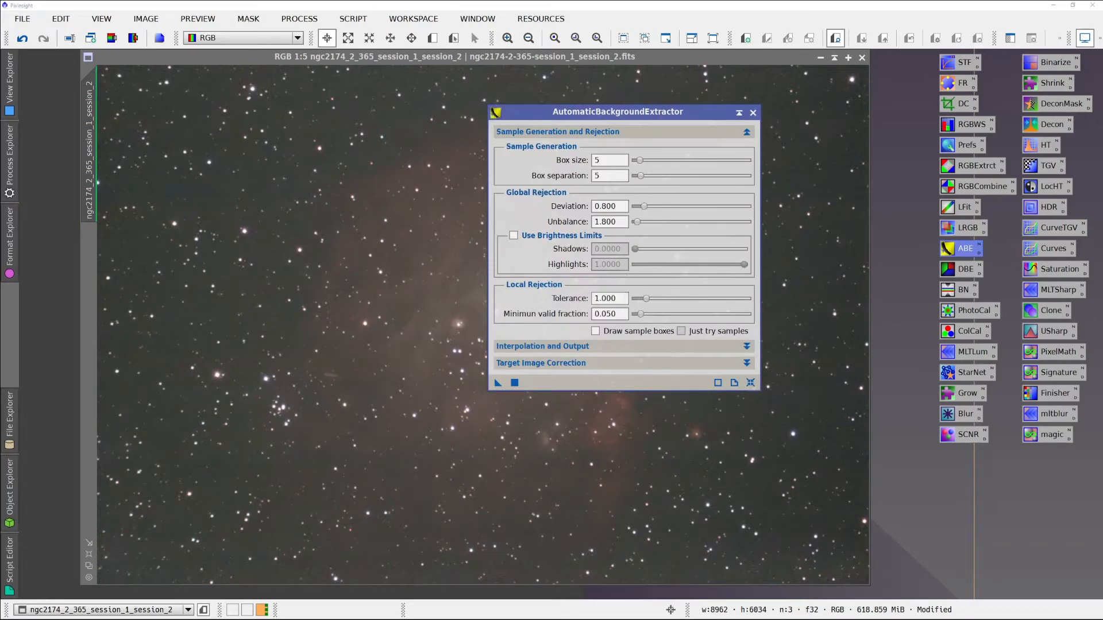
left_click(596, 363)
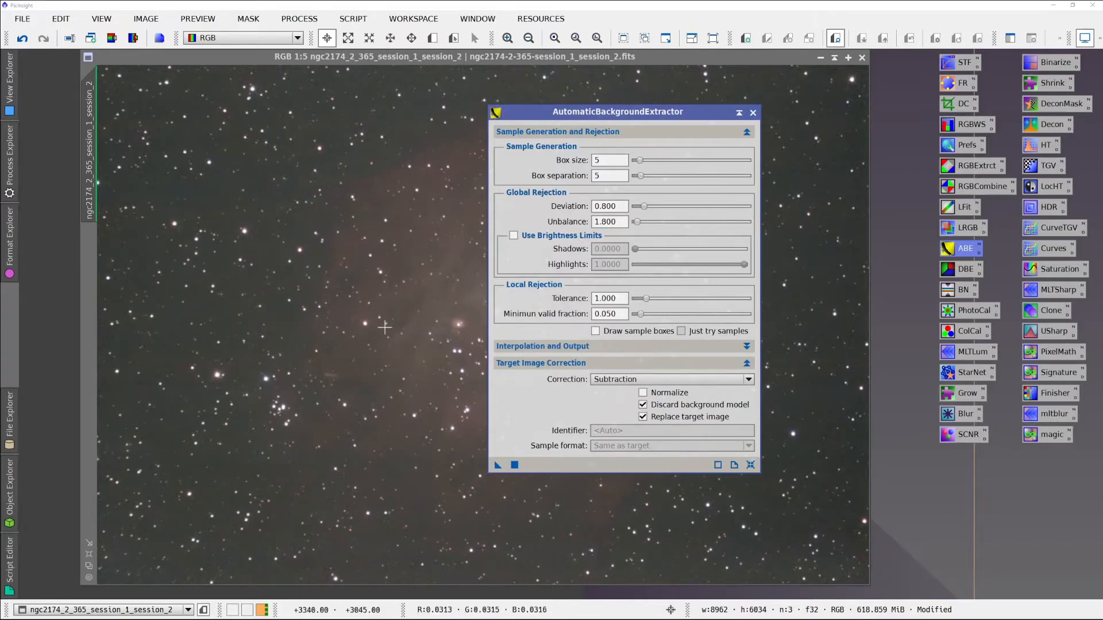
left_click(621, 378)
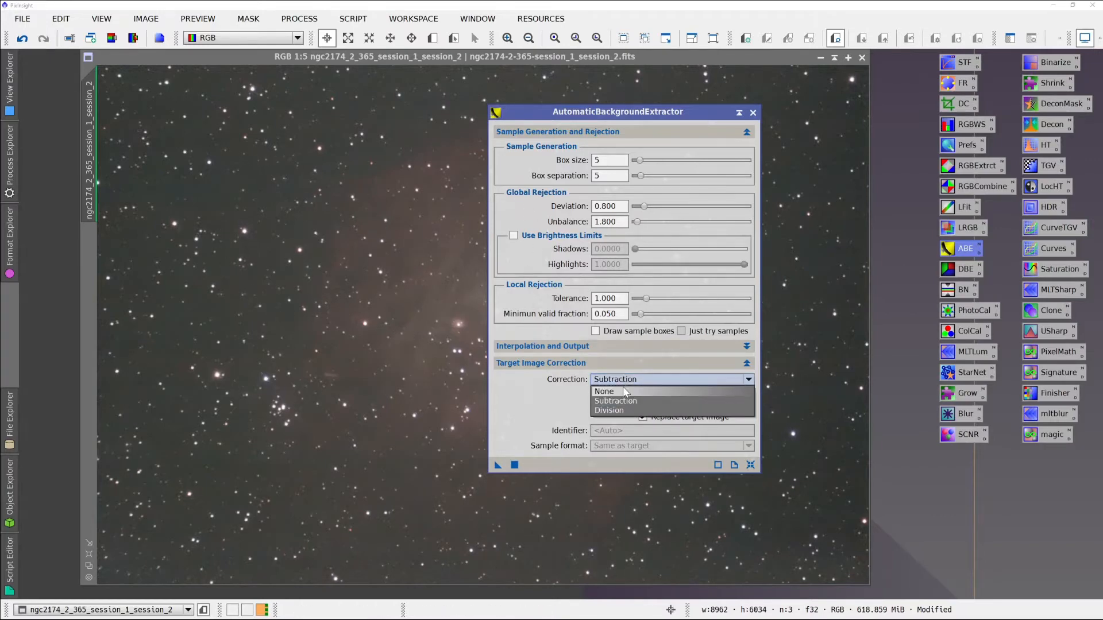
left_click(624, 401)
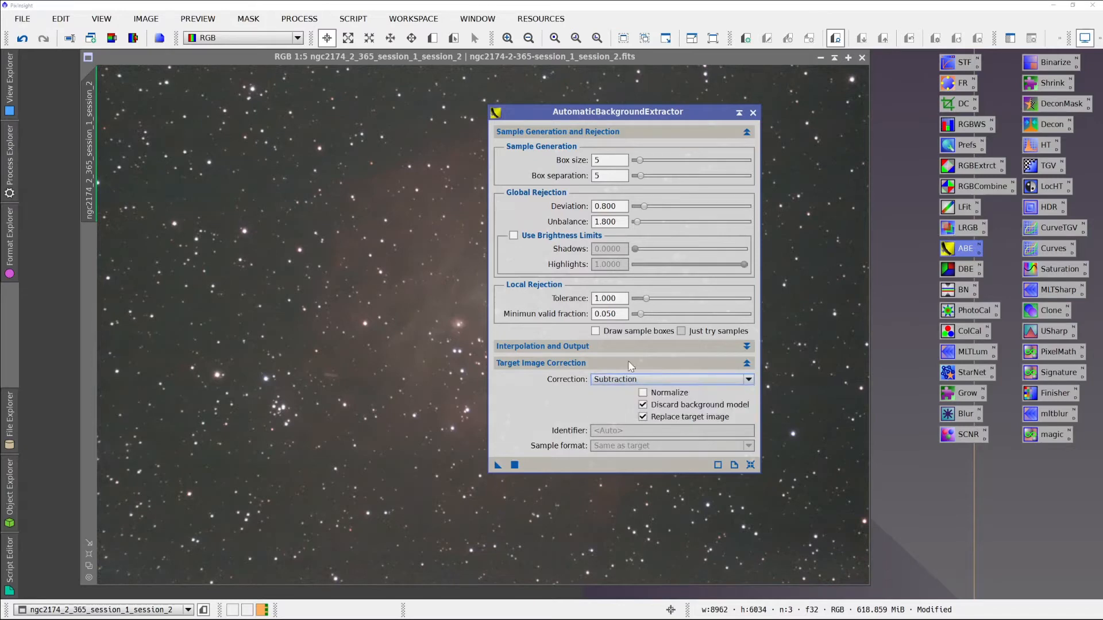
left_click(752, 113)
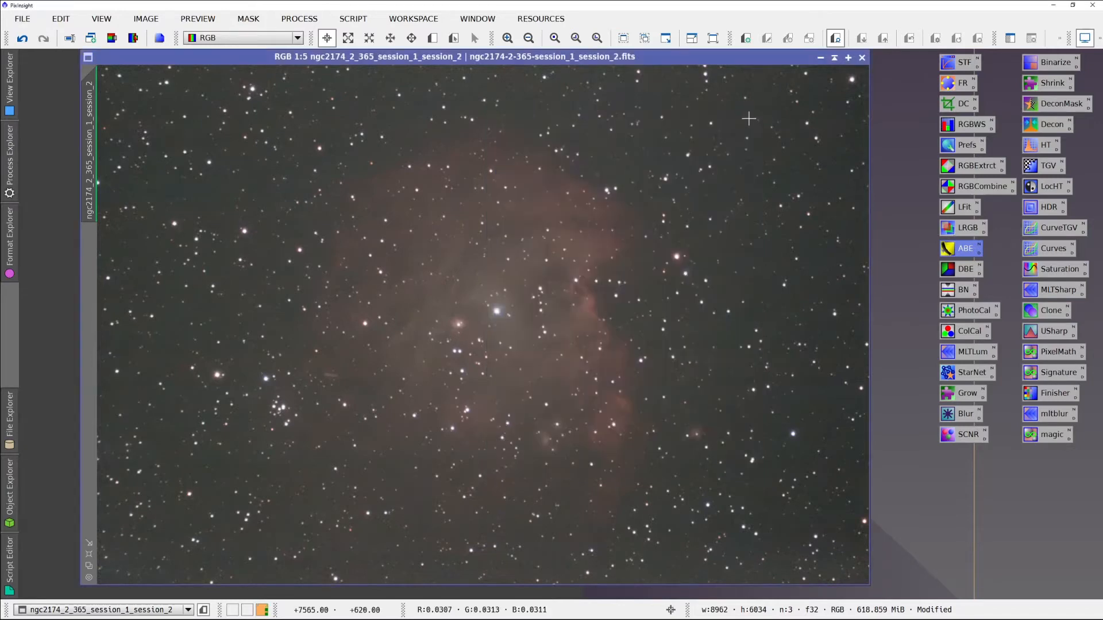
Apply AutomaticBackgroundExtractor to the original image, move the process console out of the way, and apply STF AutoStretch to the corrected image
left_click_drag(954, 251, 622, 275)
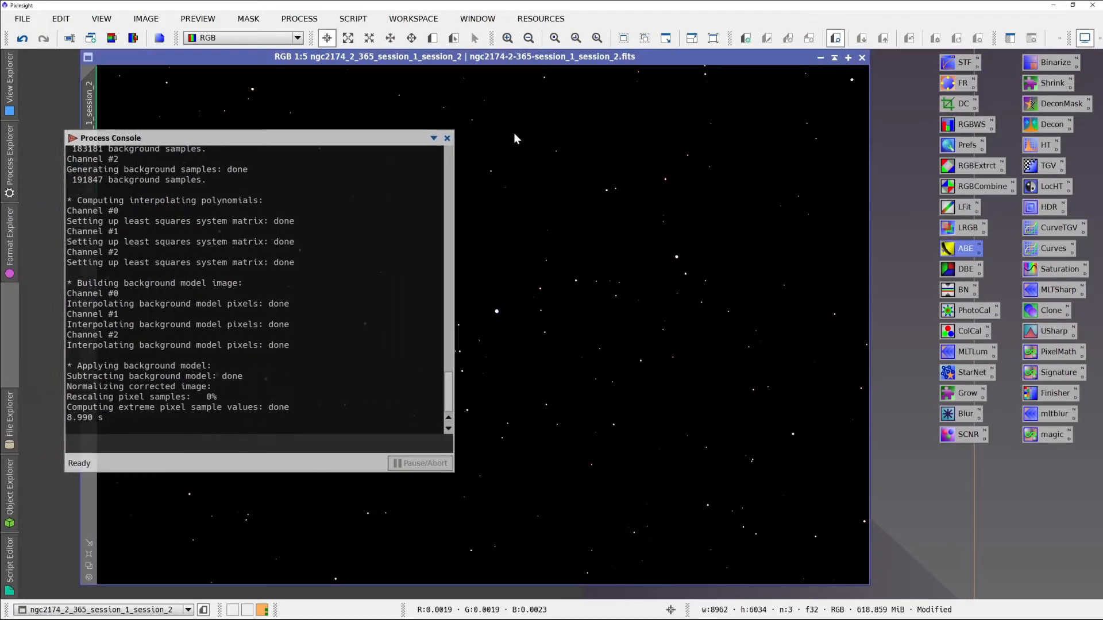
left_click_drag(513, 132, 586, 131)
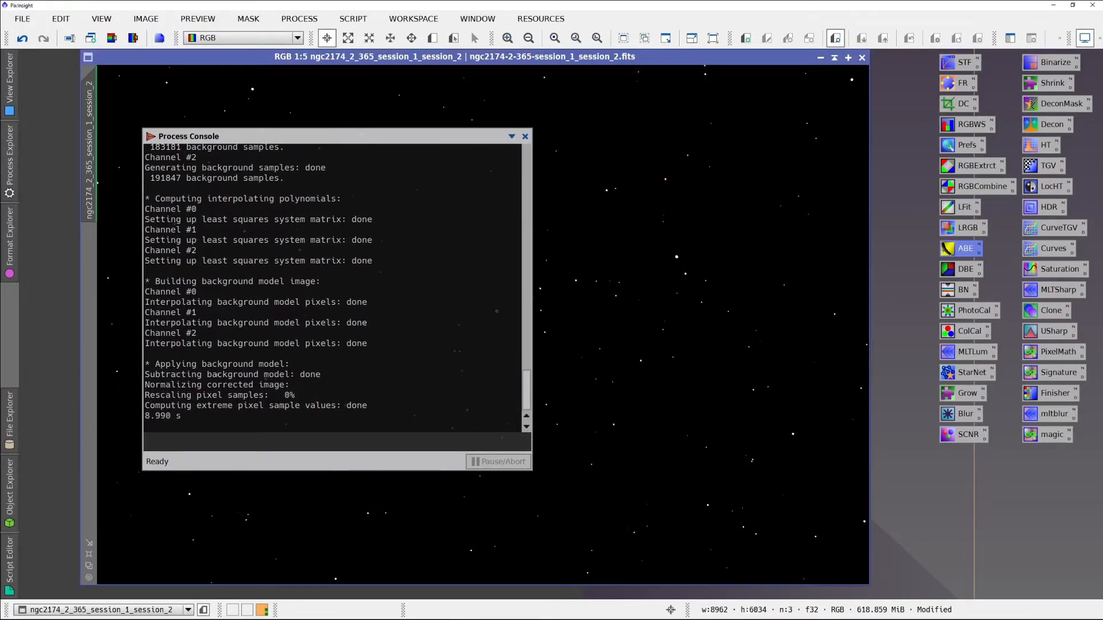
left_click_drag(362, 138, 0, 208)
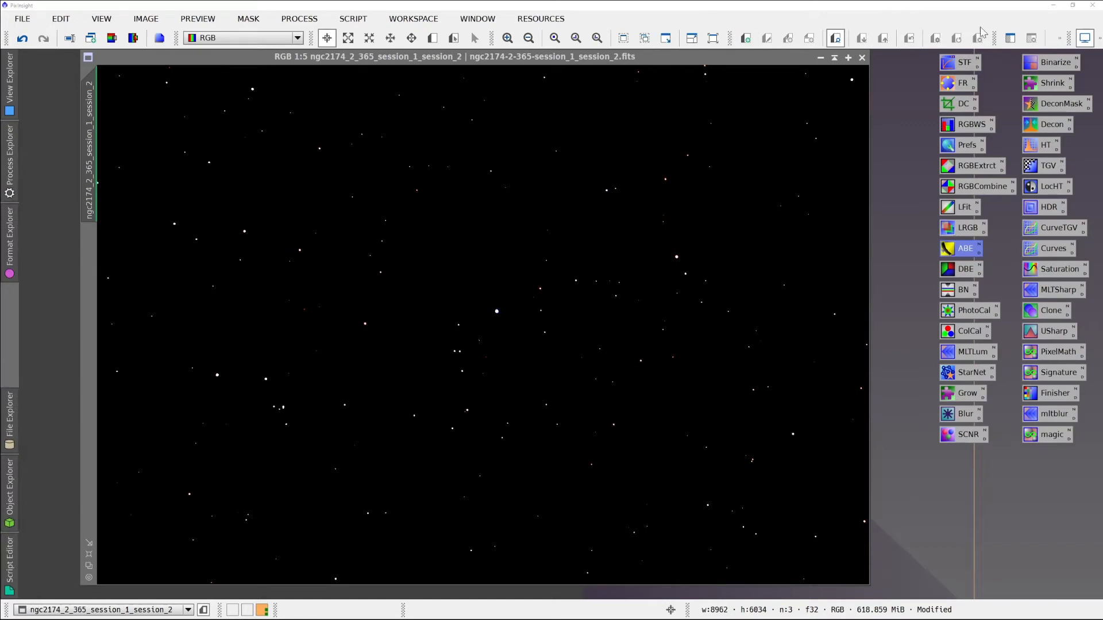
left_click(1098, 38)
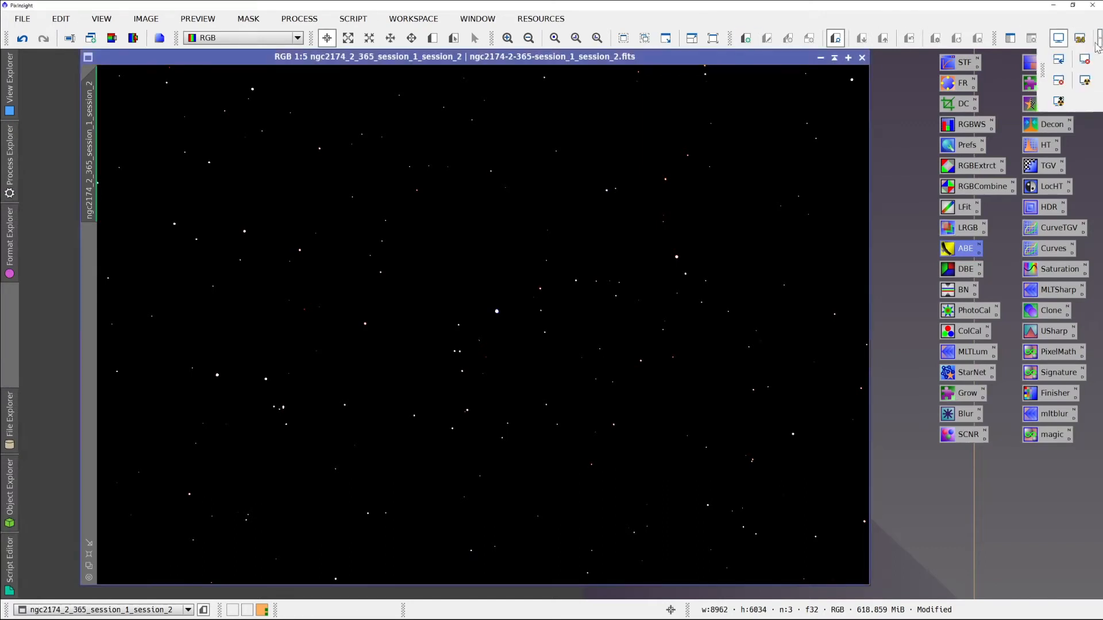
left_click(1078, 85)
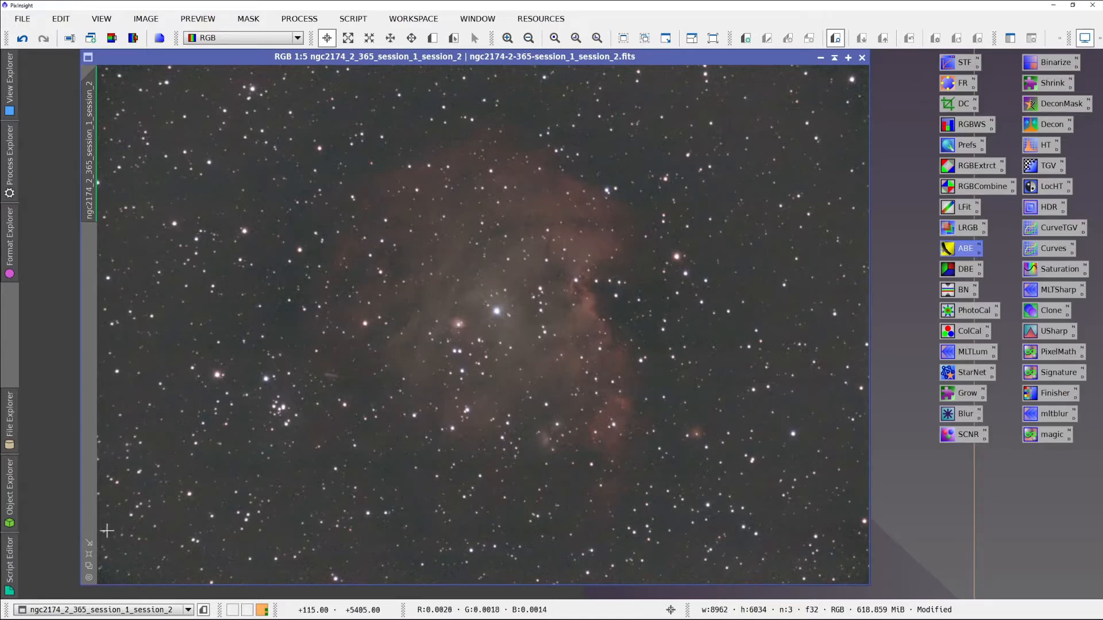
Bring the cloned image to the front, enlarge its window to 1:5, and align it with the original's window
left_click(183, 610)
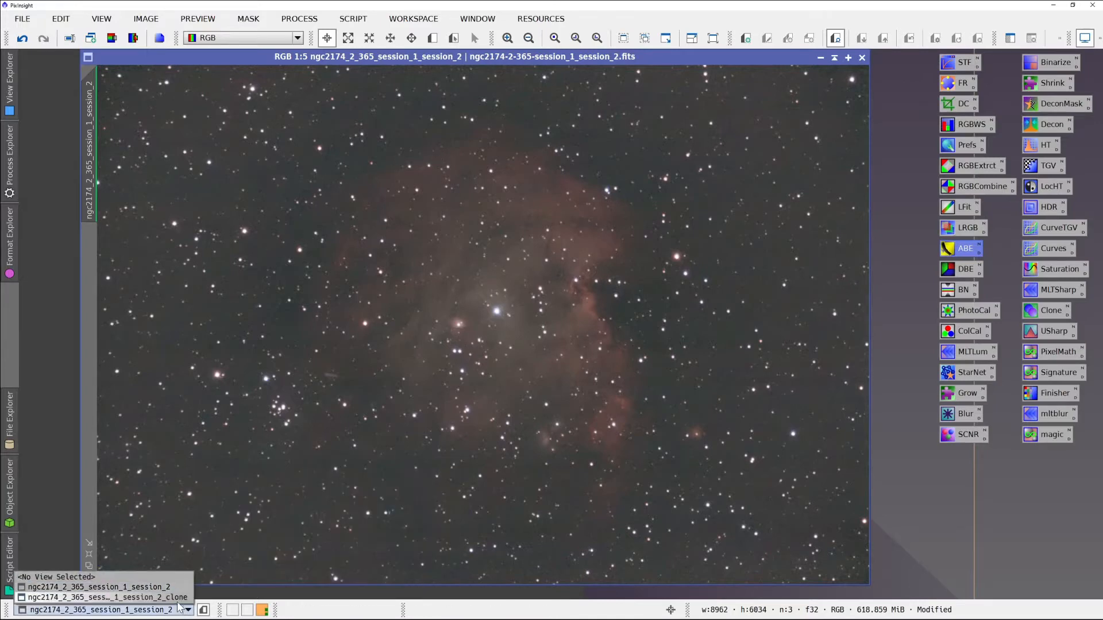
left_click(175, 597)
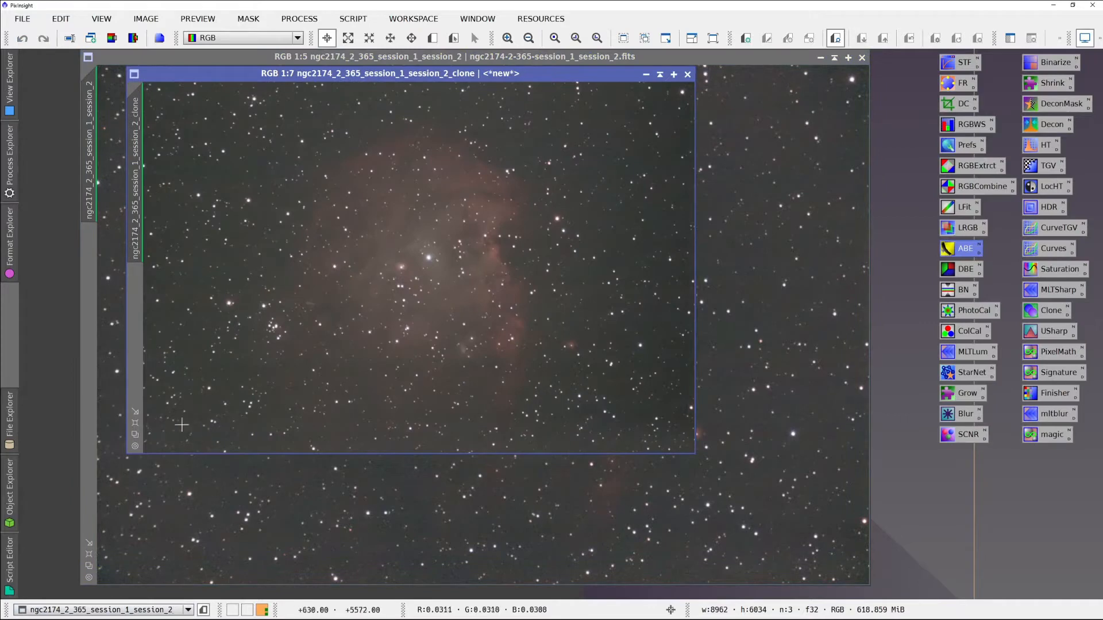
left_click(135, 423)
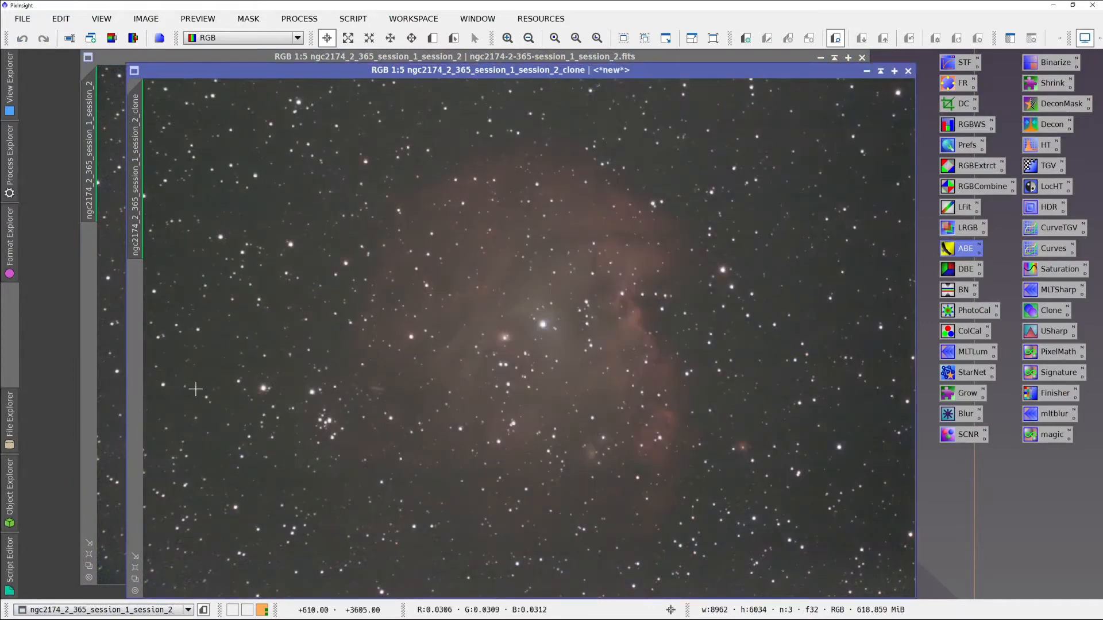
left_click_drag(336, 69, 325, 53)
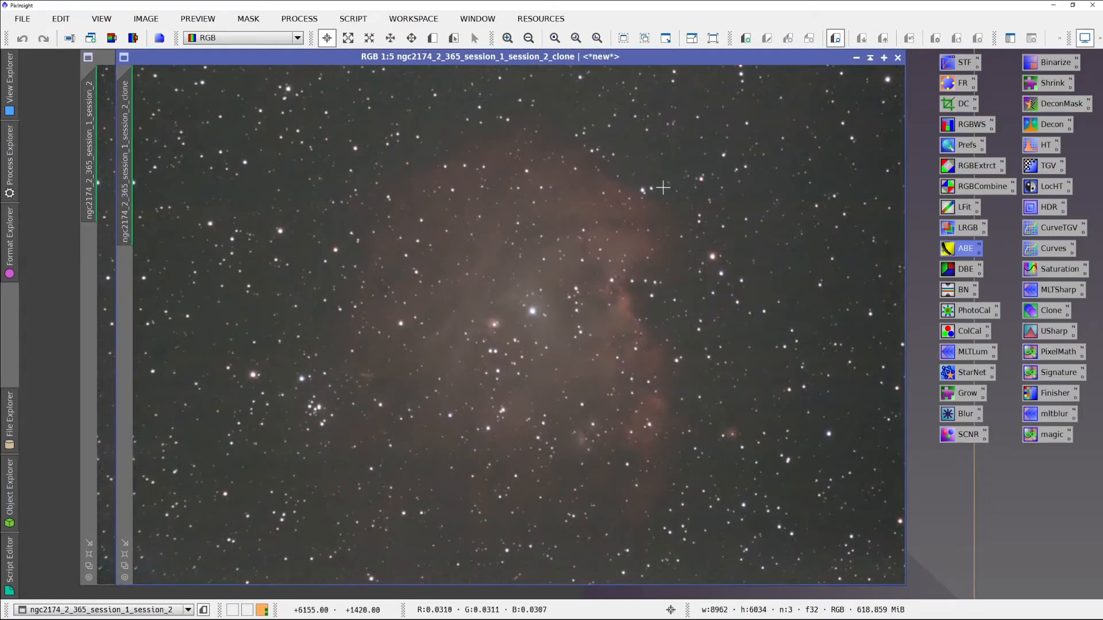
Start DynamicBackgroundExtraction on the clone, place its dialog clear of the nebula, and expand the Sample Generation settings
double_click(970, 270)
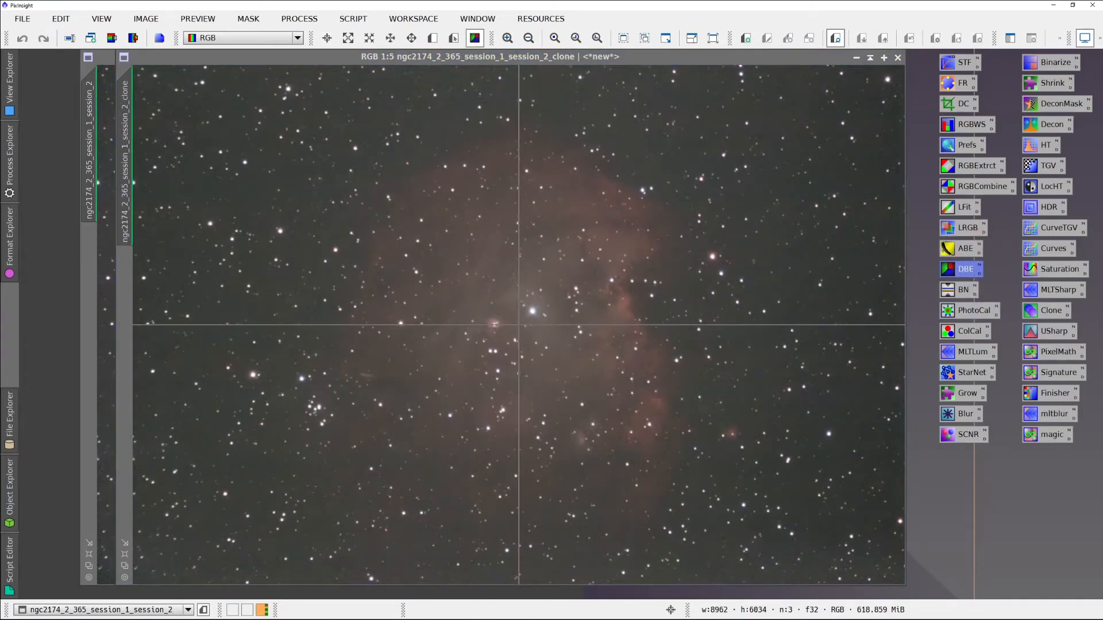
left_click_drag(72, 122, 1042, 74)
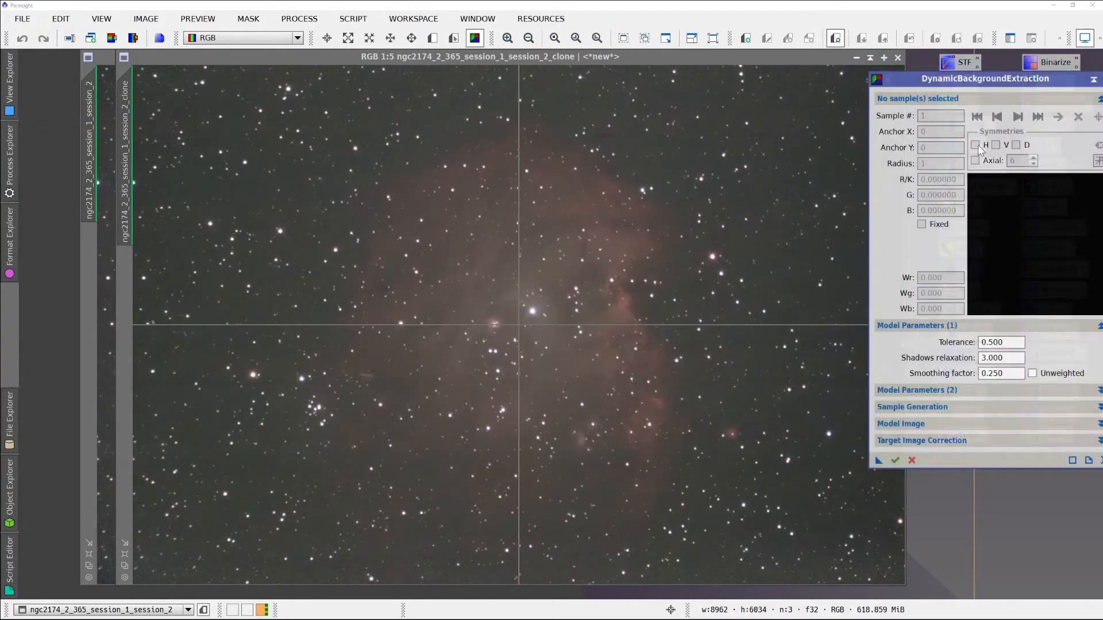
left_click_drag(963, 83, 934, 84)
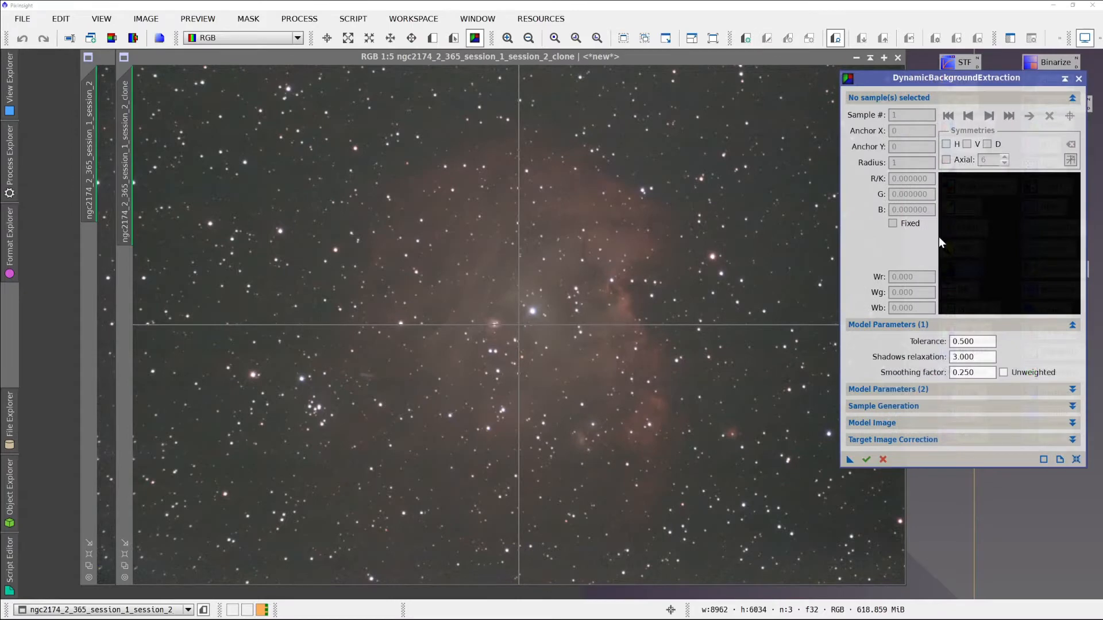
left_click(938, 390)
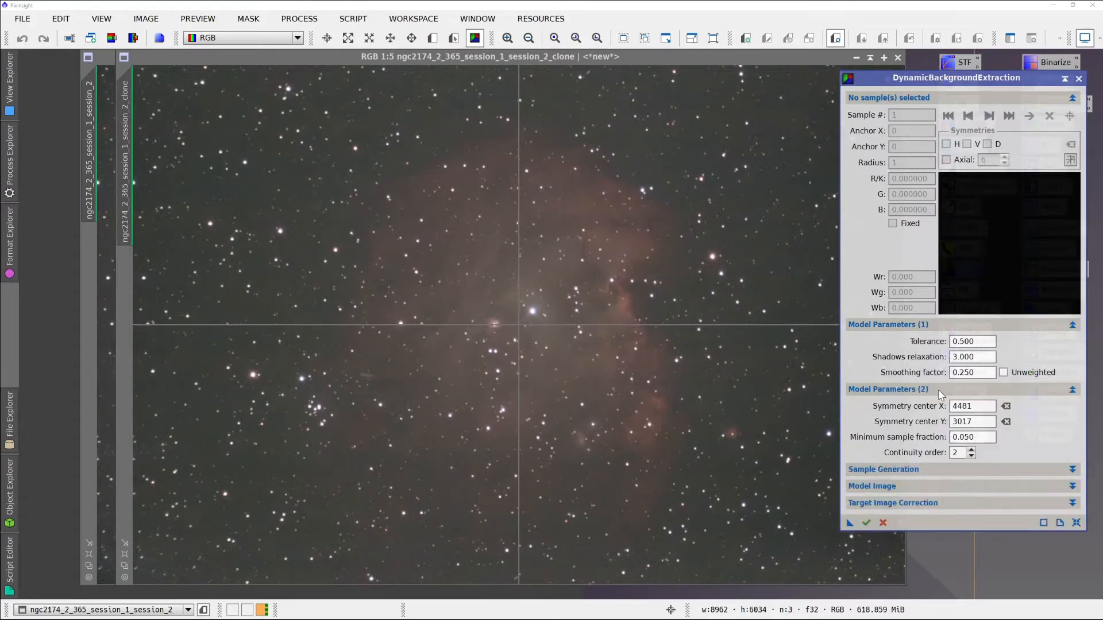
left_click(939, 390)
left_click(939, 405)
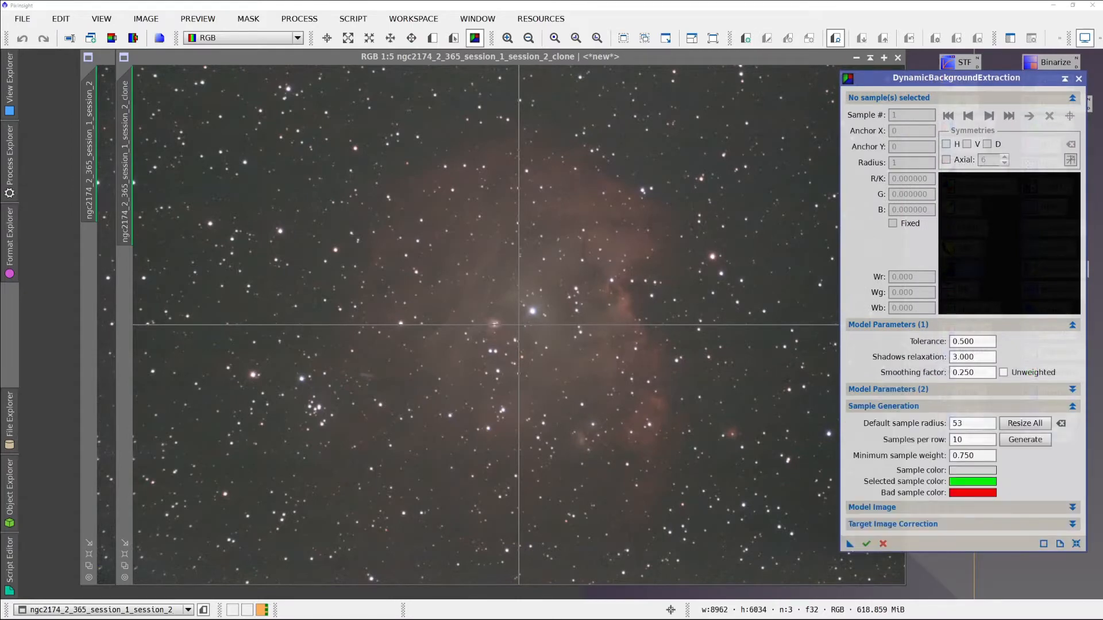
Place a background sample near the clone's upper-left corner, try a default sample radius of 60, then resize all samples to 70
left_click(224, 101)
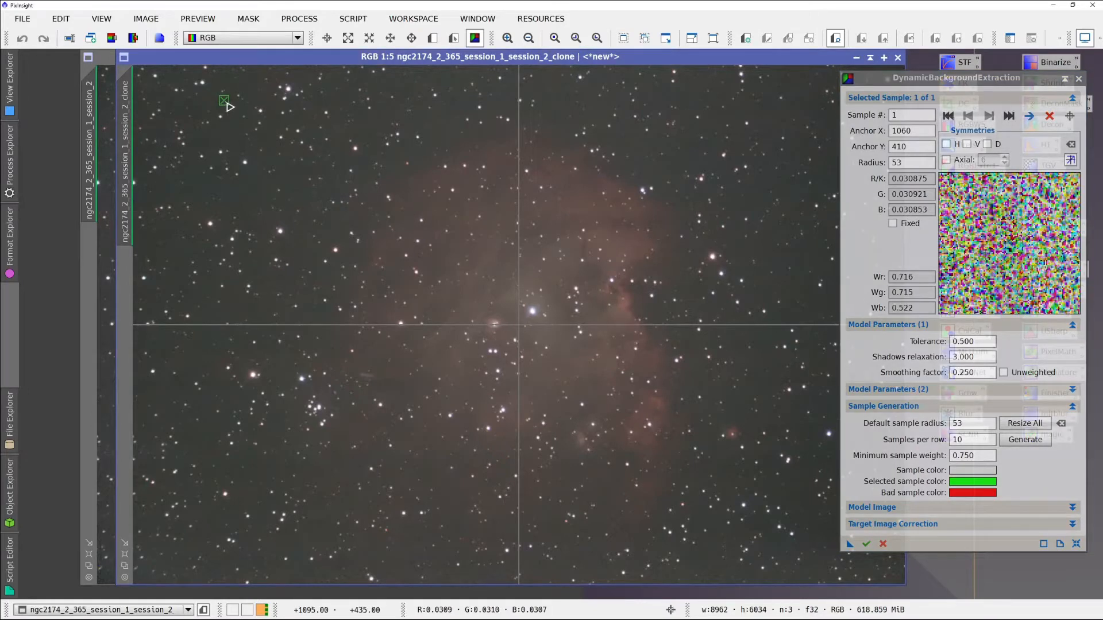
left_click_drag(228, 106, 228, 107)
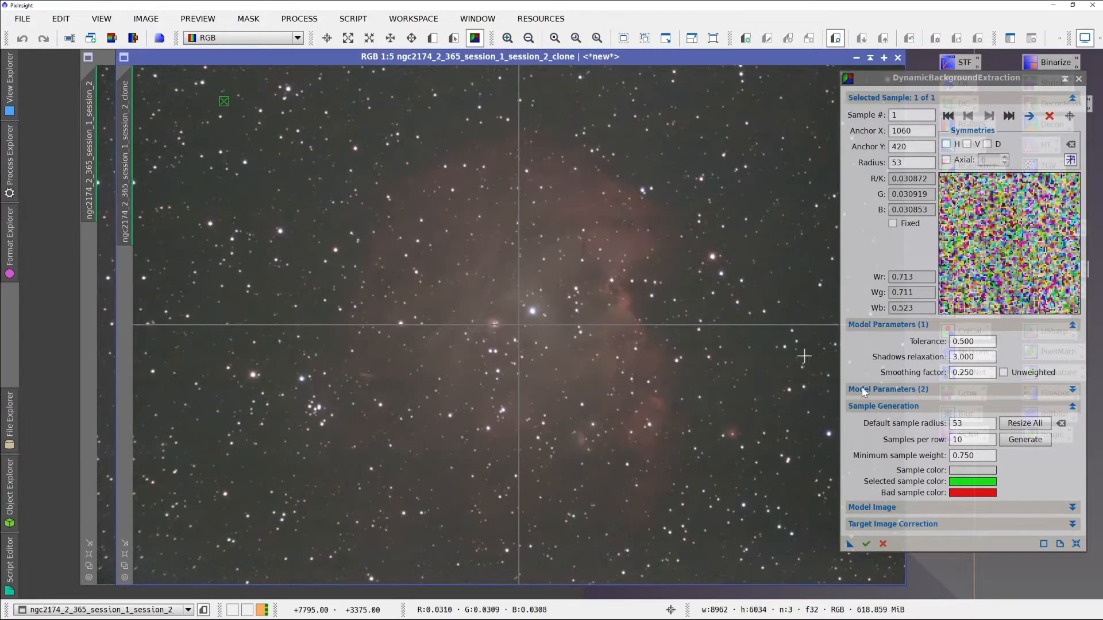
double_click(957, 424)
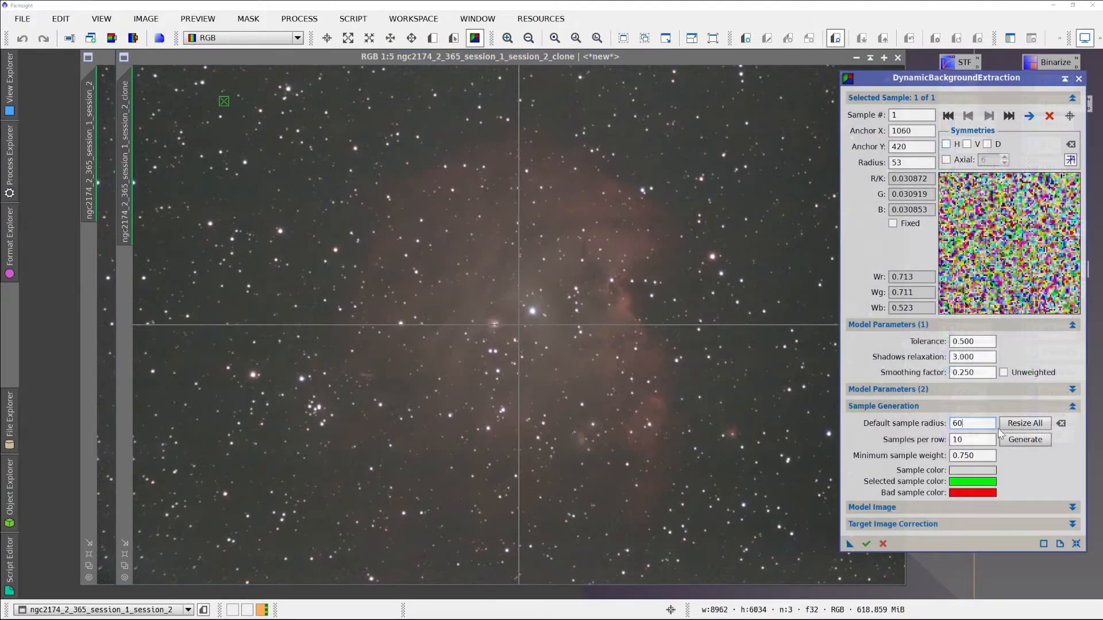
left_click(1025, 423)
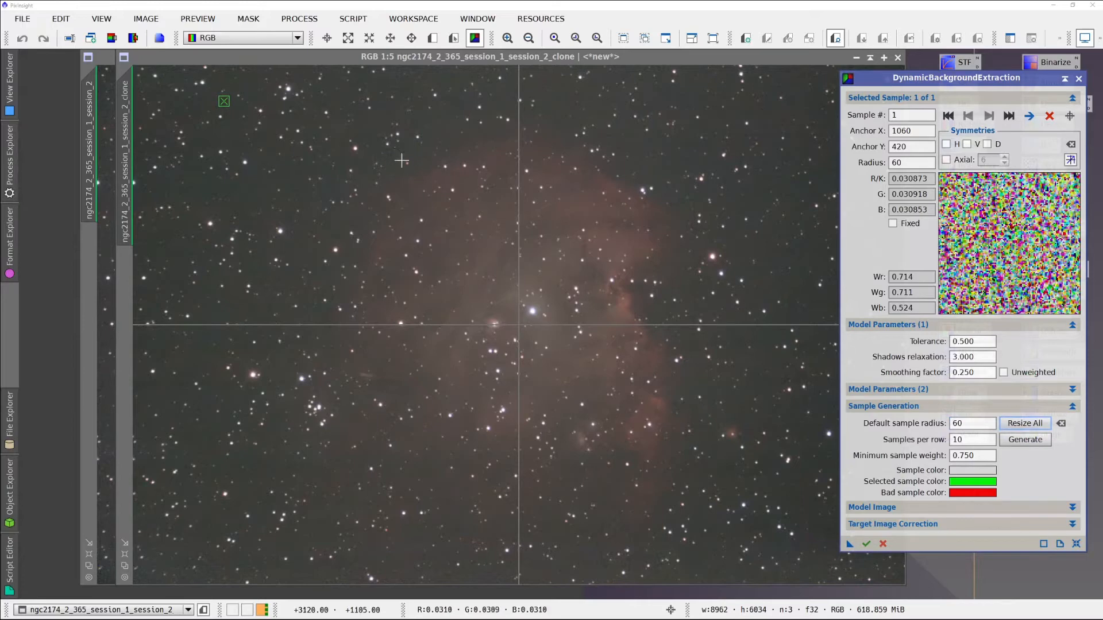
left_click(958, 423)
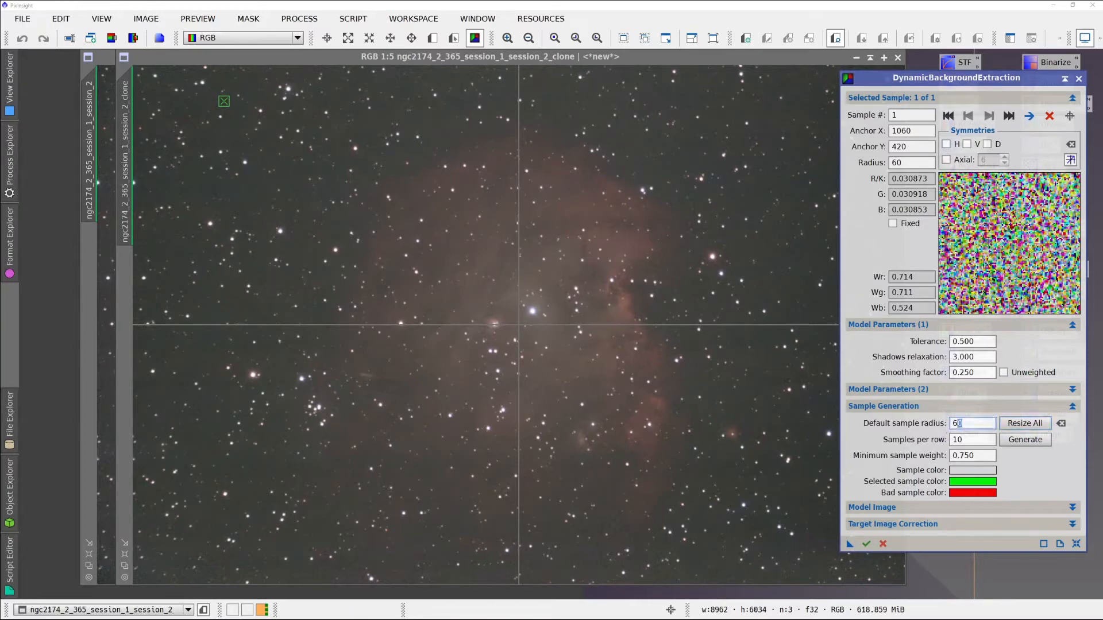
type("70")
left_click(1024, 424)
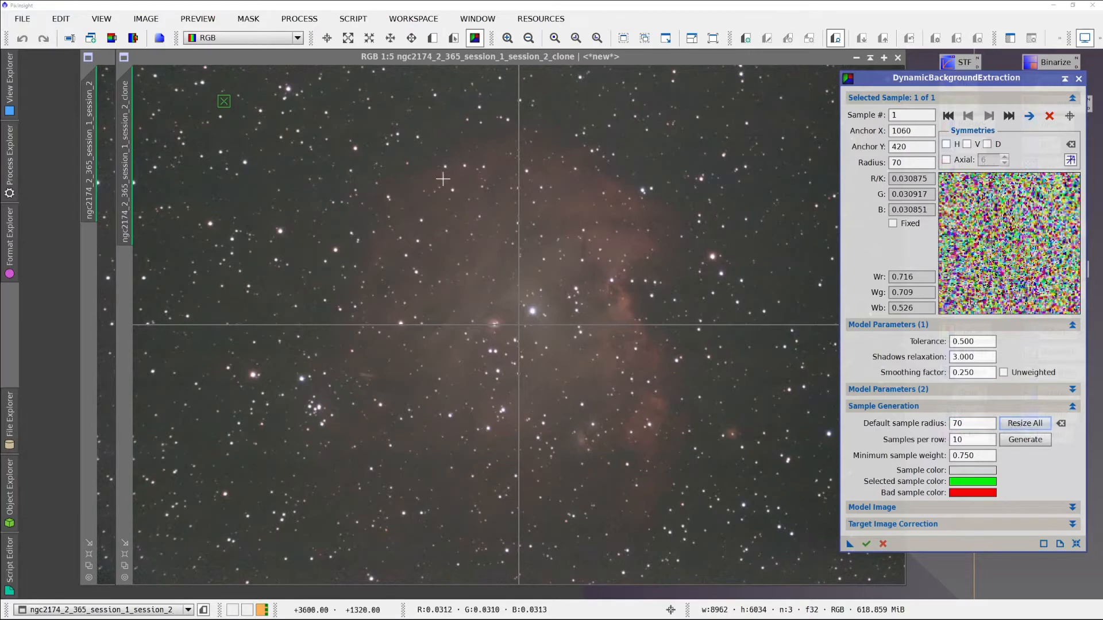
Reposition the first sample to about X 925, Y 405, and add a second on star-free sky outside the nebula at about X 2755, Y 675
left_click_drag(224, 108, 197, 90)
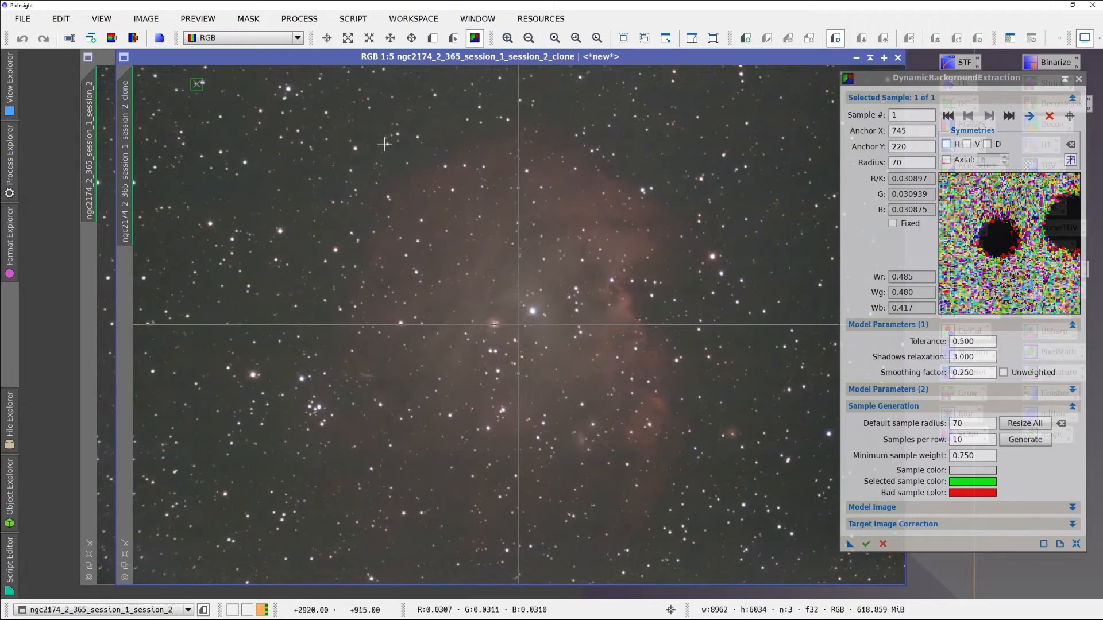
left_click_drag(197, 85, 215, 104)
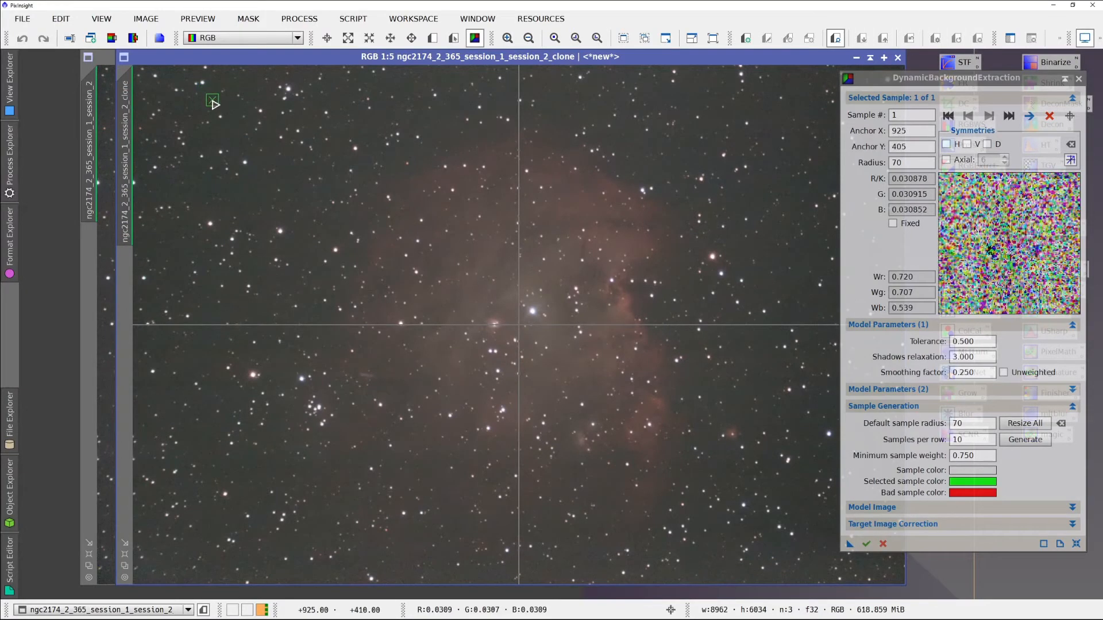
left_click(468, 216)
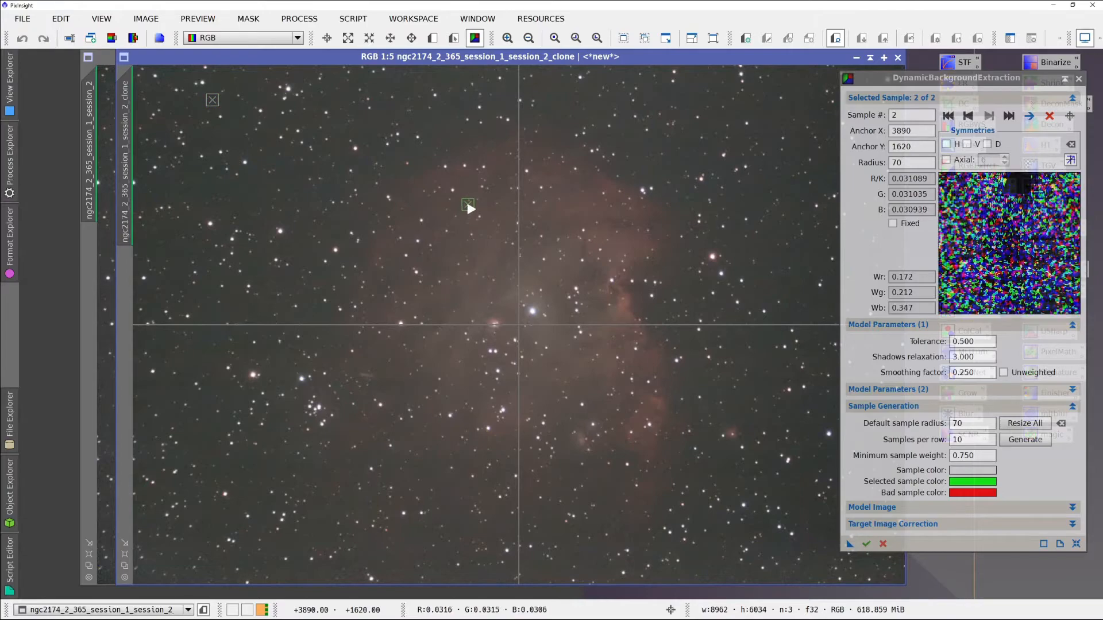
left_click_drag(468, 216, 374, 128)
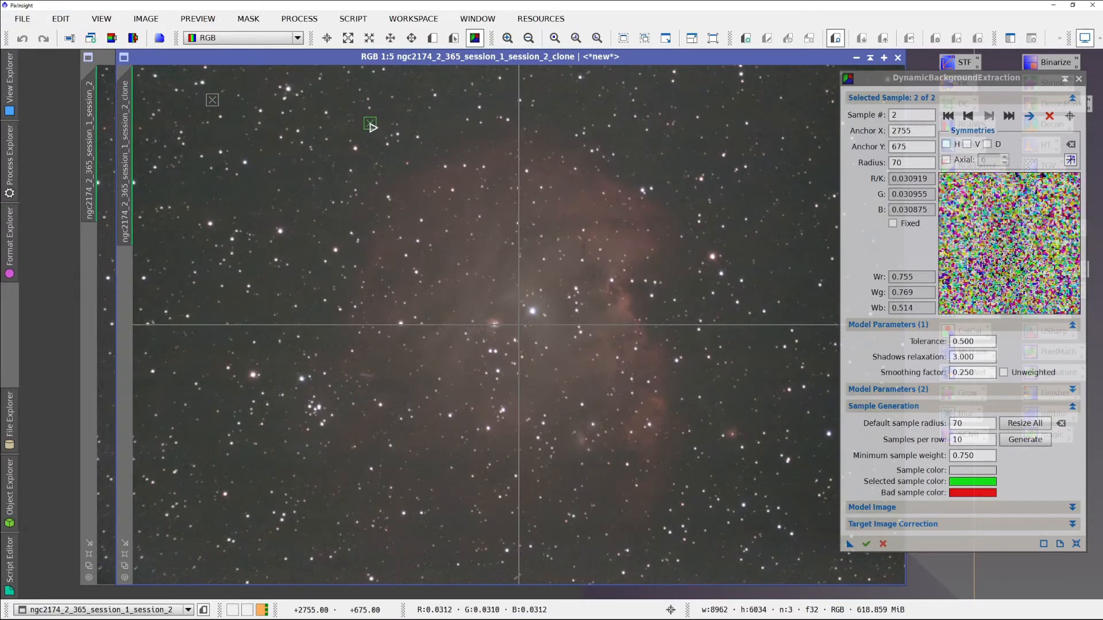
Add five background samples in the star-free sky of the clone's upper-left area, from about X 1320, Y 1385 to X 270, Y 350
left_click(247, 186)
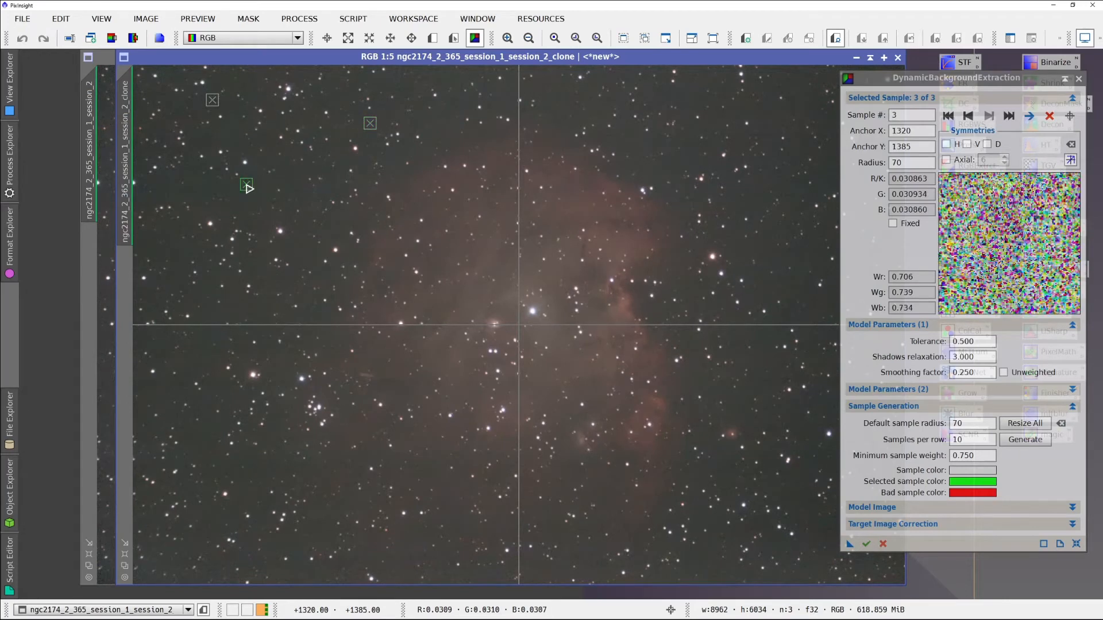
left_click(209, 188)
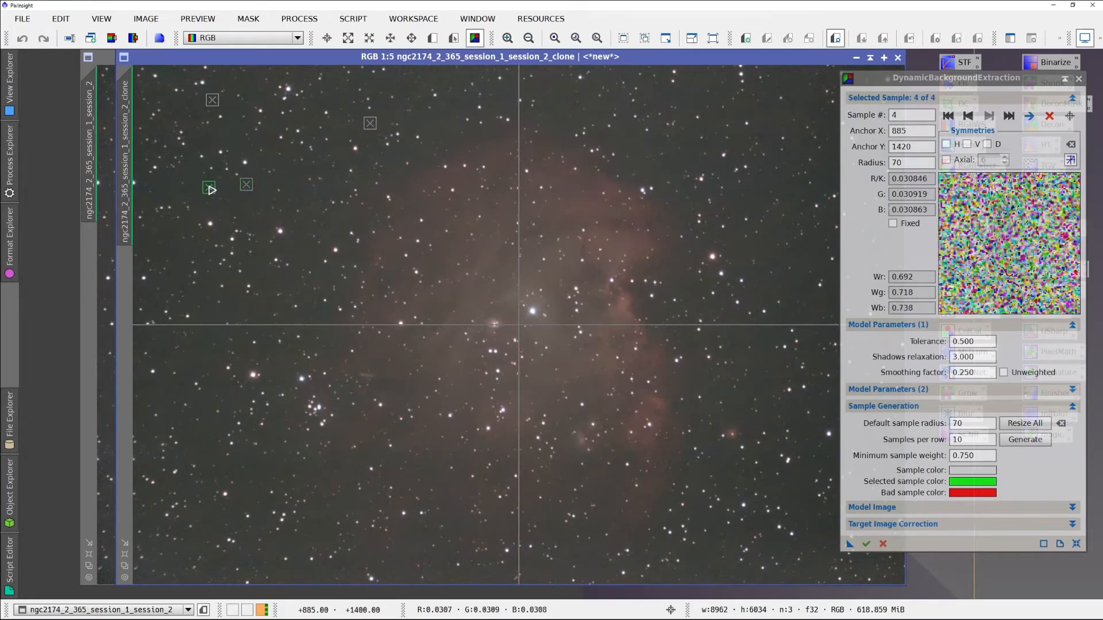
left_click(165, 188)
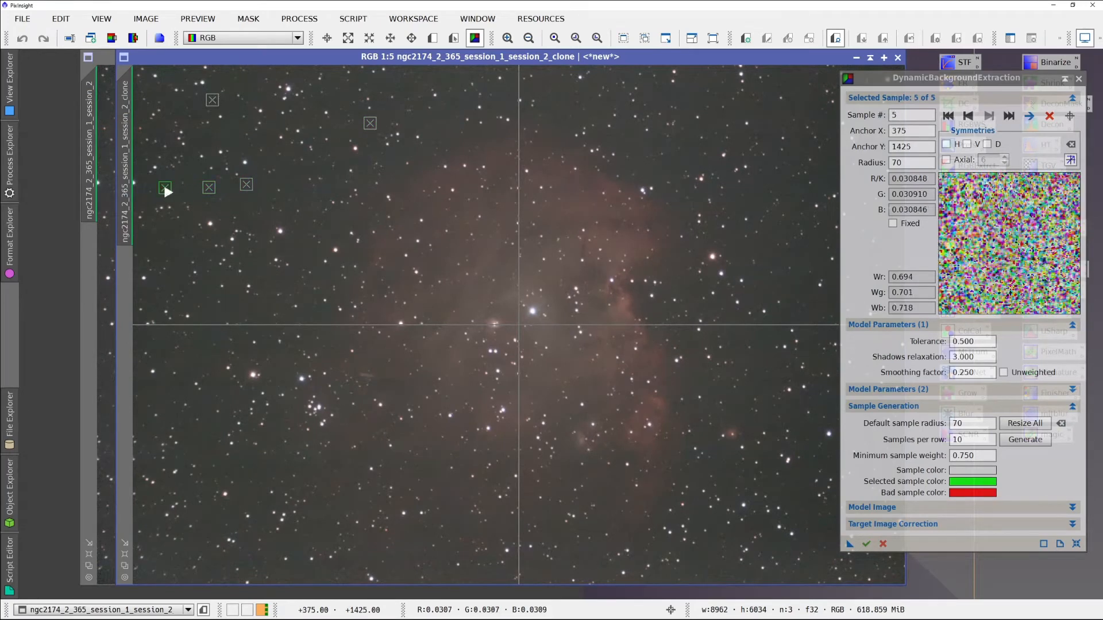
left_click(156, 130)
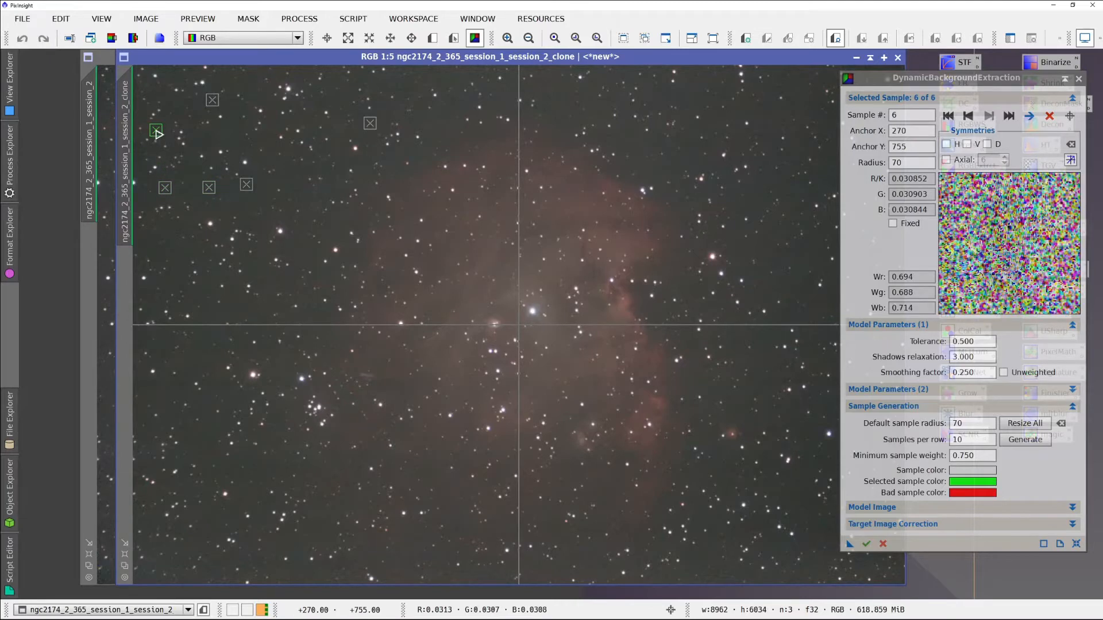
left_click(156, 96)
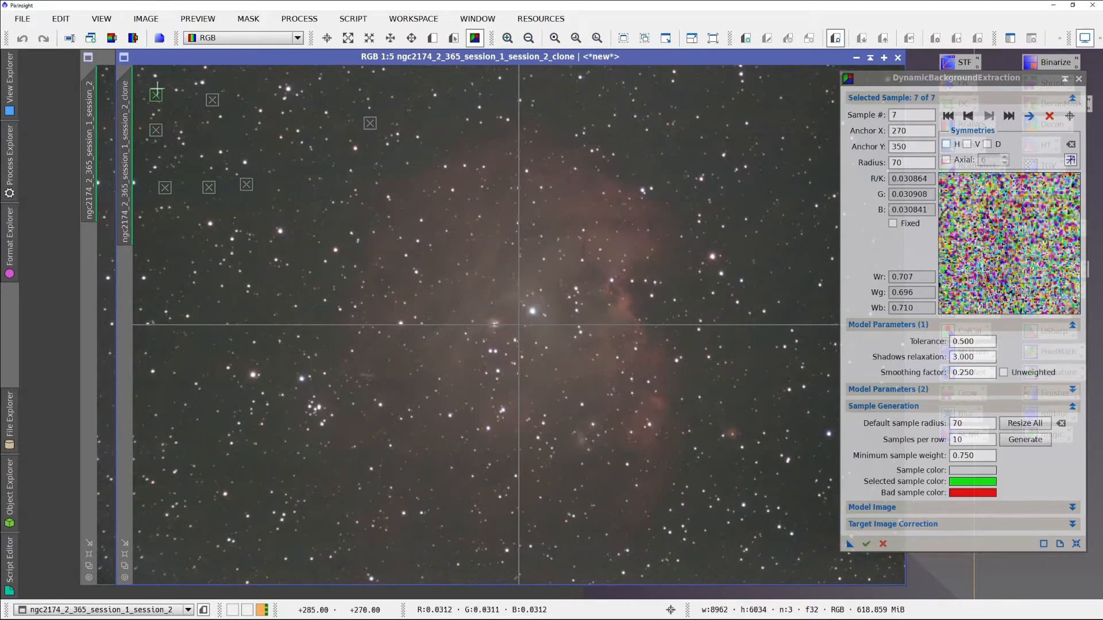
Add two background samples at the clone's left edge, at about X 70, Y 2070 and X 70, Y 2330
left_click(141, 243)
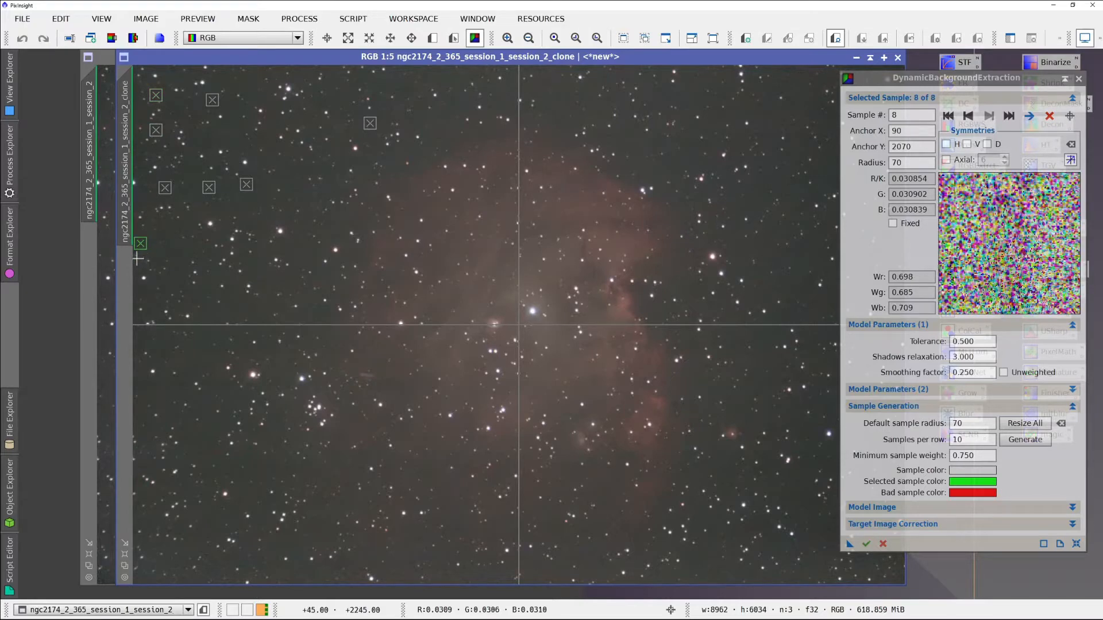
left_click_drag(142, 247, 138, 247)
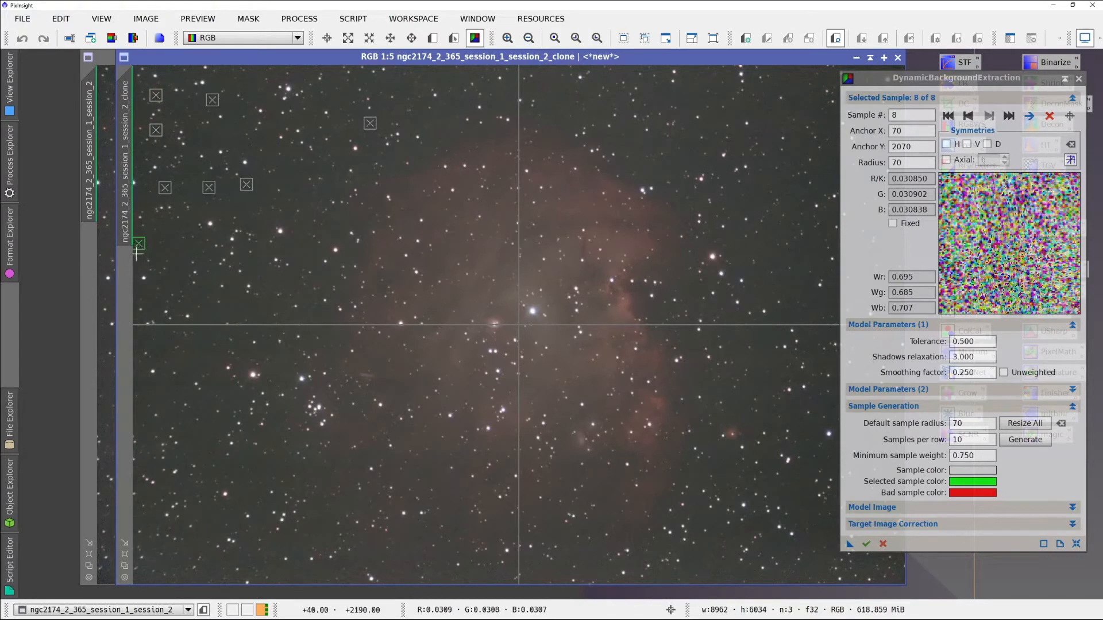
left_click(138, 268)
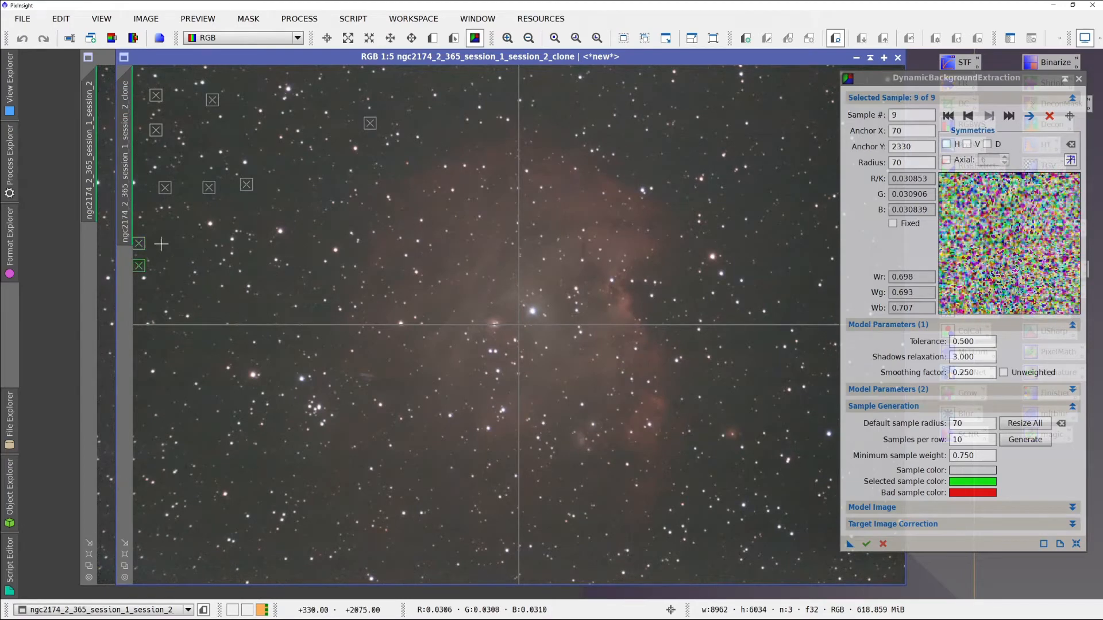
Add two samples close together around X 1395, Y 1460, plus two near the clone's upper edge at about X 2360, Y 405 and X 1330, Y 210
left_click(248, 201)
left_click(253, 191)
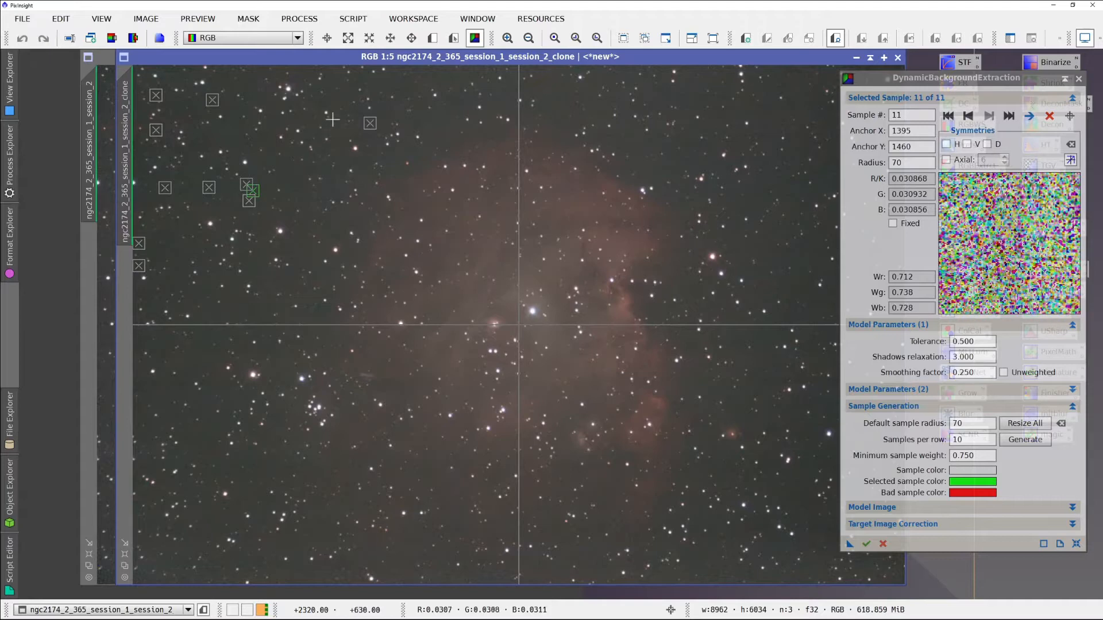
left_click(336, 101)
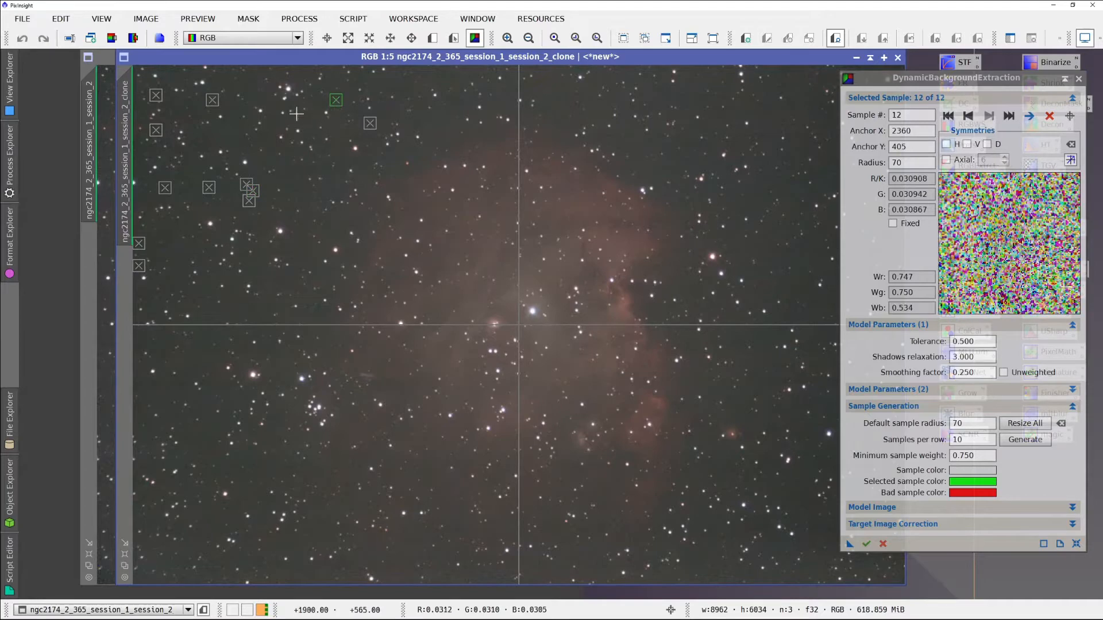
left_click(247, 83)
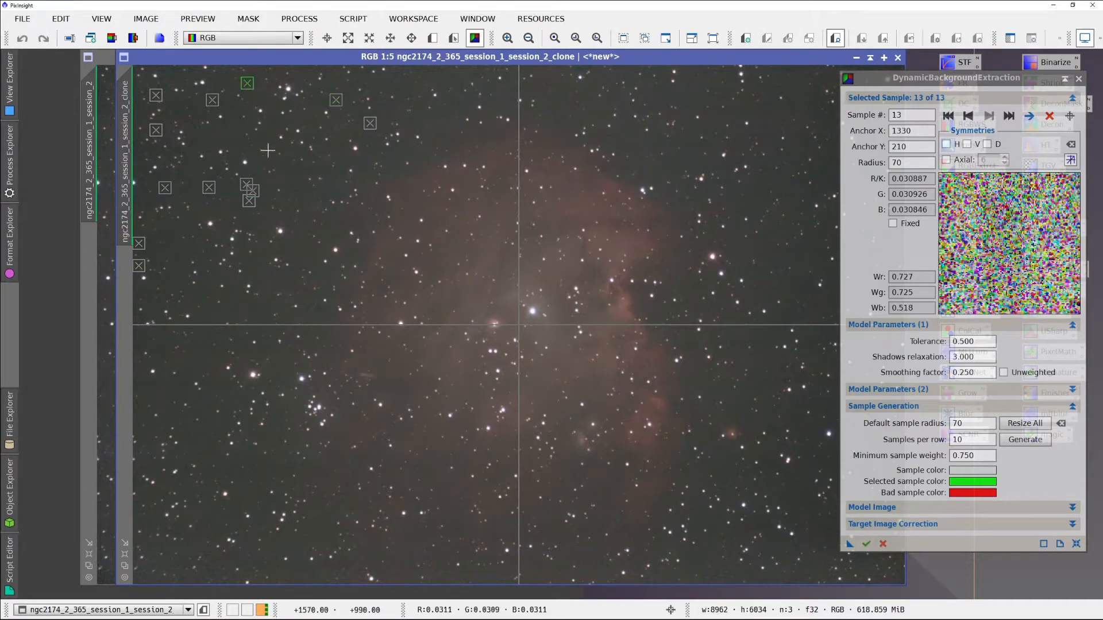
Add three background samples in the clone's upper-left sky, from about X 1825, Y 1280 to X 855, Y 805
left_click(291, 176)
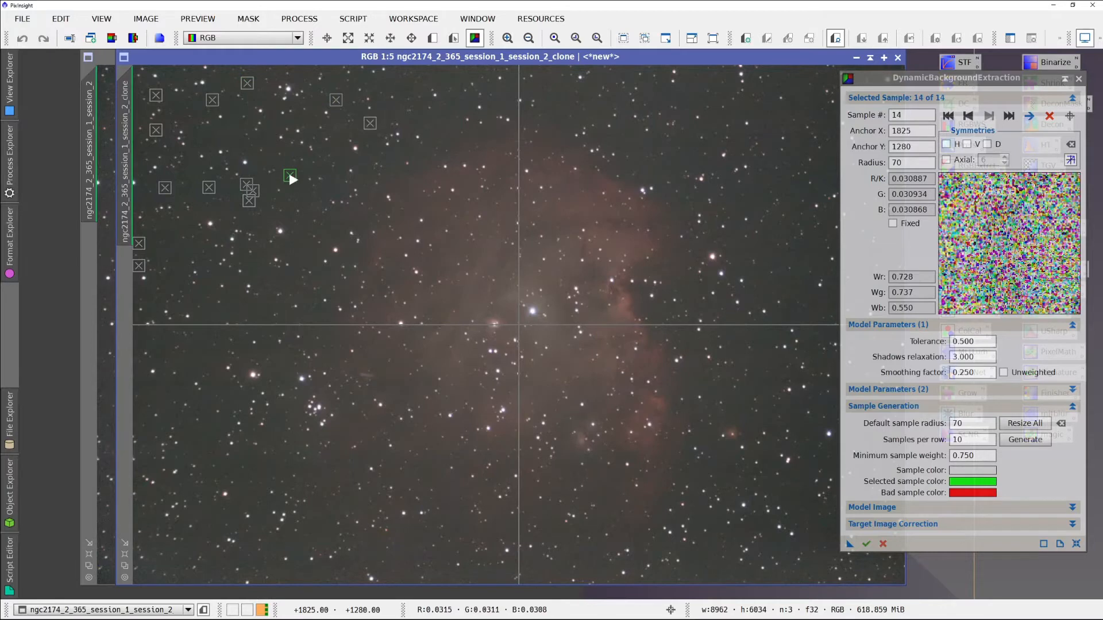
left_click(225, 131)
left_click(206, 135)
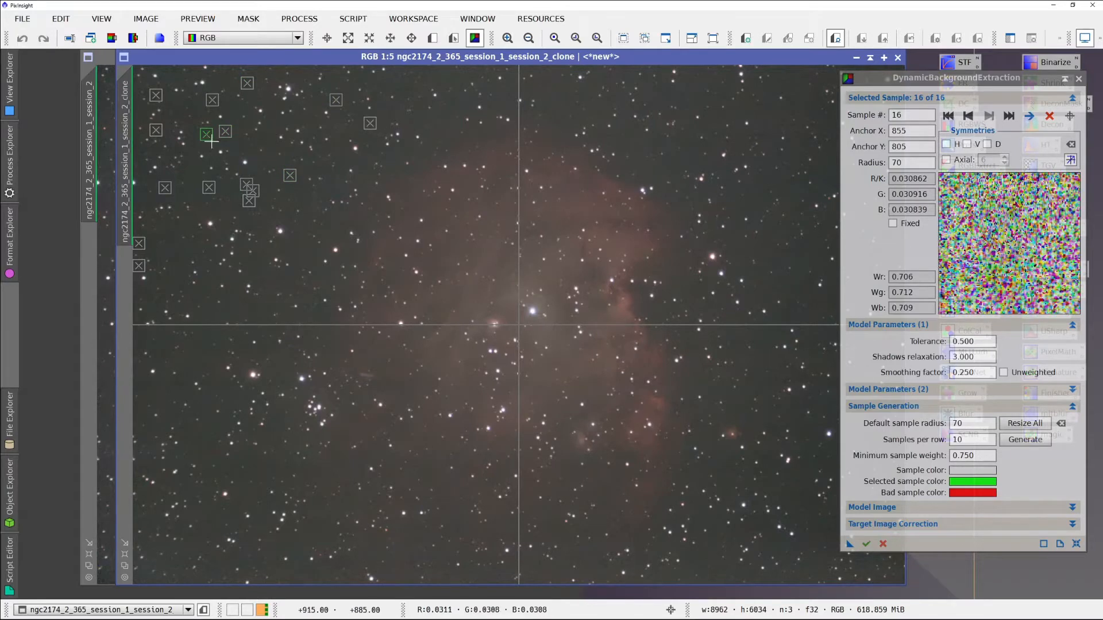
Add two samples in the sky near X 1930, Y 2205 and four clustered around X 480, Y 2160
left_click(298, 255)
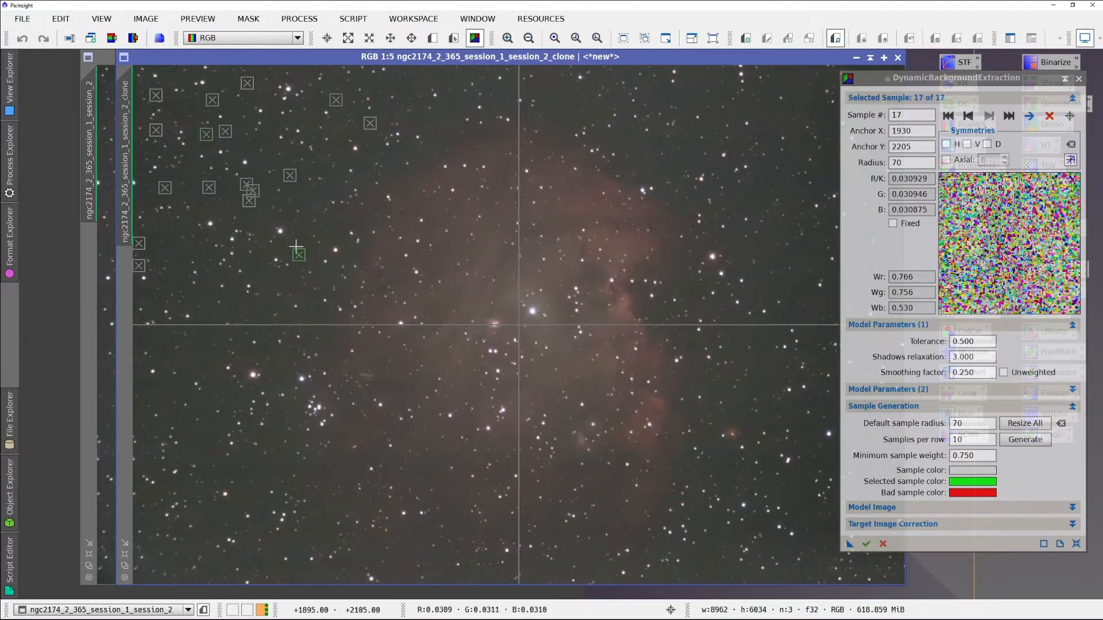
left_click(294, 241)
left_click(193, 248)
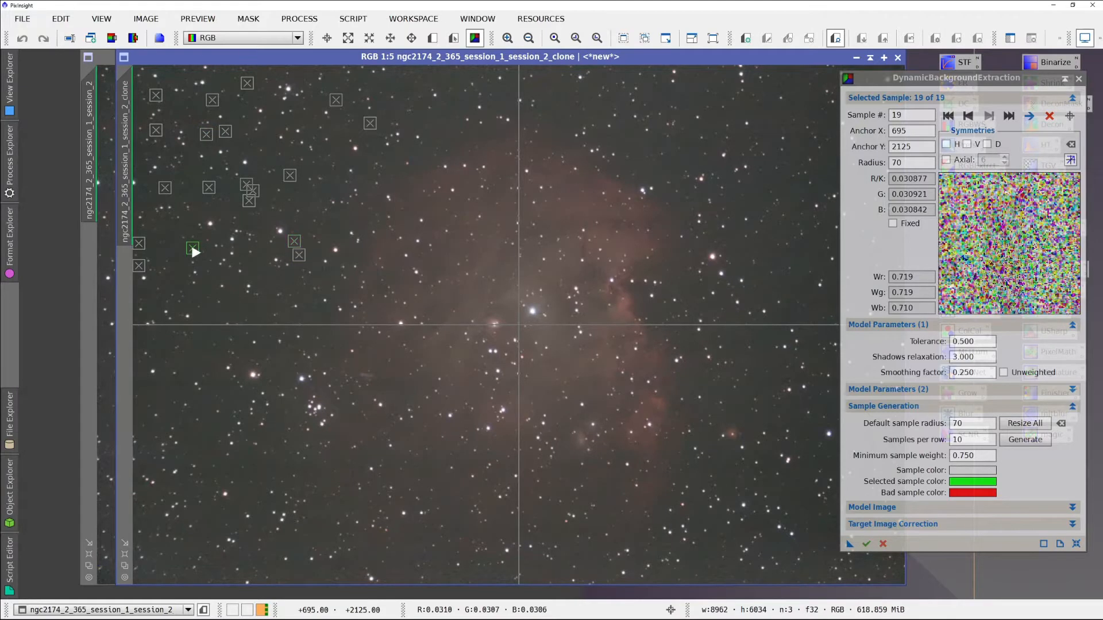
left_click(174, 251)
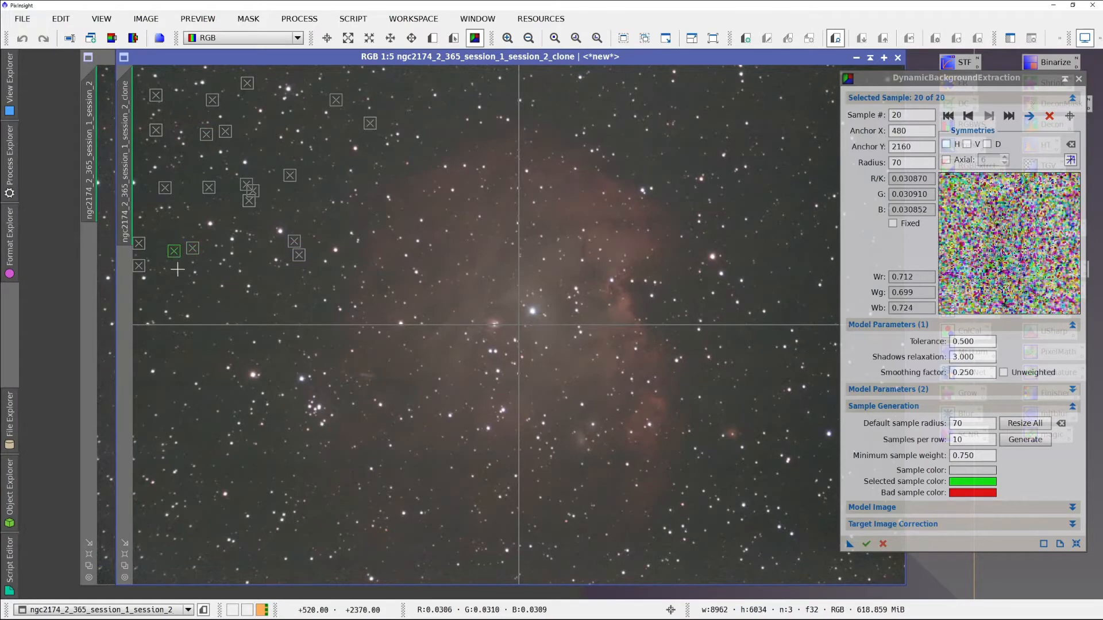
left_click(178, 270)
left_click(177, 233)
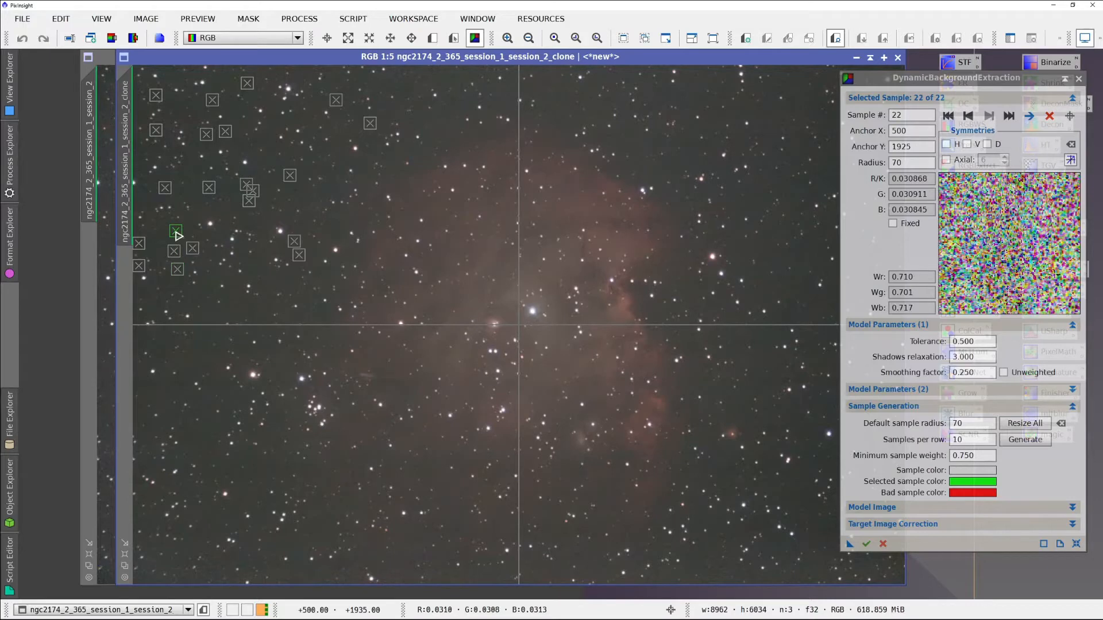
Add four samples descending through the clone's left-hand sky, from about X 1225, Y 2765 to X 245, Y 3810
left_click(239, 305)
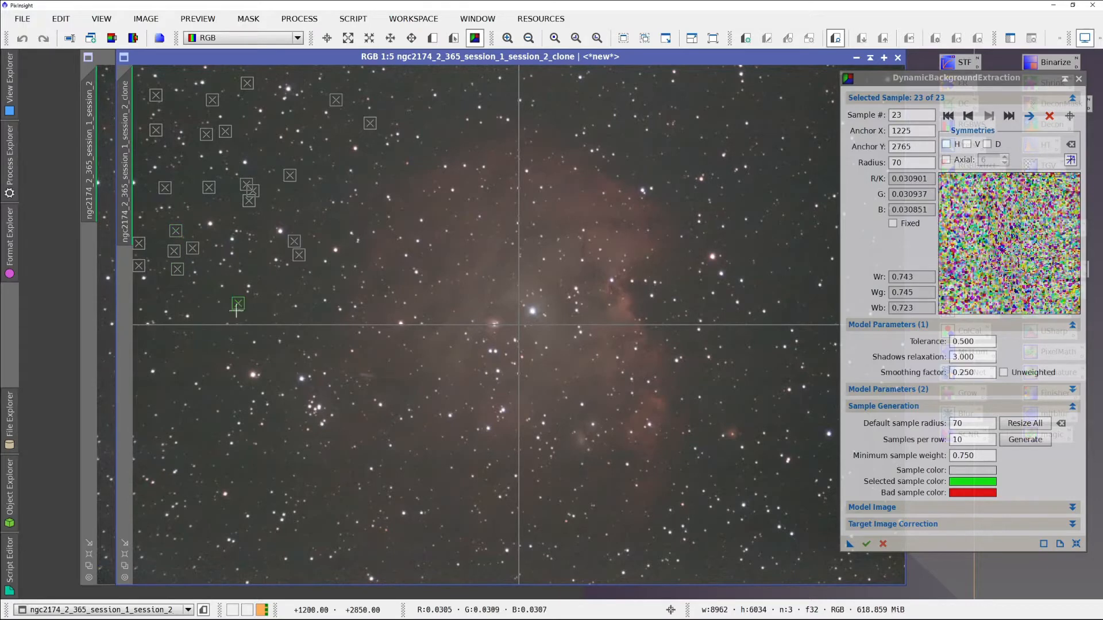
left_click(202, 362)
left_click(187, 374)
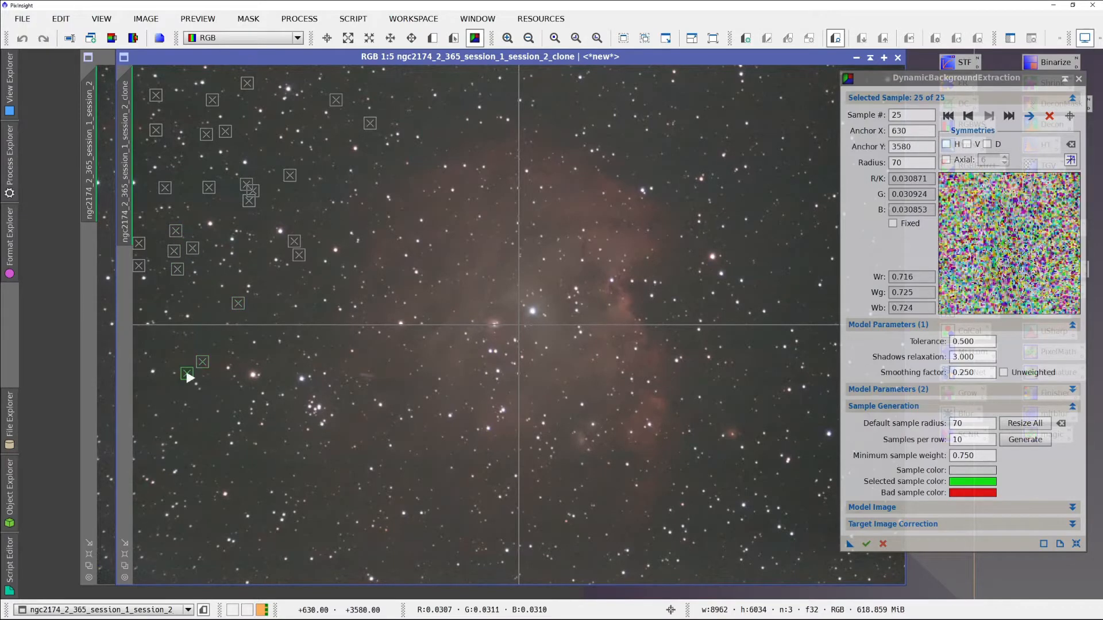
left_click(154, 393)
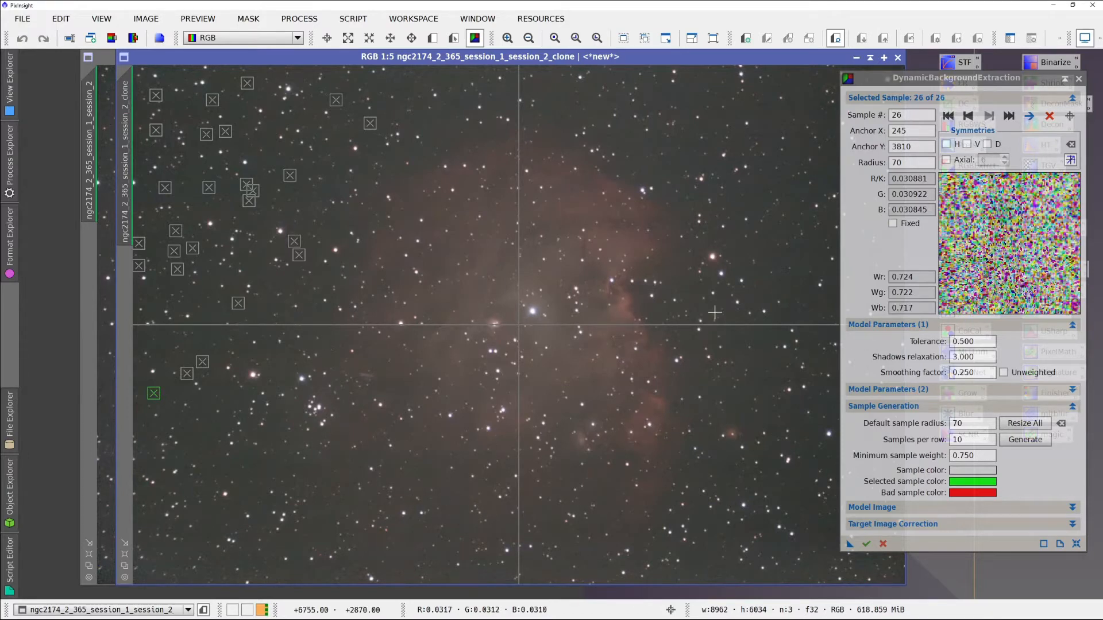
Add three samples above the nebula near the clone's upper edge, repositioning the last to about X 4330, Y 350
left_click(440, 115)
left_click(439, 75)
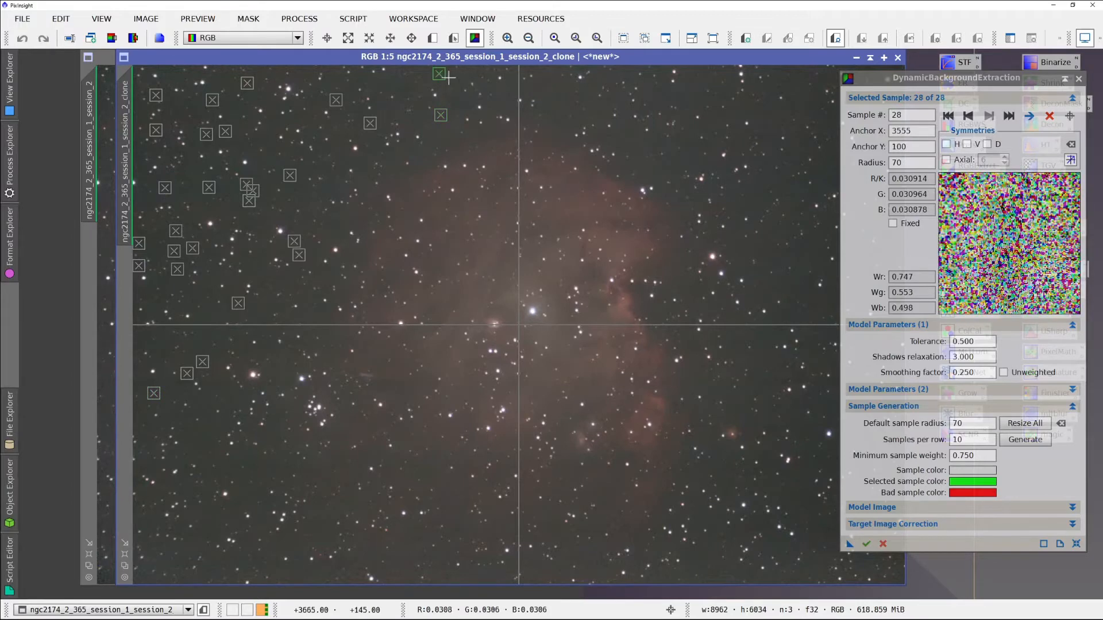
left_click(512, 97)
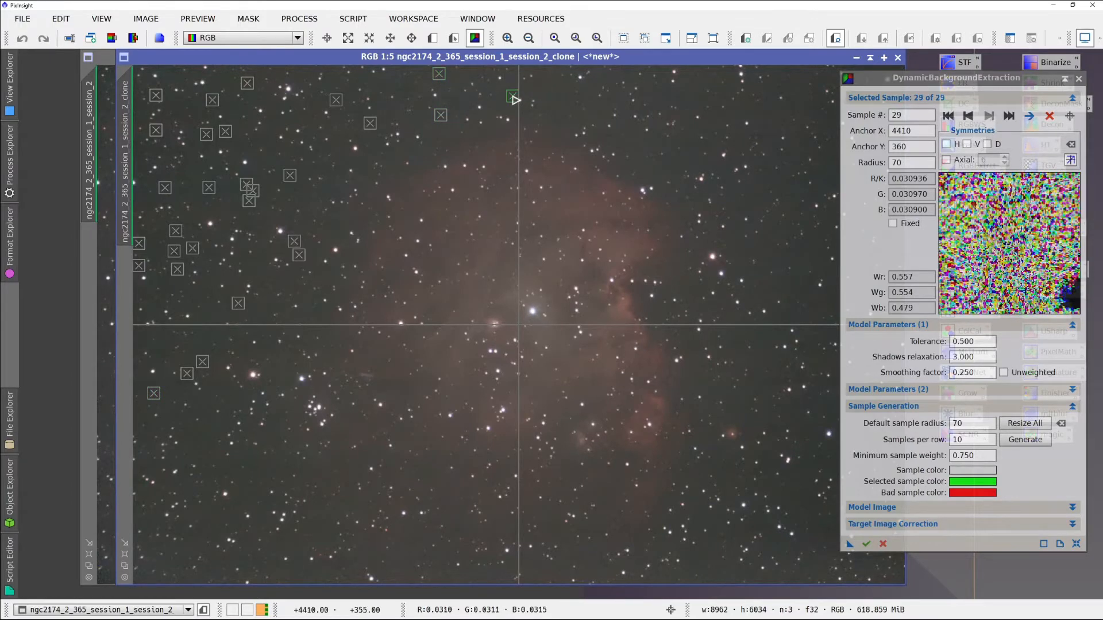
left_click_drag(514, 98, 507, 97)
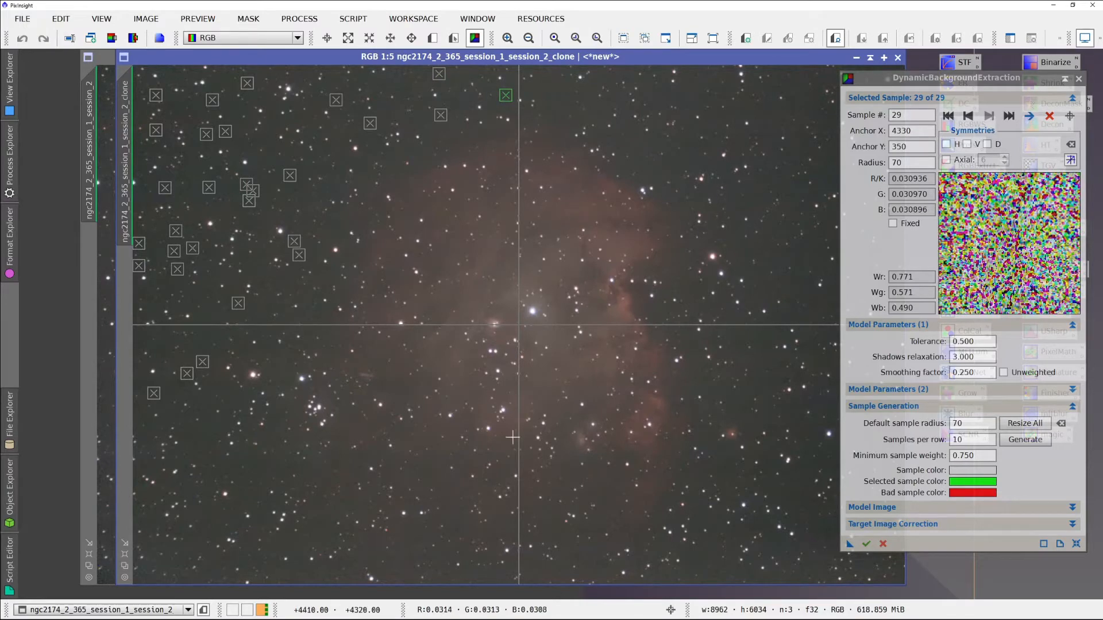
Add eight samples in the clone's lower-left sky, including about X 1345, Y 4550, X 680, Y 5575 and X 2115, Y 5445
left_click(274, 465)
left_click(248, 457)
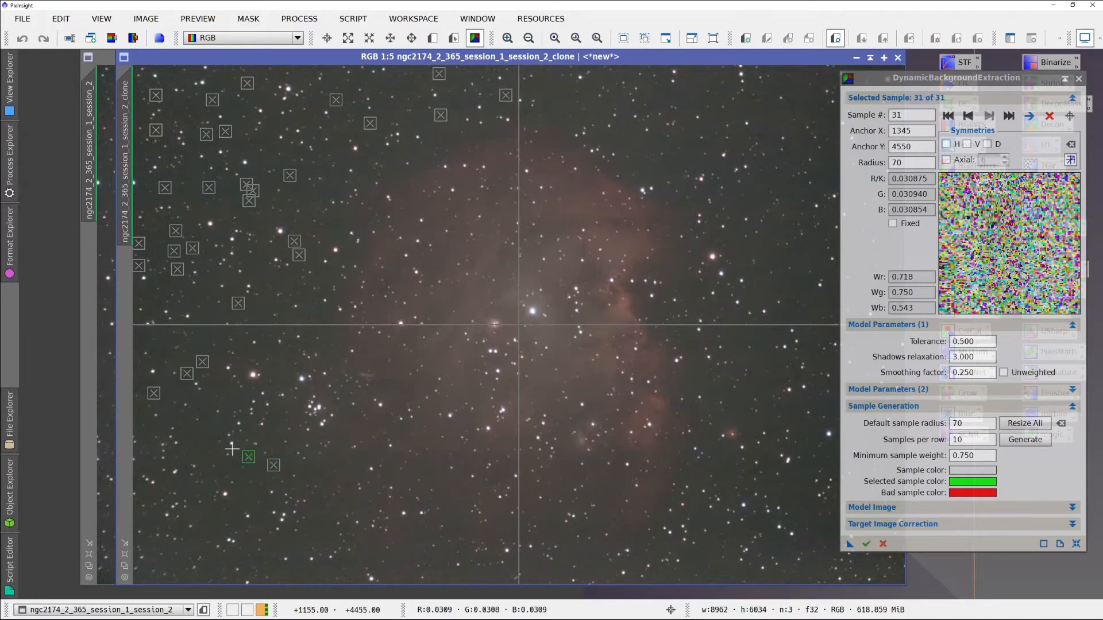
left_click(201, 438)
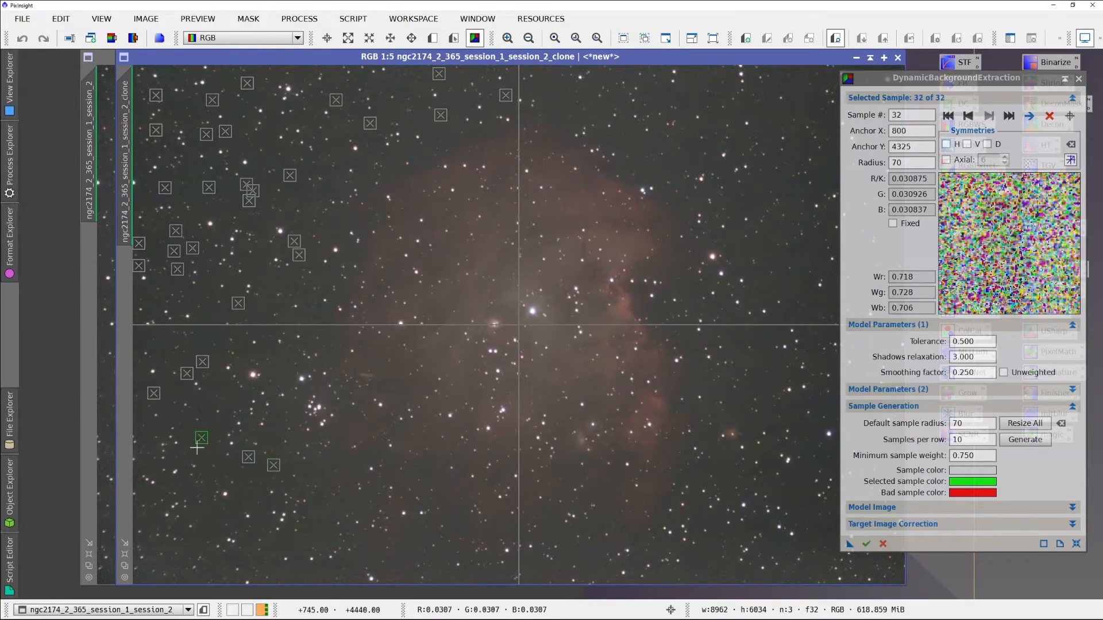
left_click(213, 520)
left_click(191, 545)
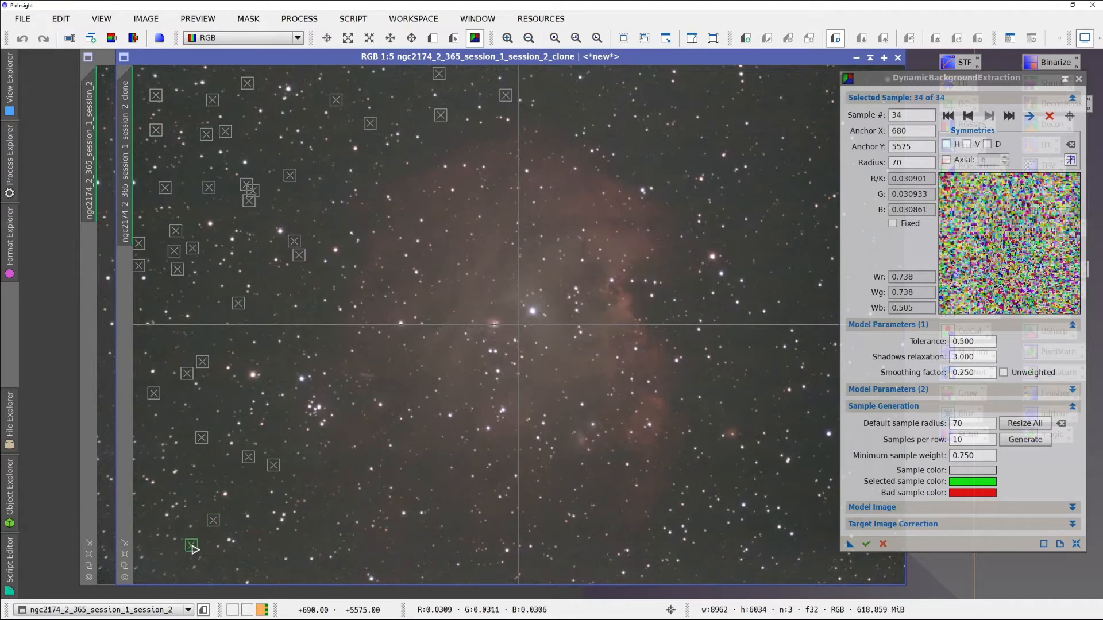
left_click(288, 574)
left_click(297, 545)
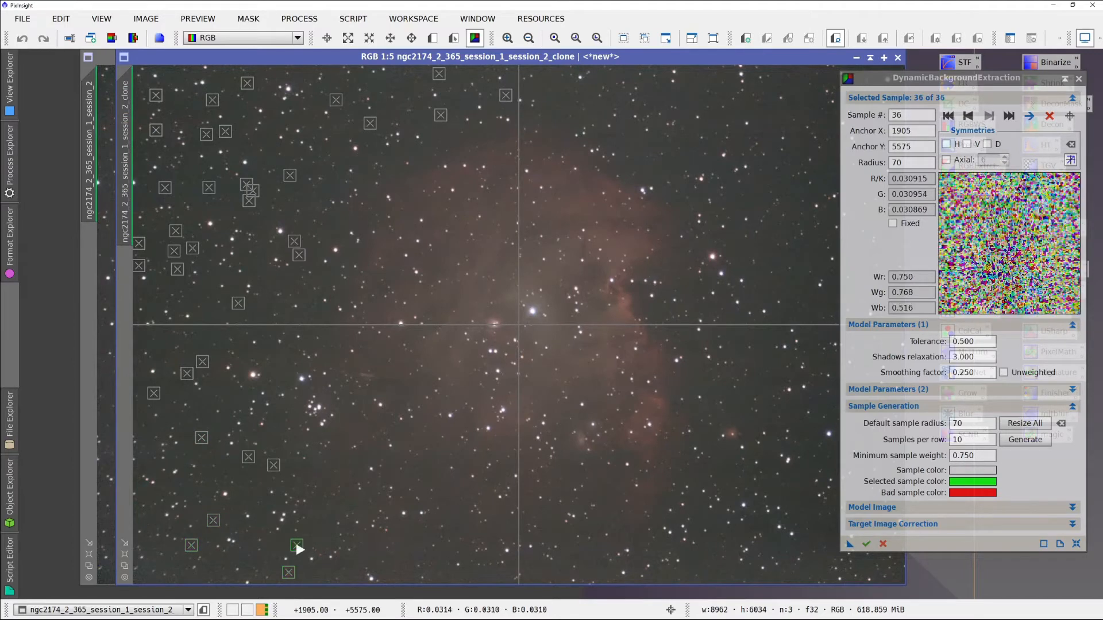
left_click(315, 534)
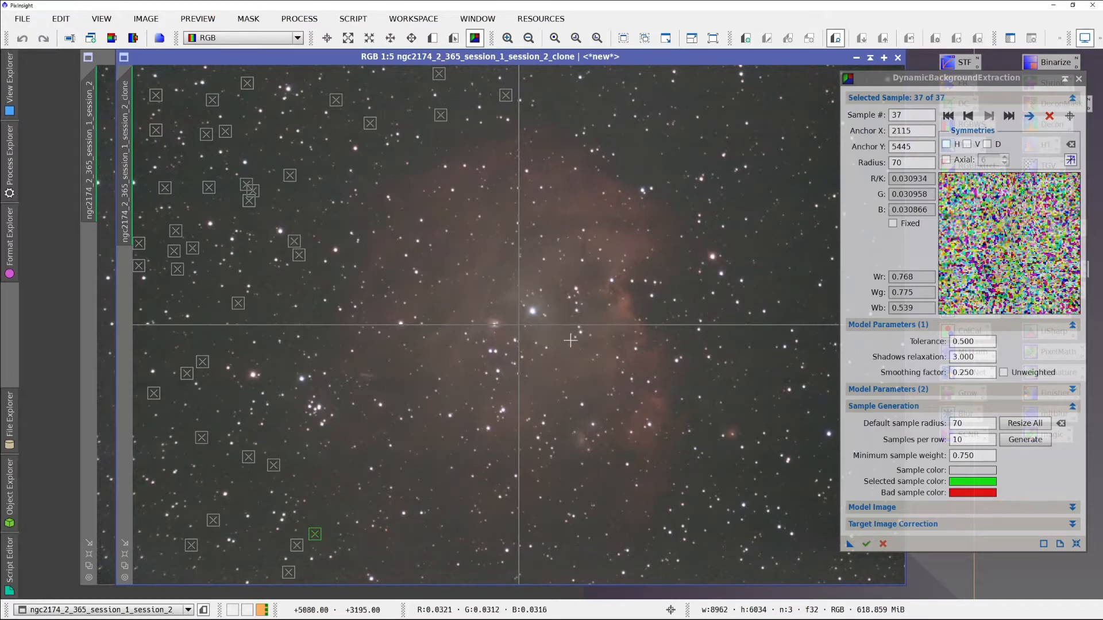
Move the clone's window clear of the extraction dialog and add eight samples in its upper-right sky, from about X 6555, Y 300 to X 7945, Y 2860
left_click_drag(451, 62, 376, 62)
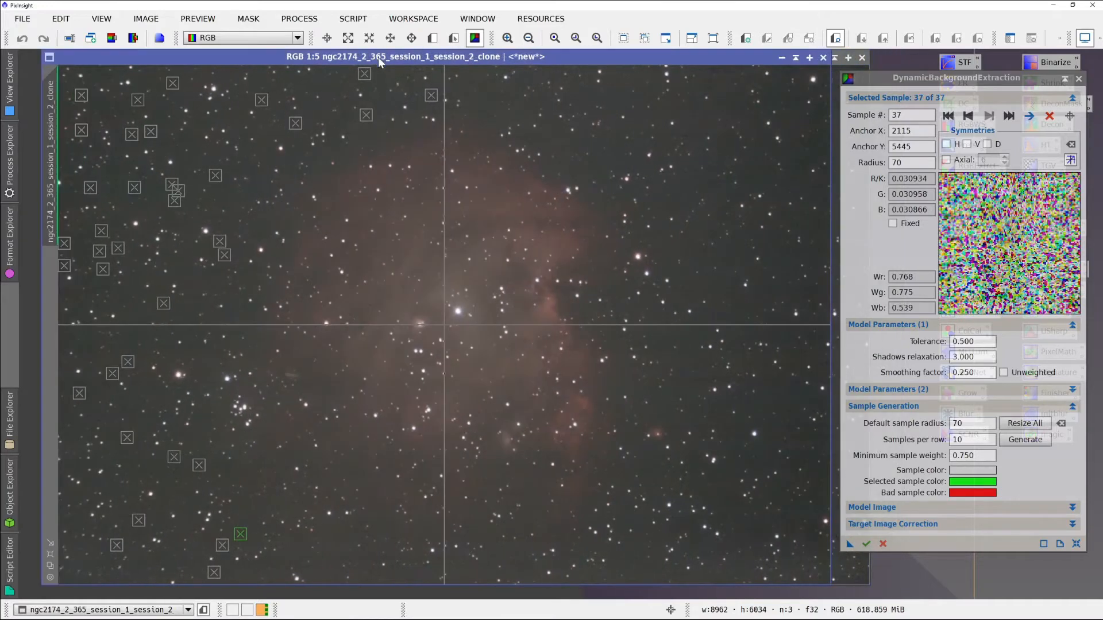
left_click(622, 90)
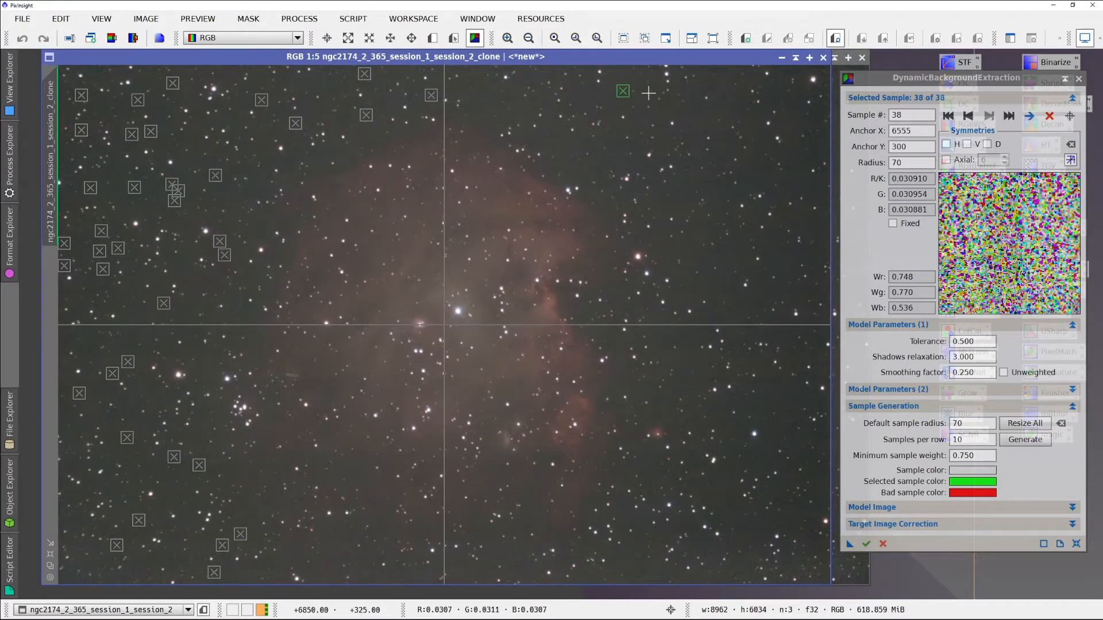
left_click(648, 93)
left_click(683, 112)
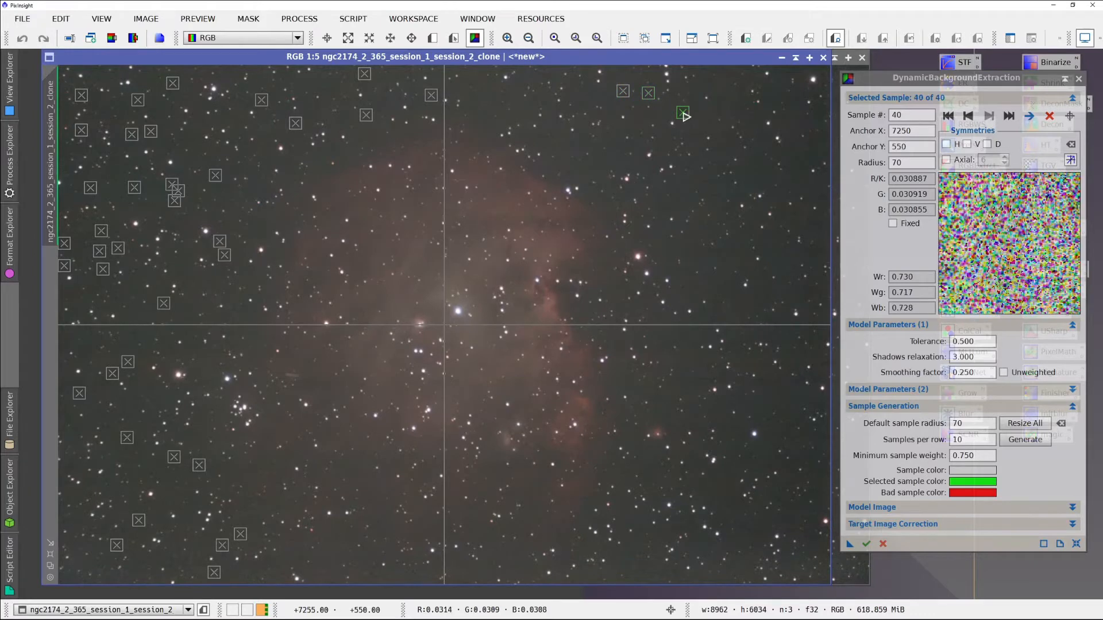
left_click(725, 147)
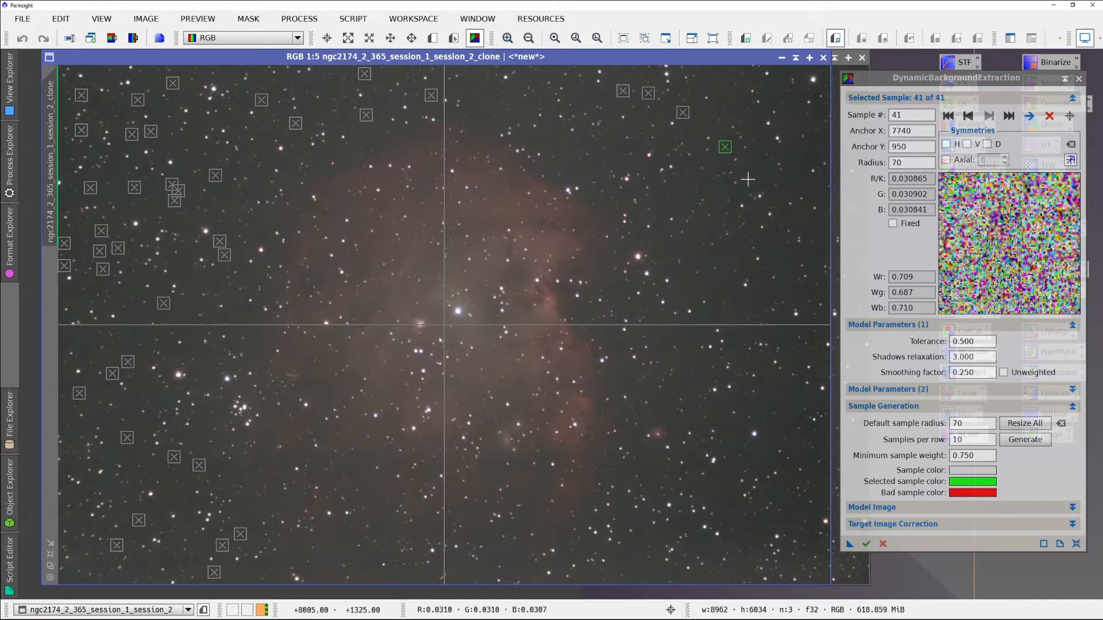
left_click(751, 180)
left_click(765, 242)
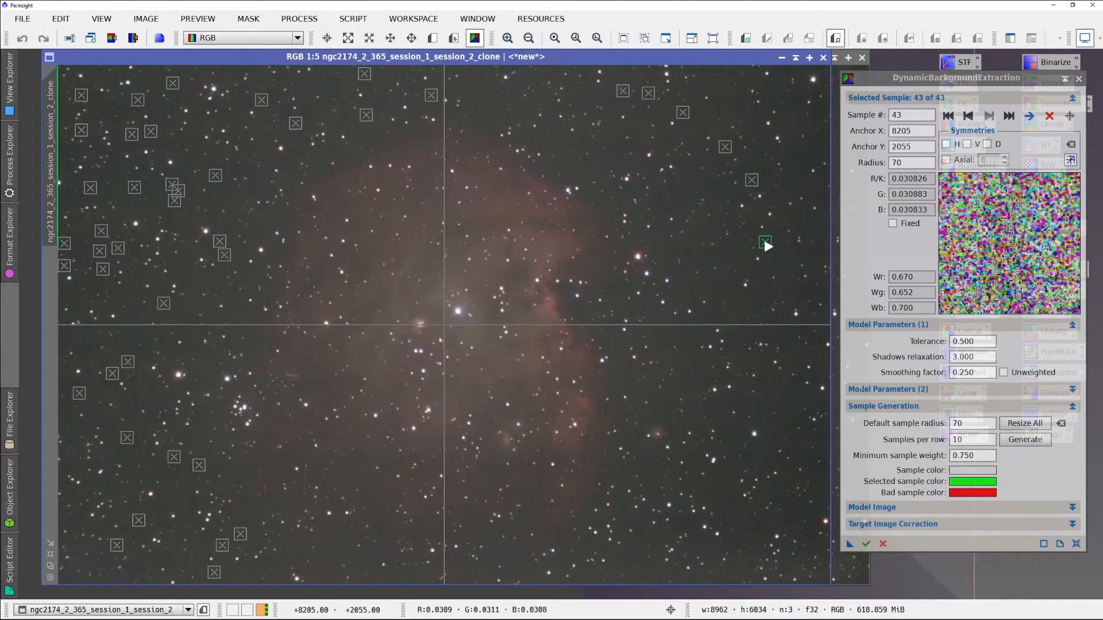
left_click(759, 293)
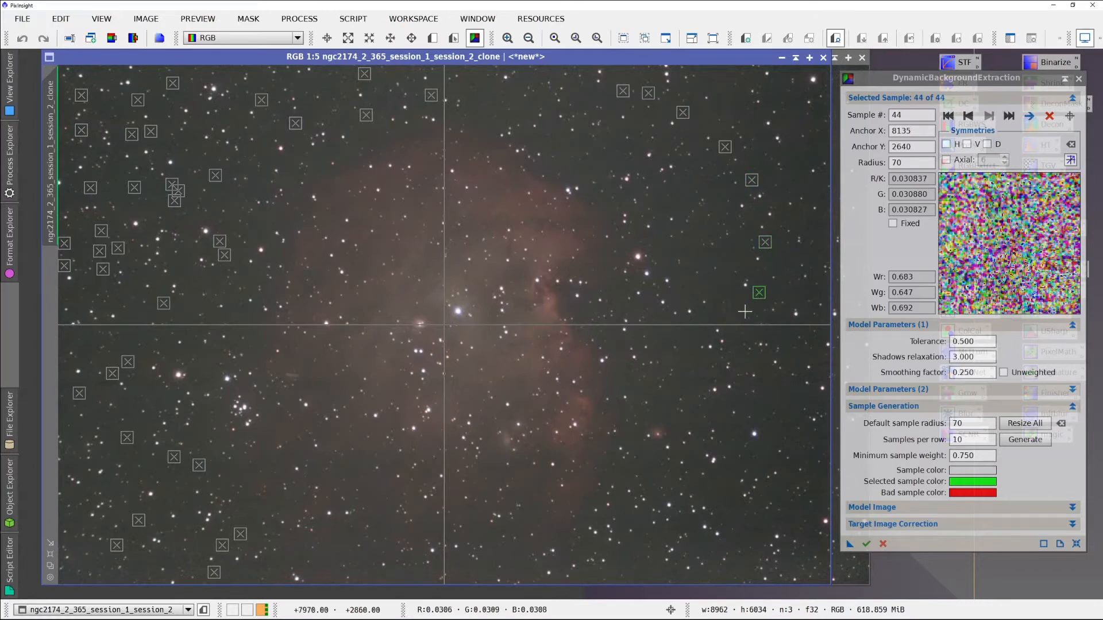
left_click(744, 311)
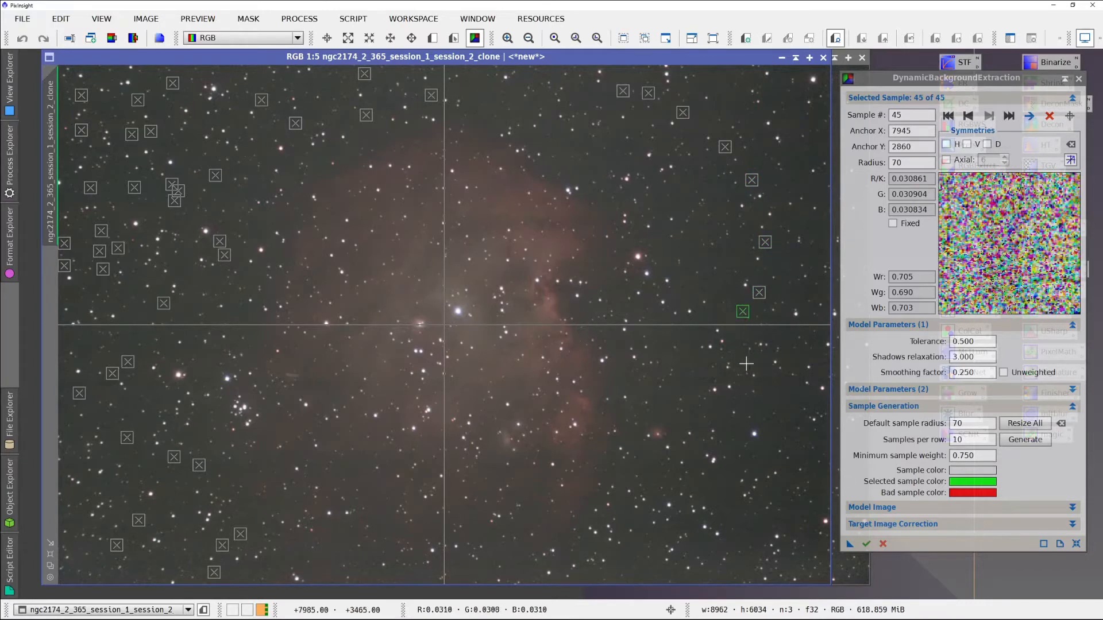
Add seven samples down the clone's lower-right sky, from about X 8215, Y 3915 to X 7900, Y 5815
left_click(766, 403)
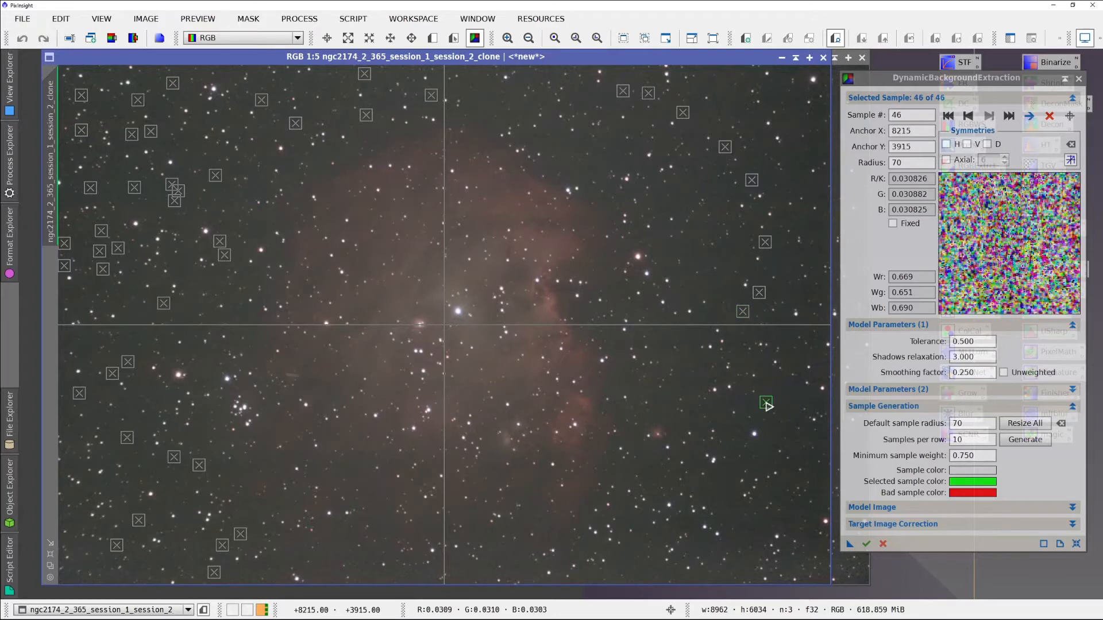
left_click(731, 431)
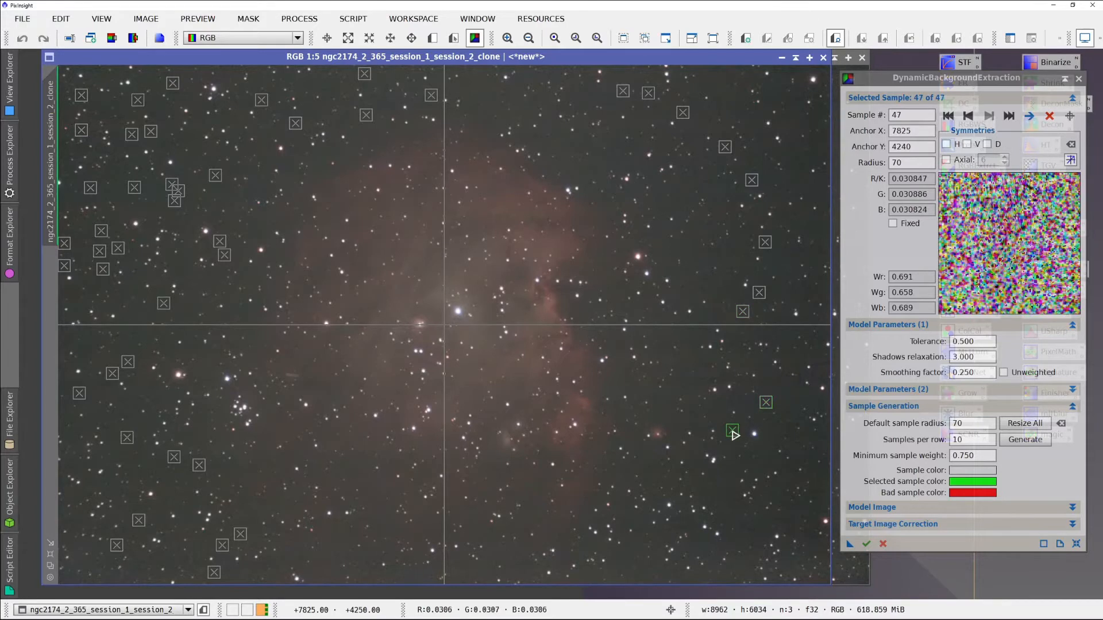
left_click(729, 475)
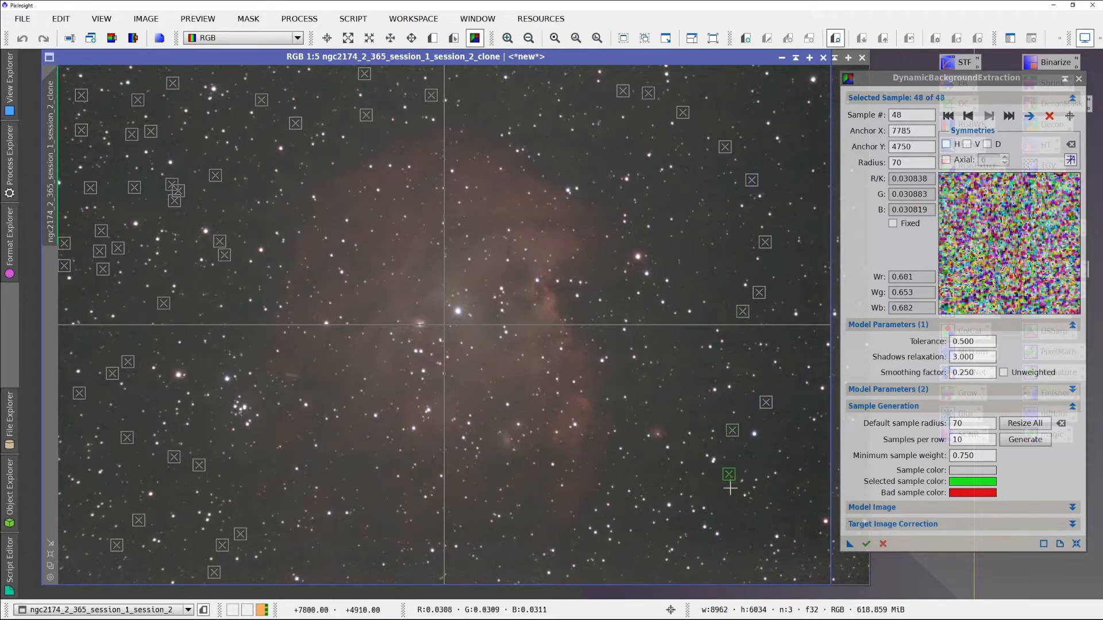
left_click(722, 500)
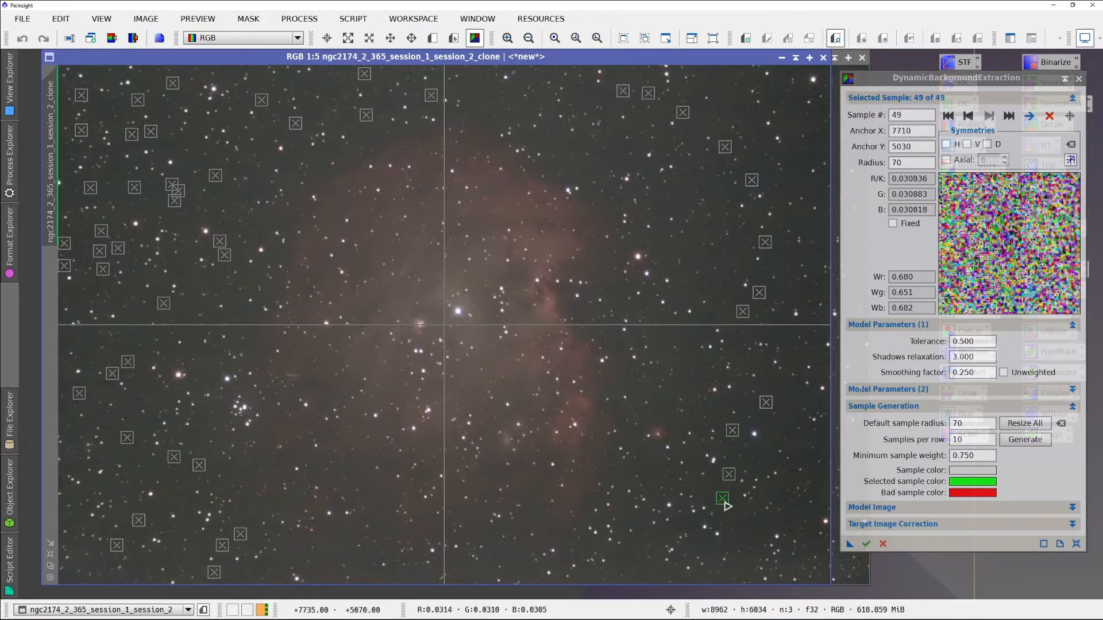
left_click(751, 533)
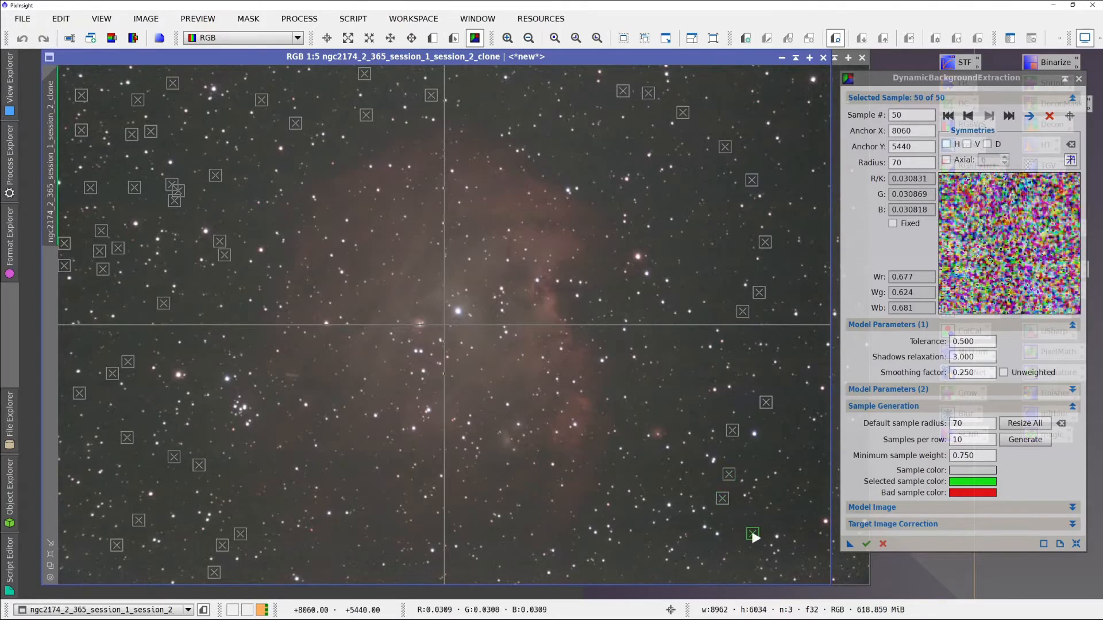
left_click(704, 546)
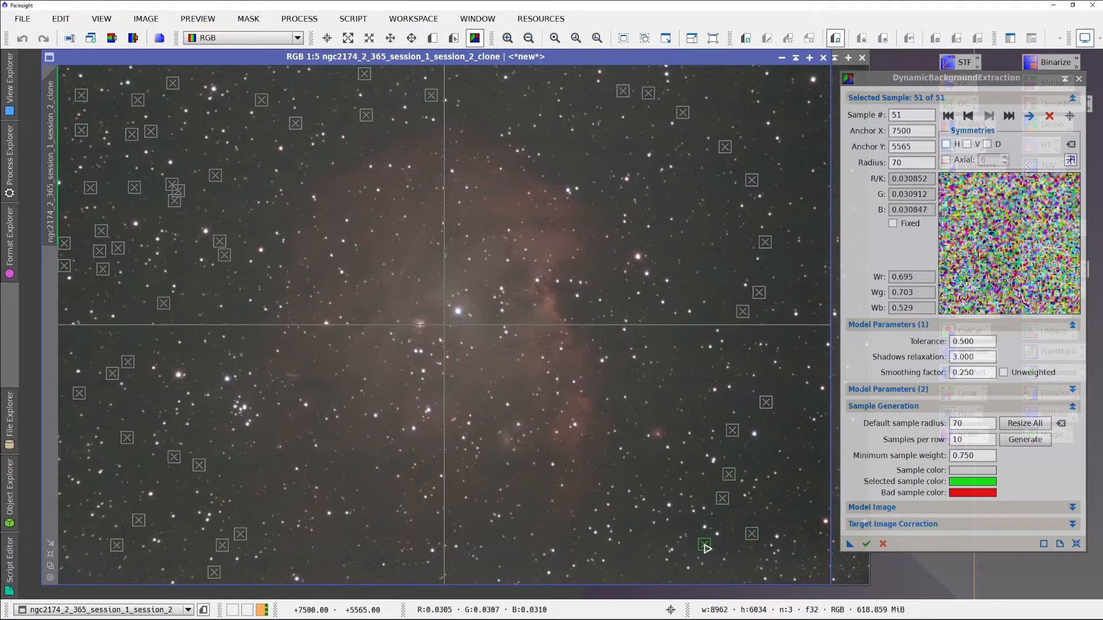
left_click(739, 566)
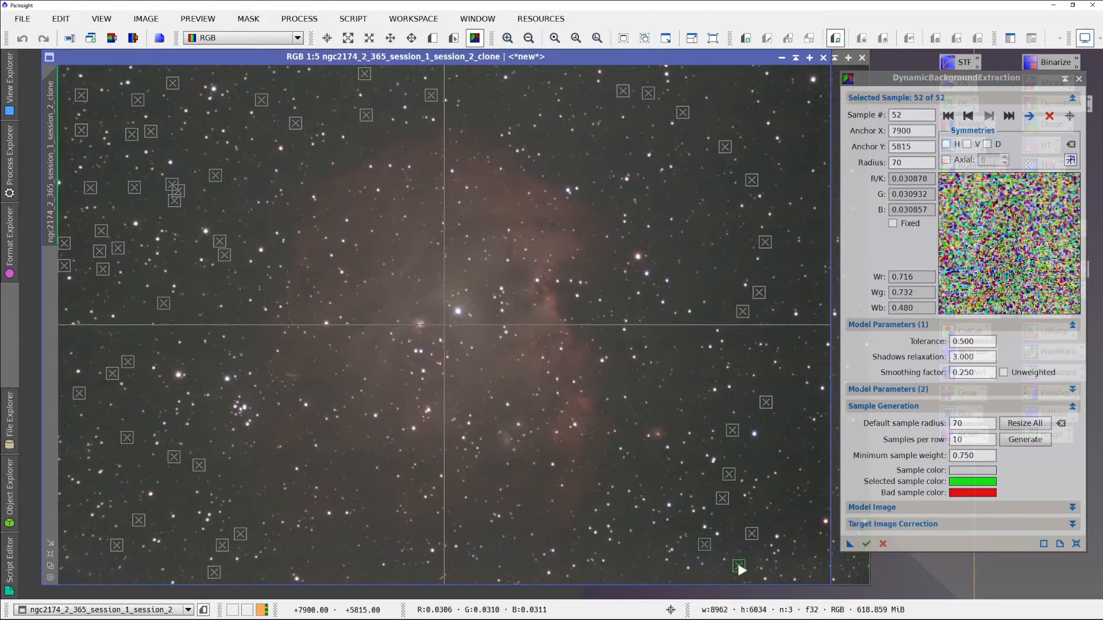
Add four samples toward the clone's lower-right edge, including about X 8255, Y 4360 and X 8825, Y 4945, and shift its window slightly left
left_click(775, 492)
left_click(770, 441)
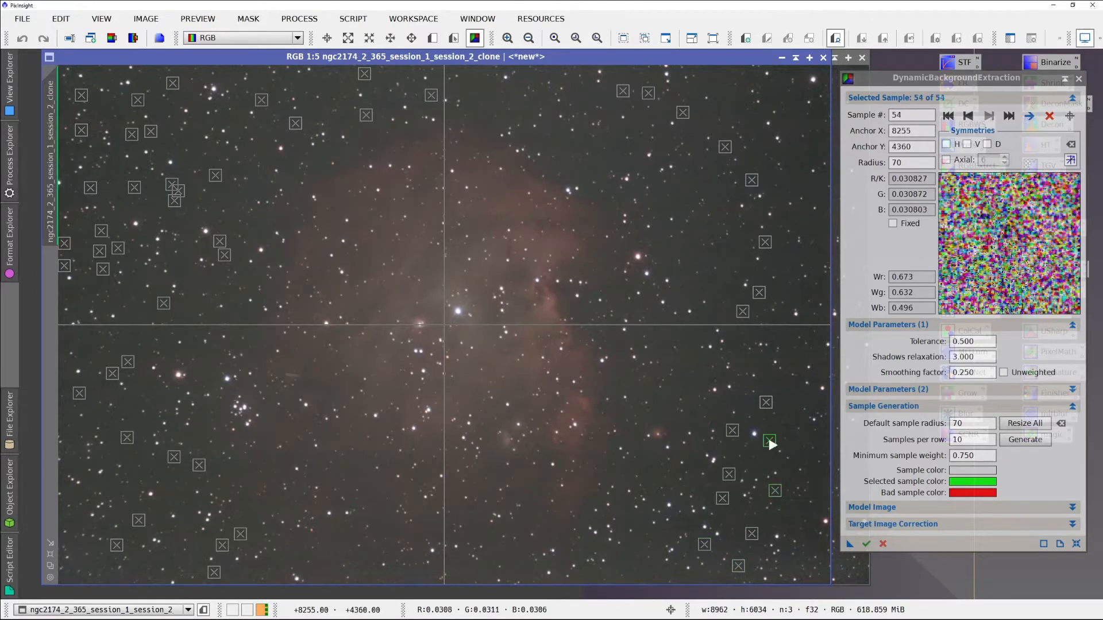
left_click(793, 518)
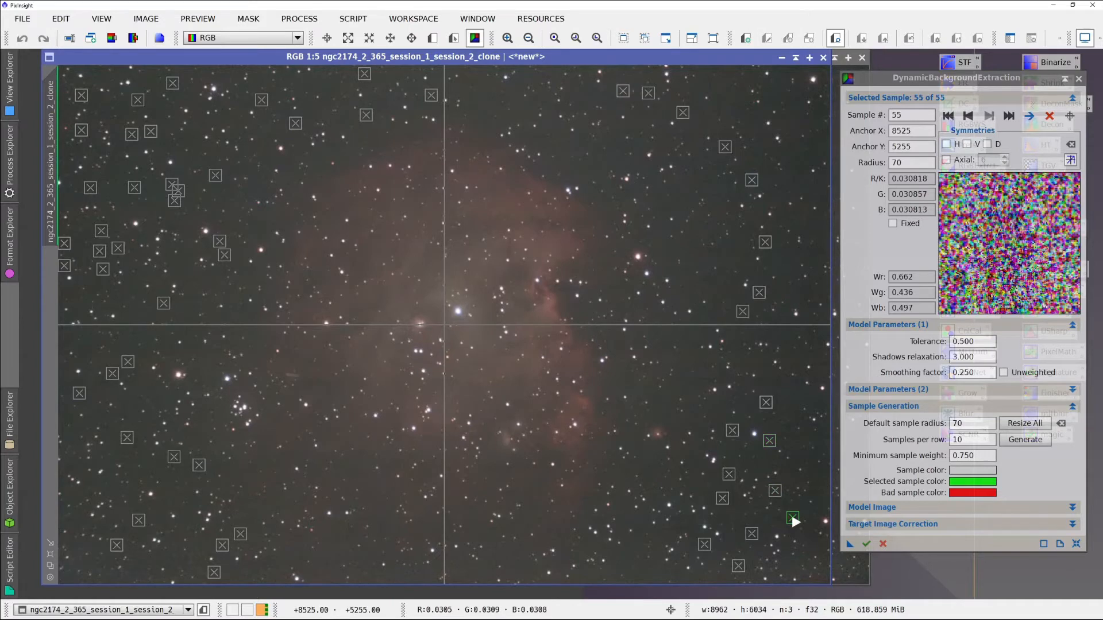
left_click(819, 492)
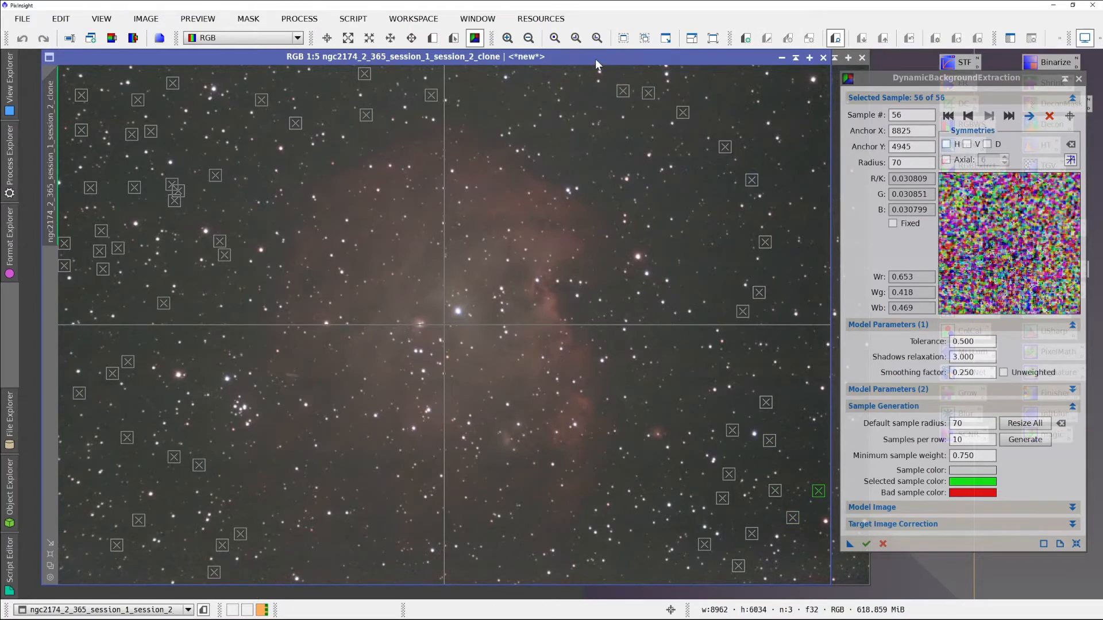
left_click_drag(595, 59, 591, 58)
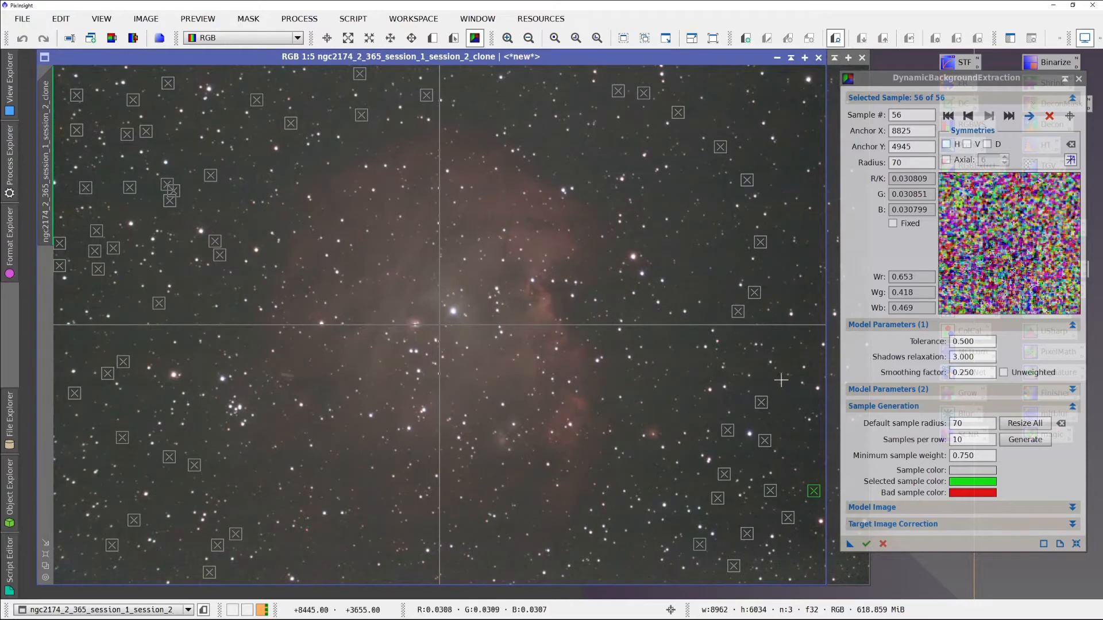
Add seven samples up the clone's right edge, including about X 8700, Y 3855, X 8425, Y 2215 and X 8645, Y 1380
left_click(785, 397)
left_click(803, 397)
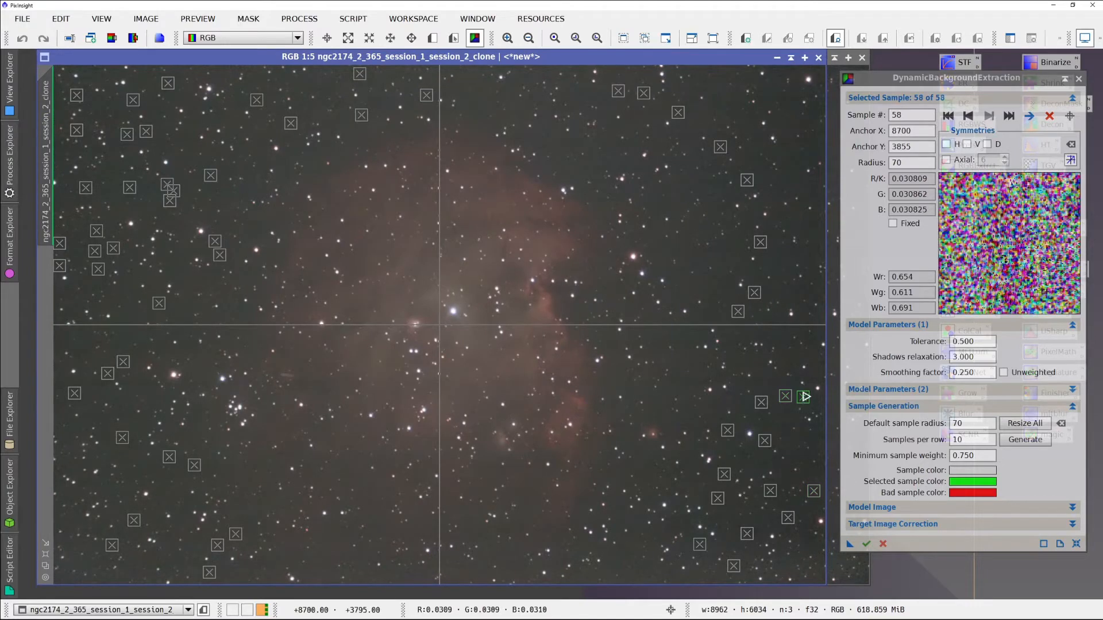
left_click(808, 357)
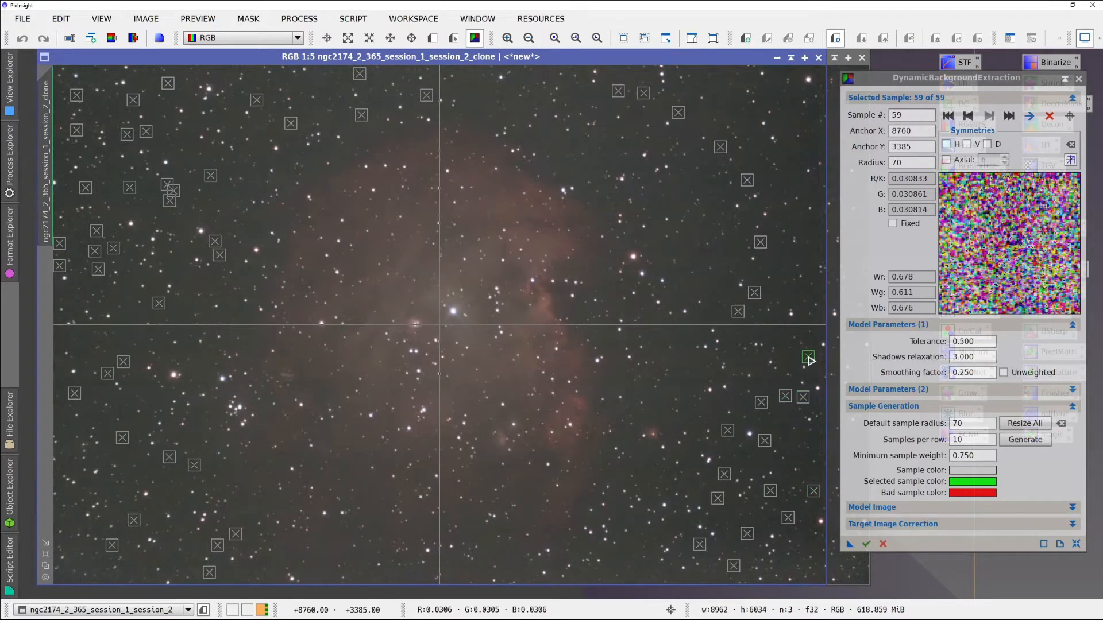
left_click(791, 288)
left_click(779, 257)
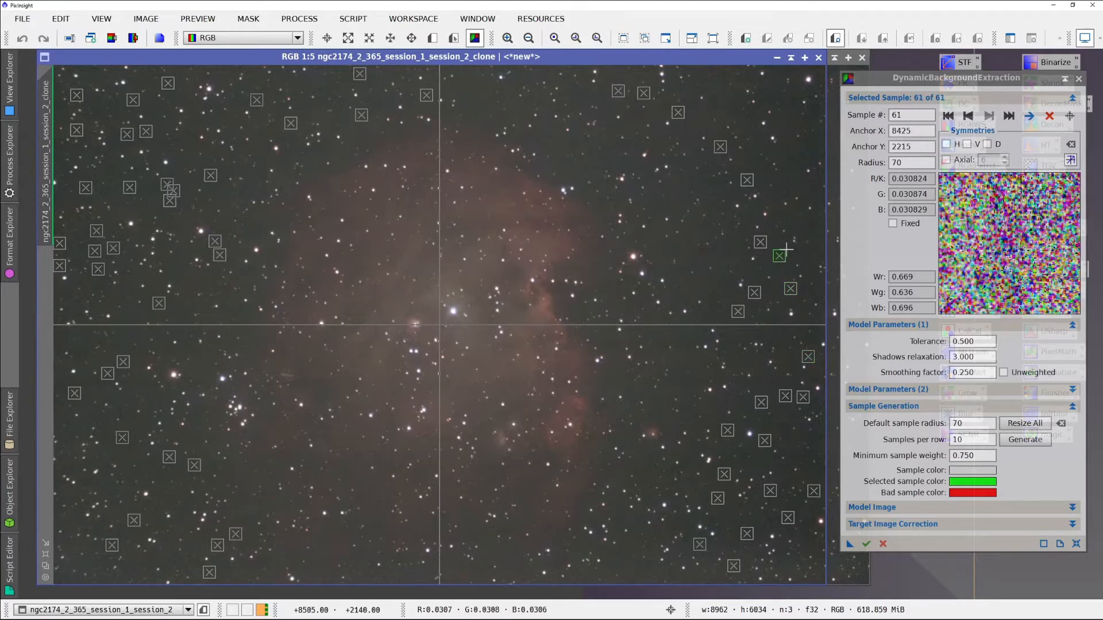
left_click(807, 223)
left_click(798, 185)
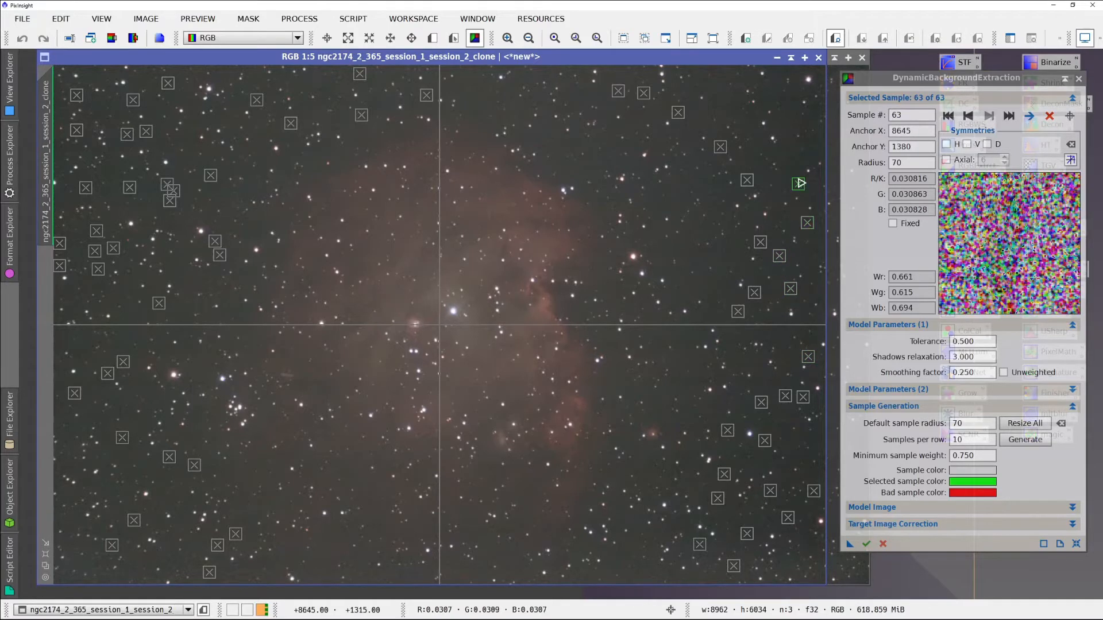
Add six samples in the clone's upper-right sky, including about X 8490, Y 1050, X 7765, Y 350 and X 7770, Y 2135
left_click(784, 156)
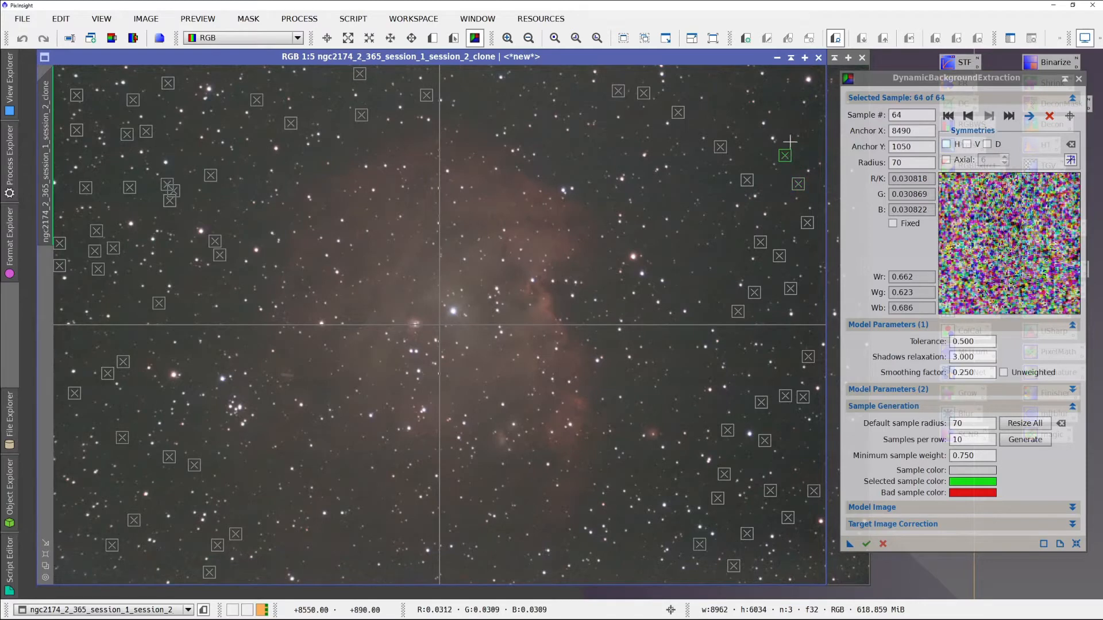
left_click(788, 123)
left_click(792, 98)
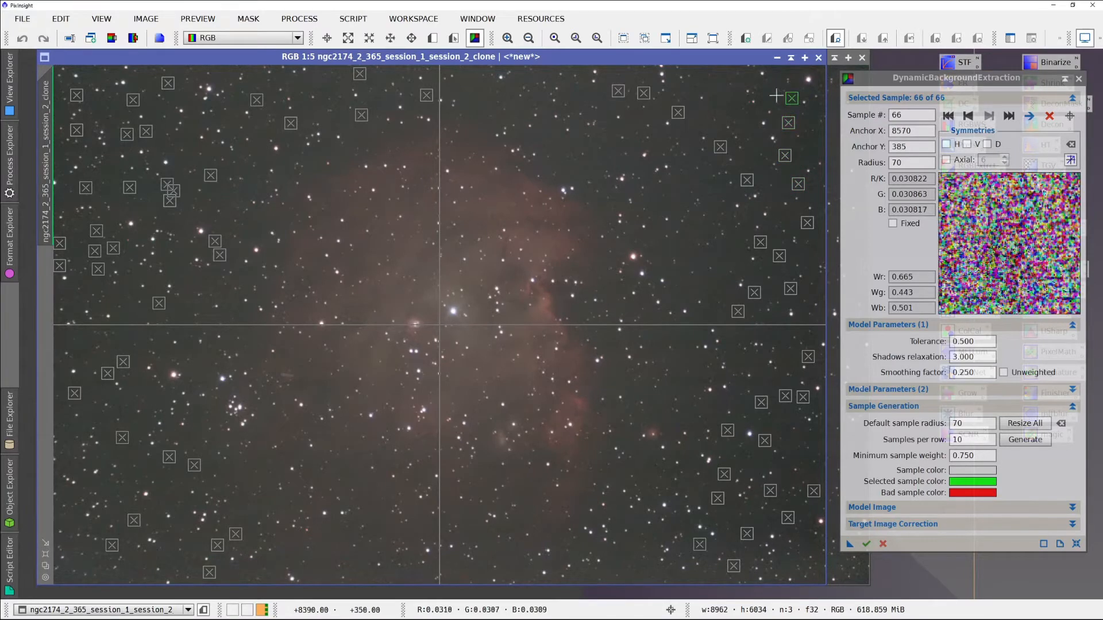
left_click(723, 95)
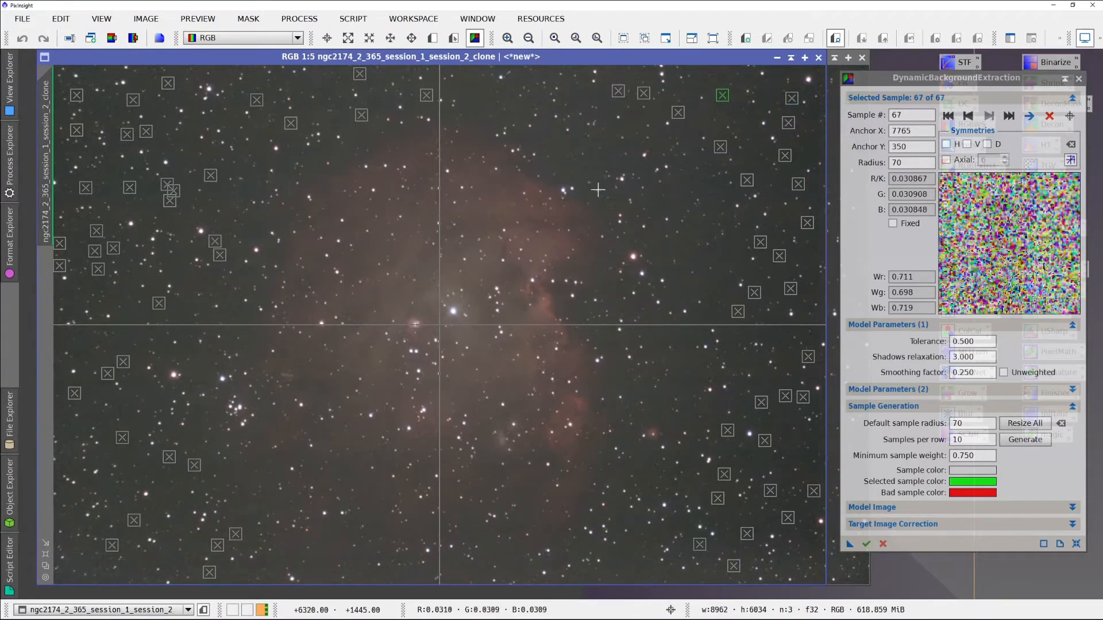
left_click(720, 284)
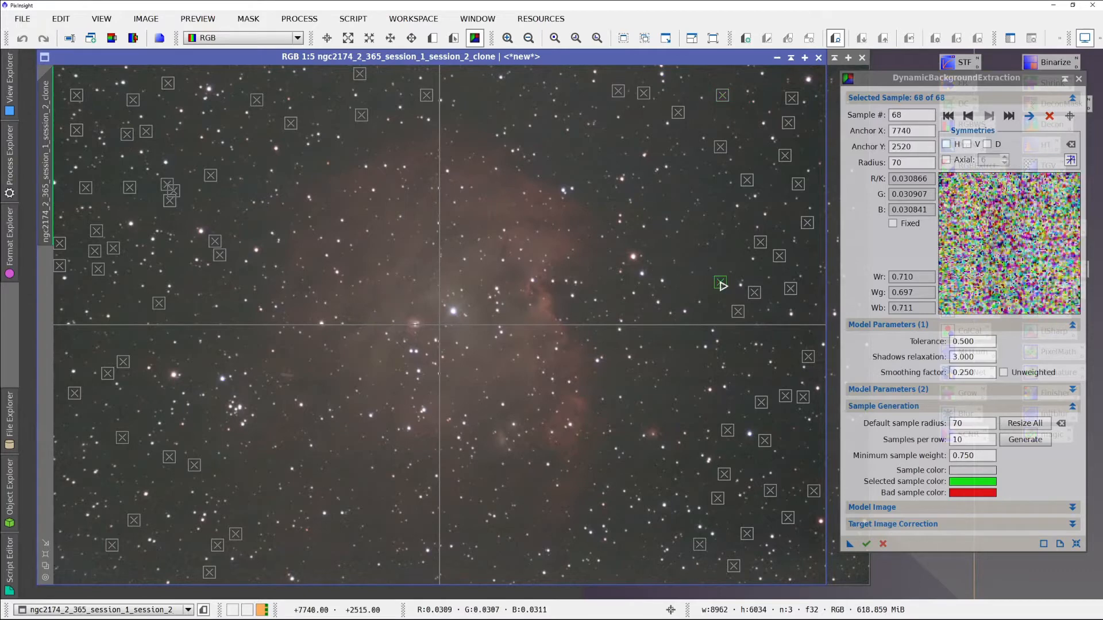
left_click(723, 249)
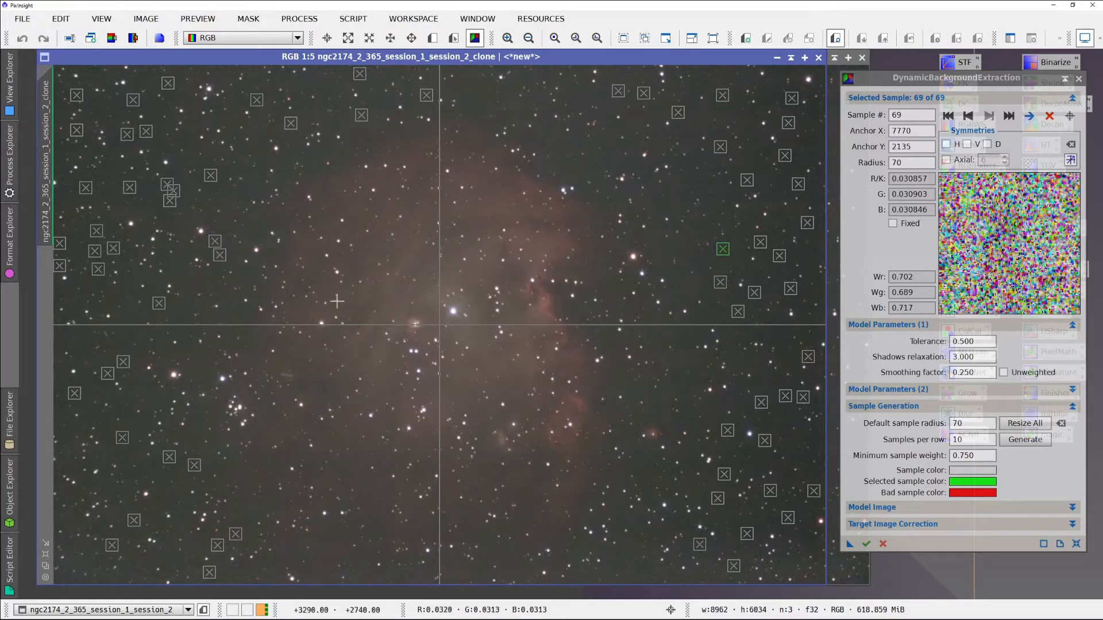
Set the target correction to keep the background model, and run the extraction on the clone with Subtraction, replacing the target image
left_click(896, 524)
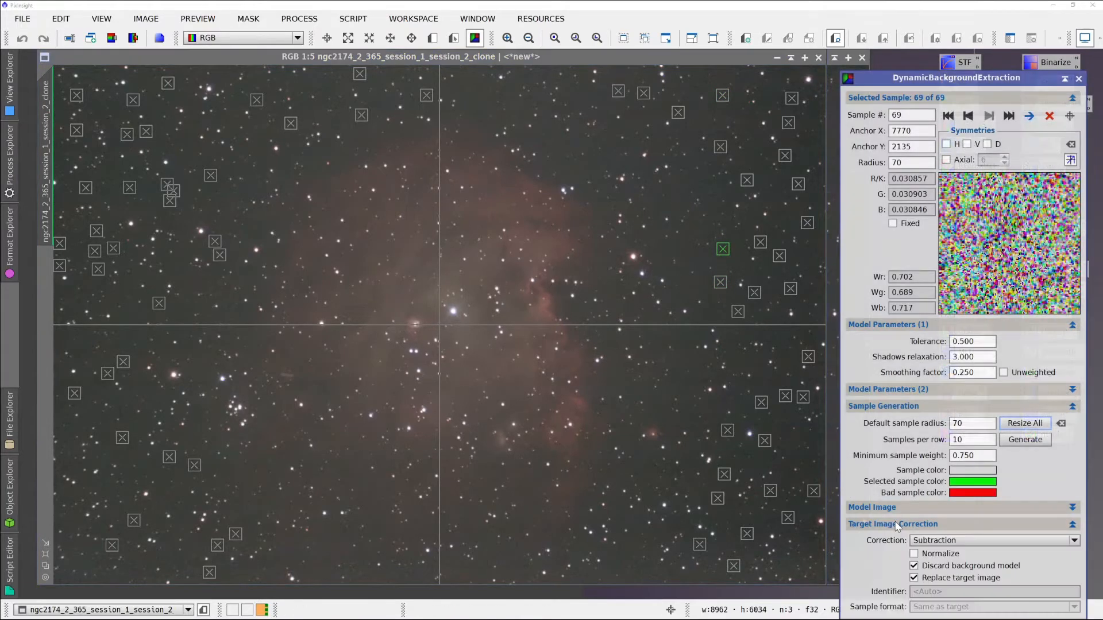
left_click(915, 568)
left_click_drag(911, 81, 899, 33)
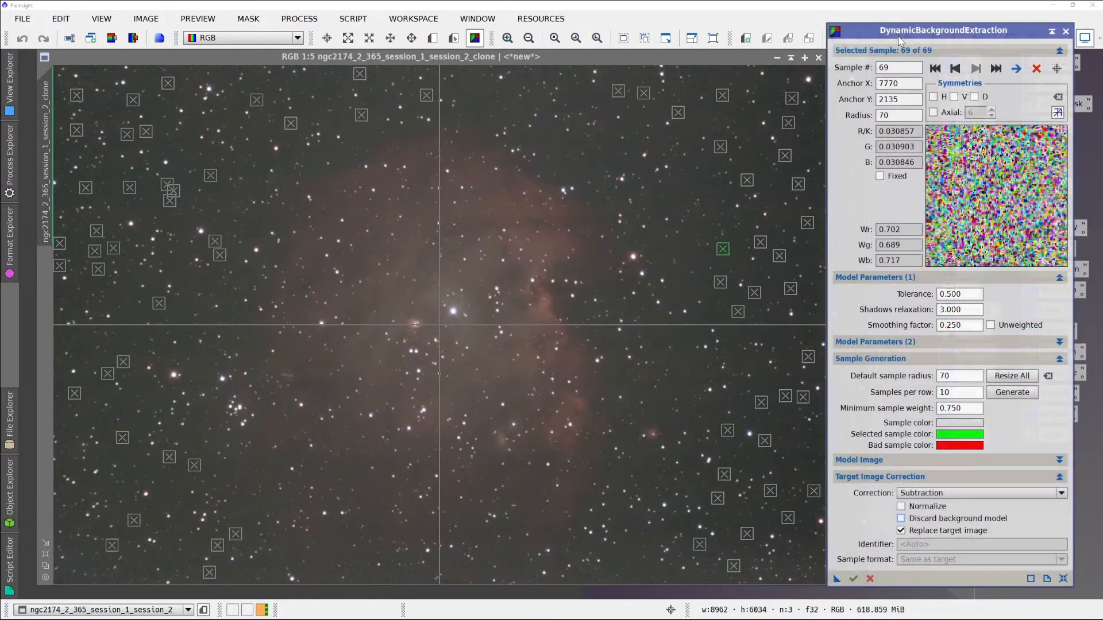
left_click(852, 579)
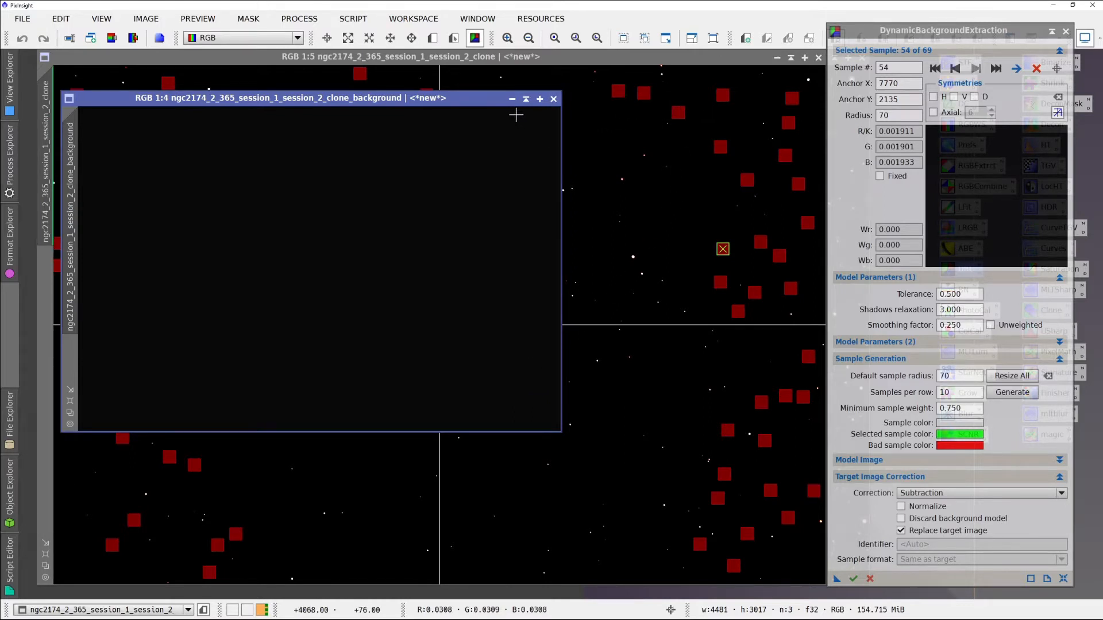
Move the background model window aside and end the active DynamicBackgroundExtraction session
left_click_drag(434, 100, 536, 106)
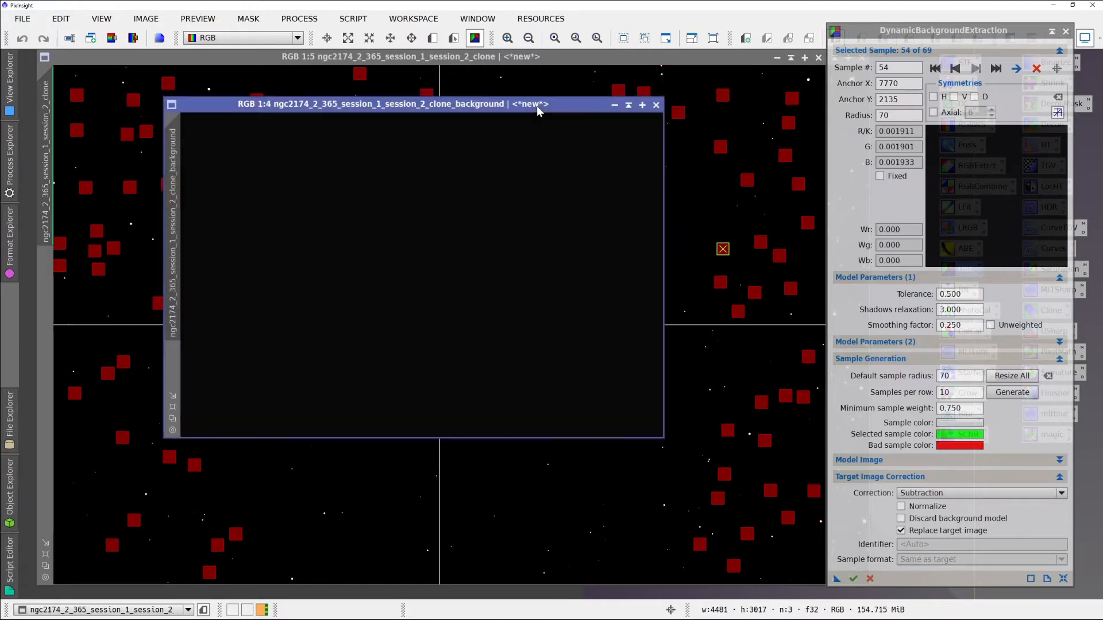
left_click(1065, 31)
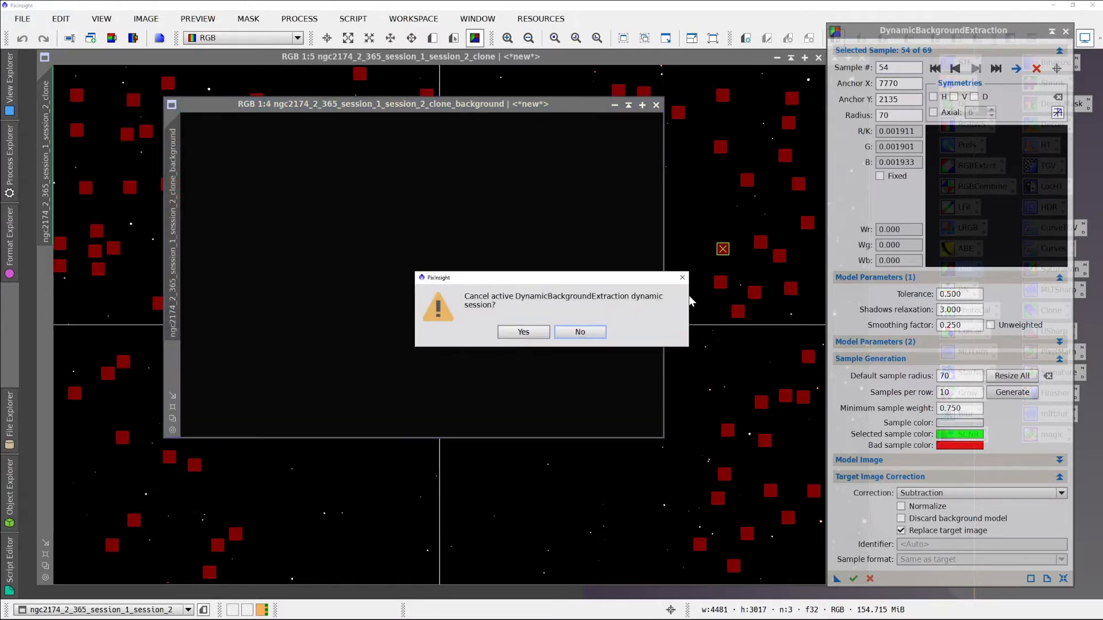
left_click(524, 332)
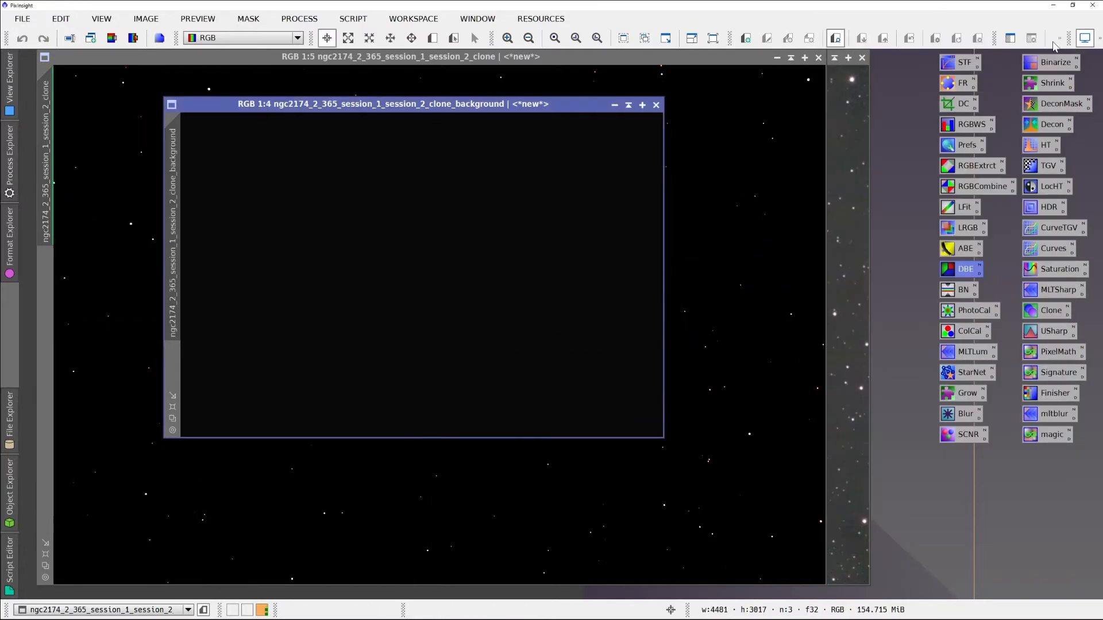
Auto-stretch the background model's display and boost the stretch to examine the extracted gradient
left_click(1098, 39)
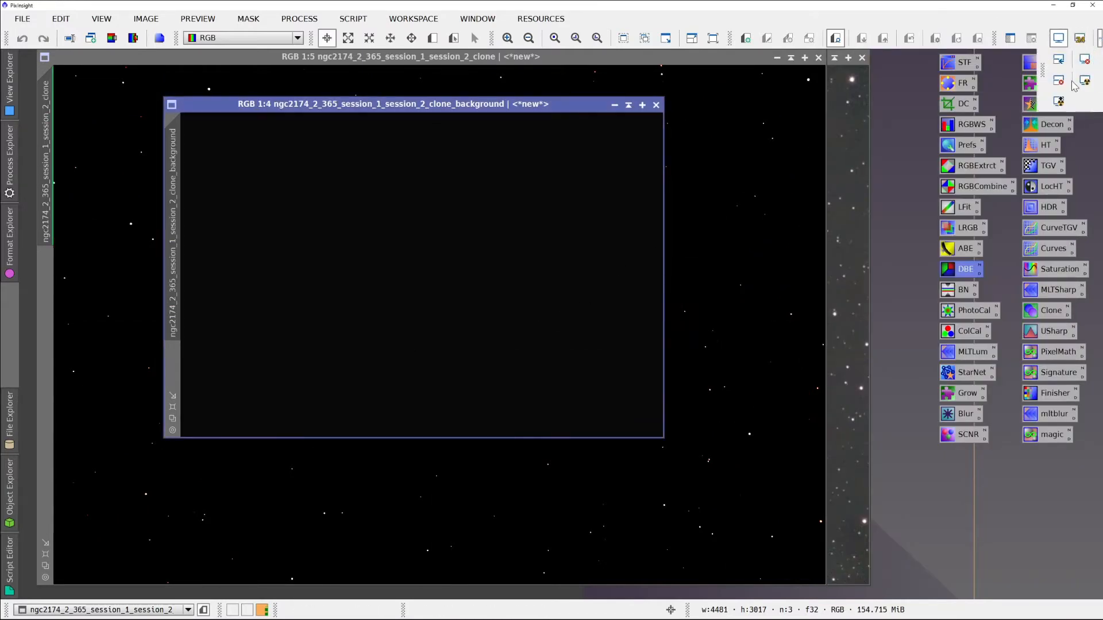
left_click(1084, 84)
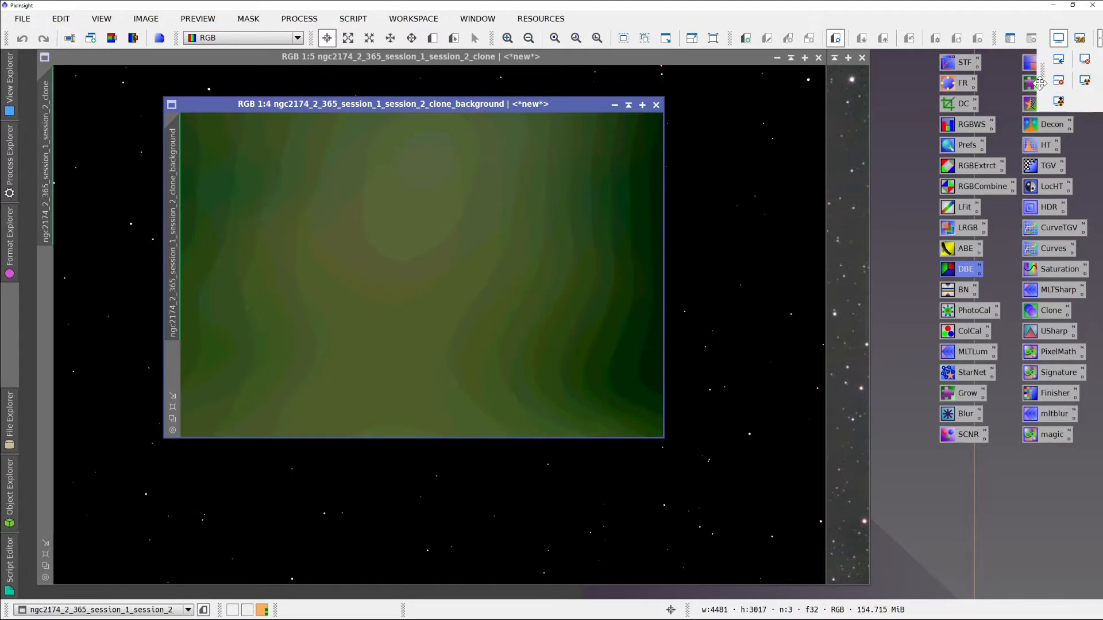
left_click(1060, 102)
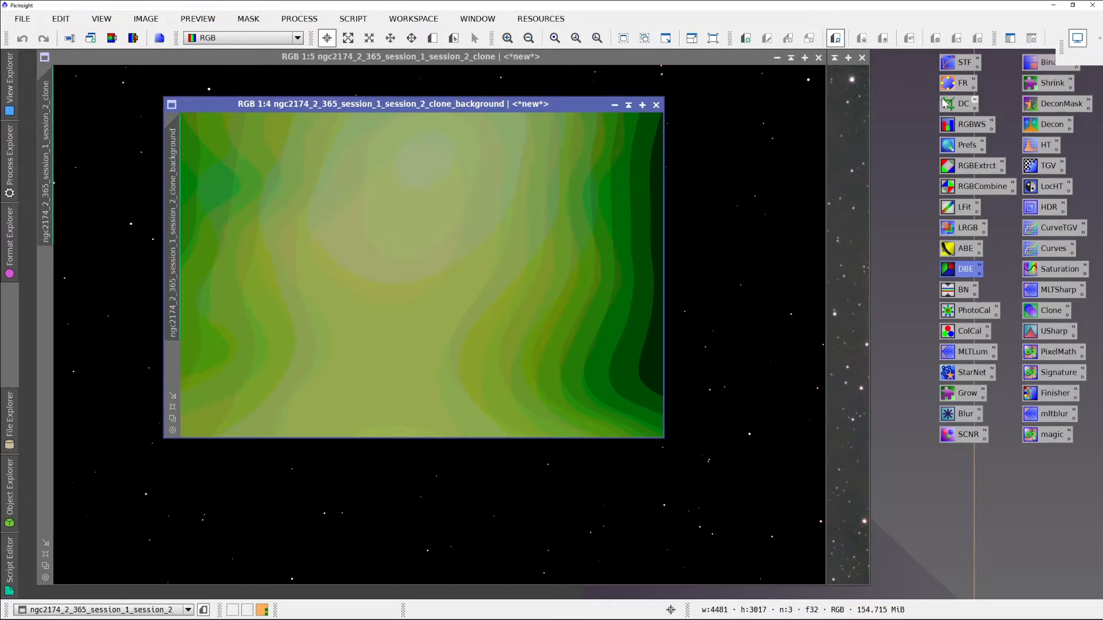
Close the background model window and auto-stretch the display of the corrected clone
left_click(656, 105)
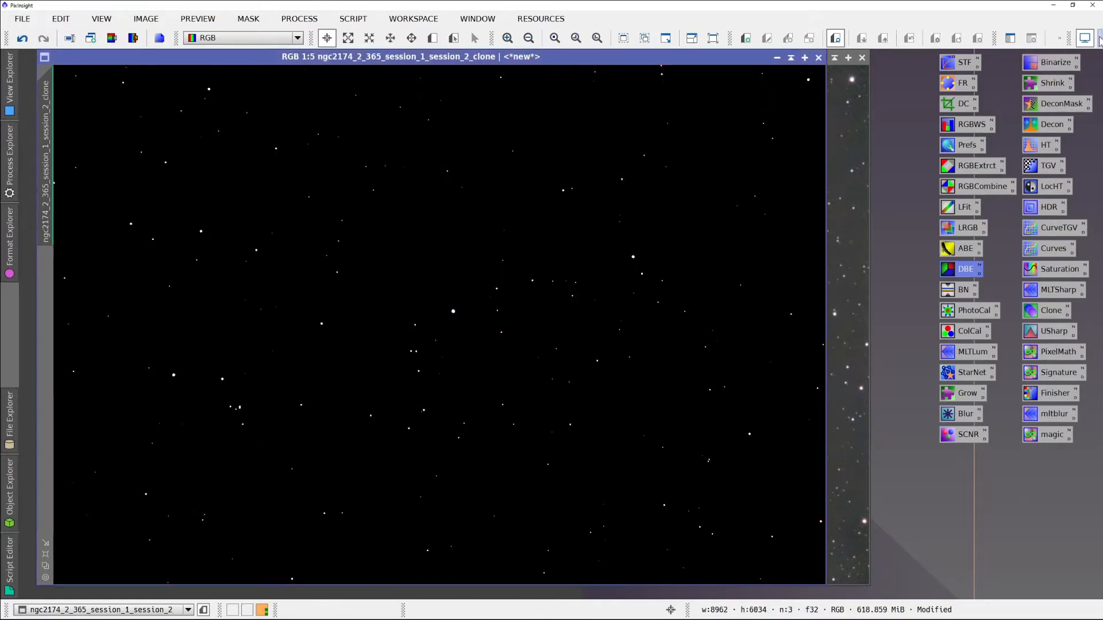
left_click(1100, 39)
left_click(1086, 82)
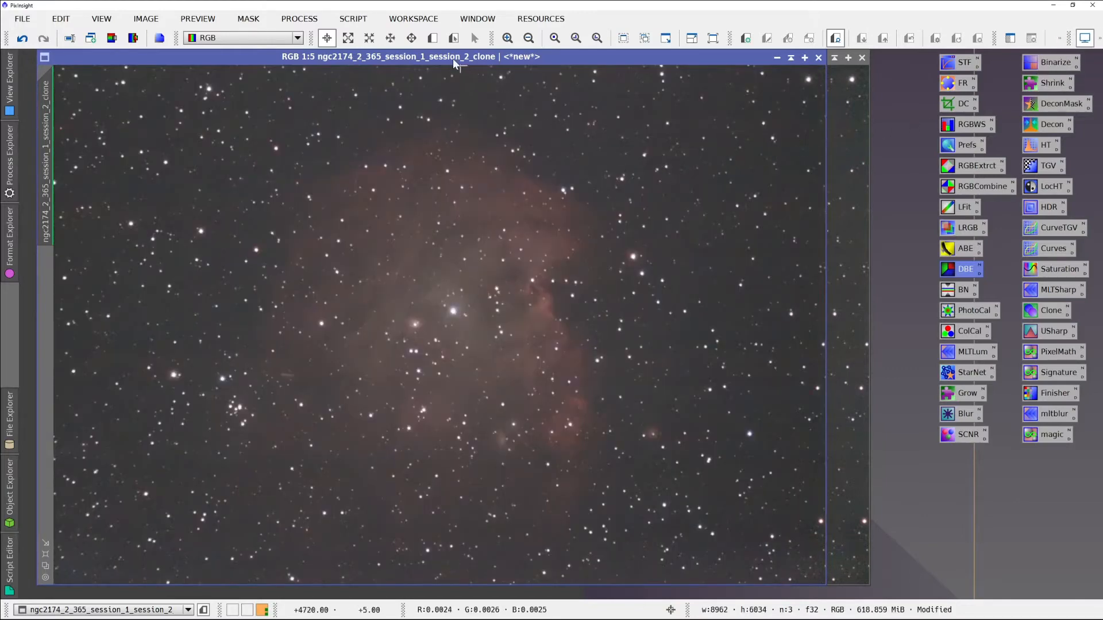
Align the clone's window over the original and switch between the two images to compare their background extraction, ending on the original
left_click_drag(447, 59, 491, 59)
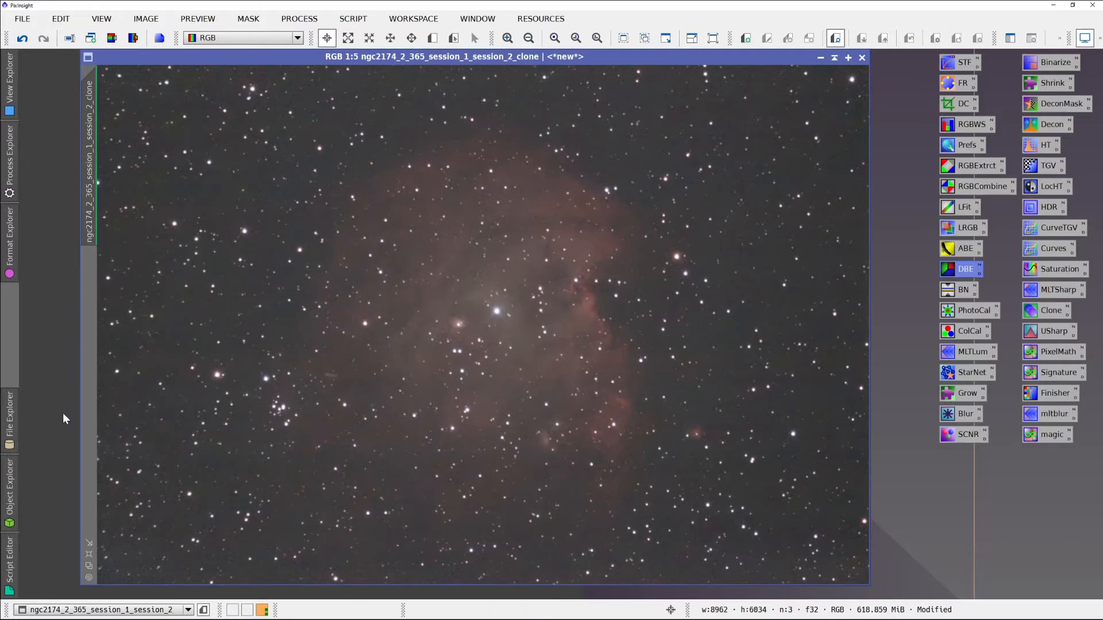
left_click(83, 610)
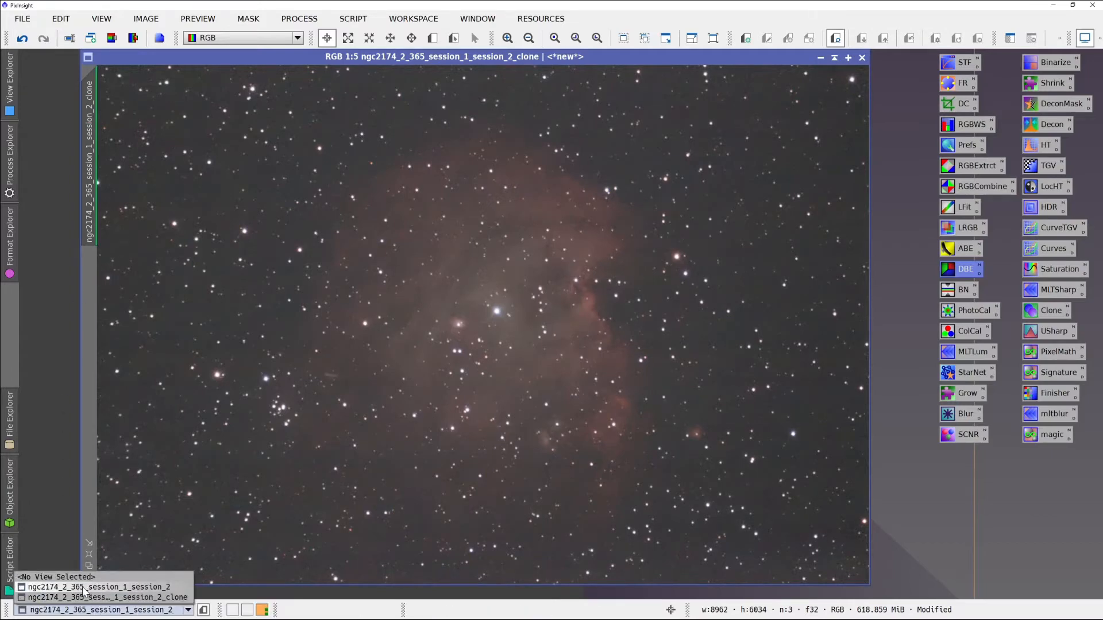
left_click(83, 587)
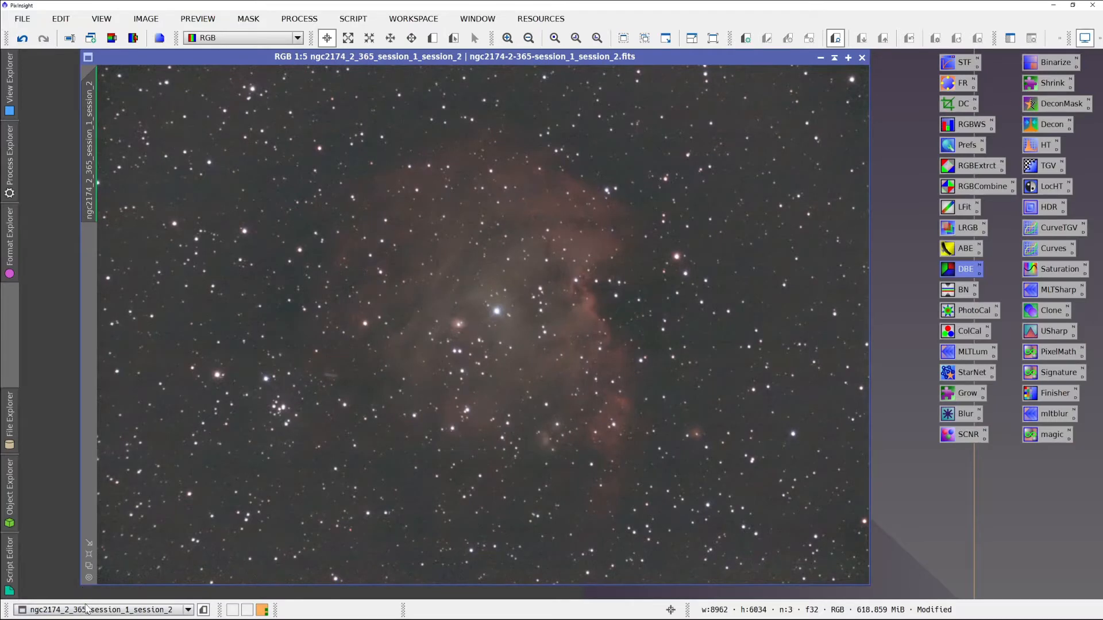
left_click(86, 609)
left_click(86, 598)
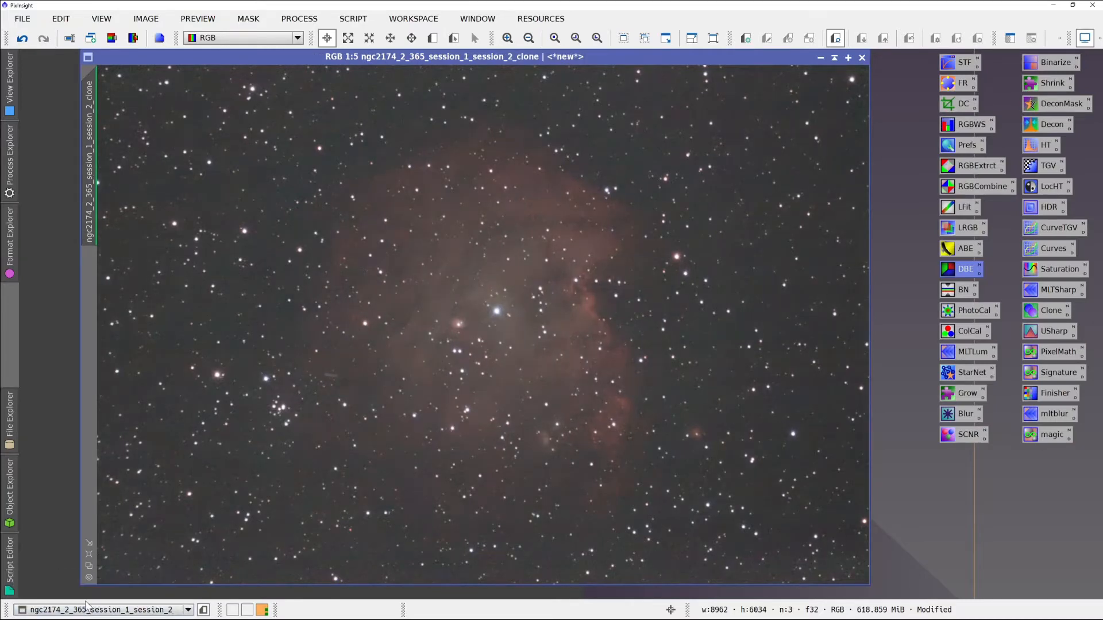
left_click(90, 610)
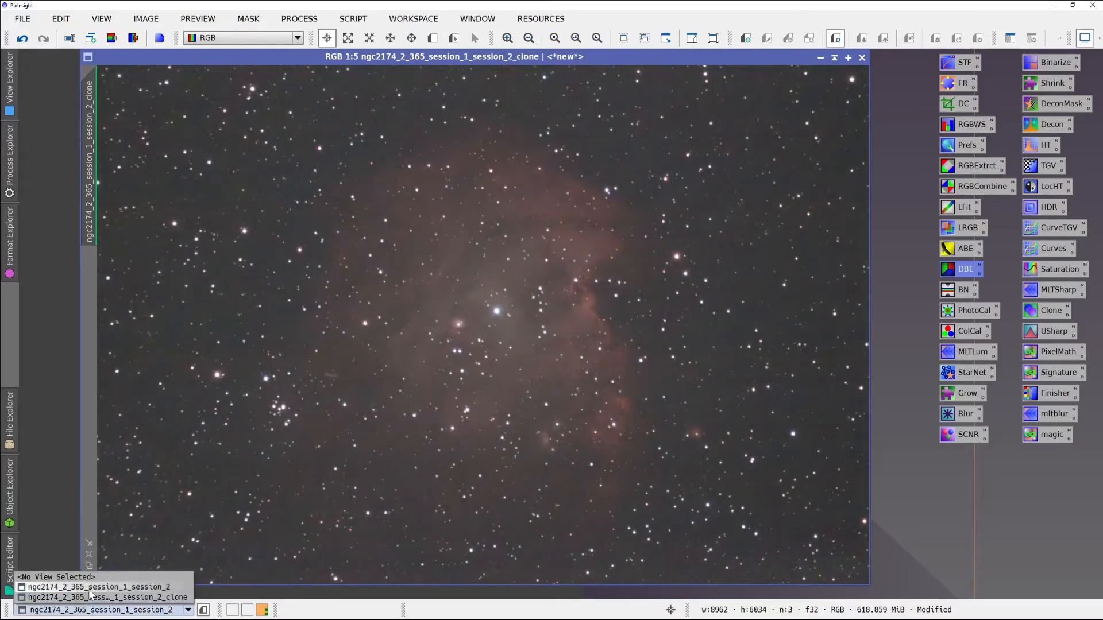
left_click(89, 589)
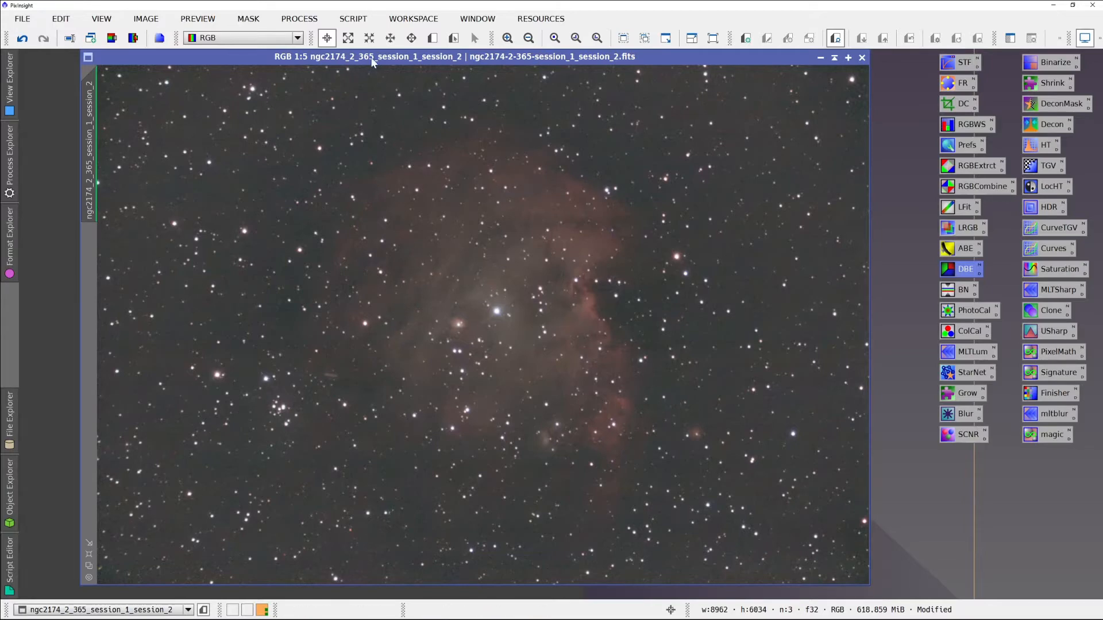
Uncover the clone's window behind the original, close the clone without saving, and move the original back up in the workspace
left_click_drag(370, 57, 370, 85)
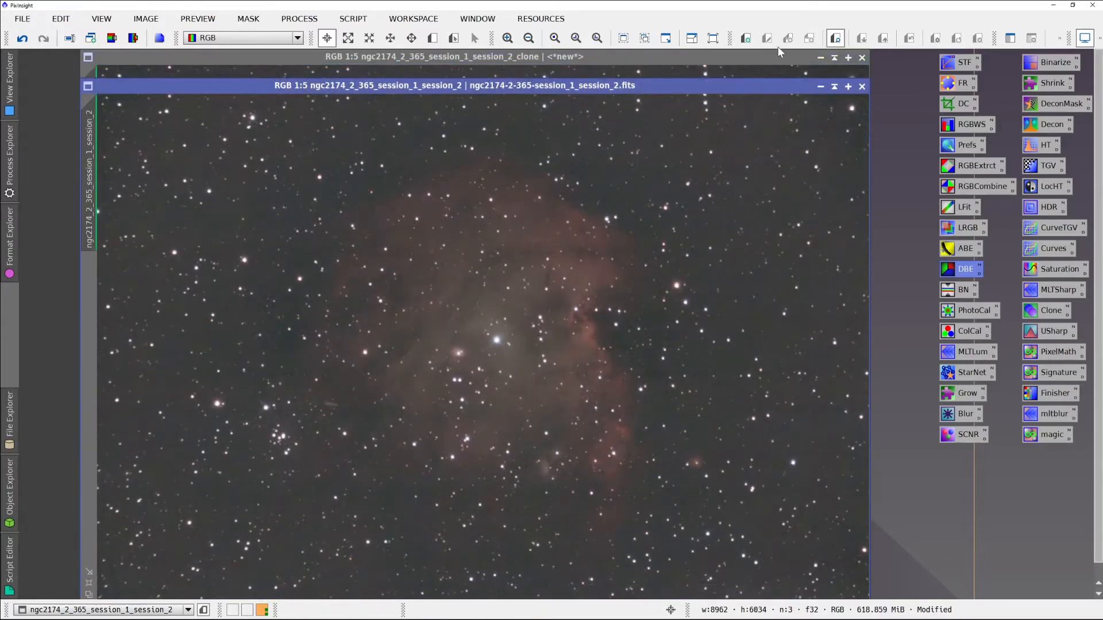
left_click(861, 58)
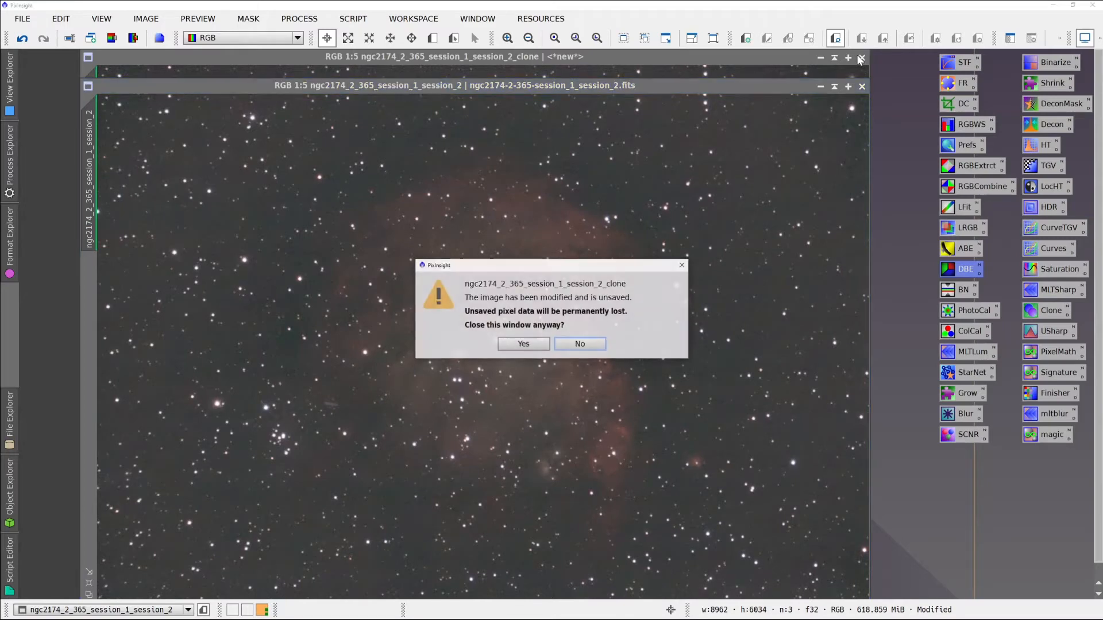
left_click(523, 344)
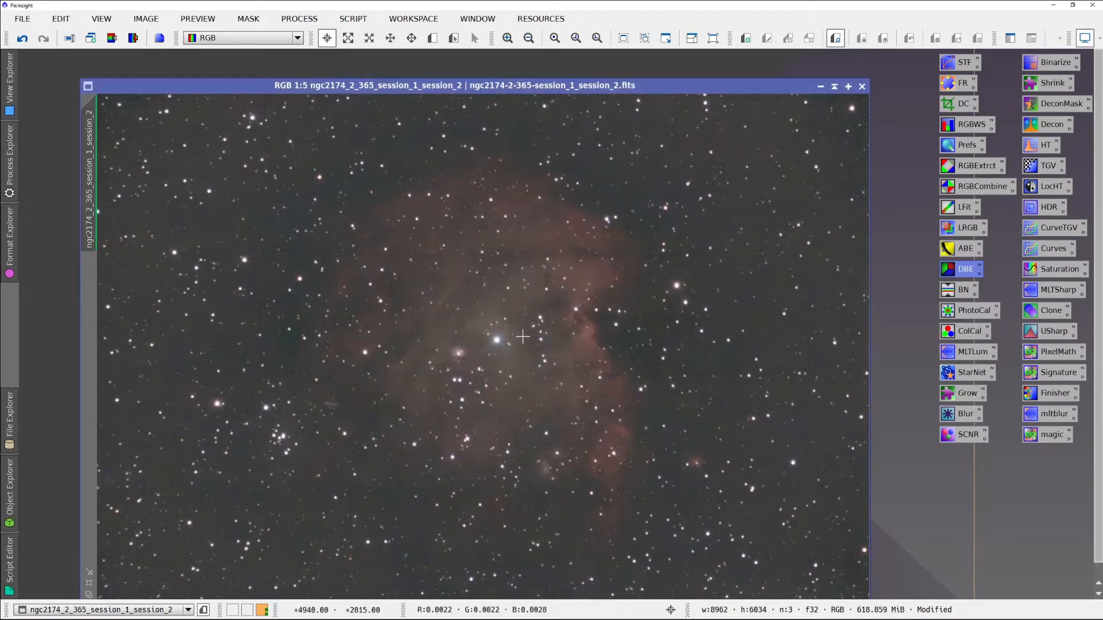
mouse_move(440, 84)
left_mouse_down()
mouse_move(439, 60)
mouse_move(441, 70)
left_mouse_up()
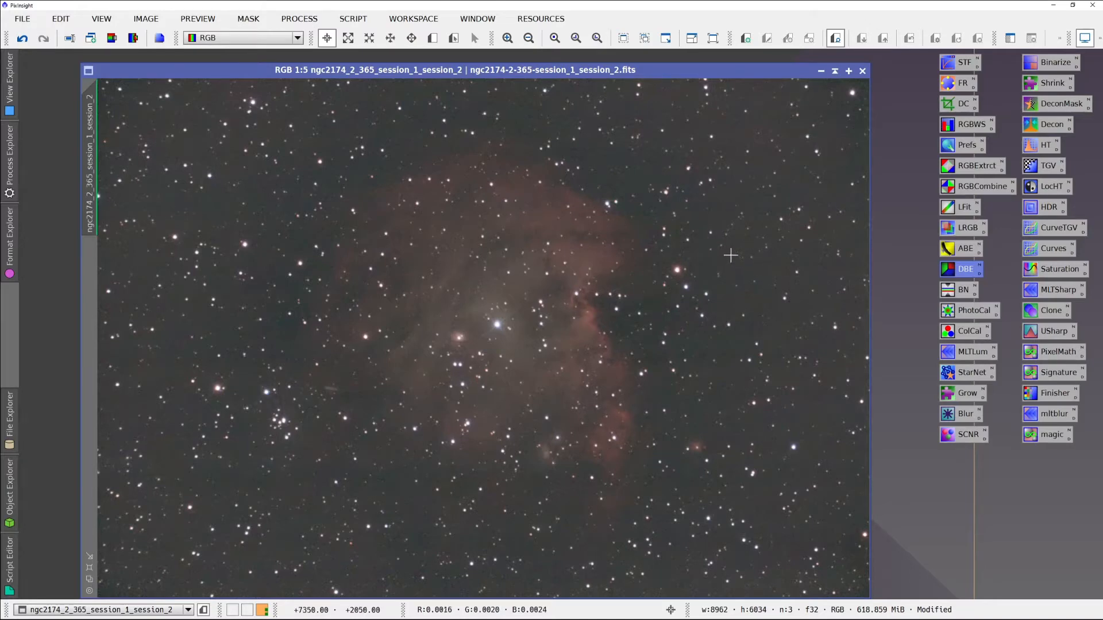
Create a small rectangular preview over dark, nebula-free sky in the original's upper right, zoomed to 1:3
scroll(730, 255, "down", 1)
scroll(732, 253, "up", 3)
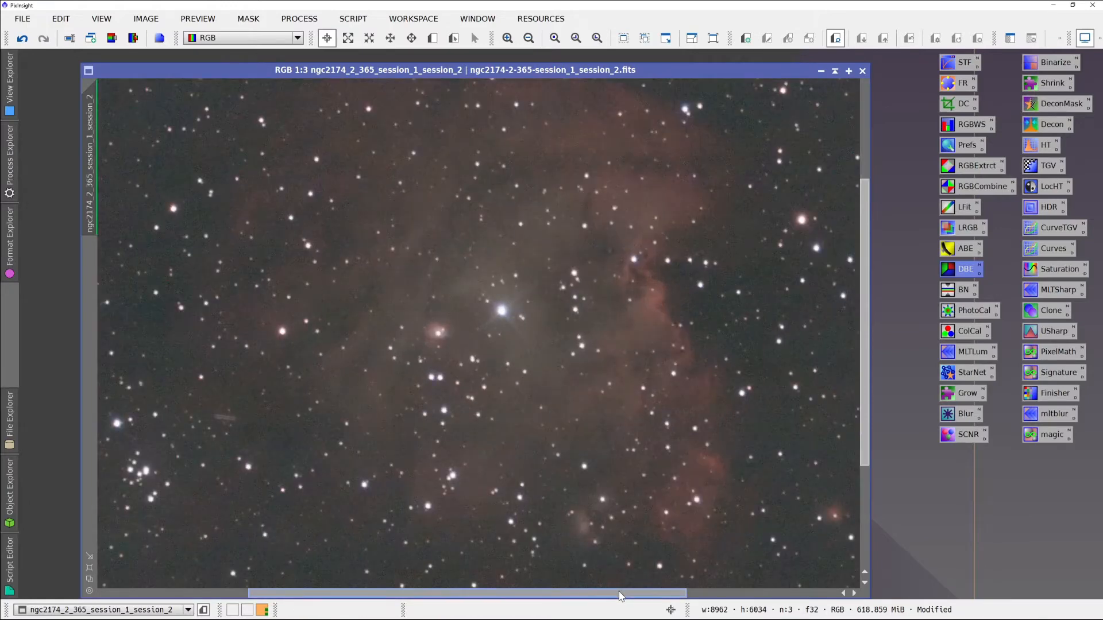
left_click_drag(617, 592, 801, 551)
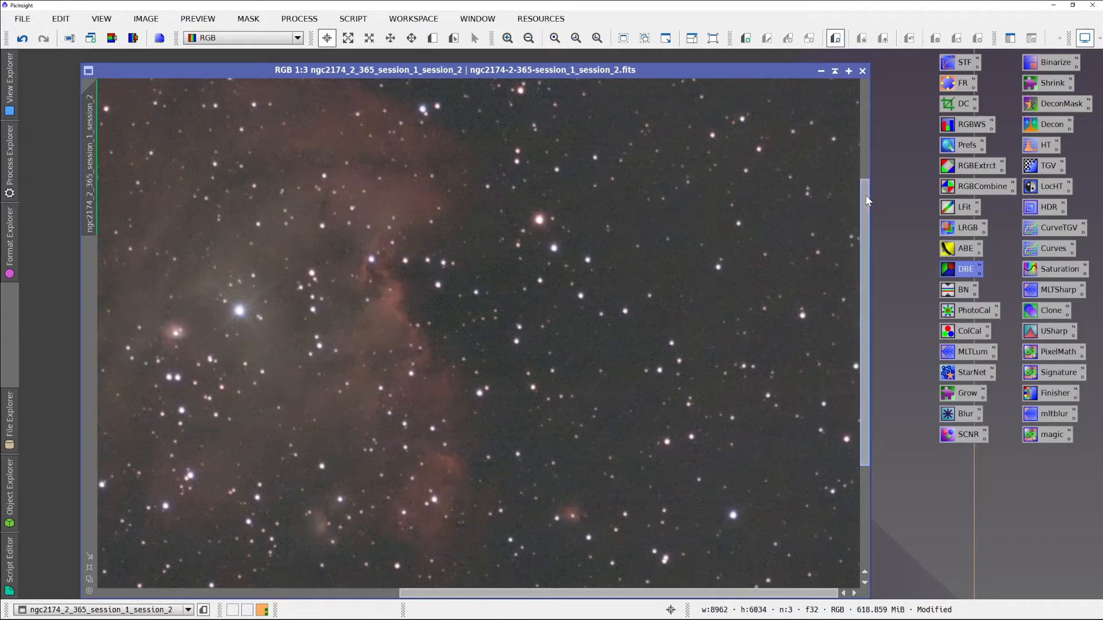
left_click_drag(866, 192, 835, 89)
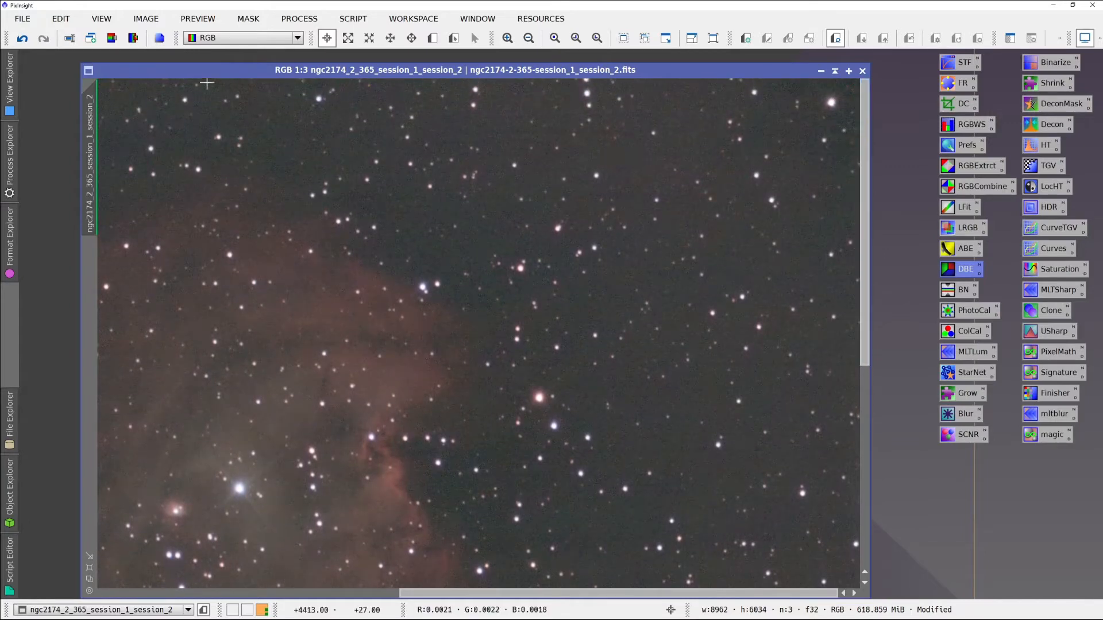
left_click(432, 38)
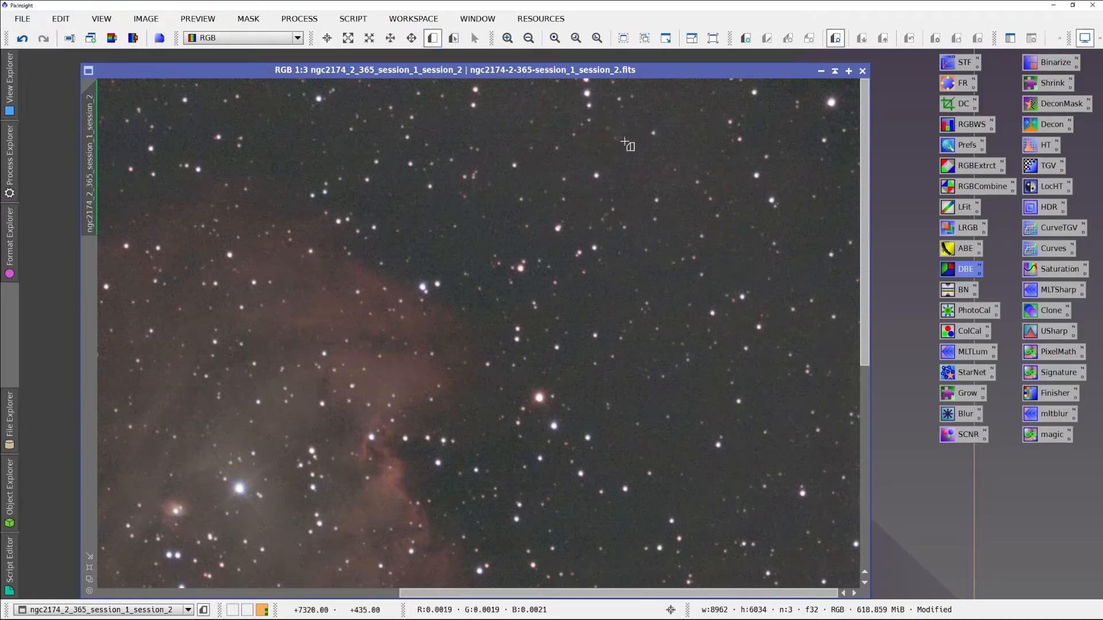
left_click_drag(606, 145, 675, 186)
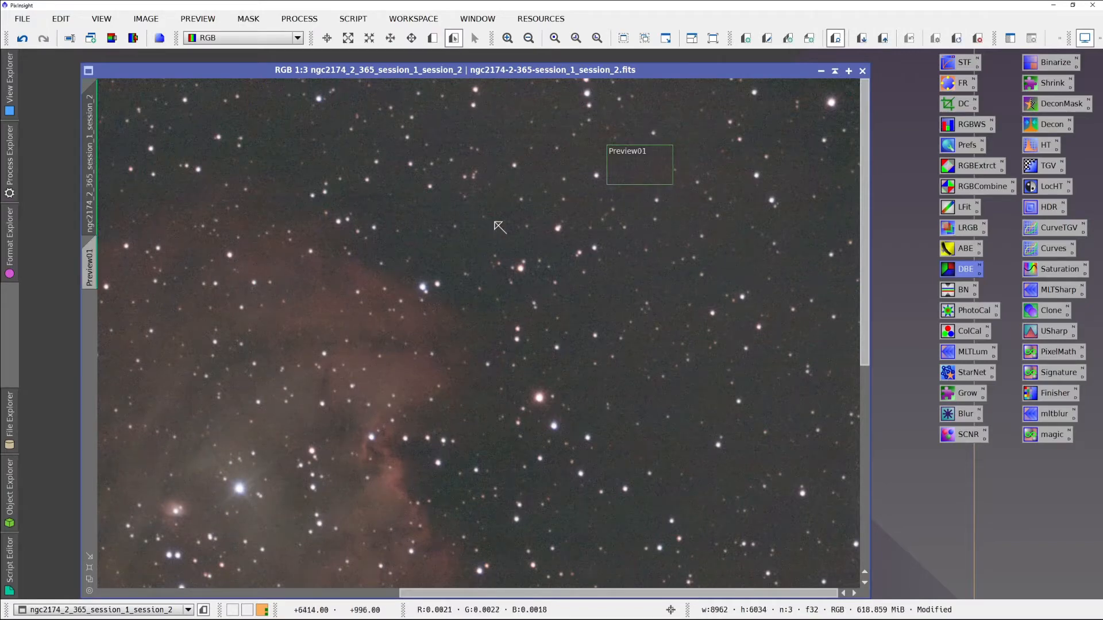
Inspect the background preview's contents for stars, then return to the full image at 1:5
left_click(99, 280)
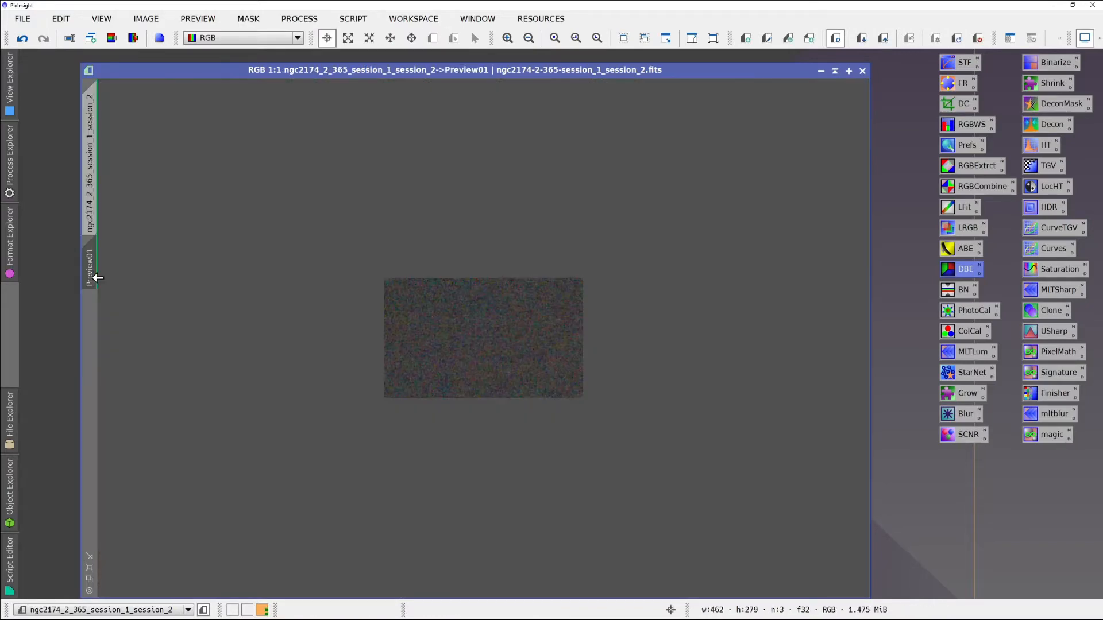
left_click(91, 202)
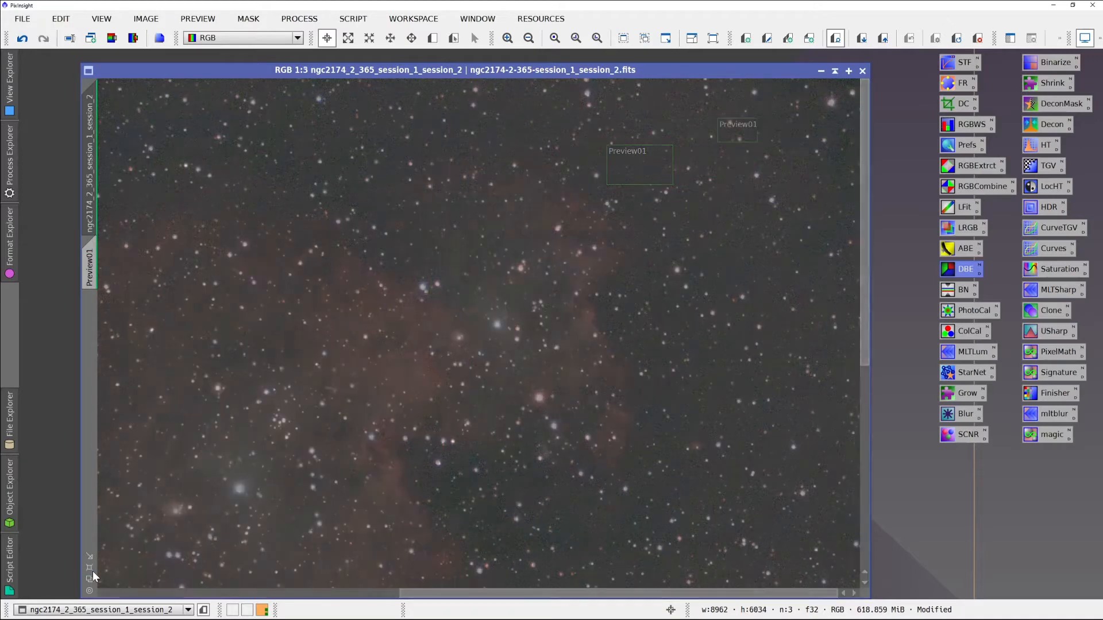
scroll(92, 571, "down", 2)
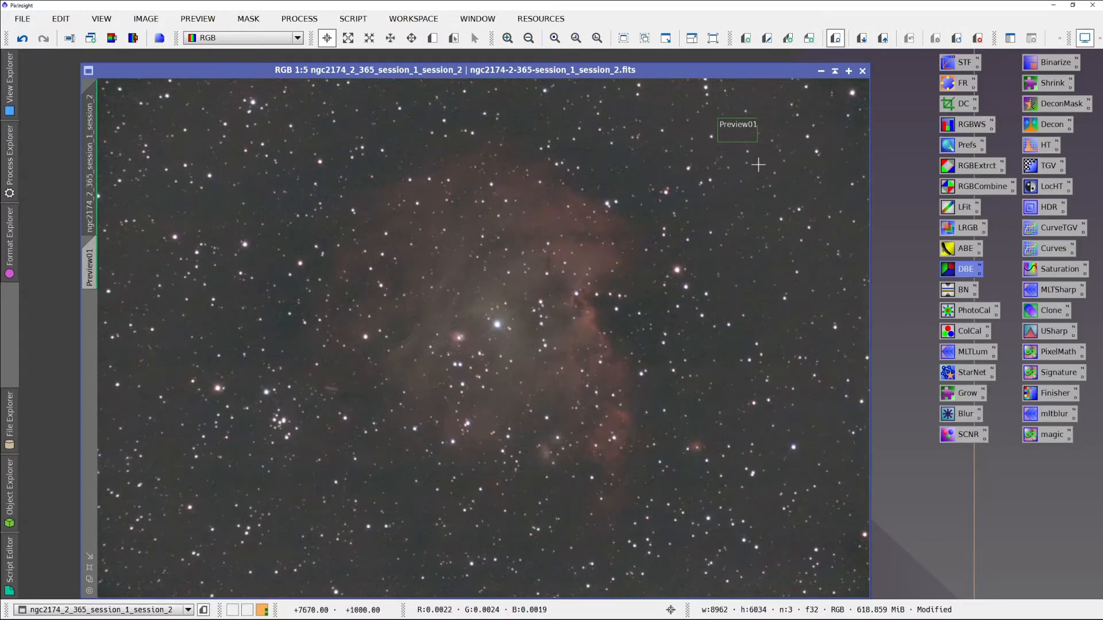
Apply BackgroundNeutralization to the image with its Preview01 as the reference image, and close the process window
left_click(959, 293)
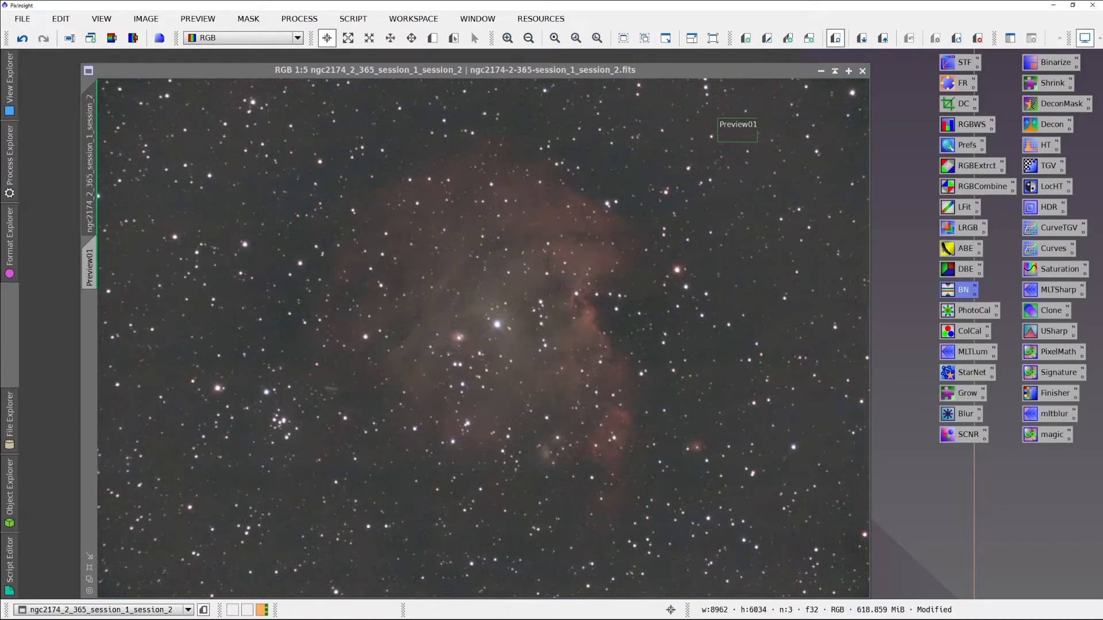
left_click_drag(1, 218, 684, 150)
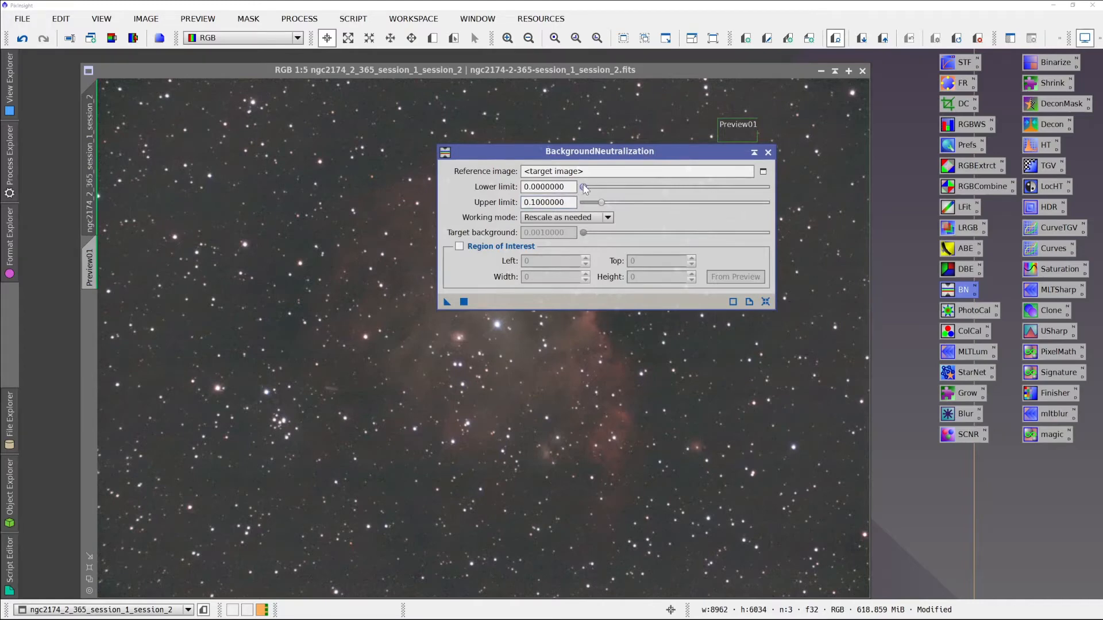
left_click(763, 171)
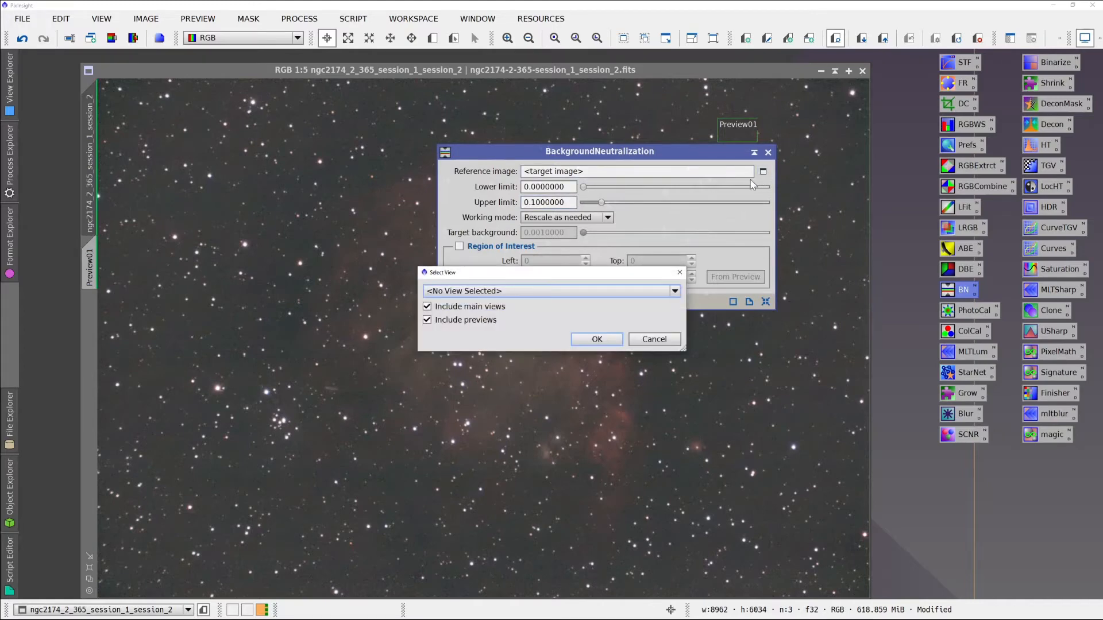
left_click(675, 291)
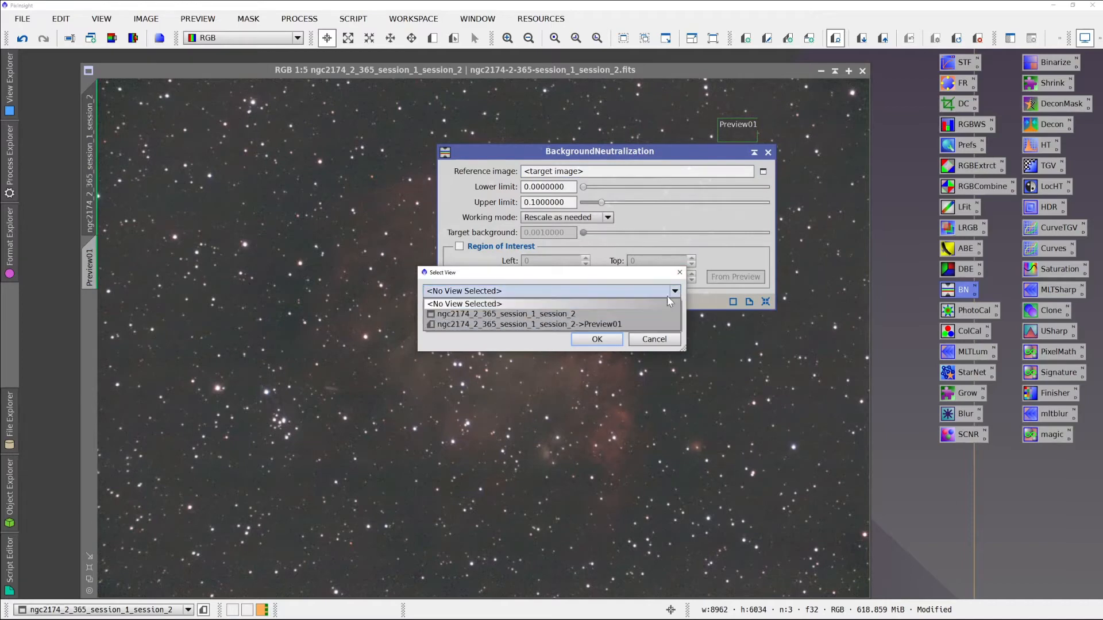
left_click(634, 325)
left_click(598, 338)
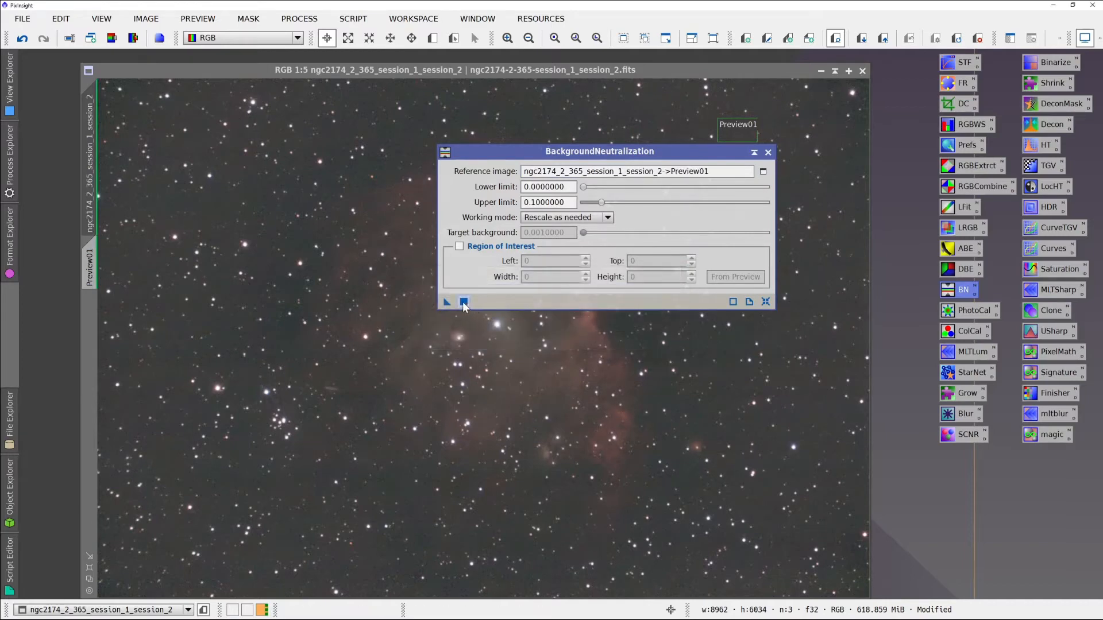
left_click_drag(445, 301, 418, 340)
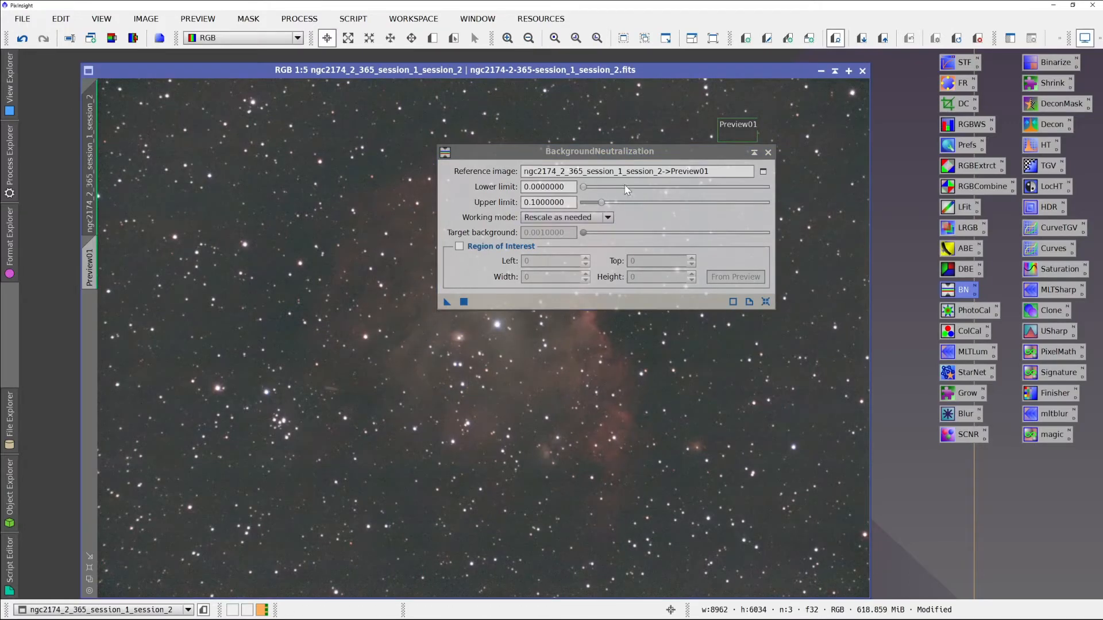
left_click(768, 153)
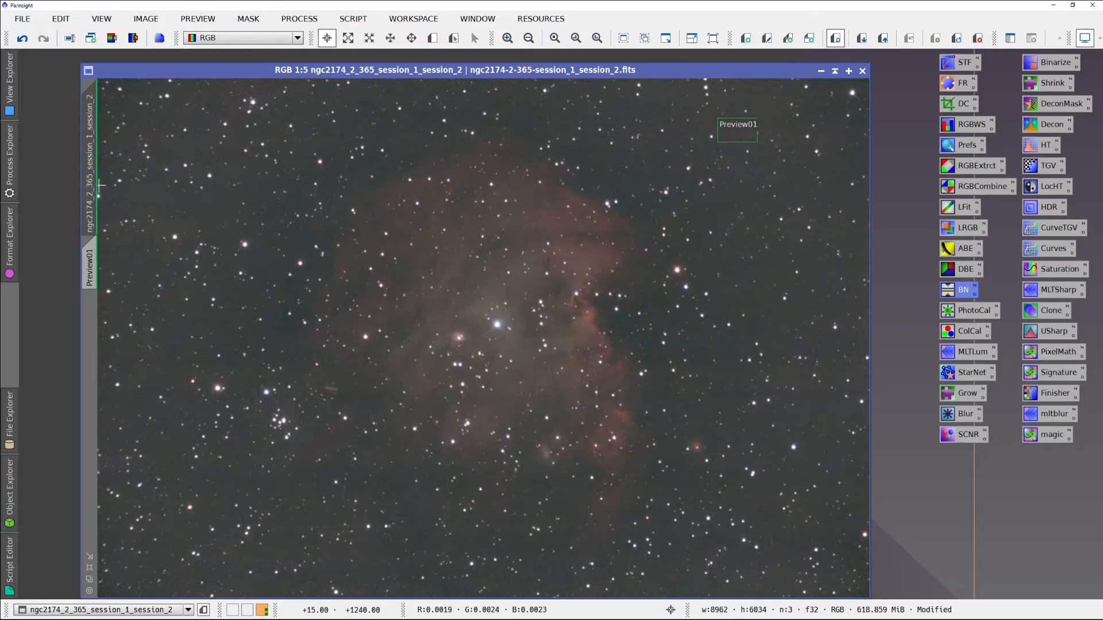
Clone the neutralized image and create a preview of about 308 × 266 px over dark sky right of the nebula, checking its contents
left_click_drag(93, 185, 174, 184)
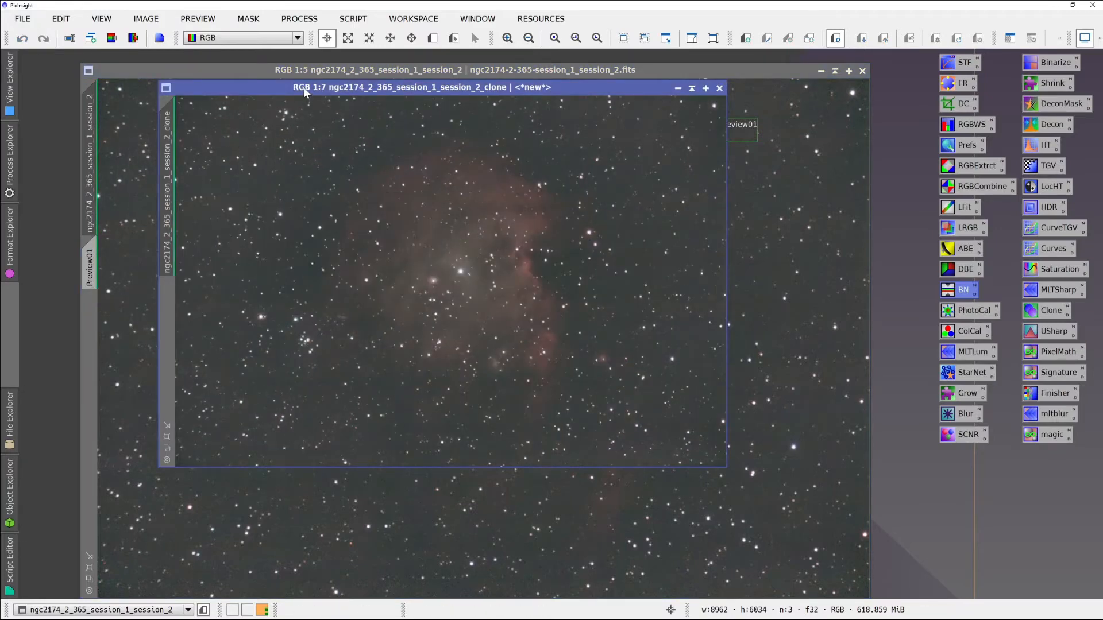
left_click_drag(305, 92, 329, 121)
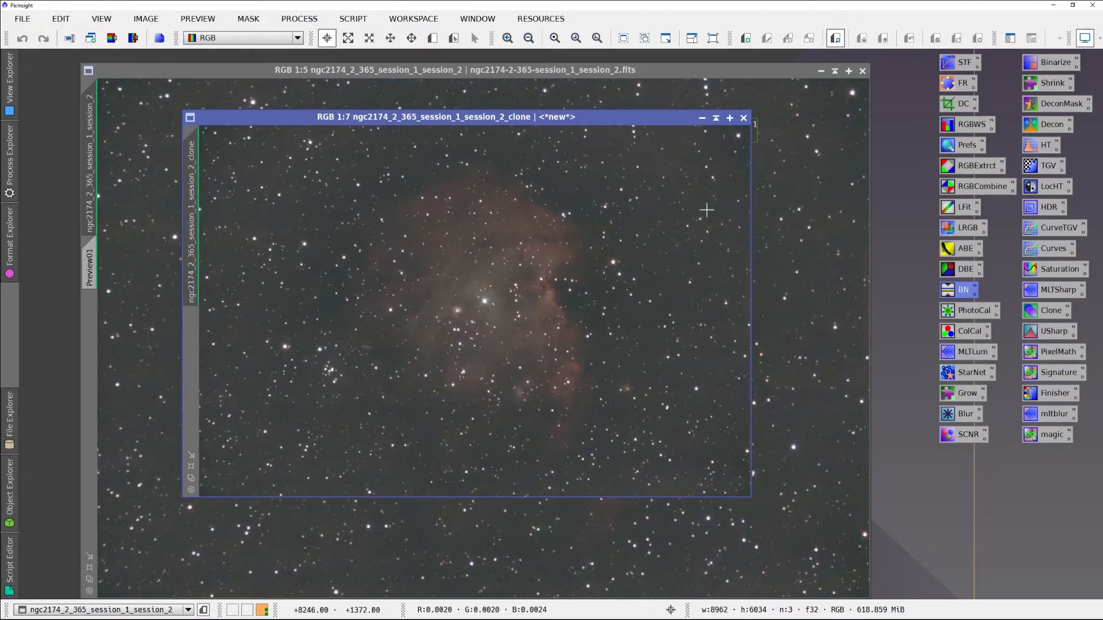
left_click(432, 38)
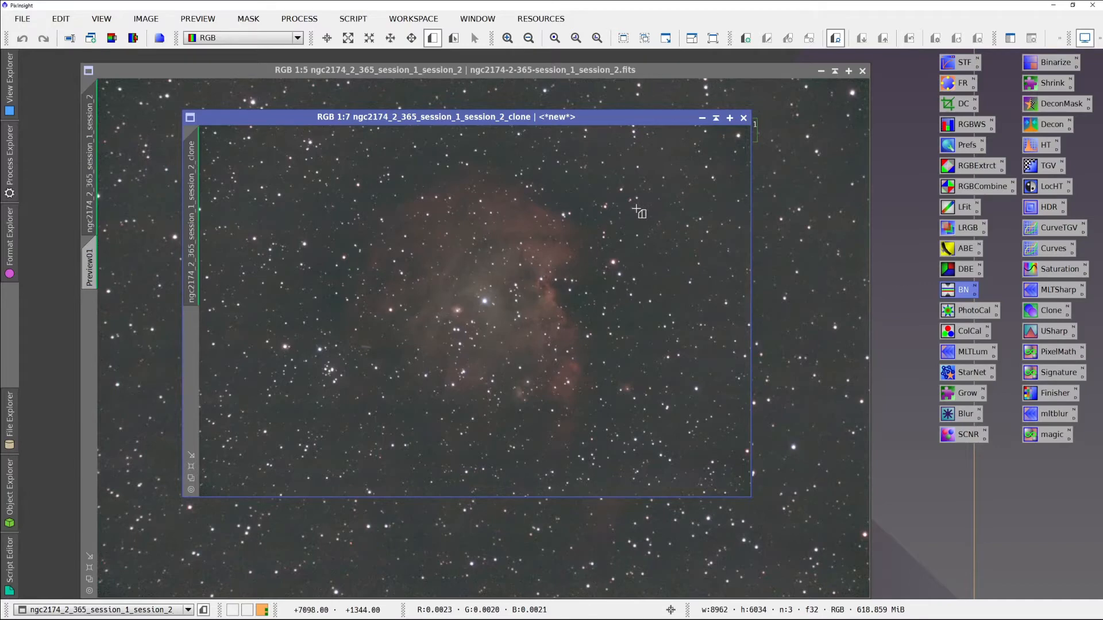
left_click_drag(636, 209, 655, 225)
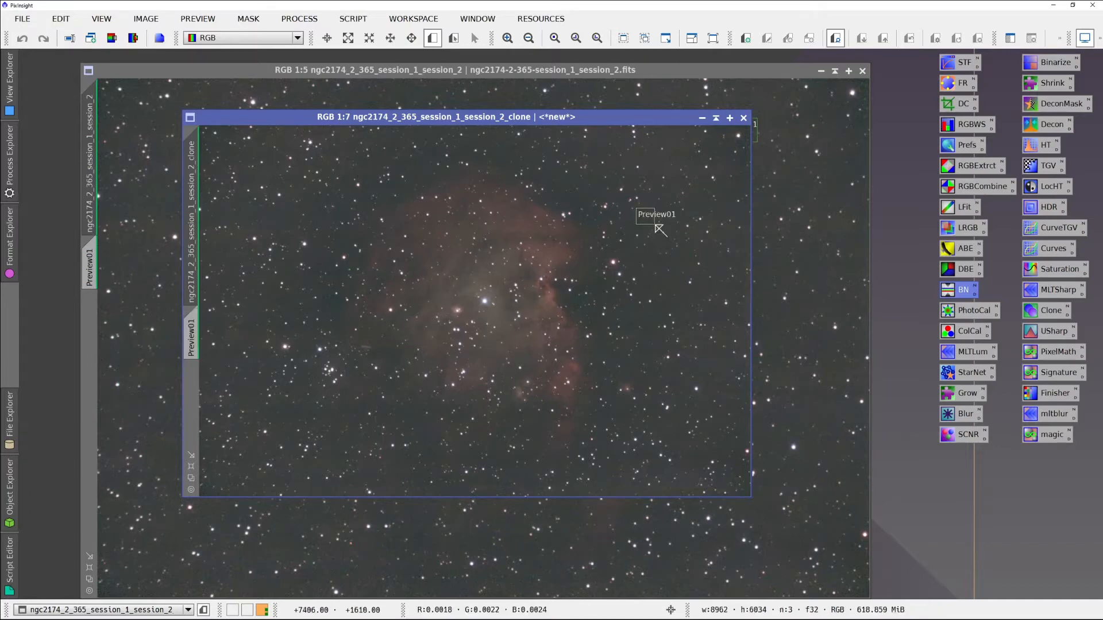
left_click(194, 343)
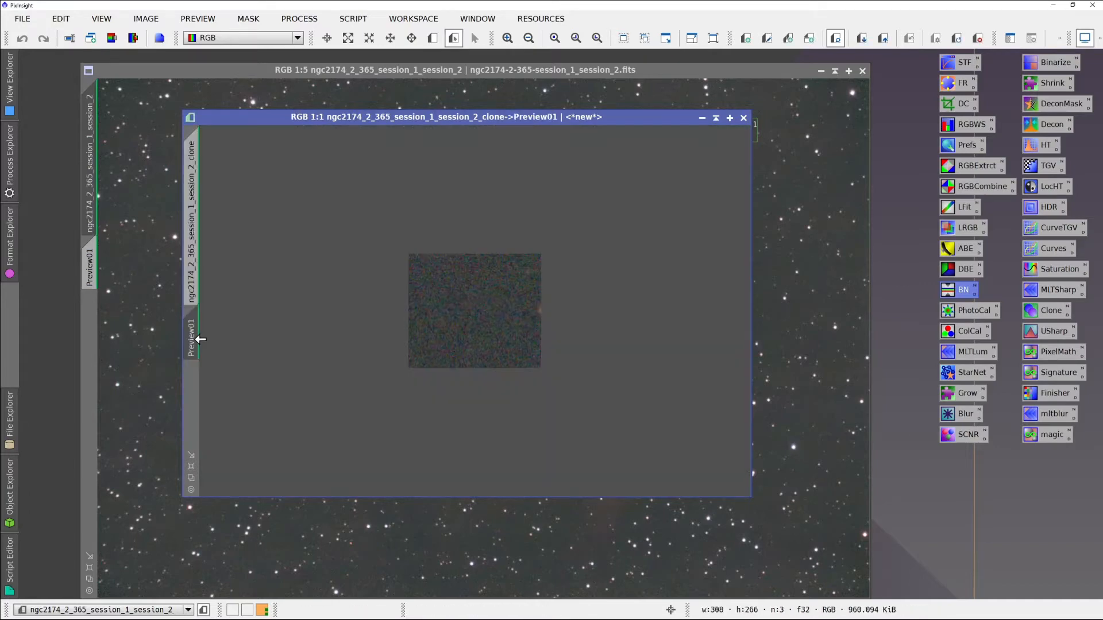
left_click(196, 288)
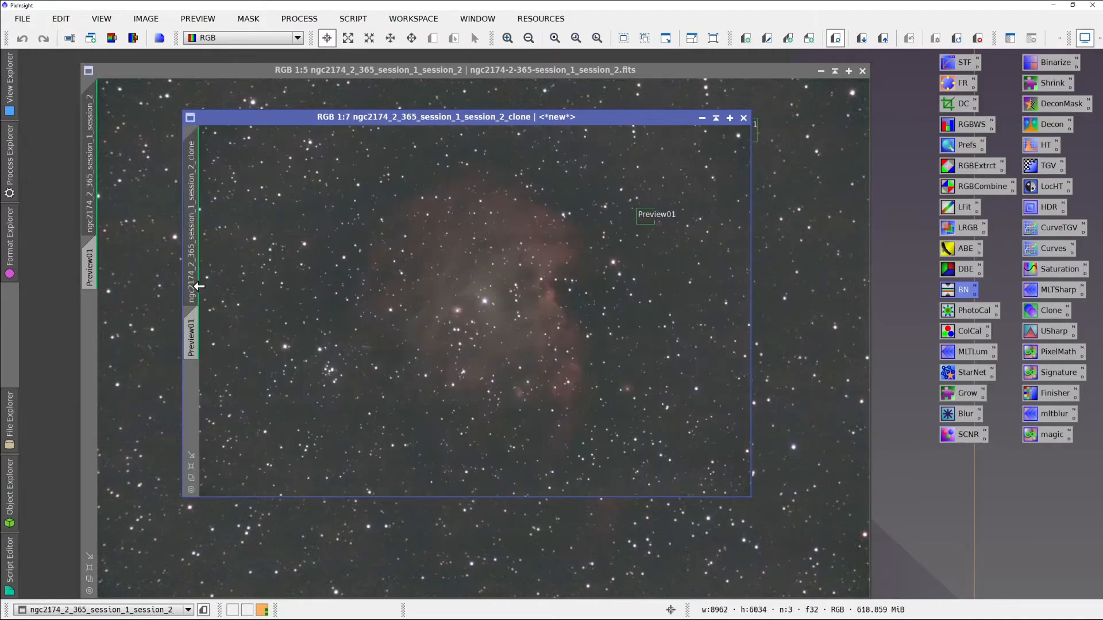
Trim the right edge of the clone's preview to about 288 px wide to exclude the edge star, and check its contents
scroll(653, 220, "up", 2)
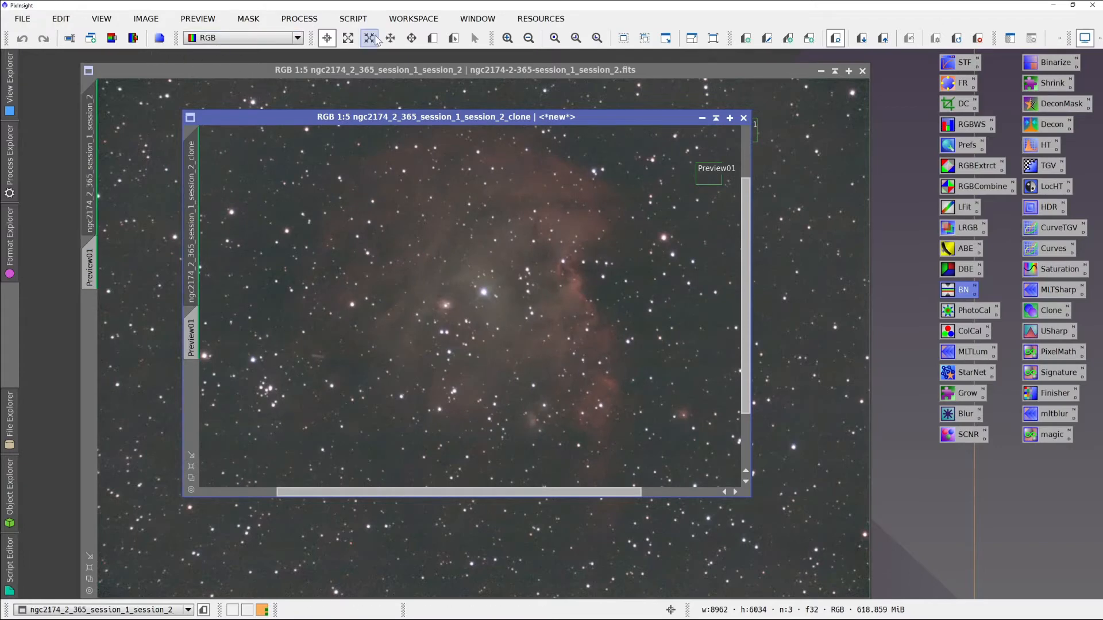
left_click(458, 43)
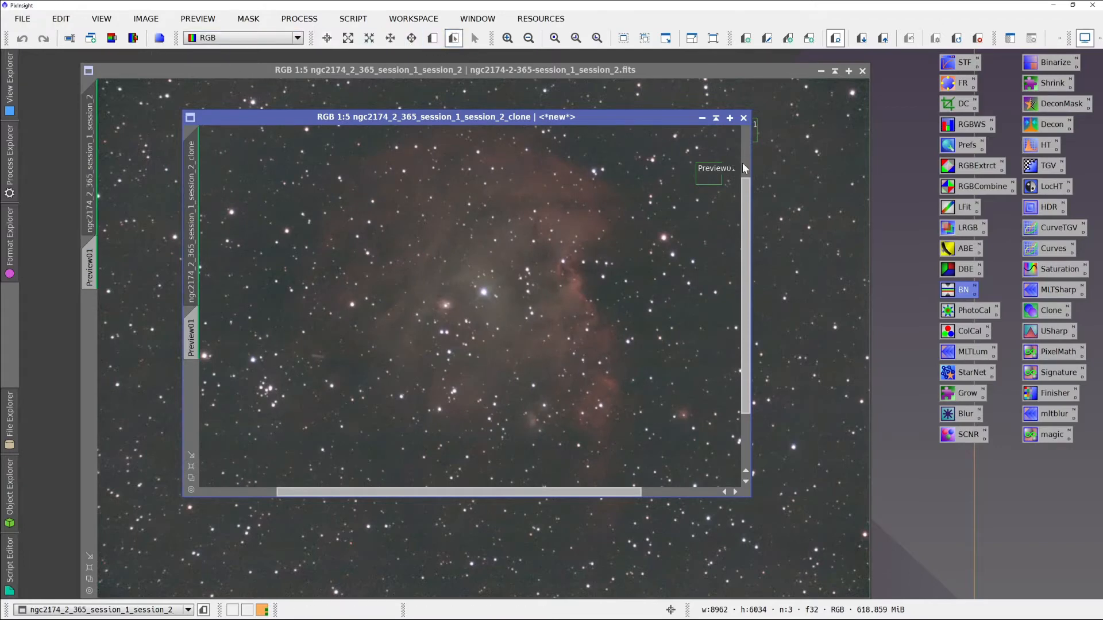
left_click_drag(722, 175, 720, 176)
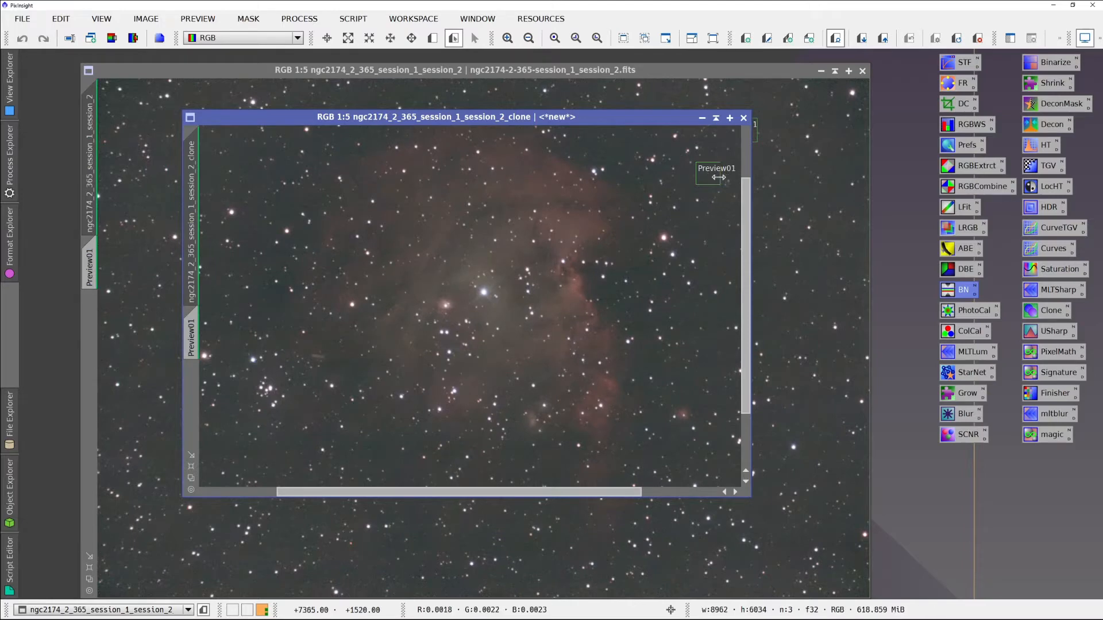
left_click(203, 335)
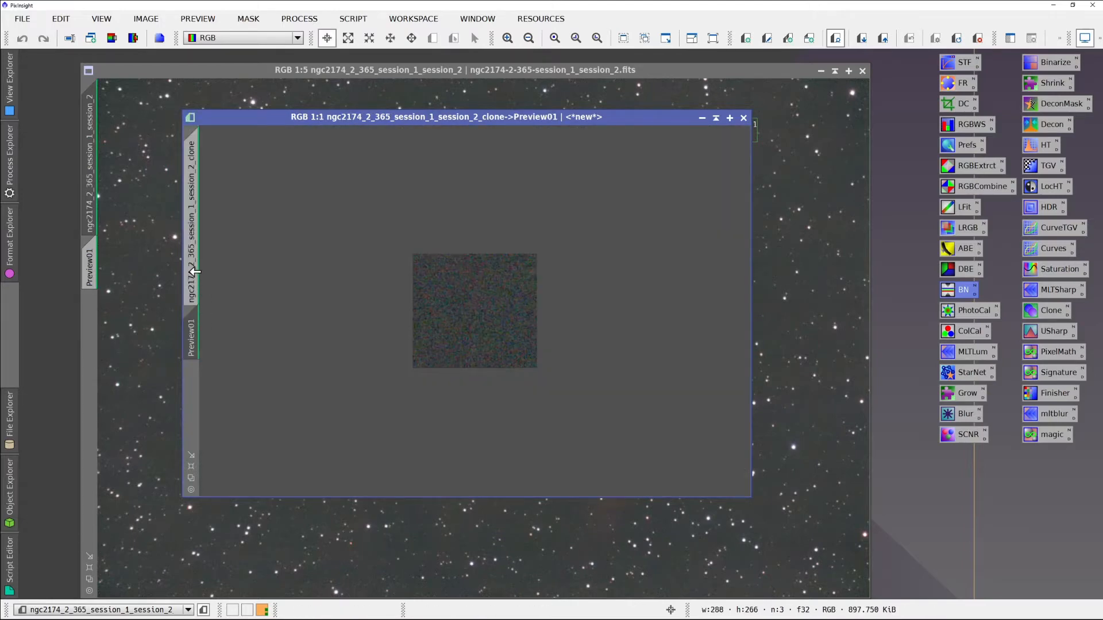
left_click(196, 270)
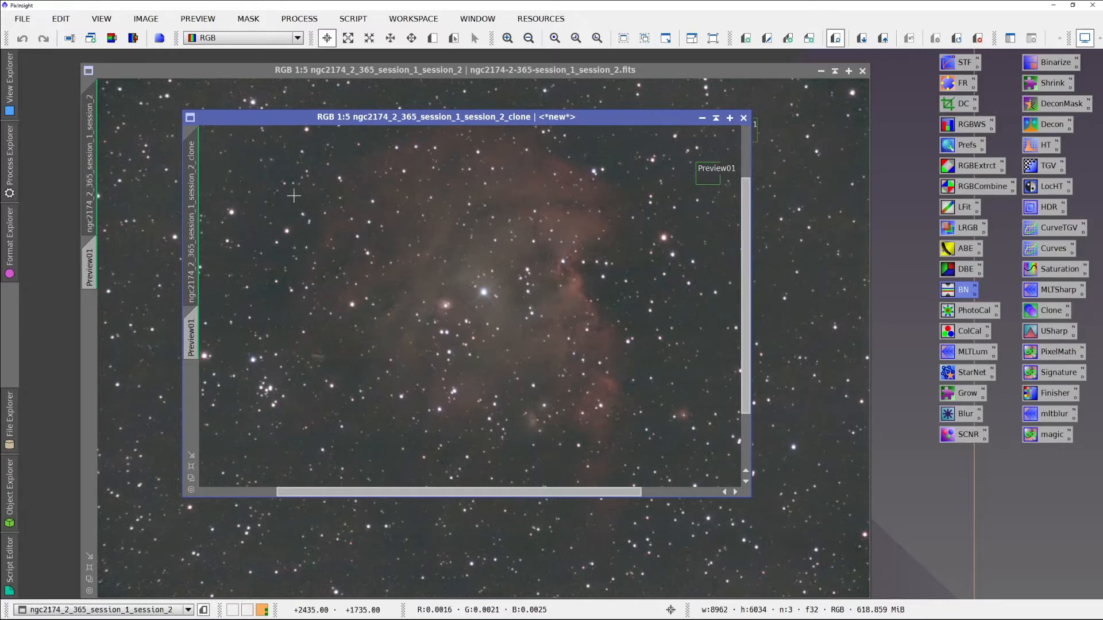
Fit the clone's window to the image, create a second preview around the star cluster left of the nebula, and move the window over the original
left_click(191, 466)
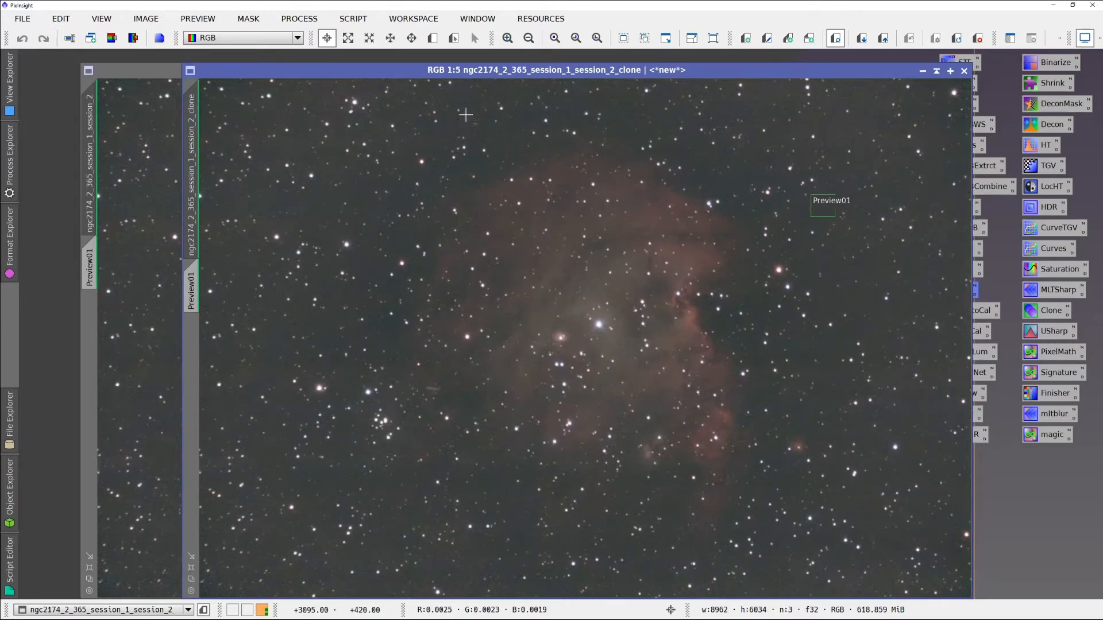
left_click(432, 38)
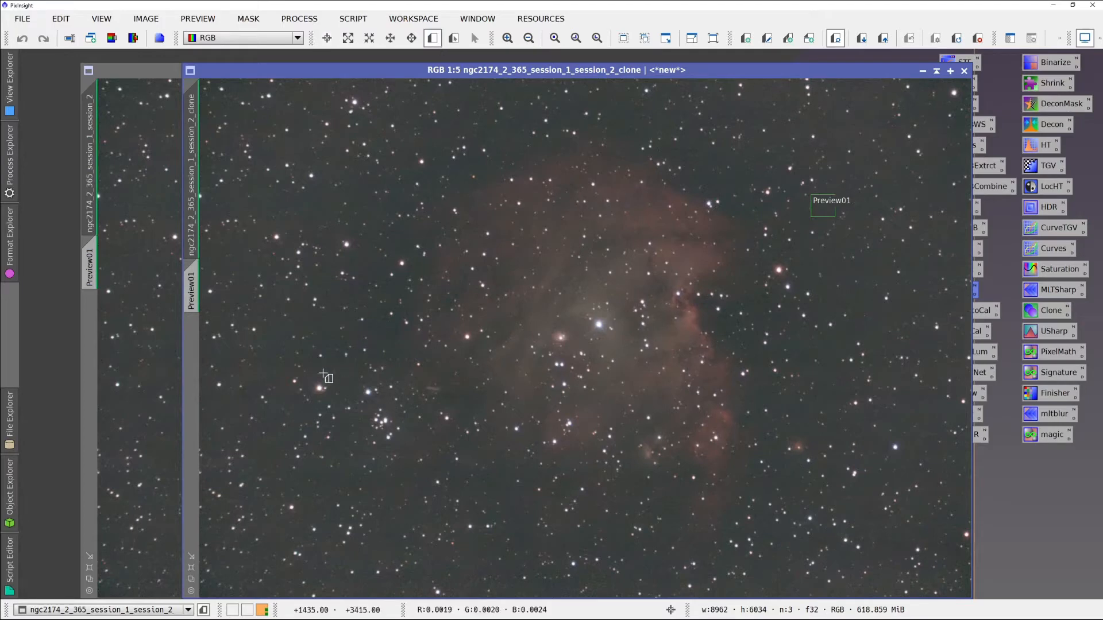
left_click_drag(308, 380, 401, 457)
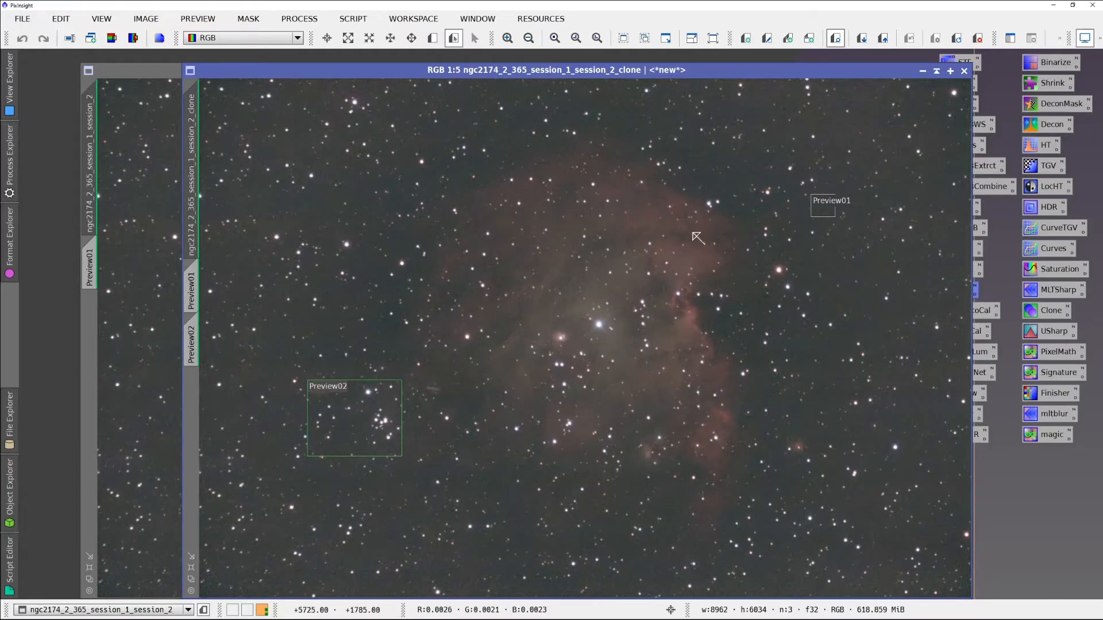
left_click_drag(716, 70, 613, 79)
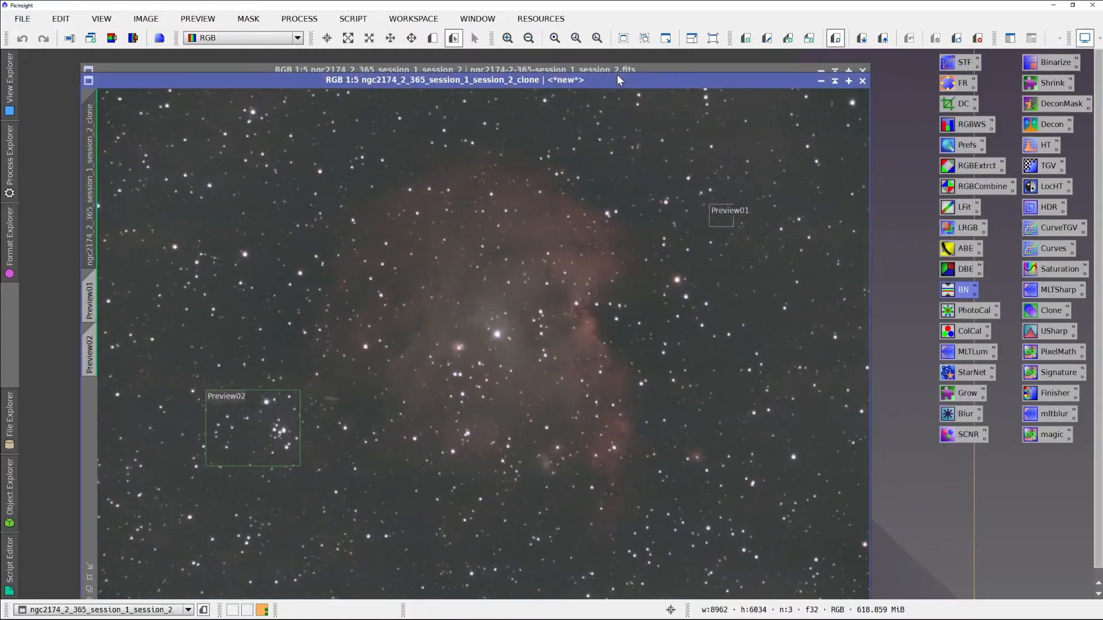
Open ColorCalibration and set the white reference image to the clone's Preview02
left_click(965, 331)
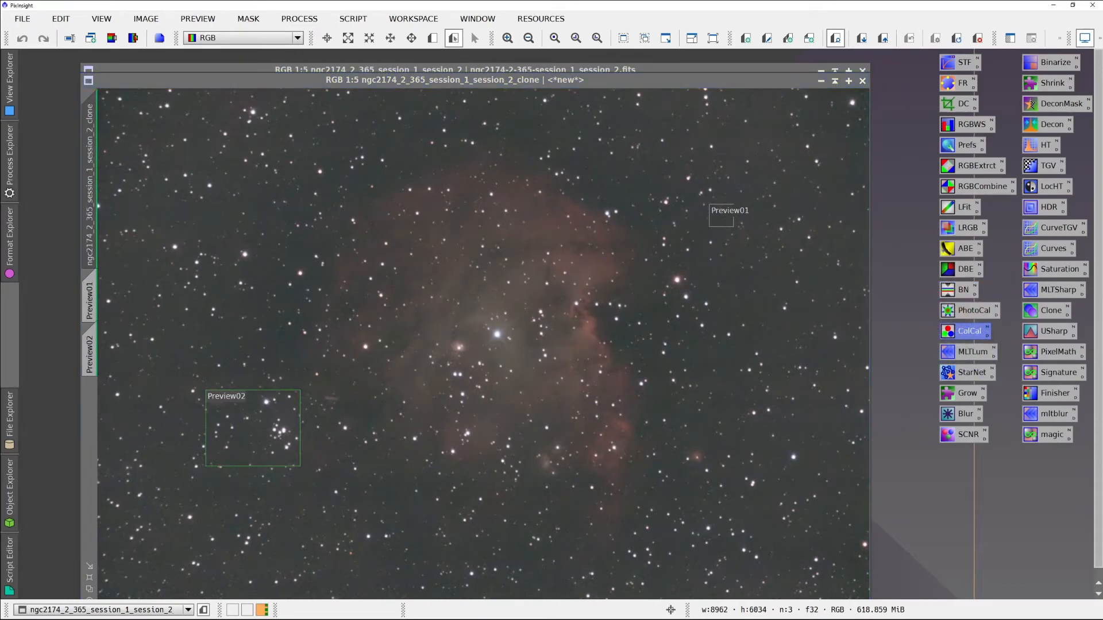
double_click(970, 331)
left_click_drag(787, 108, 921, 87)
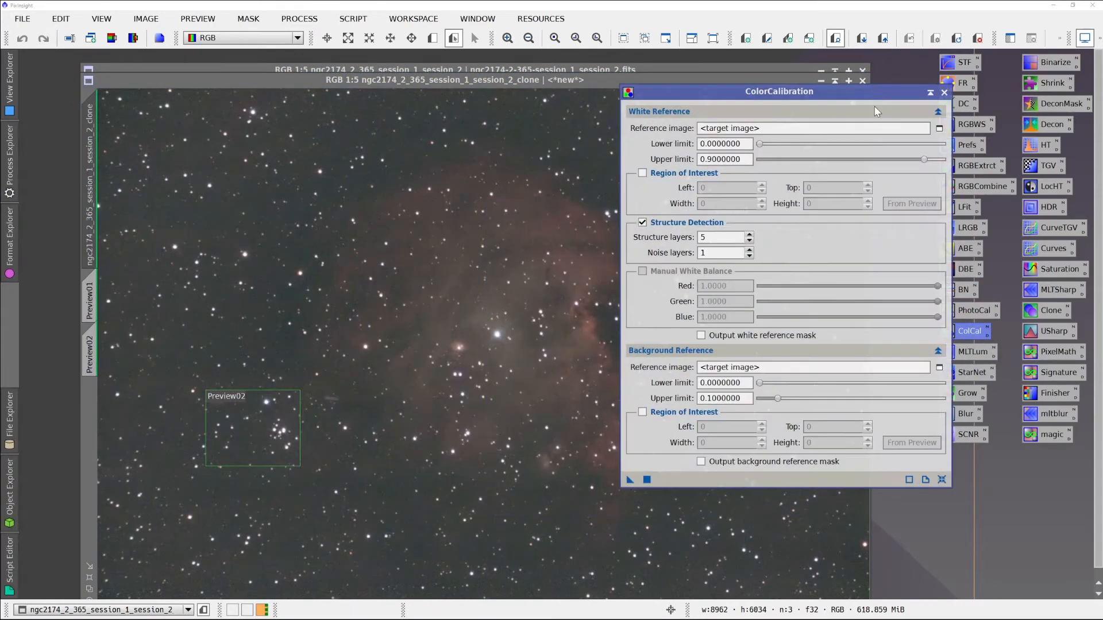
left_click(939, 128)
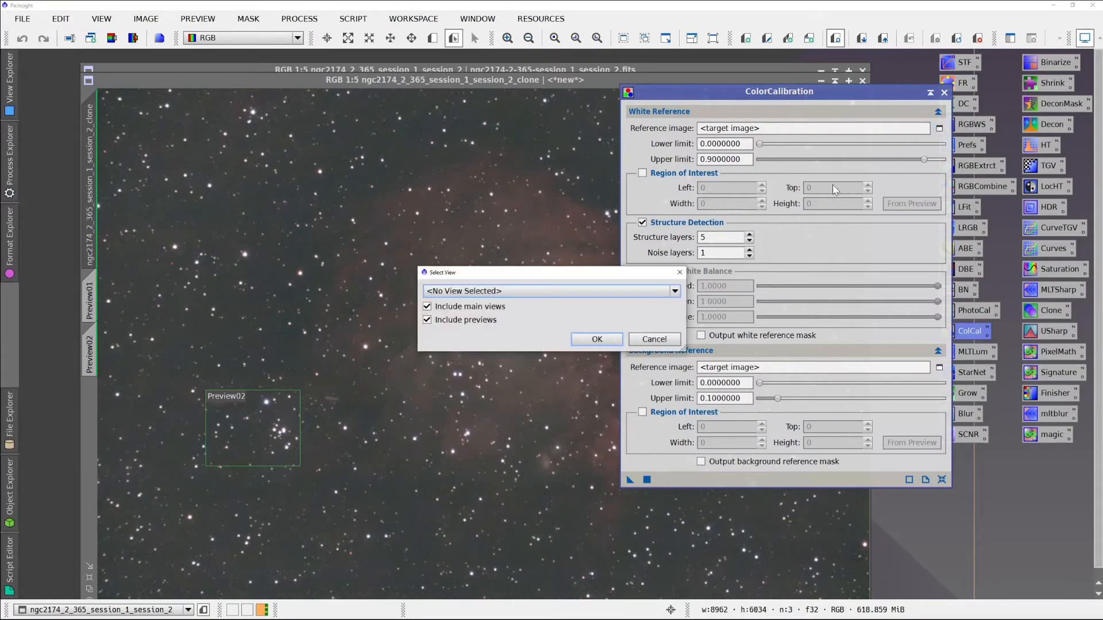
left_click(675, 291)
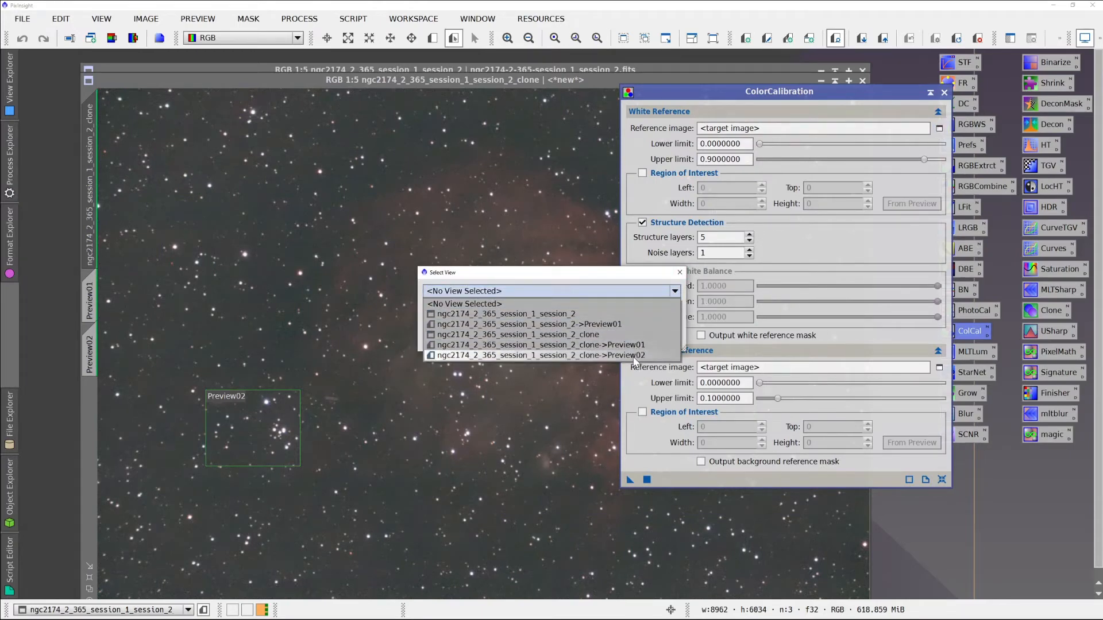
left_click(635, 355)
left_click(597, 339)
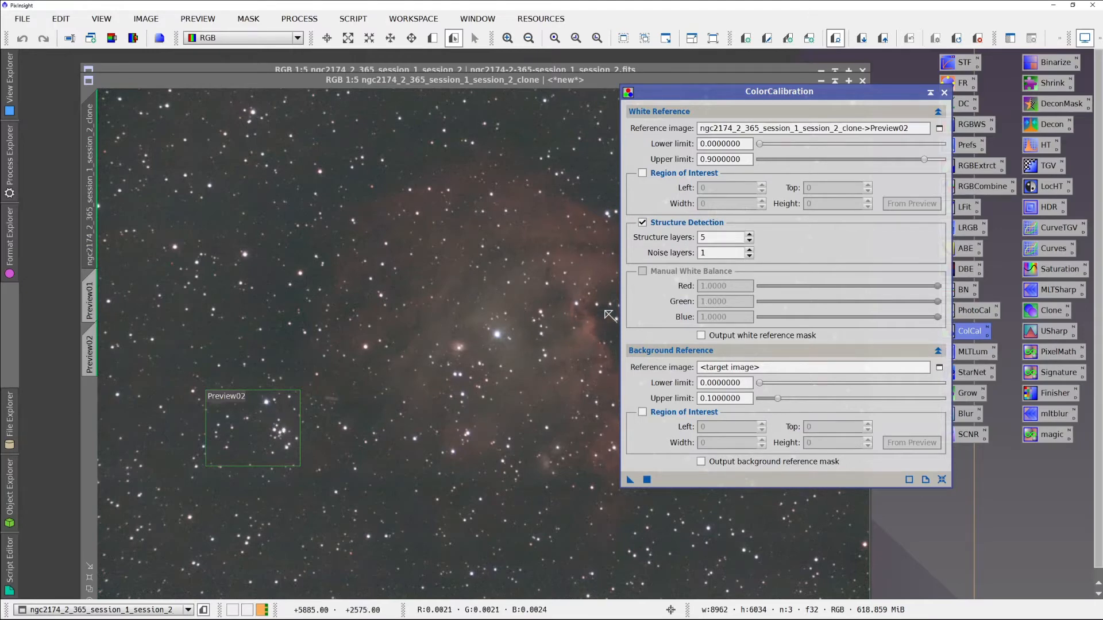
Set the background reference image to the clone's Preview01, apply ColorCalibration to the clone, and close the process window
left_click(939, 368)
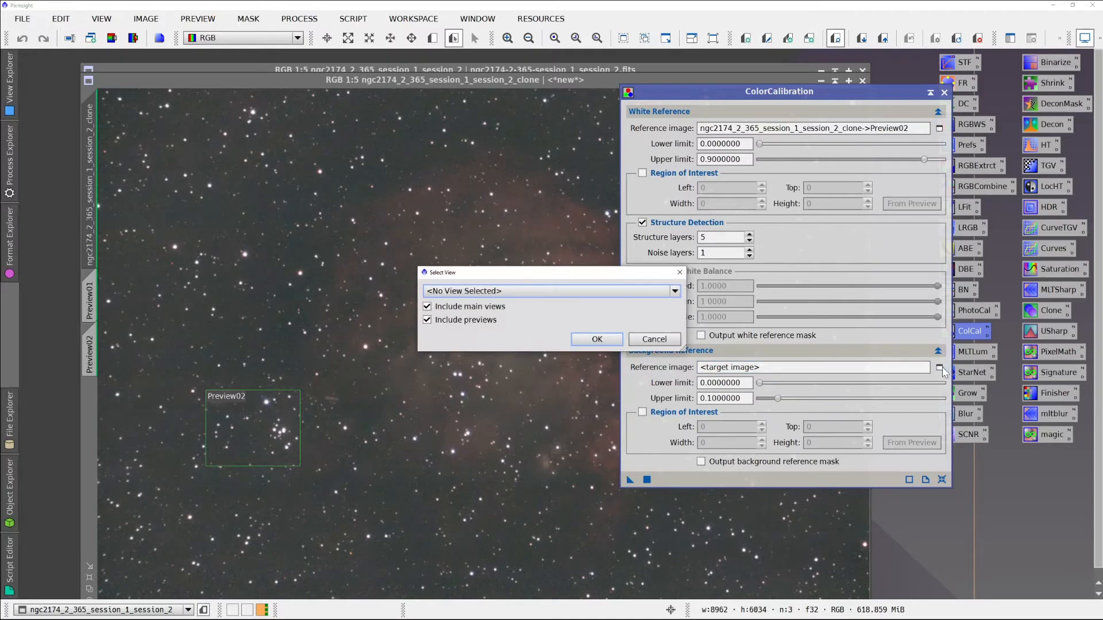
left_click(675, 291)
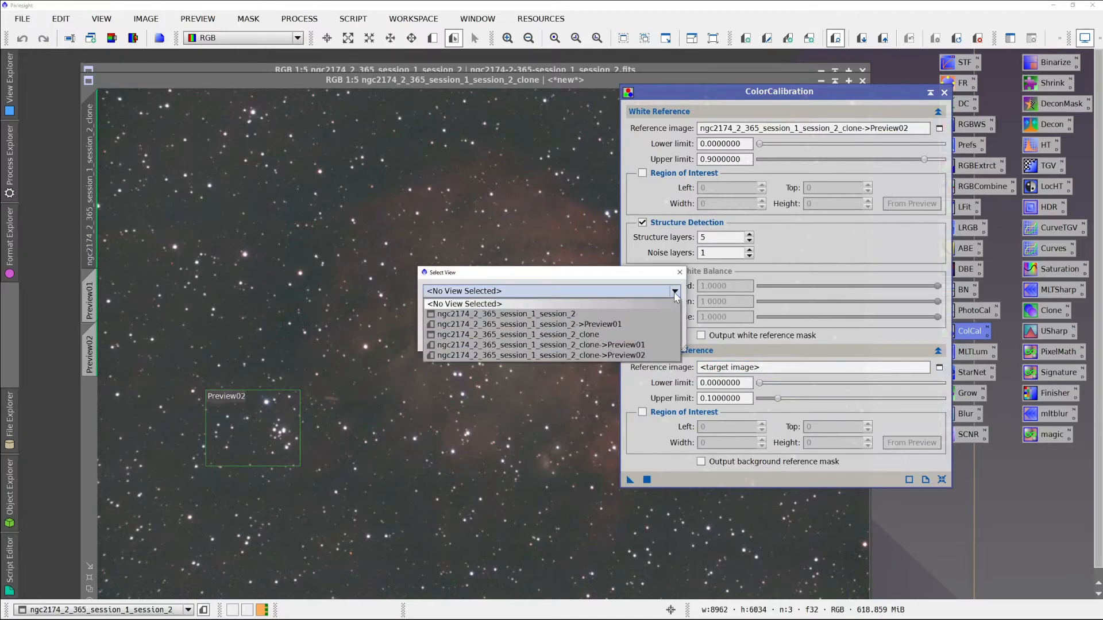
left_click(616, 346)
left_click(600, 340)
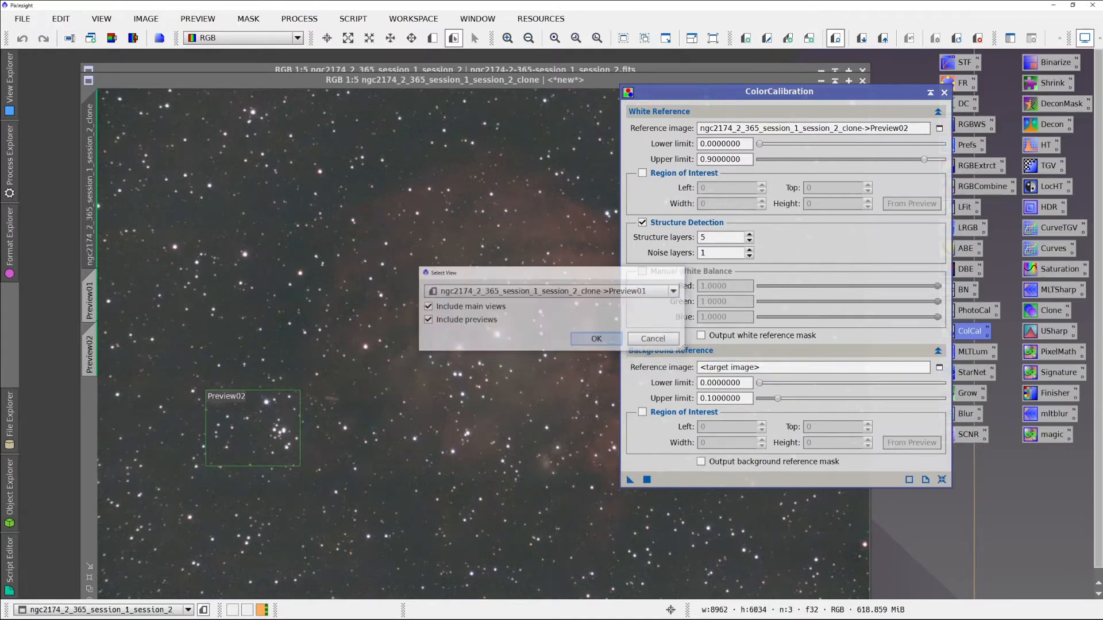
left_click(646, 480)
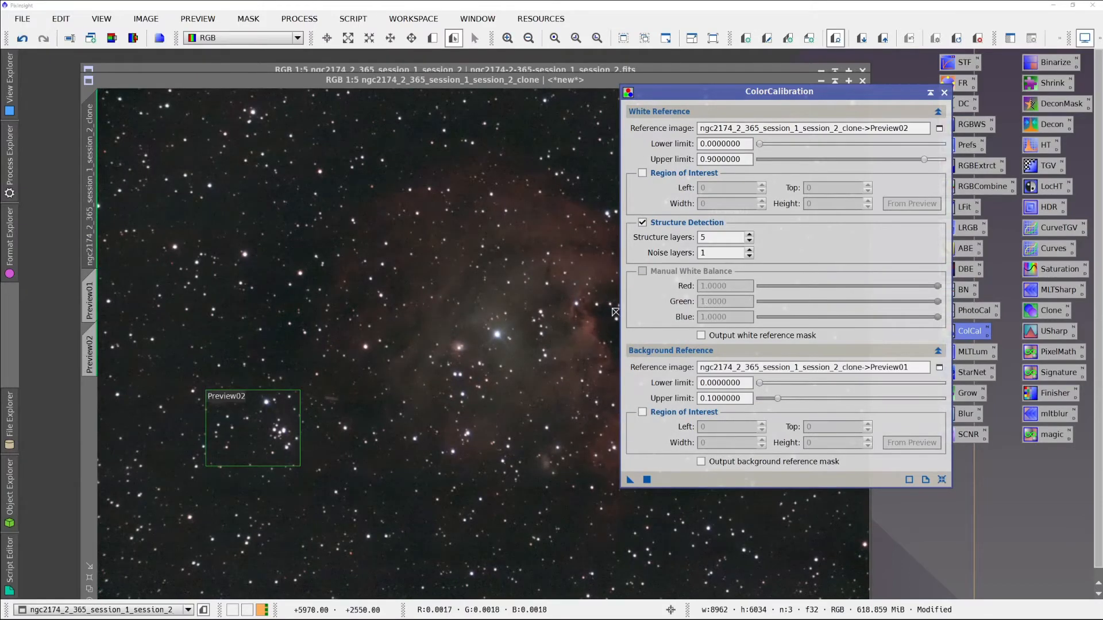
left_click(943, 93)
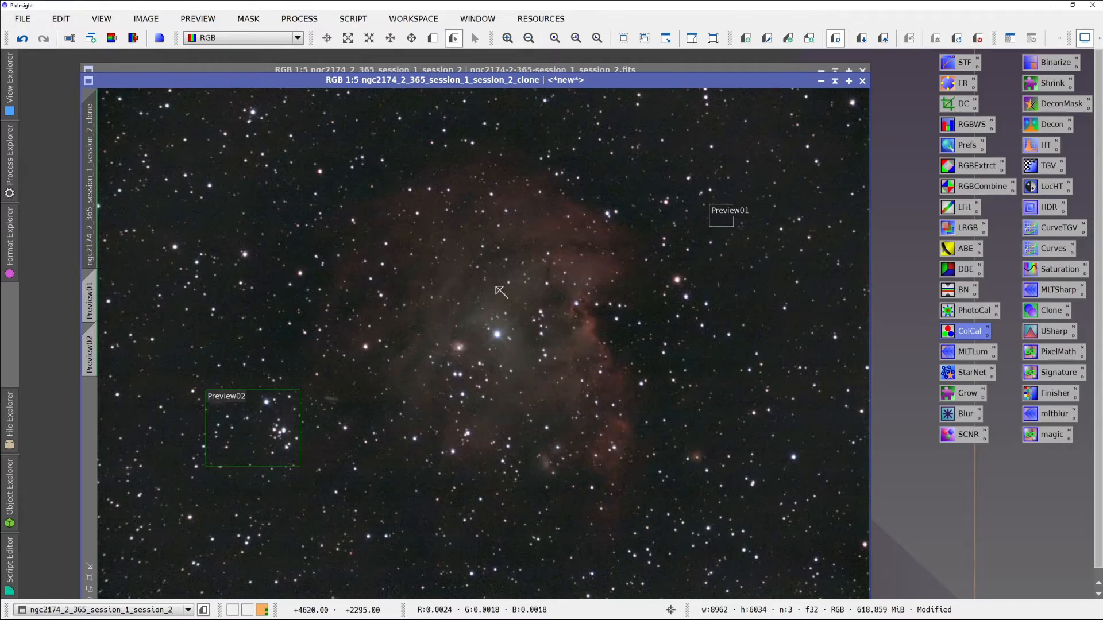
Open PhotometricColorCalibration over the original image and set the pixel size to 0.80 and the observation date to 2021-09-16
left_click(395, 71)
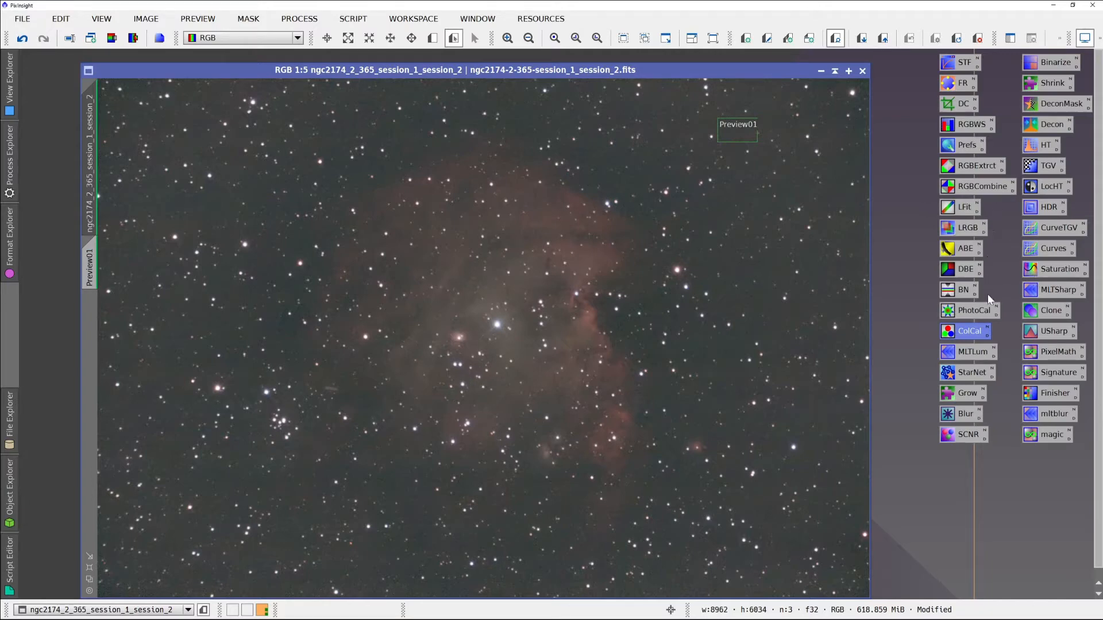
left_click(986, 310)
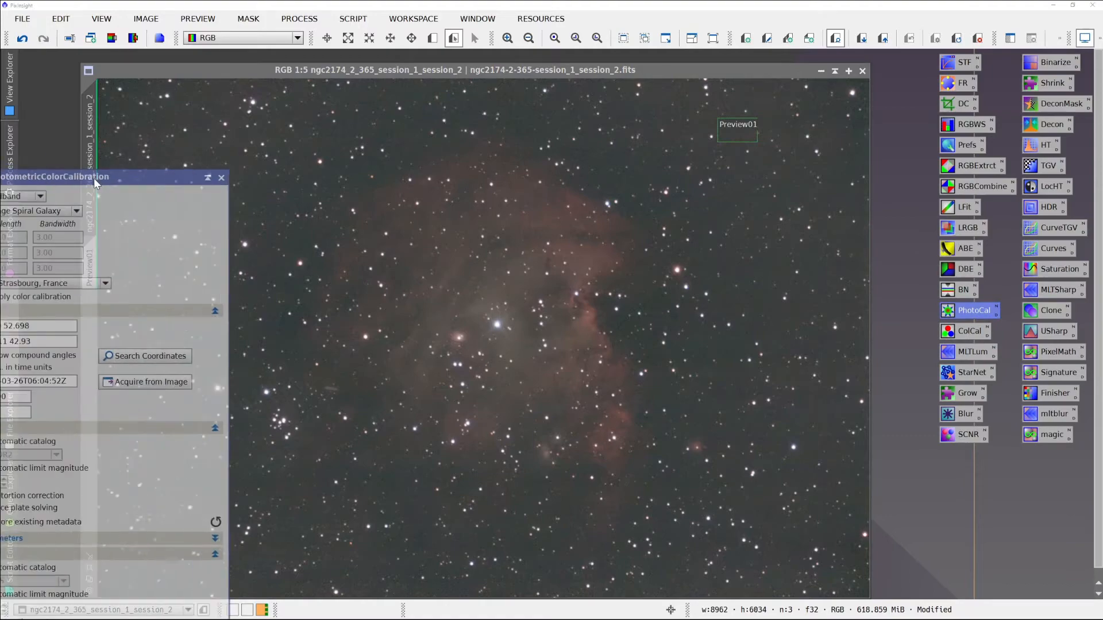
left_click_drag(94, 178, 872, 26)
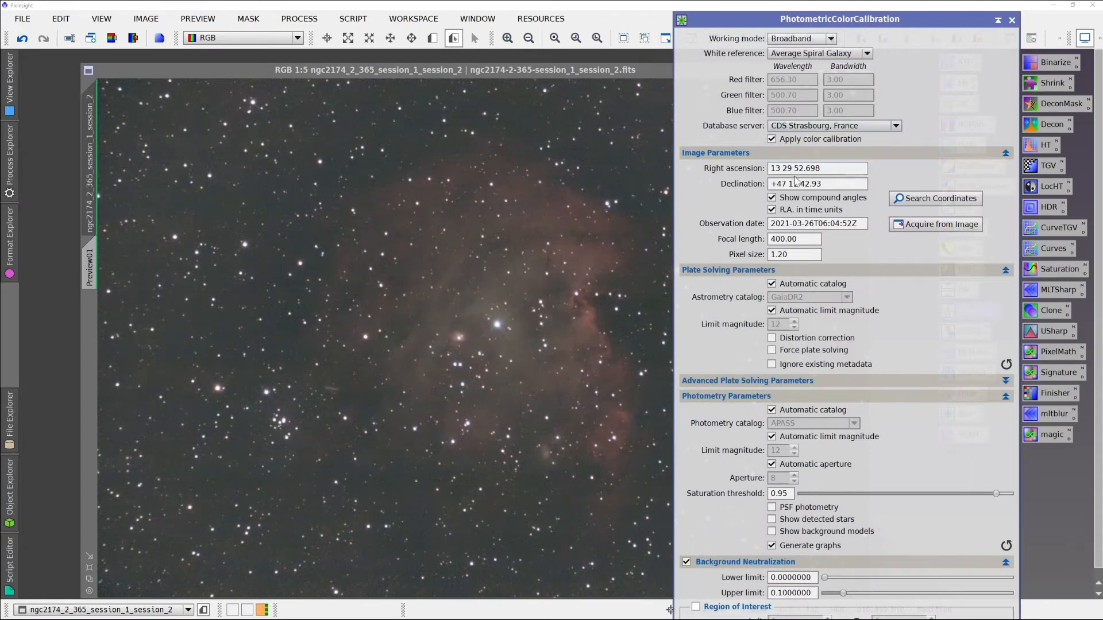
mouse_move(770, 239)
left_mouse_down()
mouse_move(800, 239)
mouse_move(782, 255)
left_mouse_up()
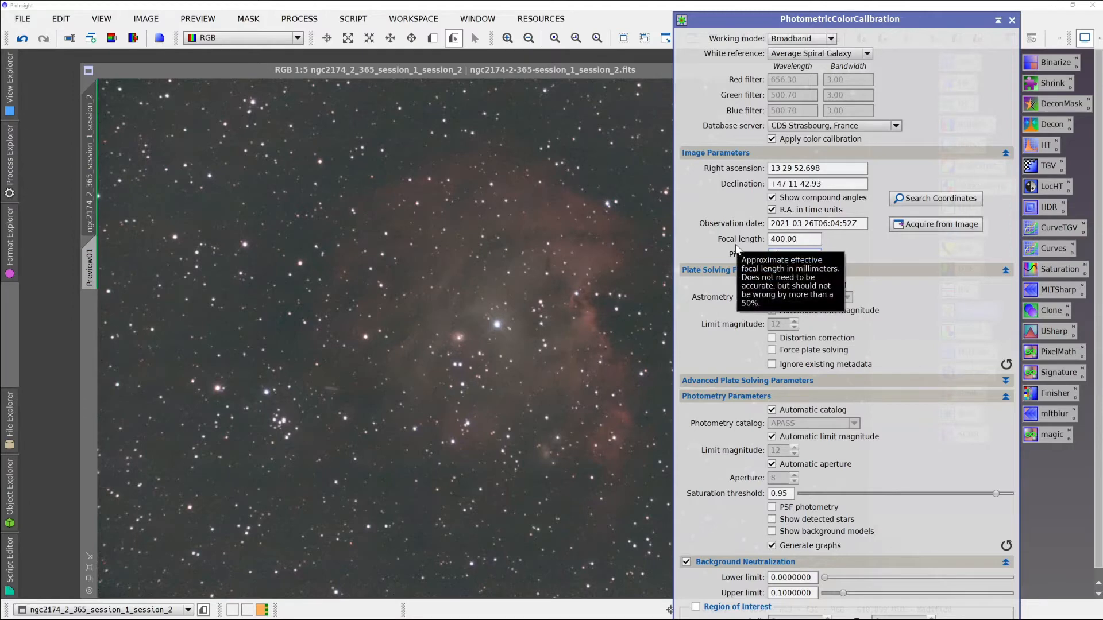
type("2.")
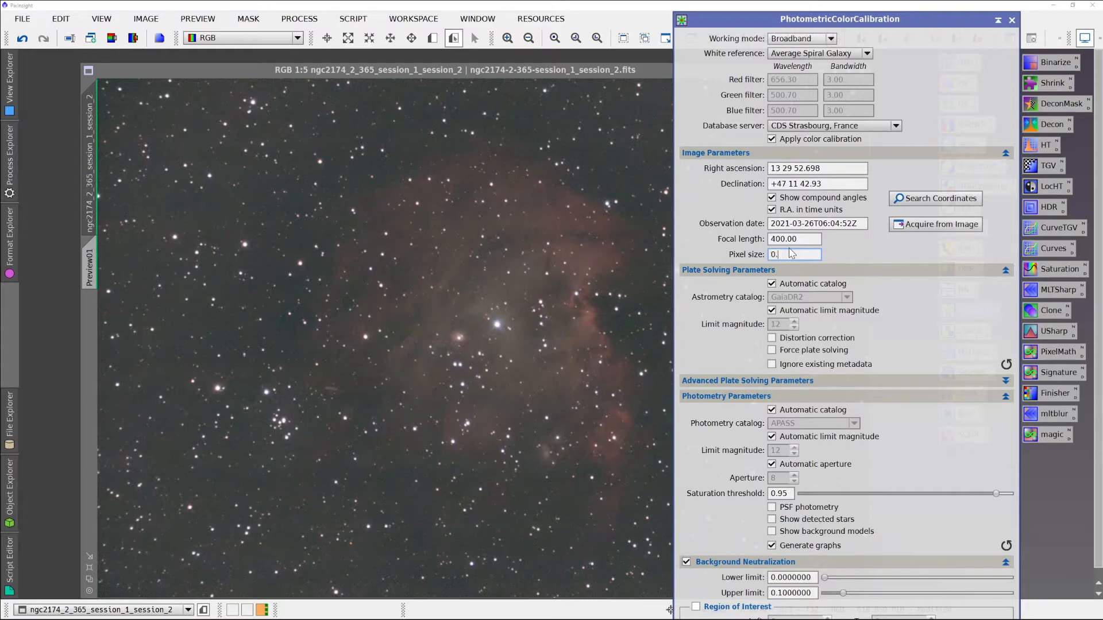
key("Tab")
key("Tab")
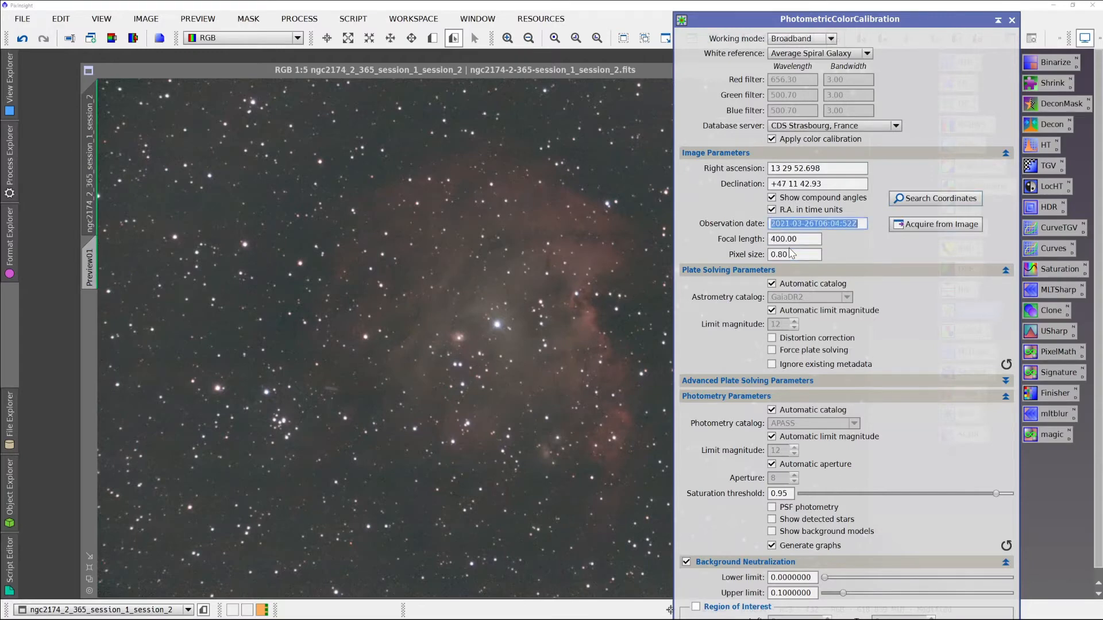
type("2021-09-16")
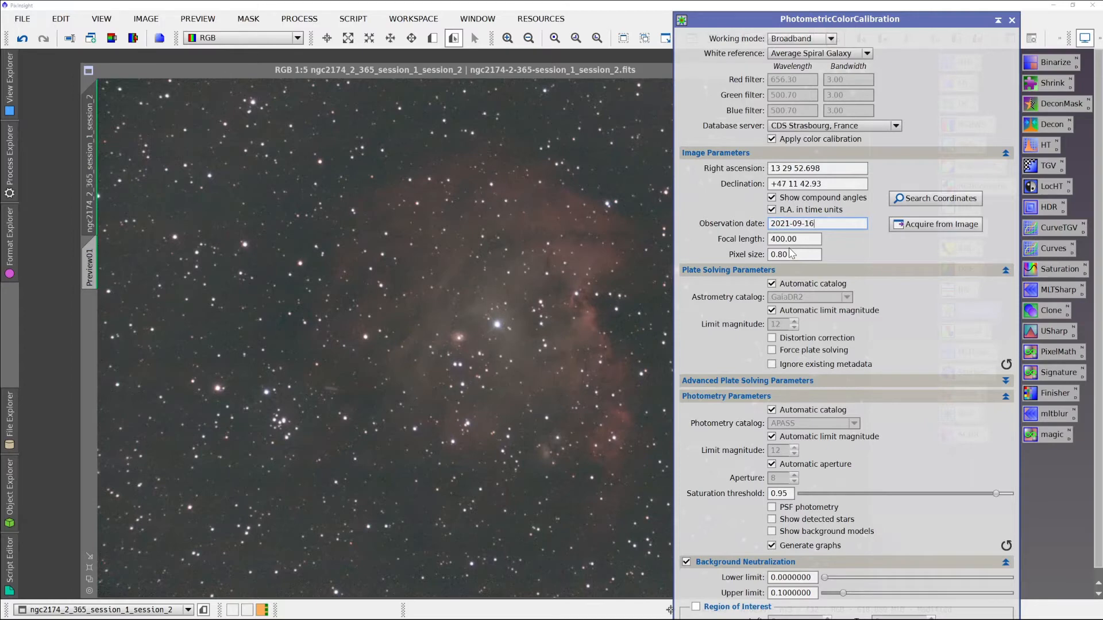
key("Tab")
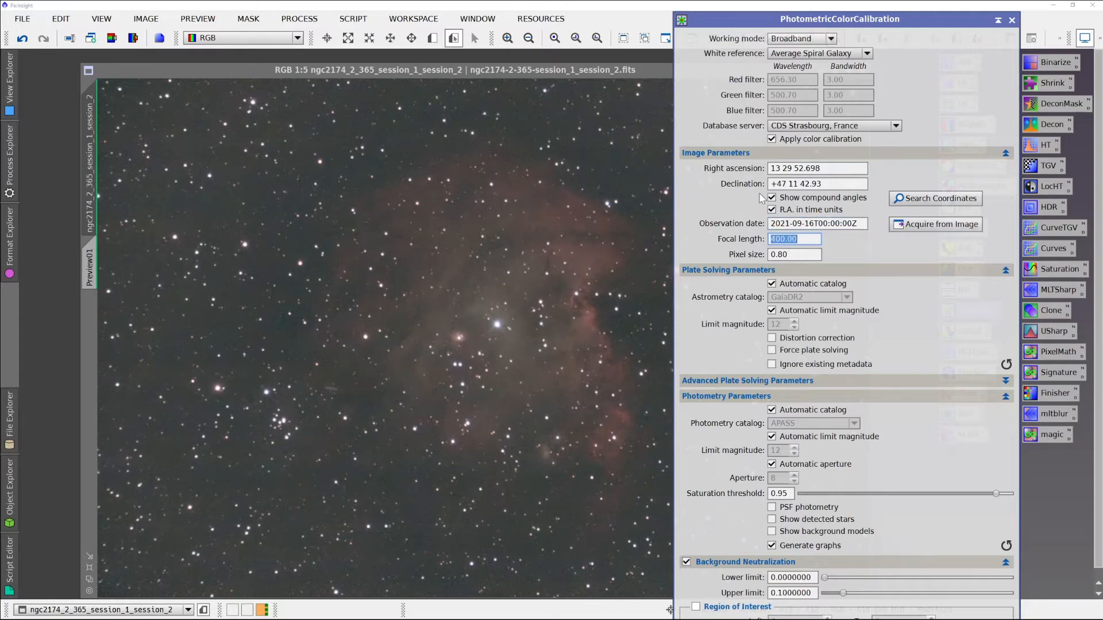
Search the online coordinates for ngc2174 and load them as the calibration's right ascension and declination
left_click(935, 198)
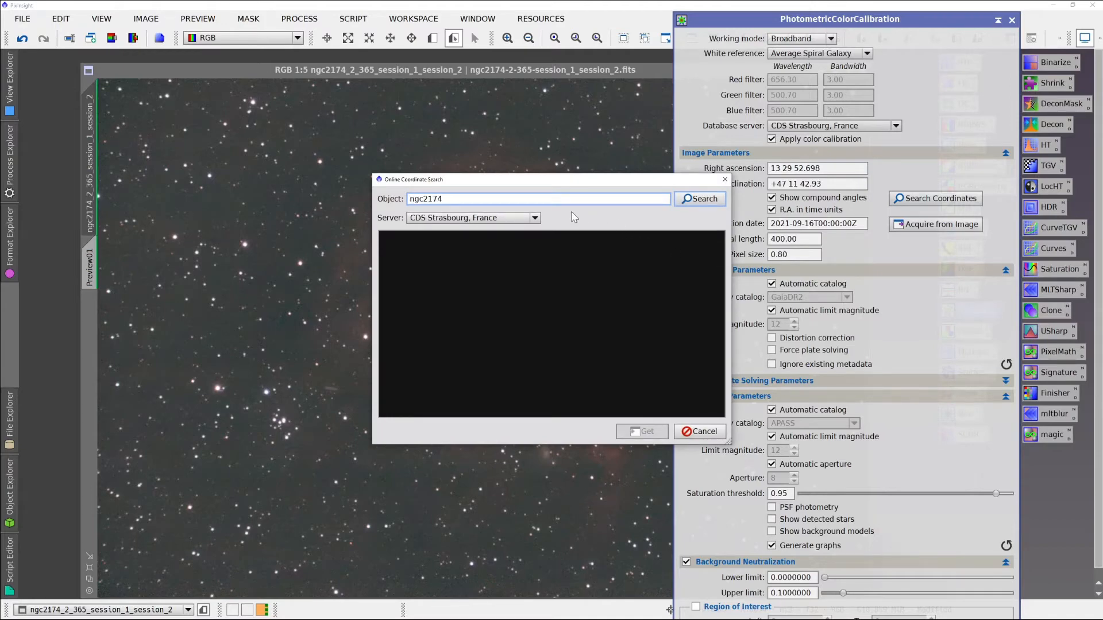
left_click(691, 200)
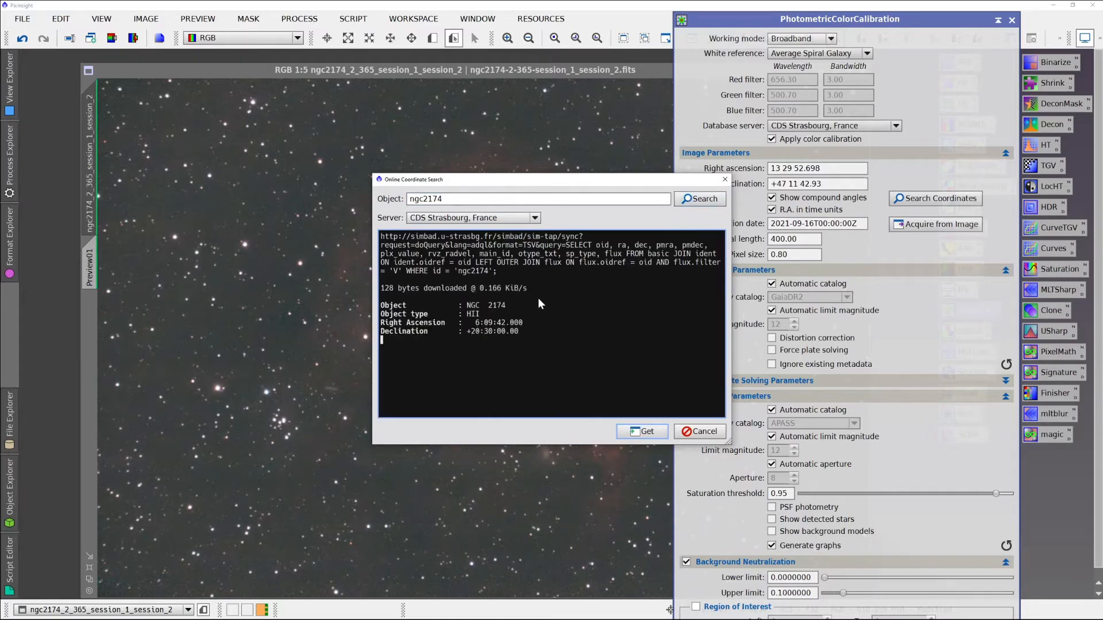
left_click(641, 431)
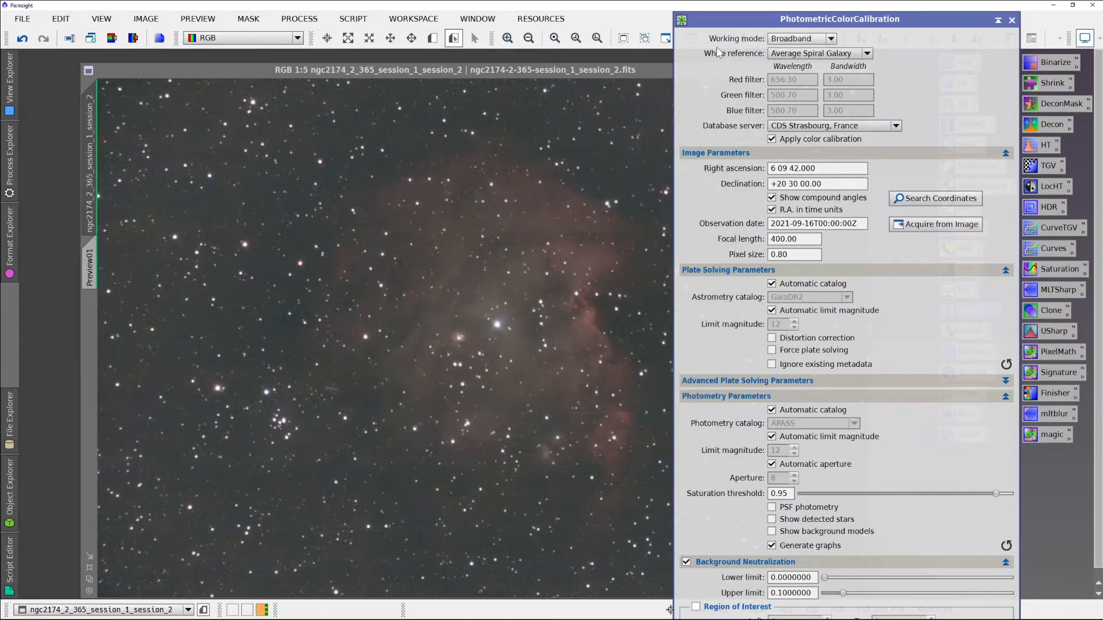
Collapse the image and plate solving parameters, apply PhotometricColorCalibration to the original image, and close the process window
left_click_drag(713, 21, 691, 15)
left_click(729, 151)
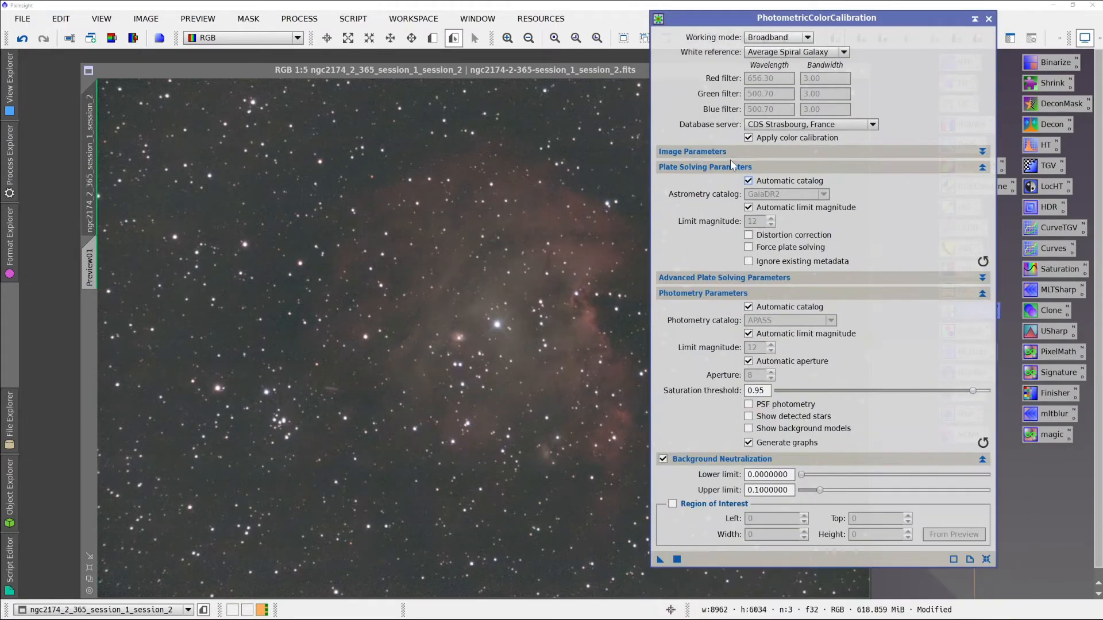
left_click(732, 167)
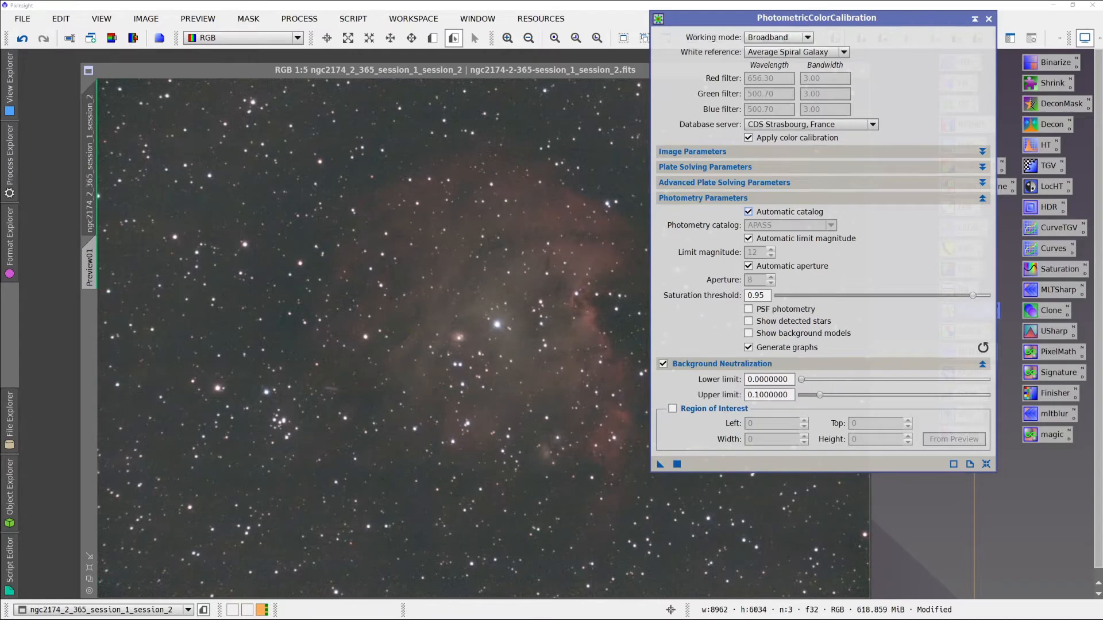
left_click_drag(1, 184, 505, 92)
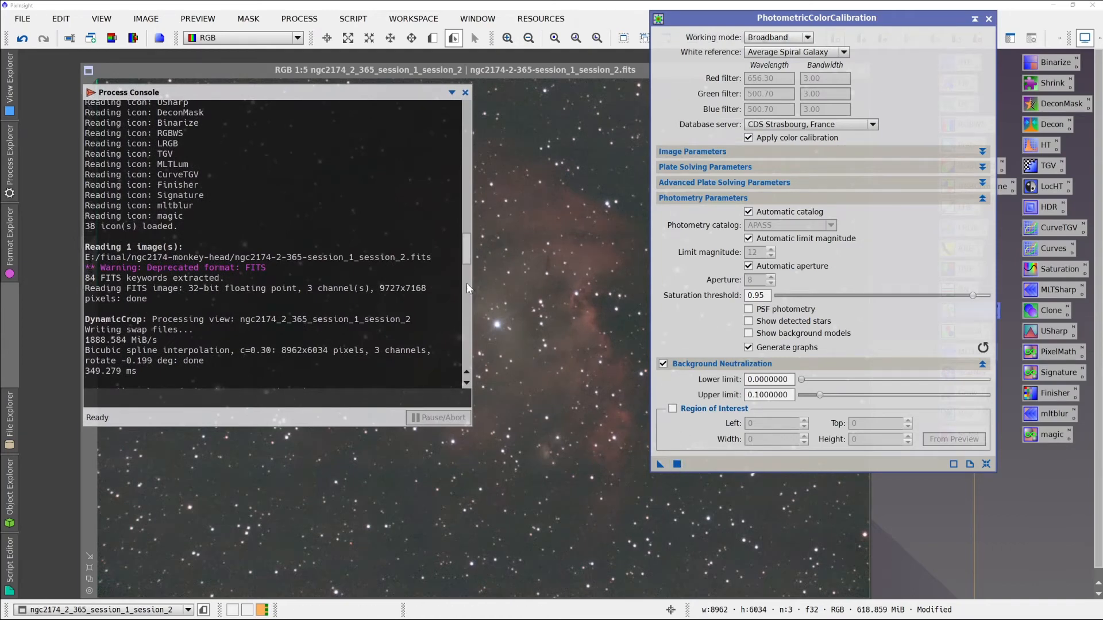
left_click(676, 464)
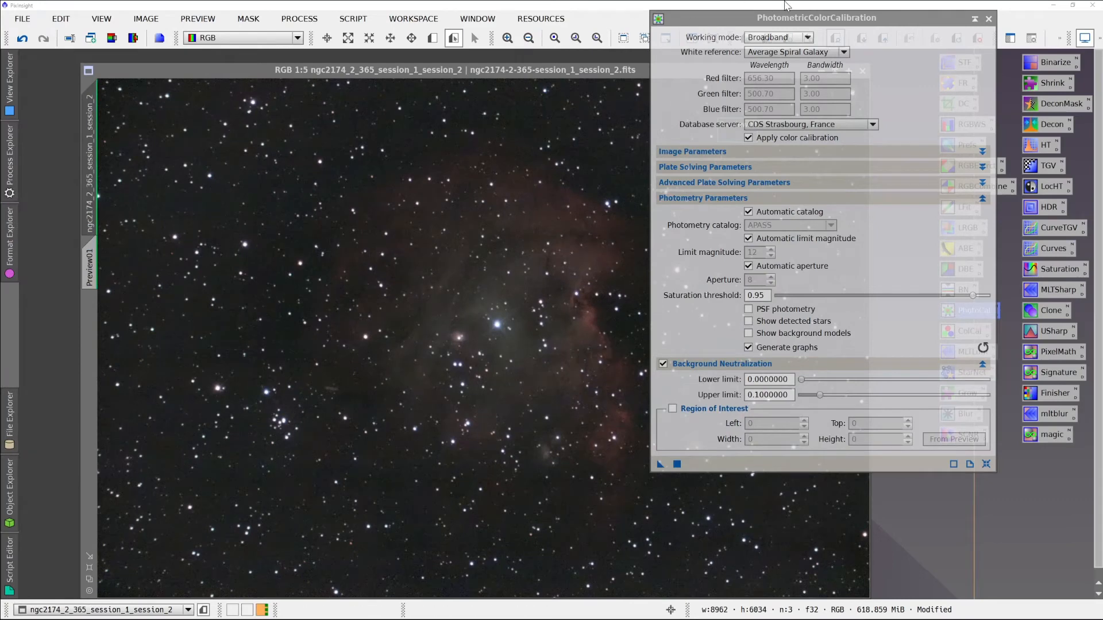
left_click(988, 19)
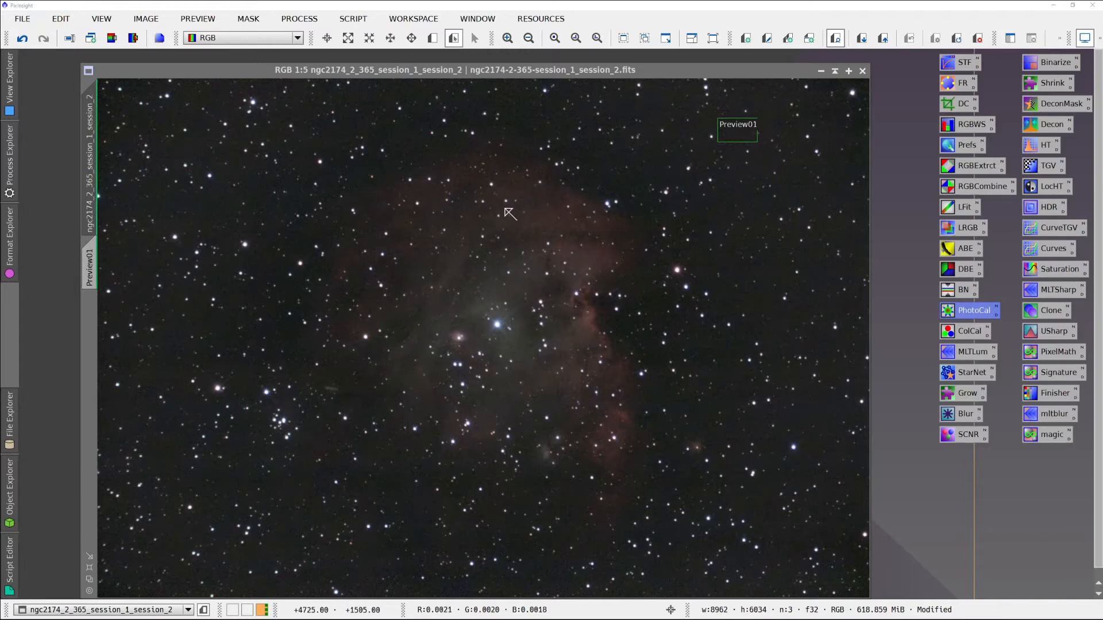
Alternate between the original and the clone to compare the photometric calibration with the preview-based color calibration
left_click(138, 613)
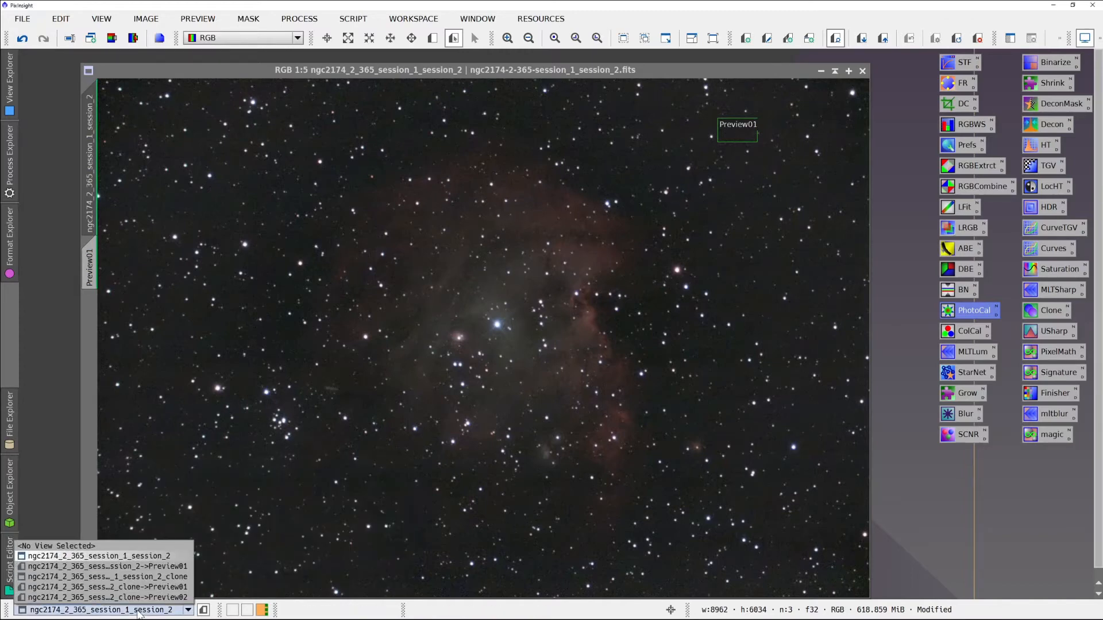
left_click(127, 574)
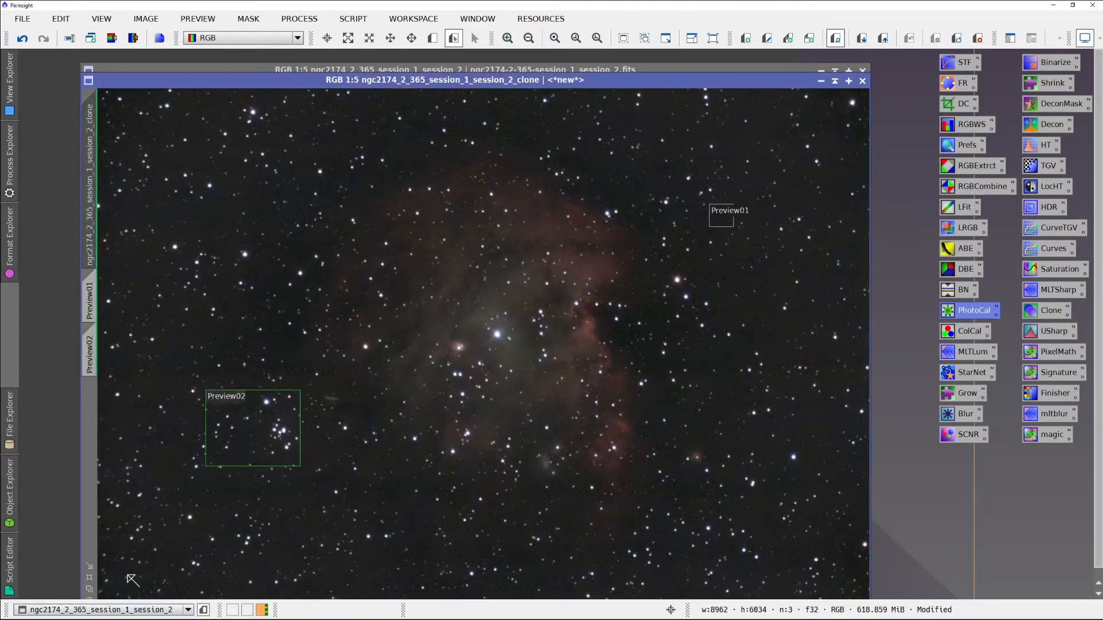
left_click(126, 610)
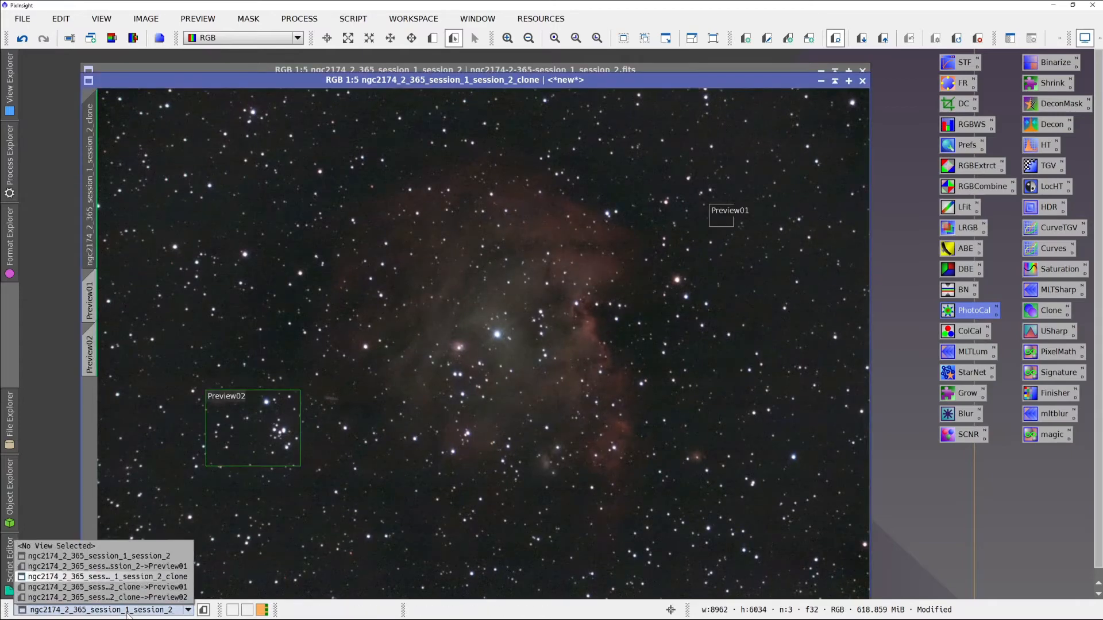
left_click(122, 558)
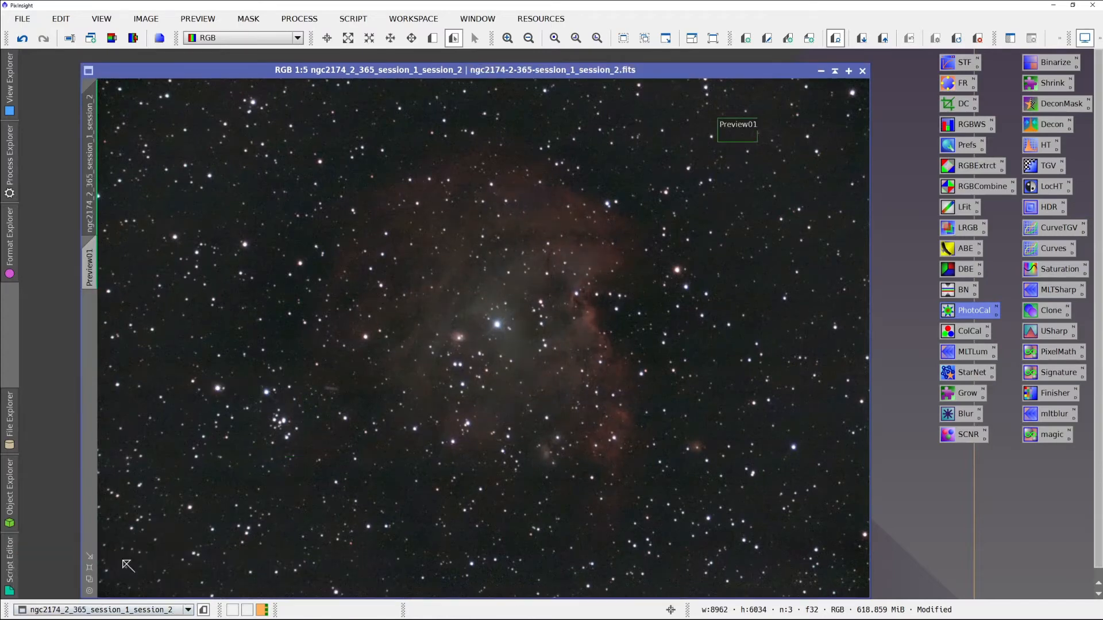
left_click(128, 610)
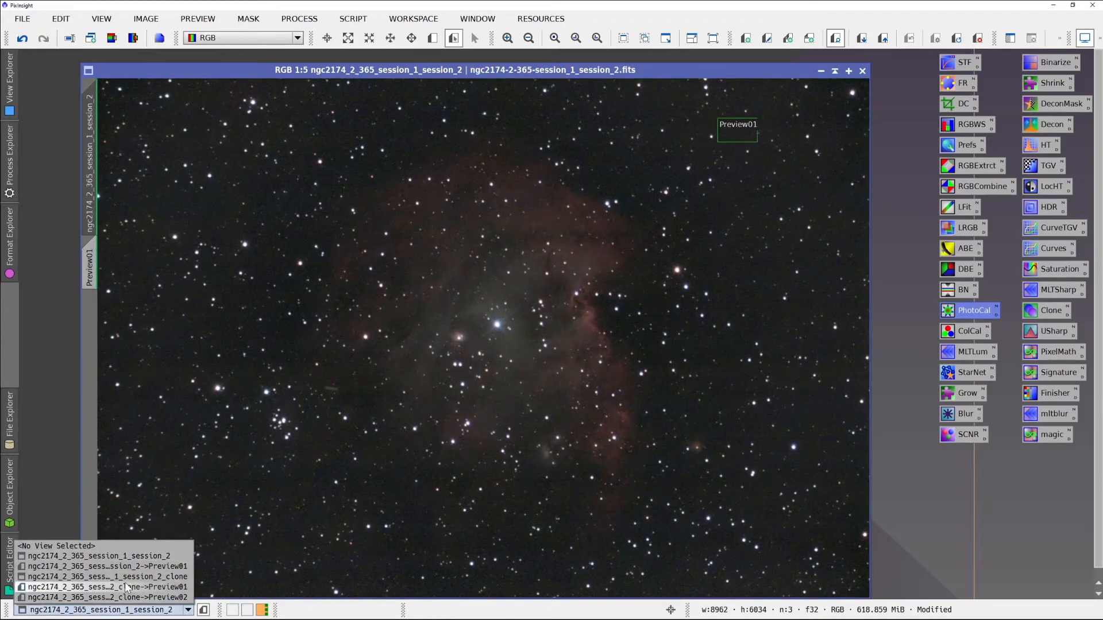
left_click(125, 578)
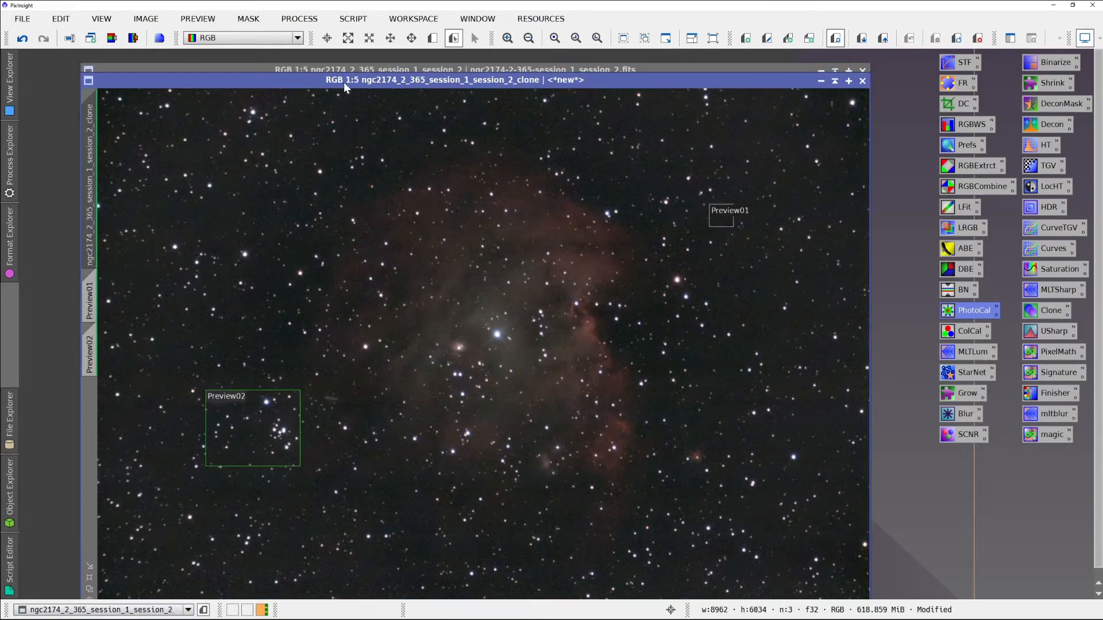
Close the original image without saving it, and move the clone's window up to show the whole picture
left_click(346, 68)
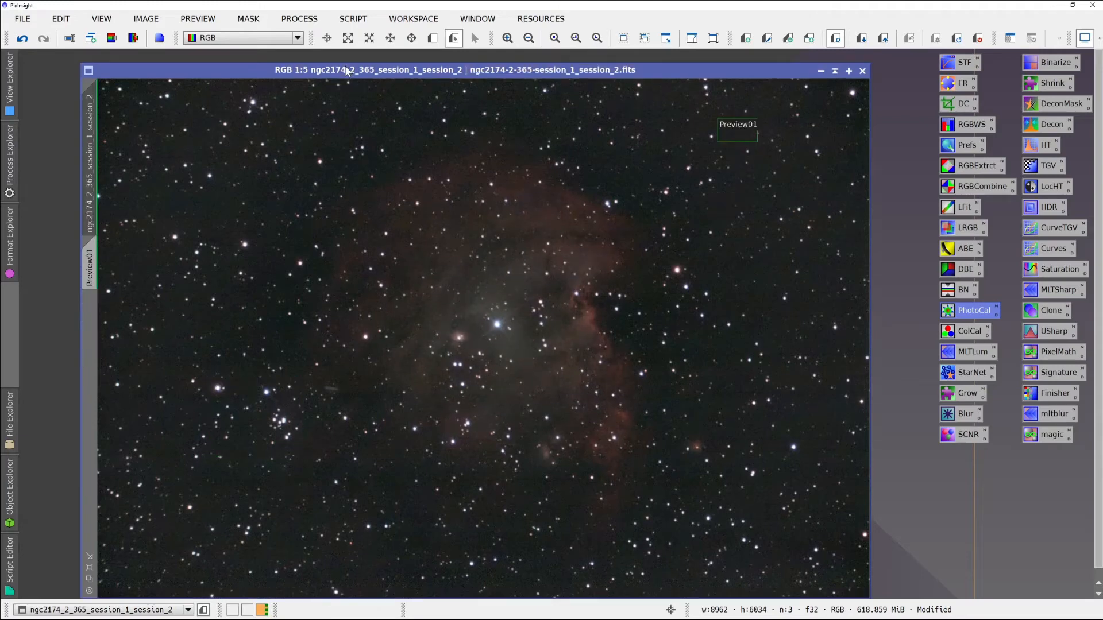
left_click(863, 71)
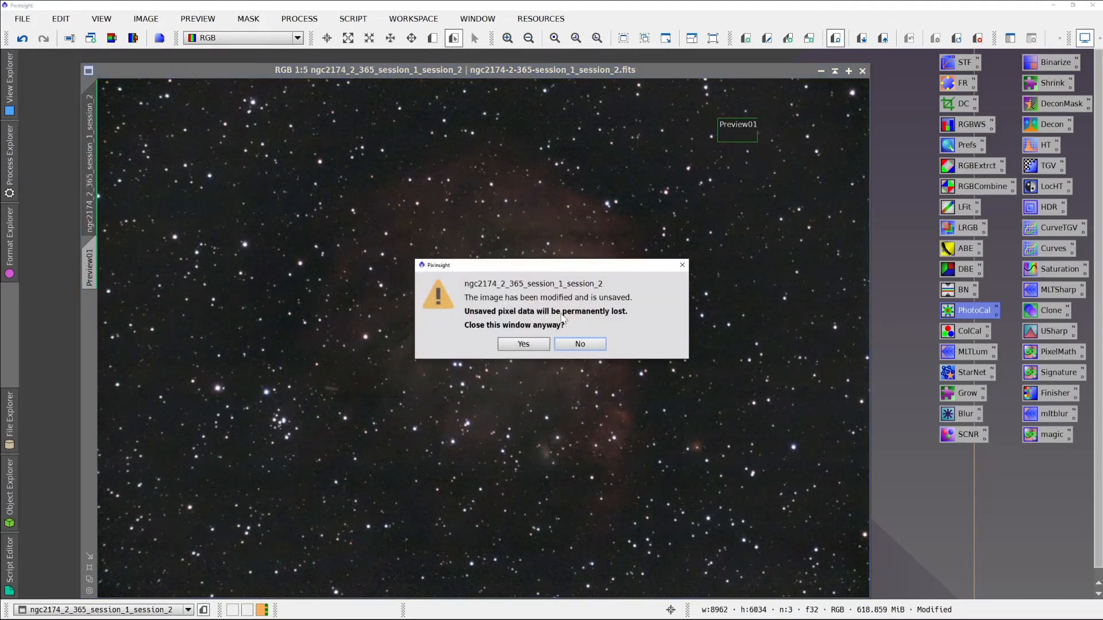
left_click(524, 345)
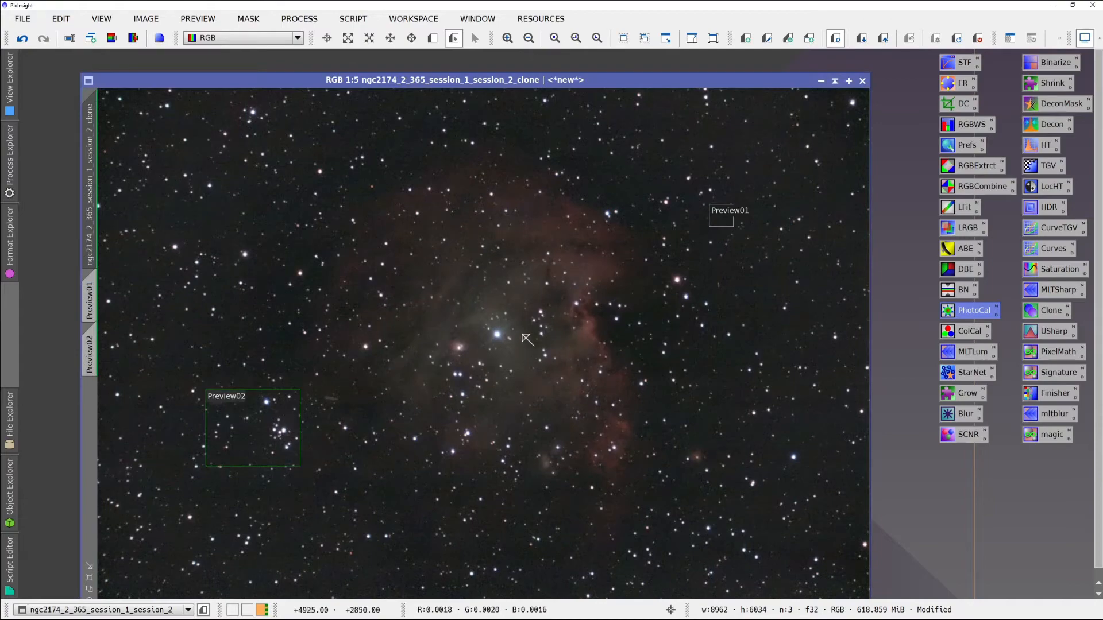
left_click_drag(410, 80, 408, 53)
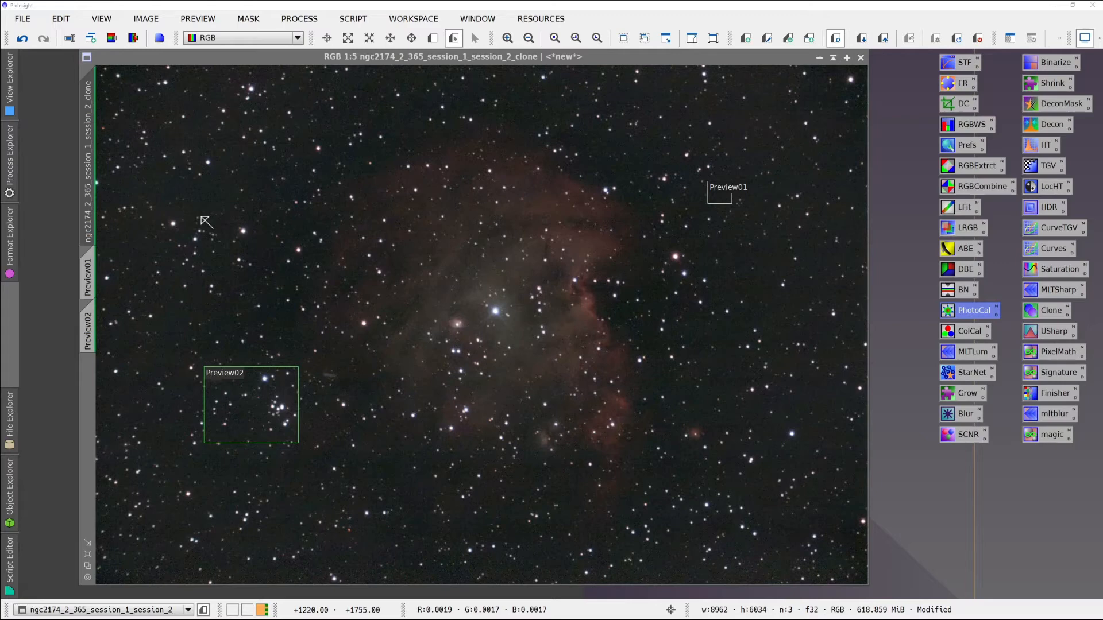
Examine the star colors and background noise around the clone's bright central star at up to 2:1, and return to the full image
scroll(205, 221, "down", 1)
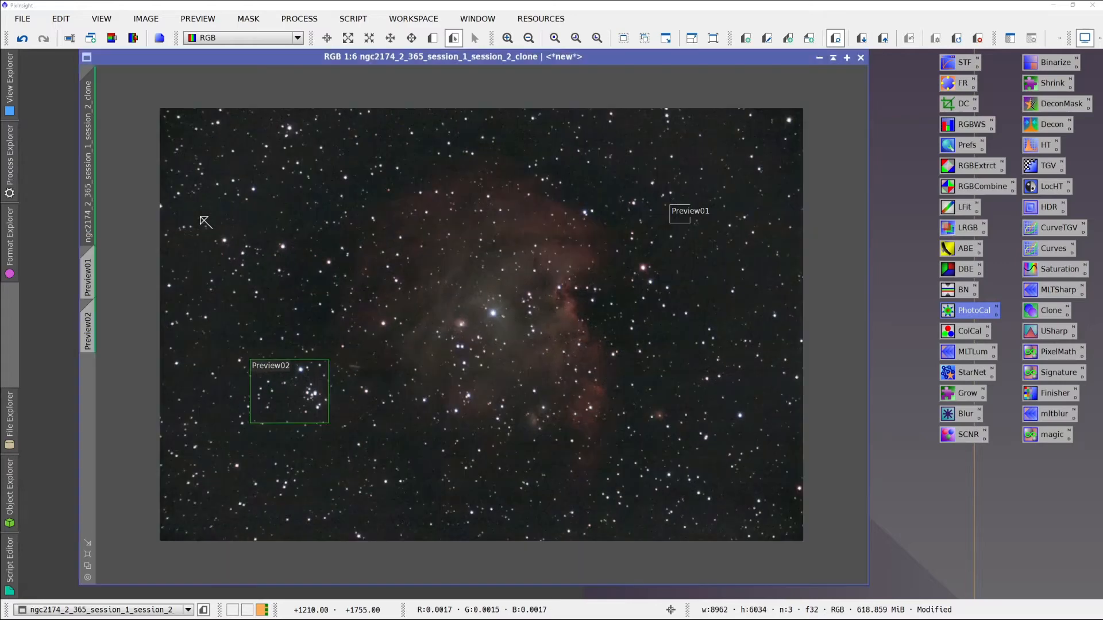
scroll(205, 222, "up", 1)
scroll(205, 221, "up", 2)
scroll(205, 221, "up", 2)
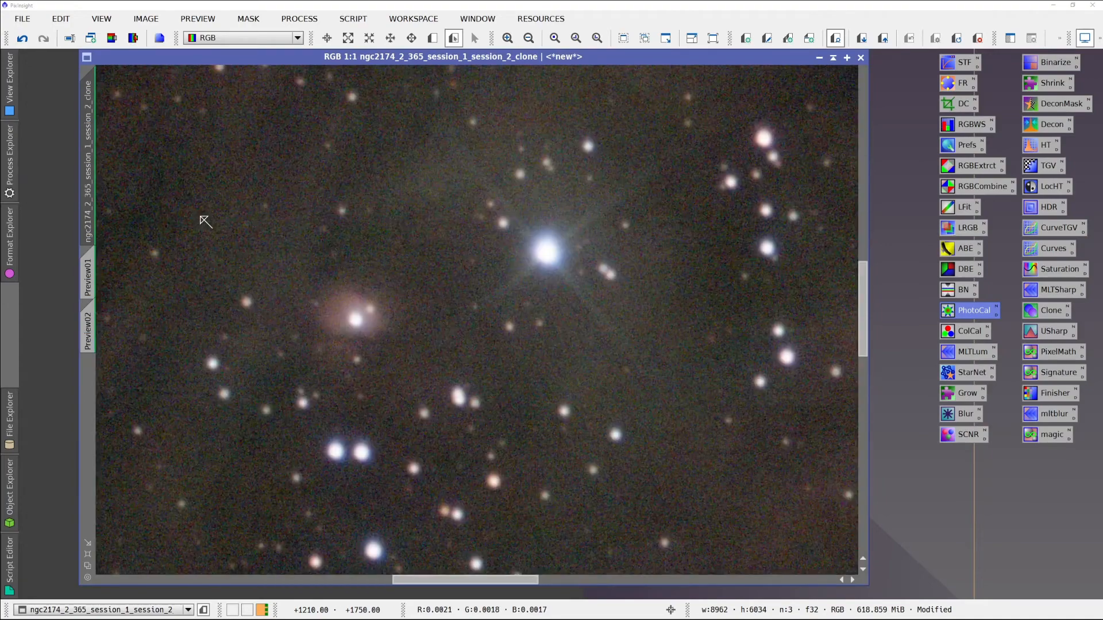
scroll(205, 222, "up", 1)
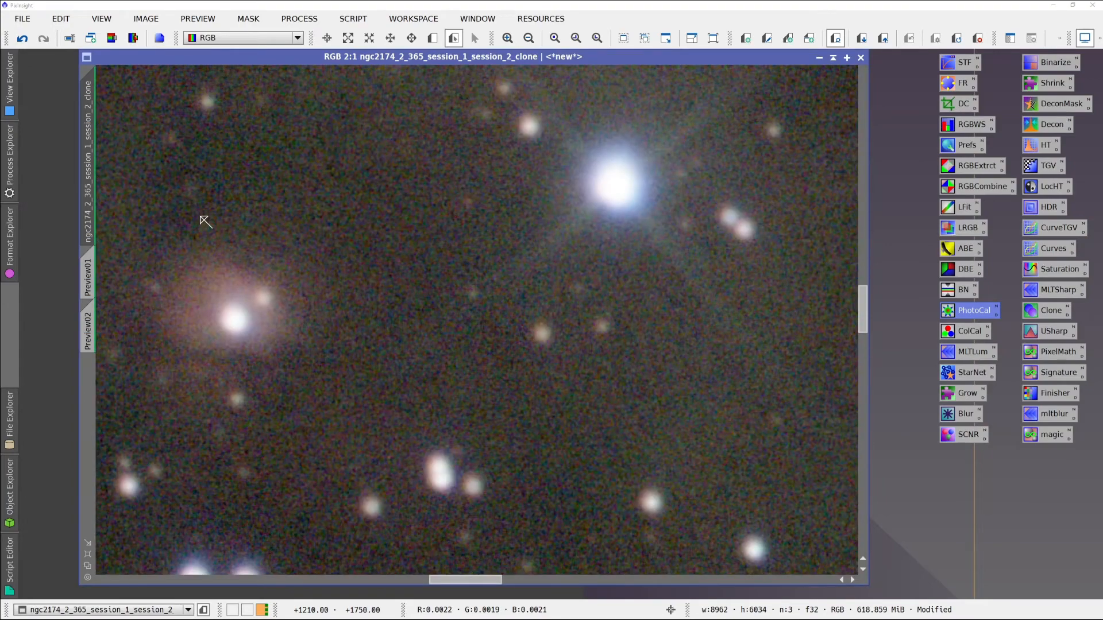
scroll(205, 221, "down", 1)
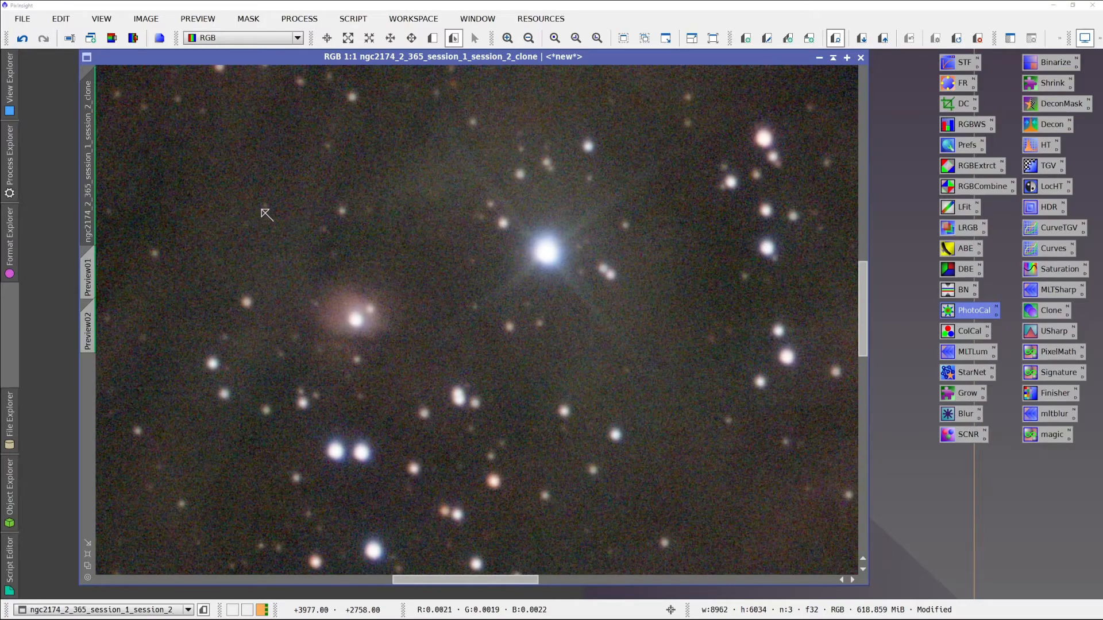
scroll(293, 223, "up", 1)
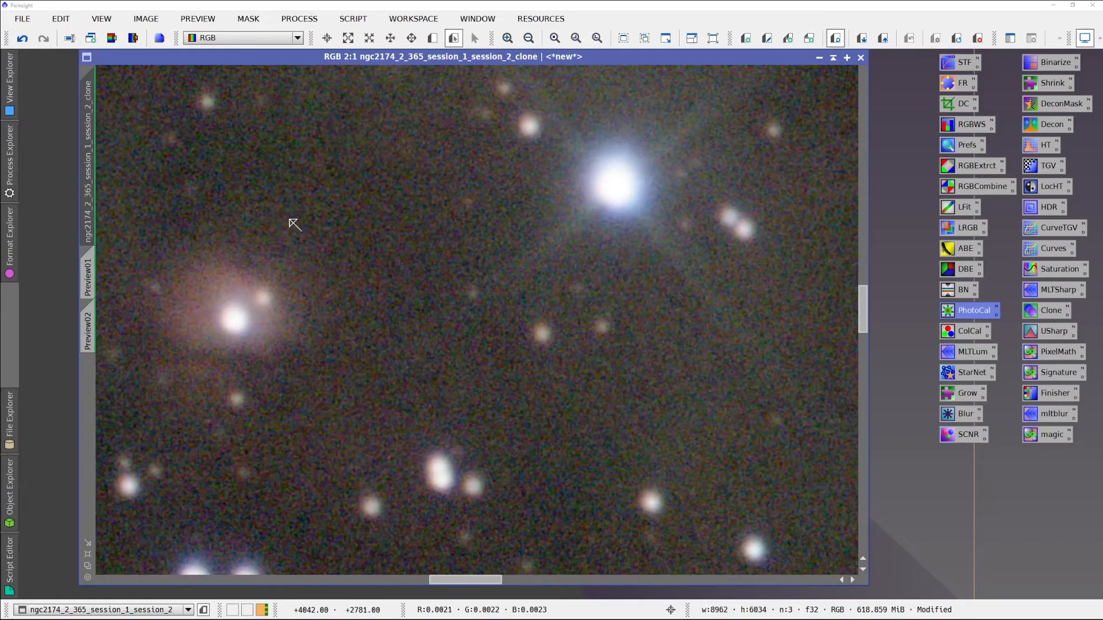
scroll(294, 224, "down", 4)
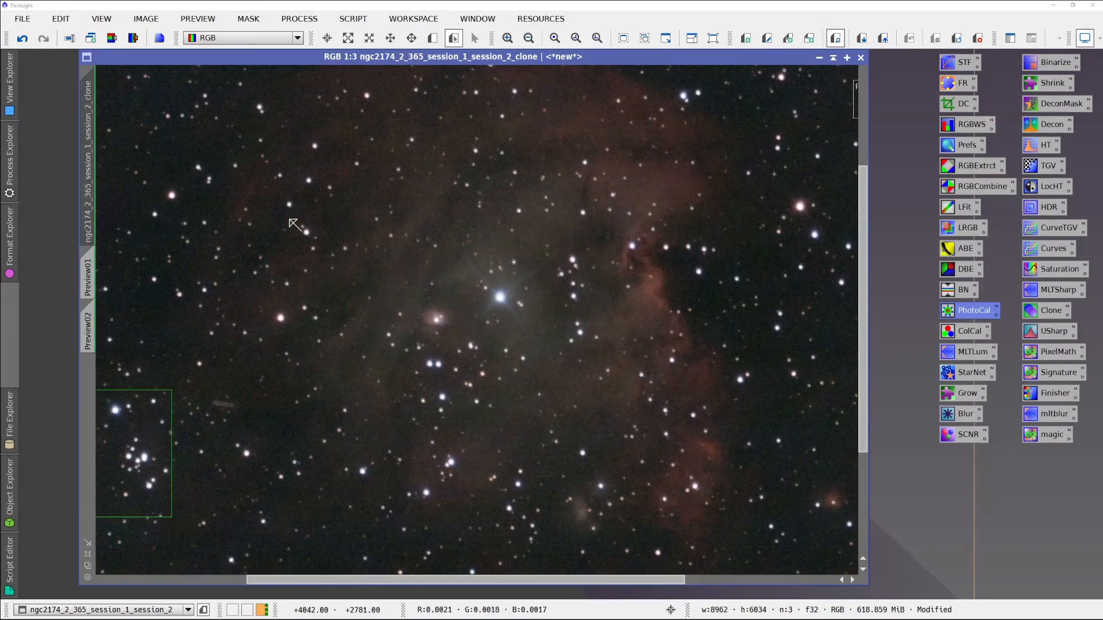
scroll(288, 224, "down", 1)
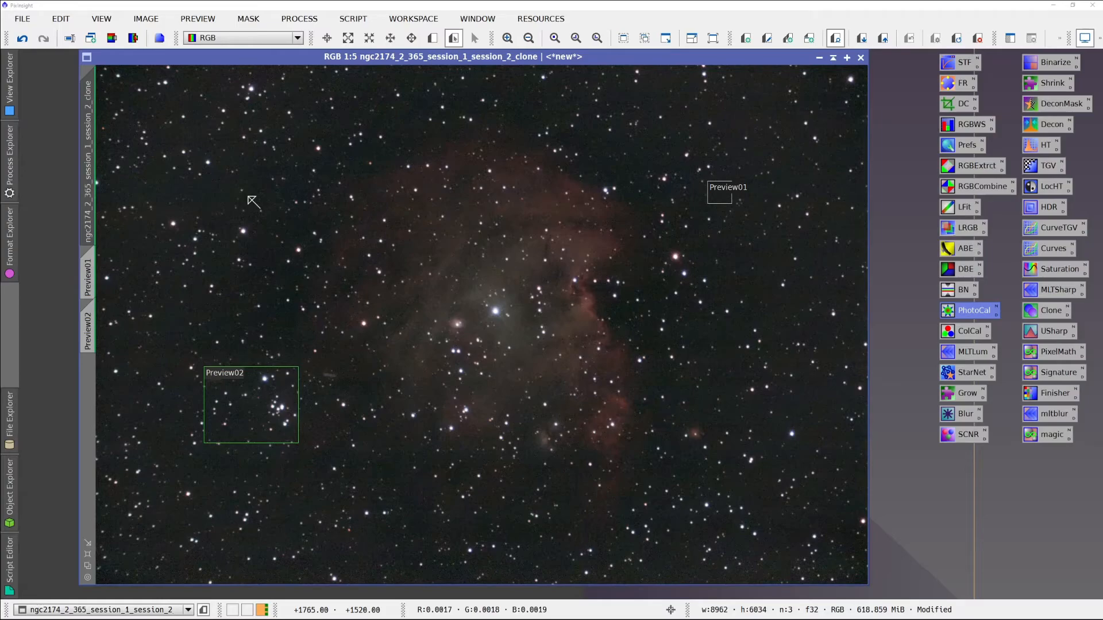
Switch to the browser, open the DeepSkyWorkflowScripts repository from the Deep Sky Workflows site, and read its PixInsight script list and installation notes
key("alt+Tab")
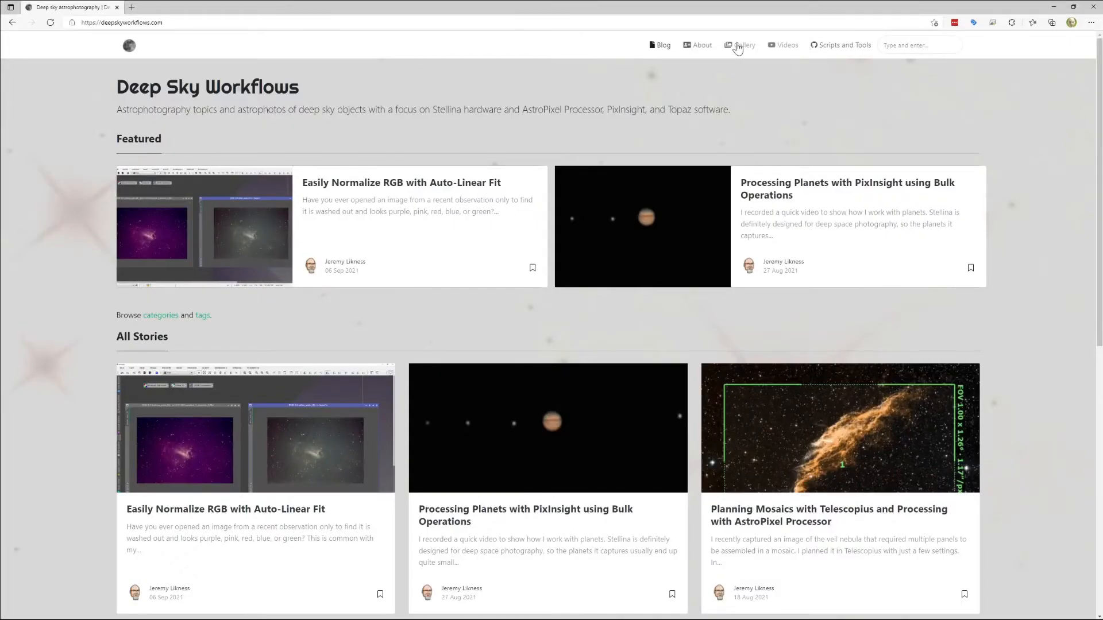
left_click(827, 48)
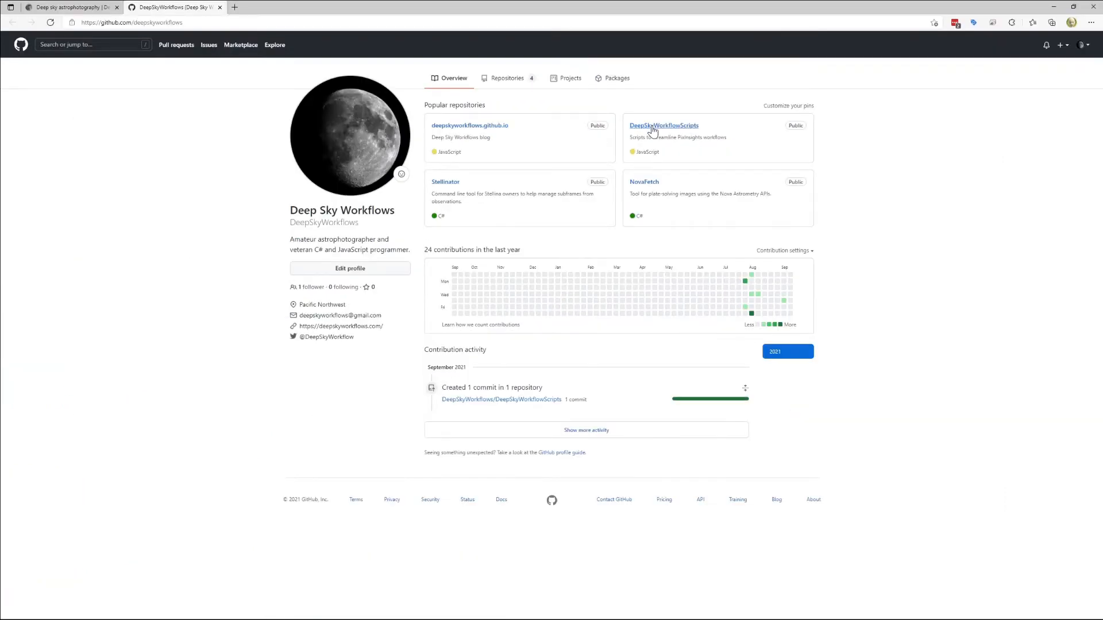
left_click(653, 131)
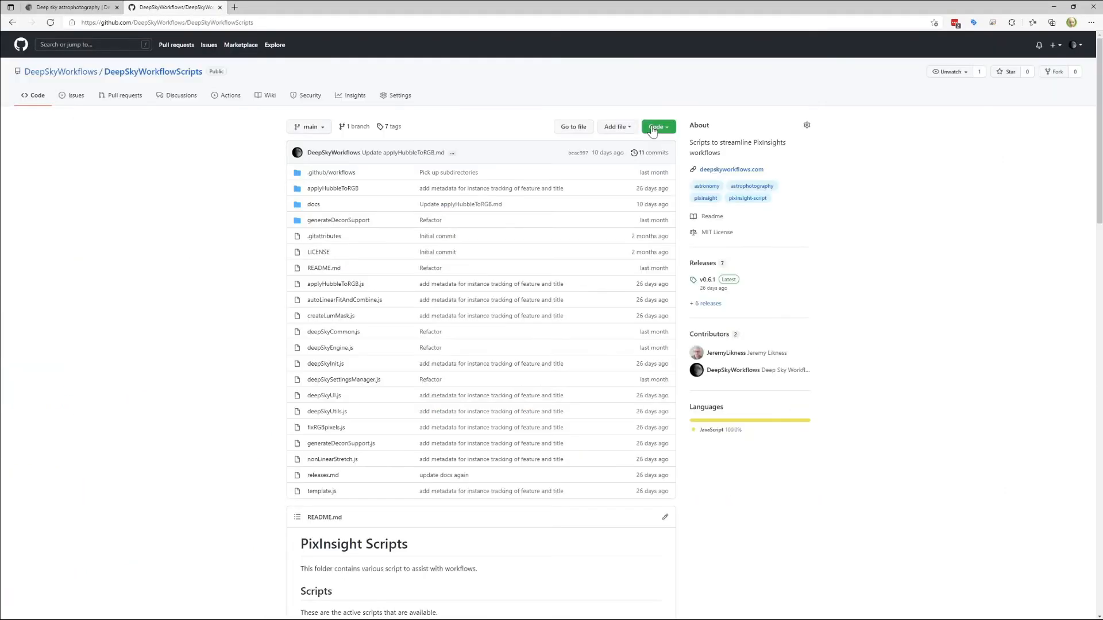
scroll(529, 197, "down", 4)
scroll(489, 205, "down", 3)
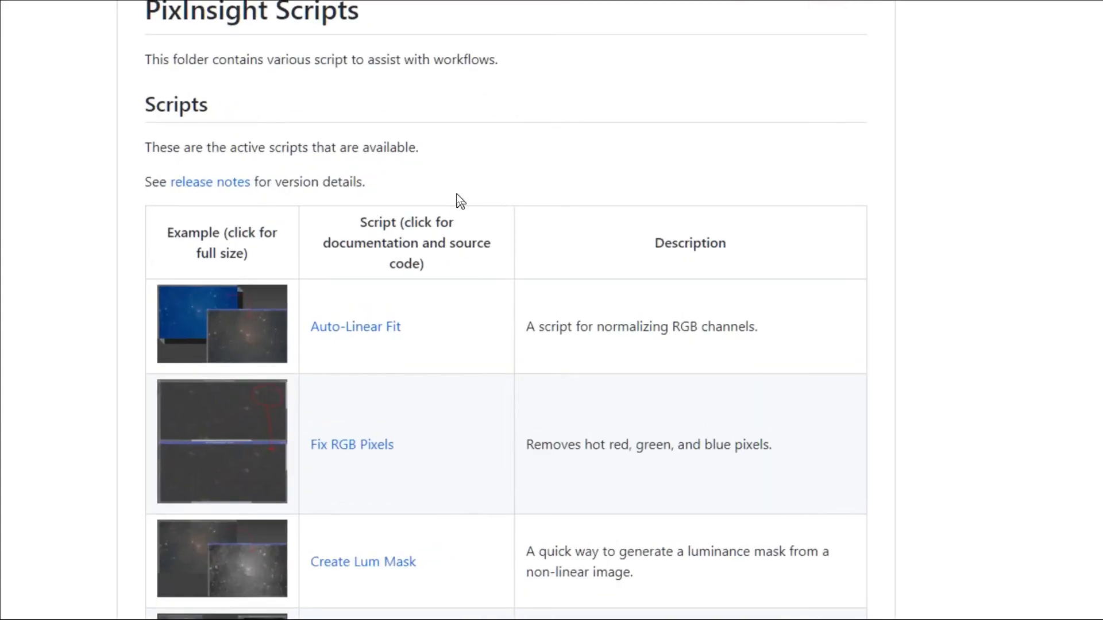
scroll(459, 201, "down", 7)
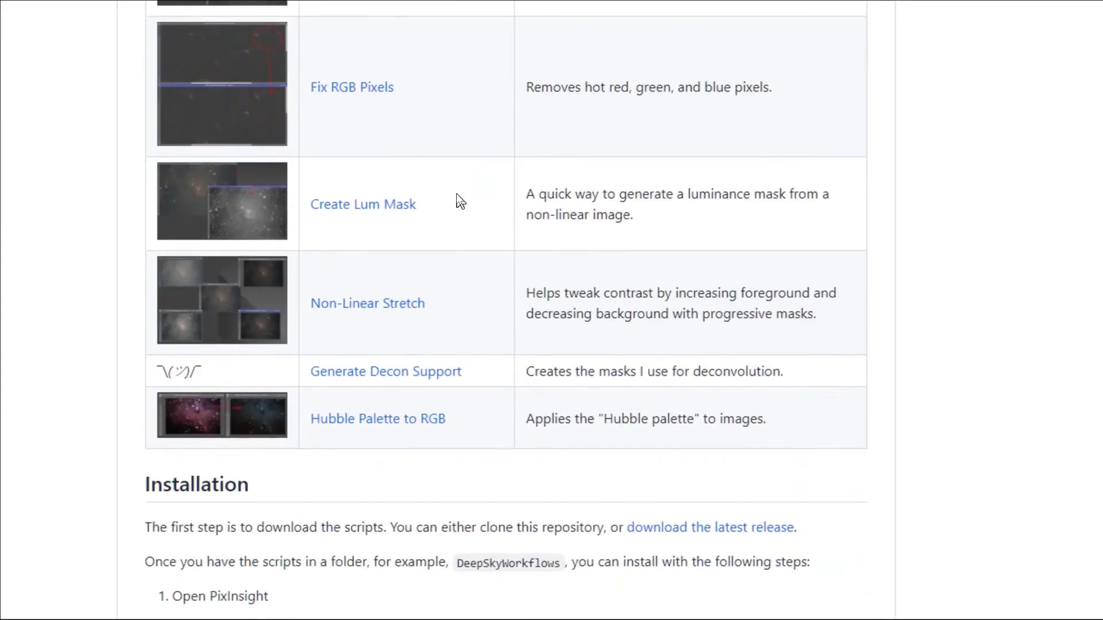
scroll(456, 202, "up", 2)
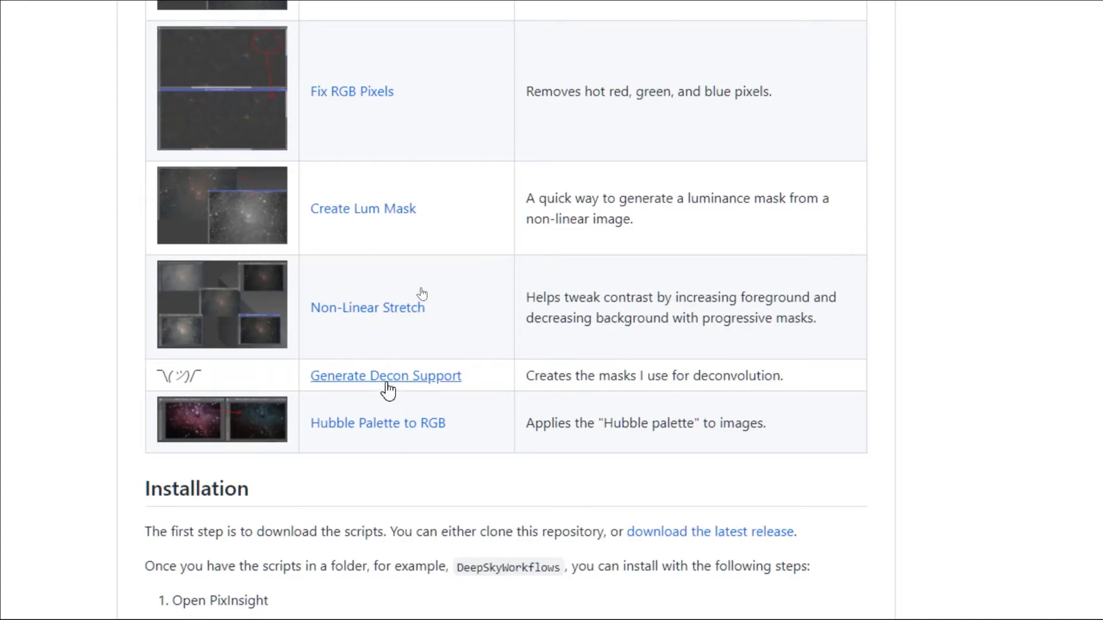
scroll(387, 391, "up", 10)
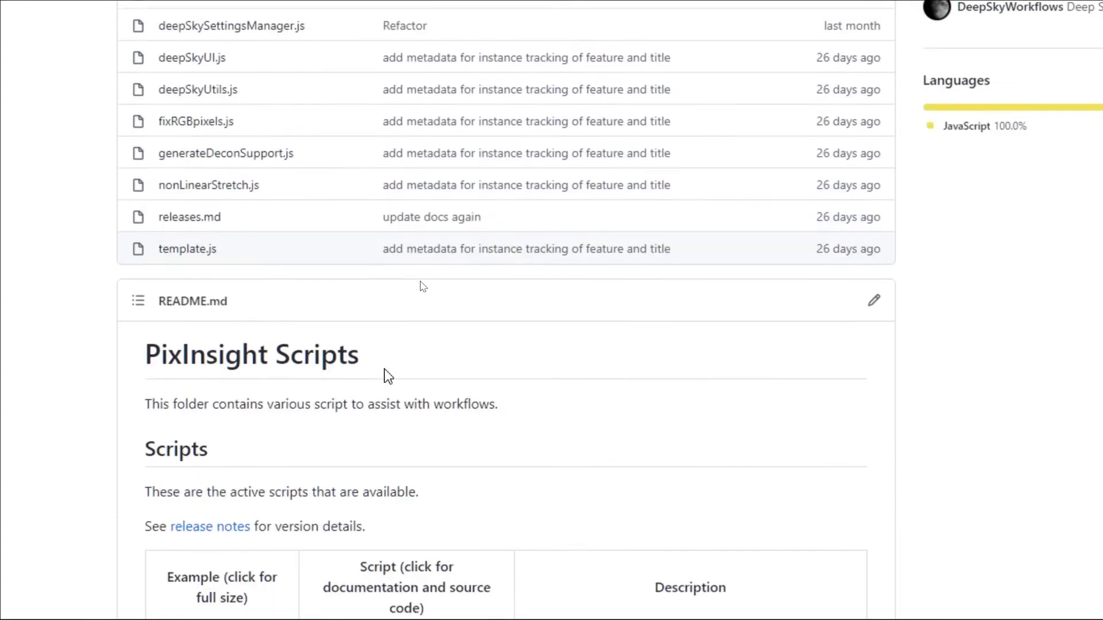
scroll(384, 370, "down", 10)
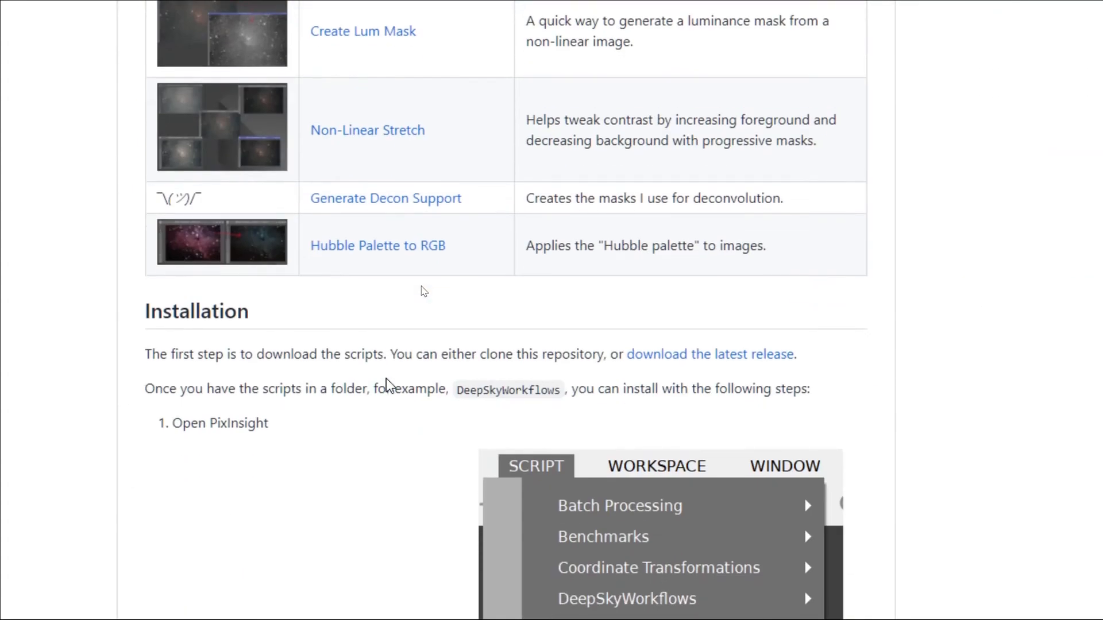
scroll(386, 379, "up", 4)
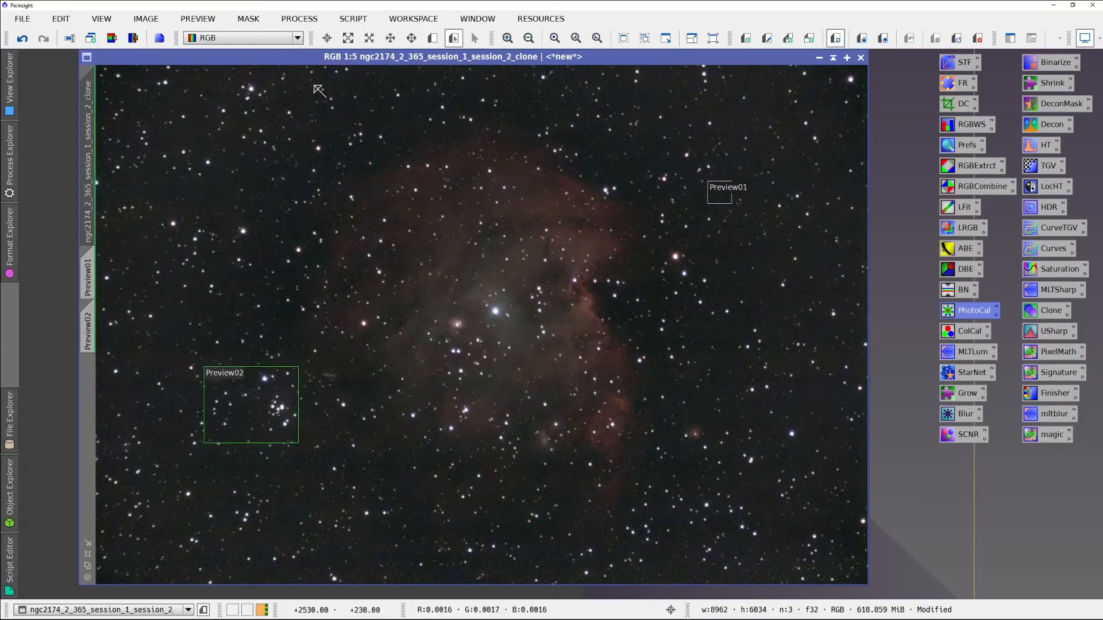
Back in PixInsight, run the DeepSkyWorkflows GenerateDeconSupport script on the clone with 2 star mask growth iterations and a 0.850 saturation limit
left_click(339, 20)
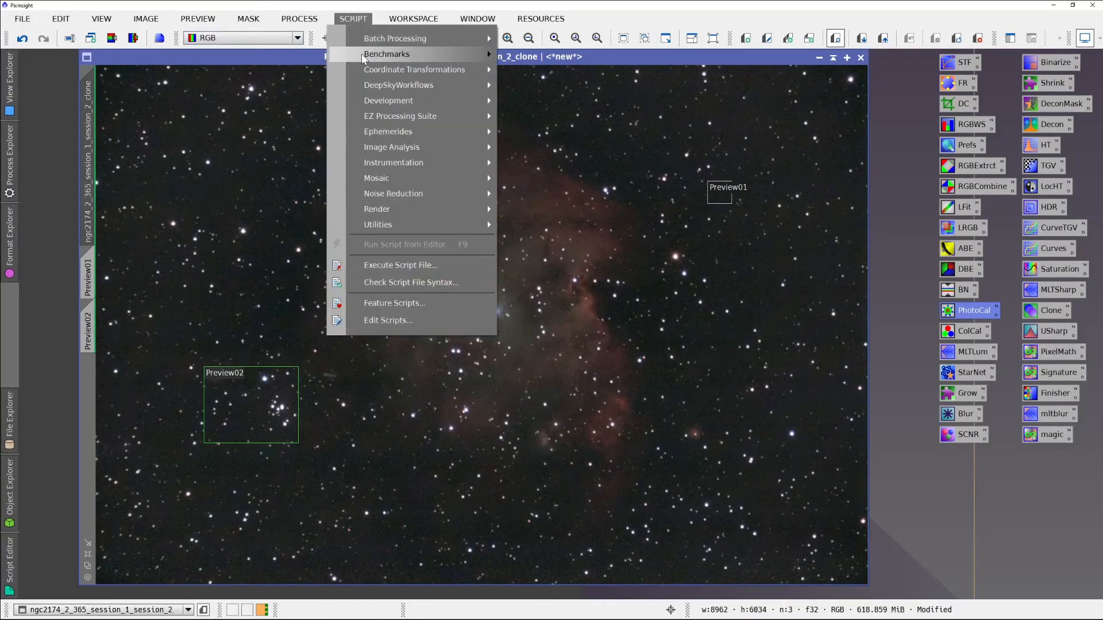
mouse_move(402, 86)
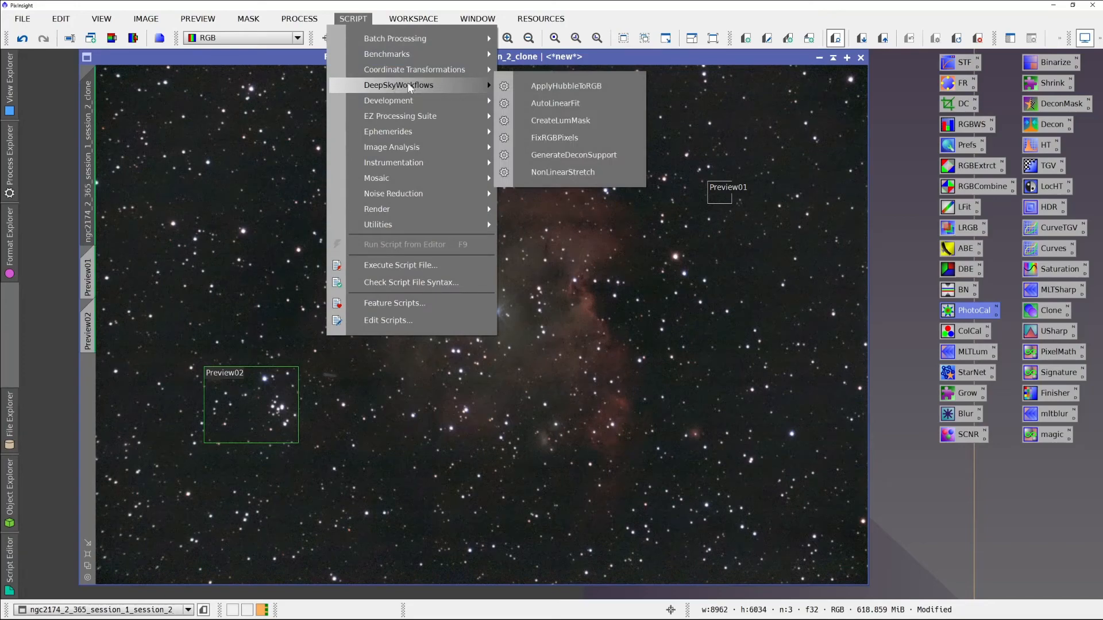
left_click(554, 151)
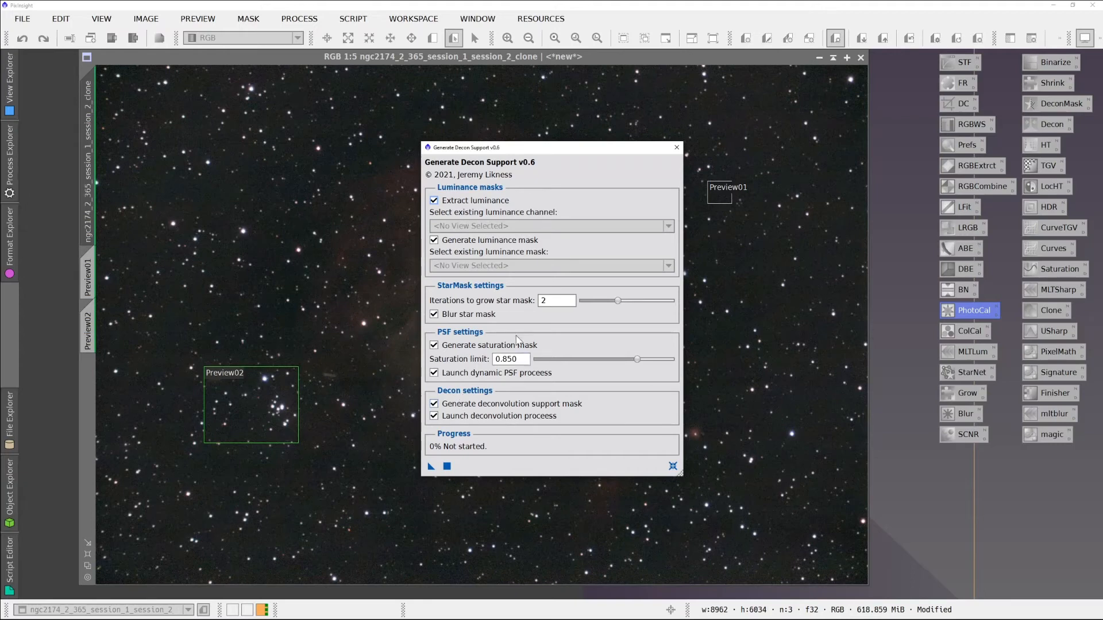
left_click(510, 301)
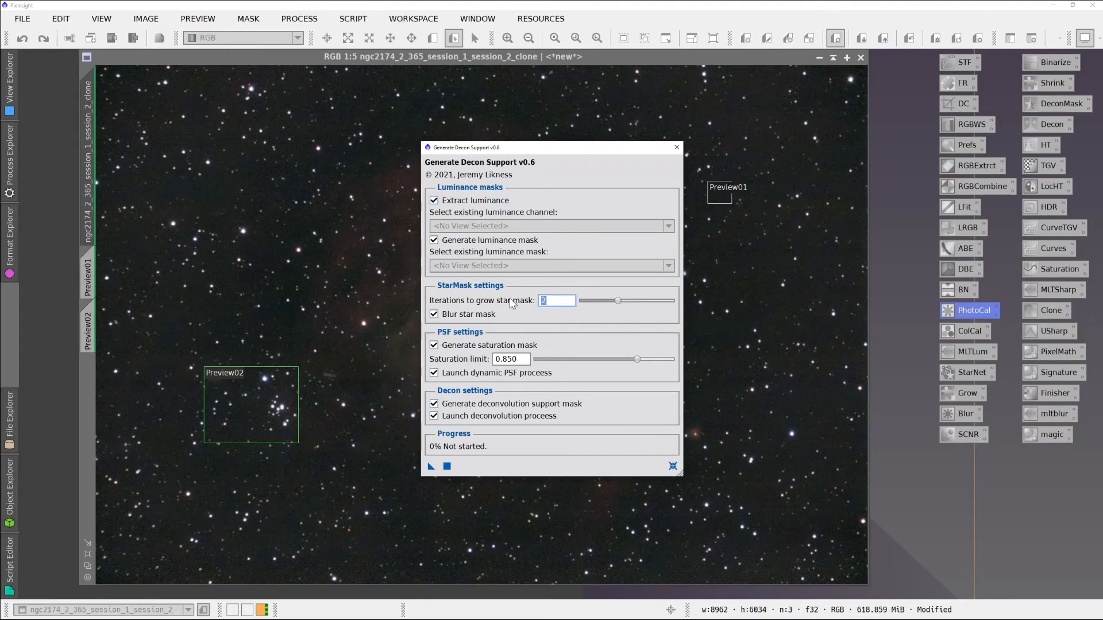
left_click(447, 467)
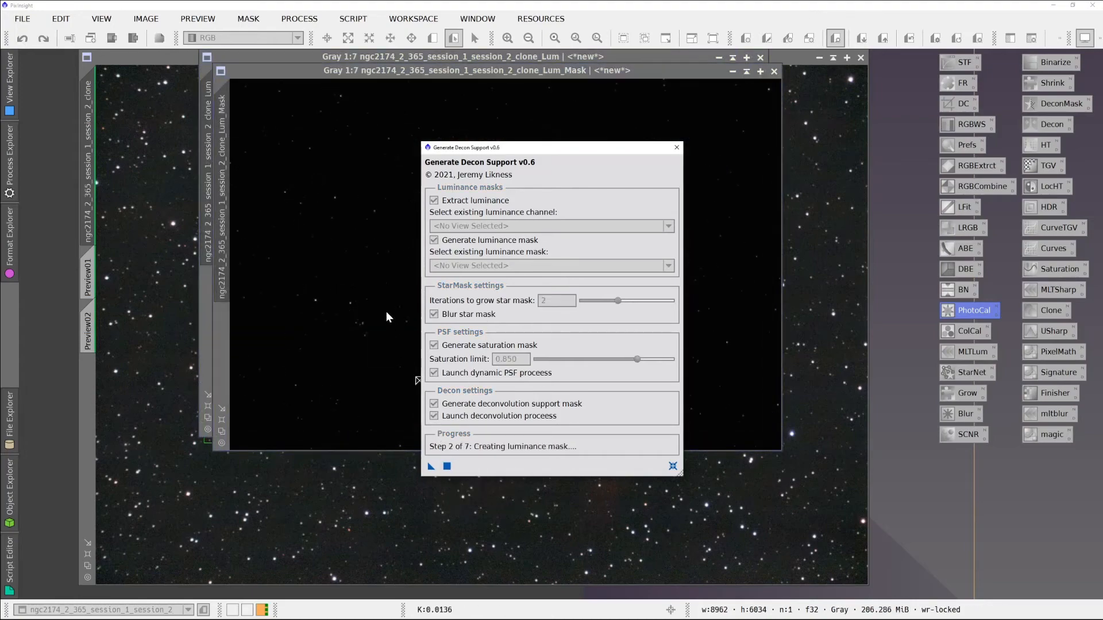
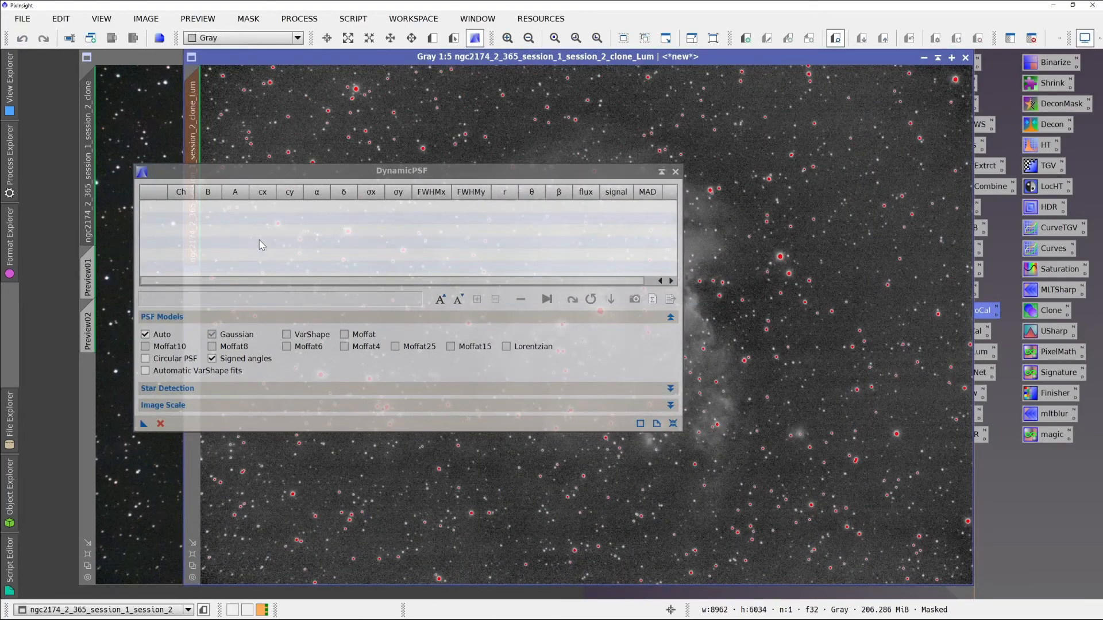
Open the Deconvolution process and arrange its window and the DynamicPSF window so that both clear much of the luminance image
left_click_drag(309, 175, 595, 195)
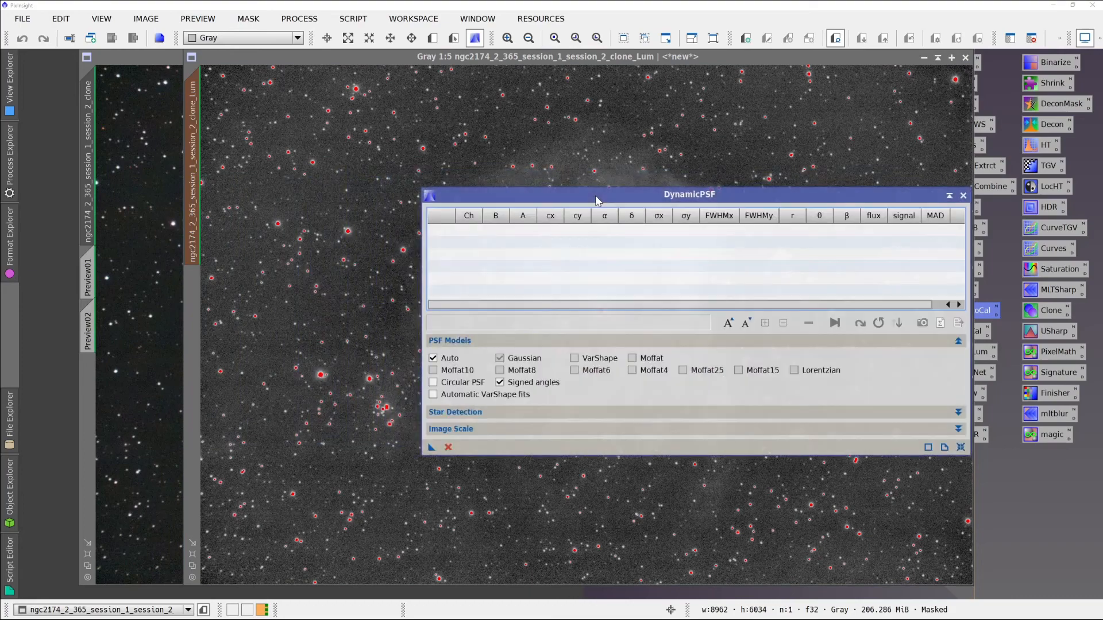
double_click(1052, 125)
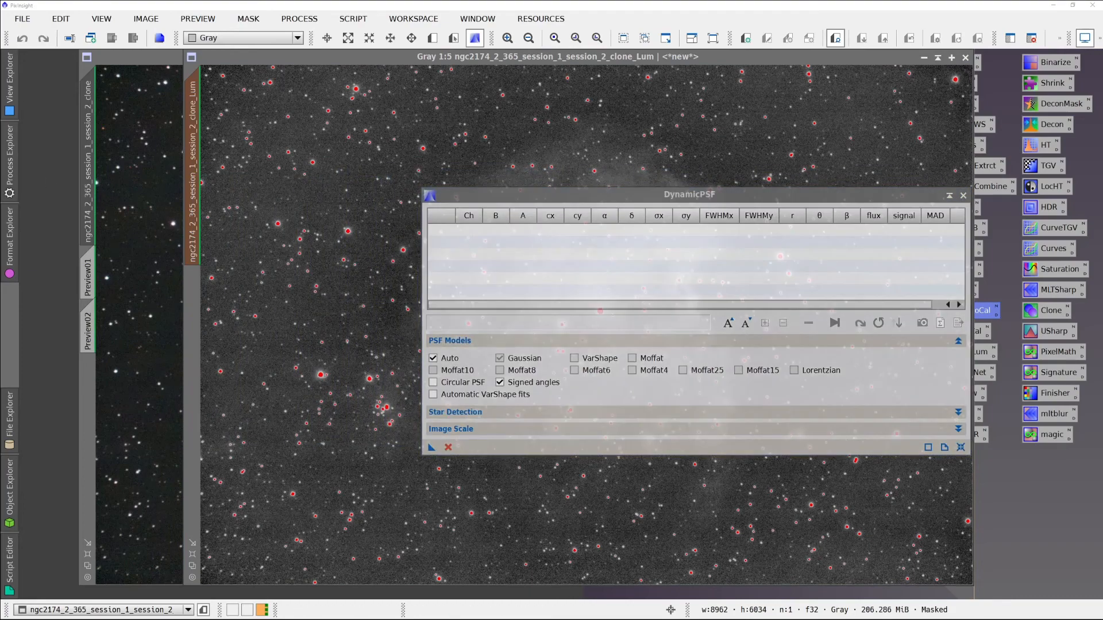
left_click_drag(227, 184, 753, 46)
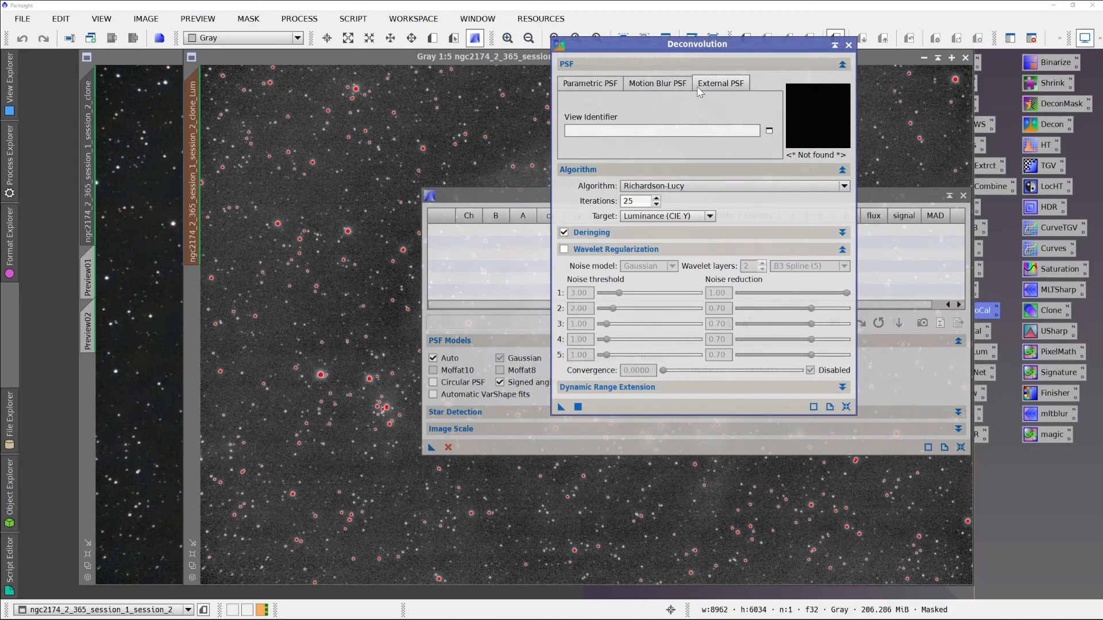
left_click_drag(706, 47, 821, 25)
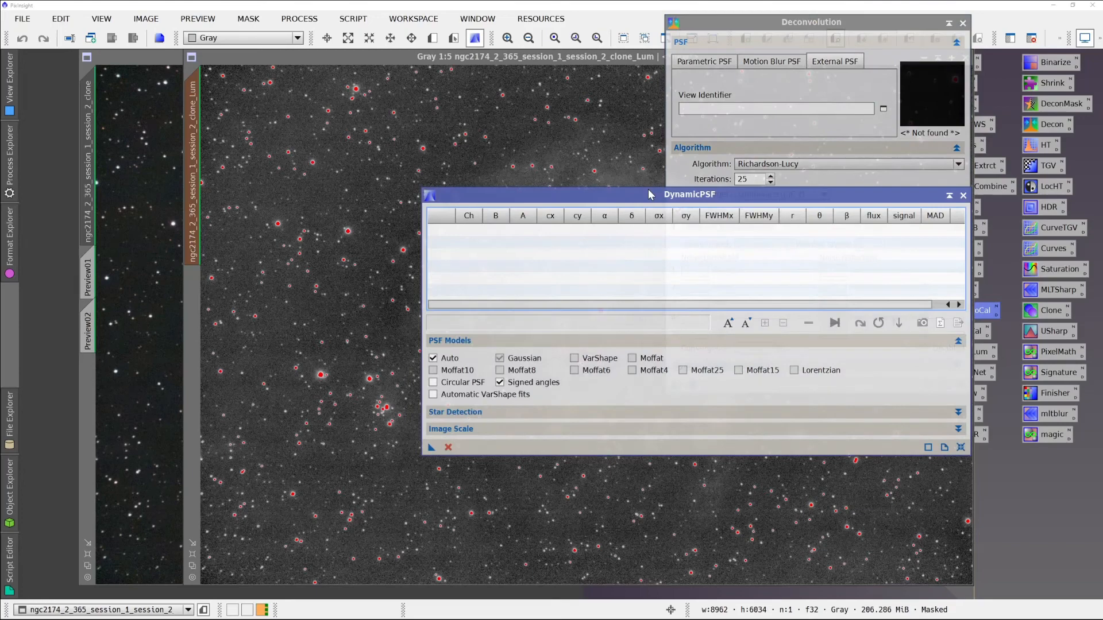
Bring the extracted luminance image to the front and move its window clear of the process windows, exposing more stars
left_click(443, 56)
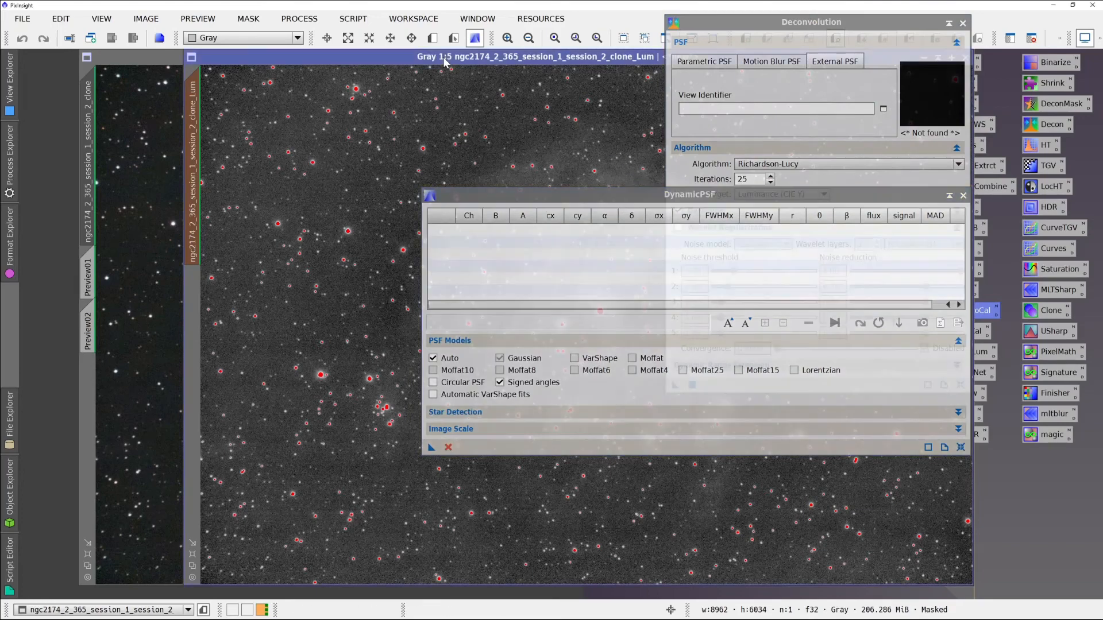
left_click(348, 38)
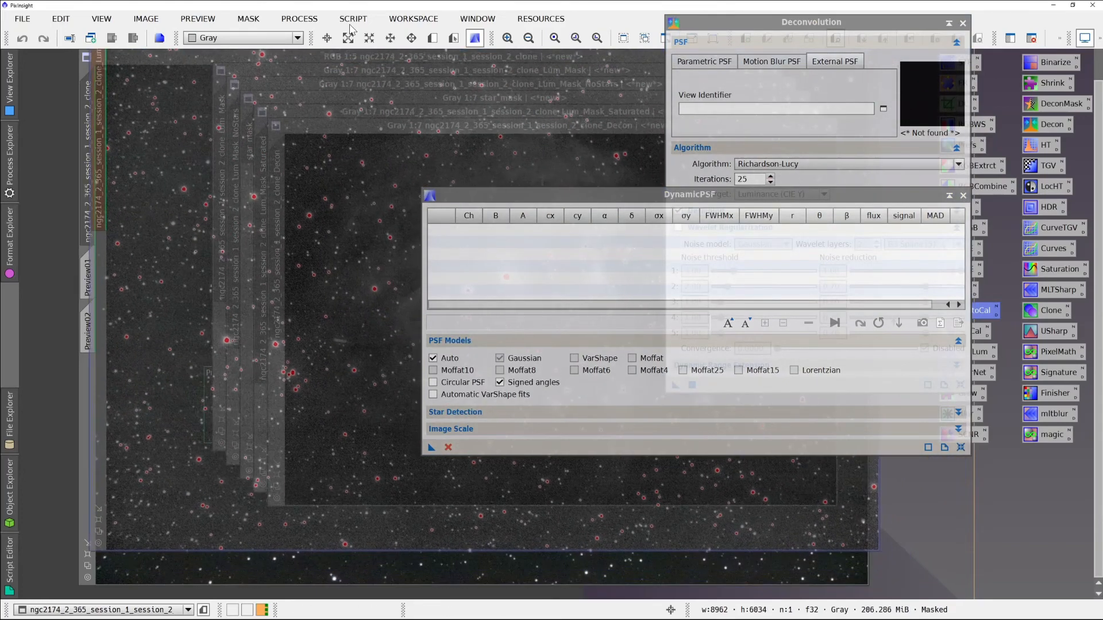
left_click(338, 57)
double_click(337, 57)
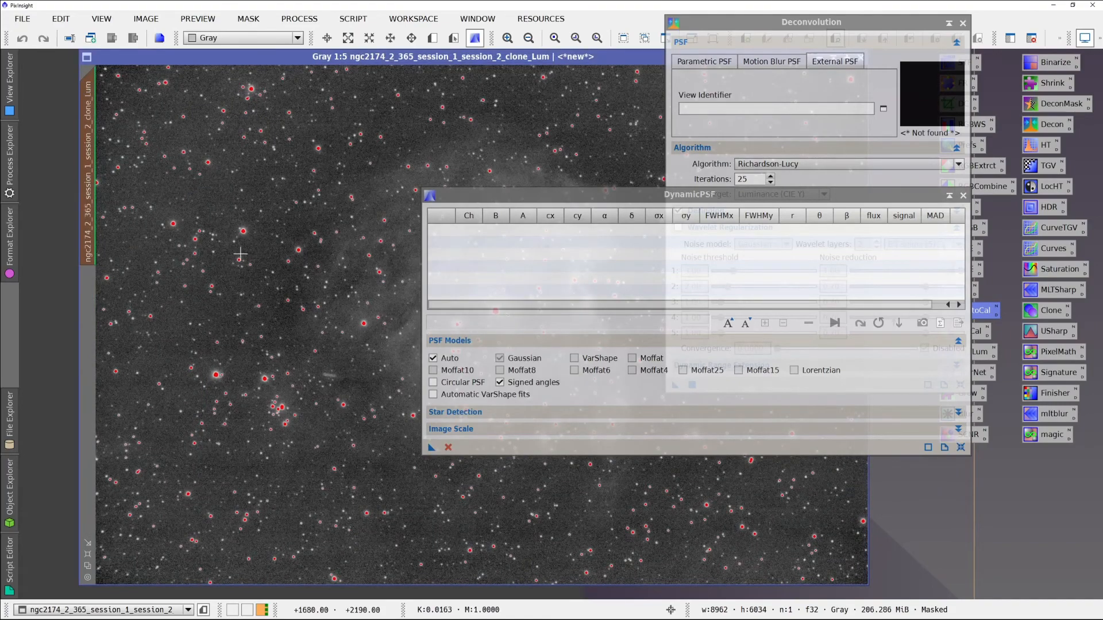
Sample eight small, unsaturated stars with DynamicPSF across the upper-left area of the luminance image
left_click(127, 145)
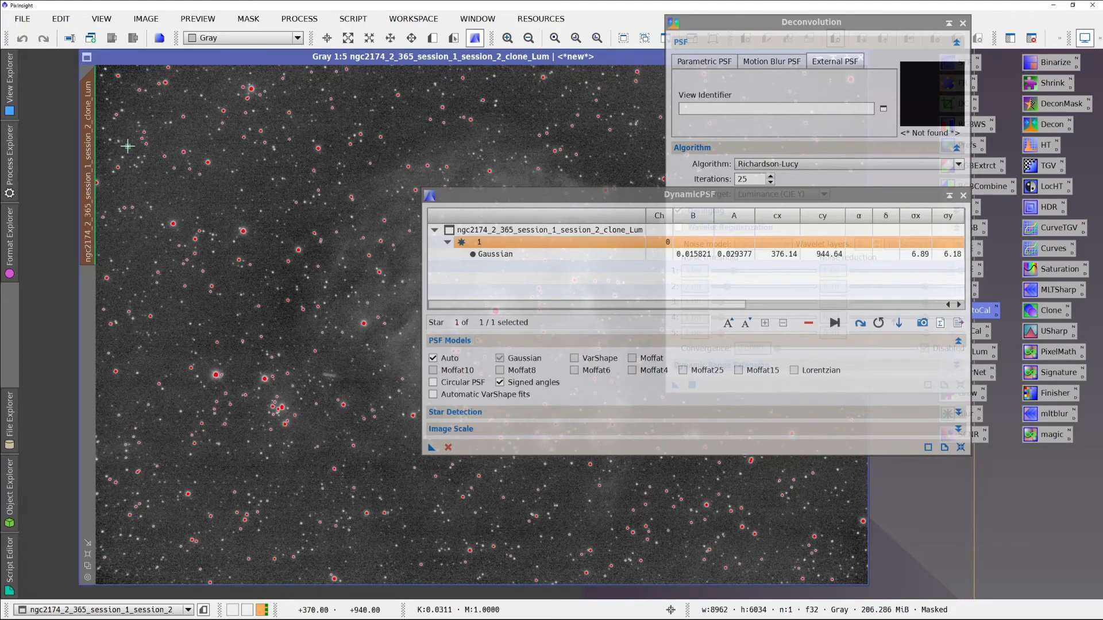
left_click(169, 122)
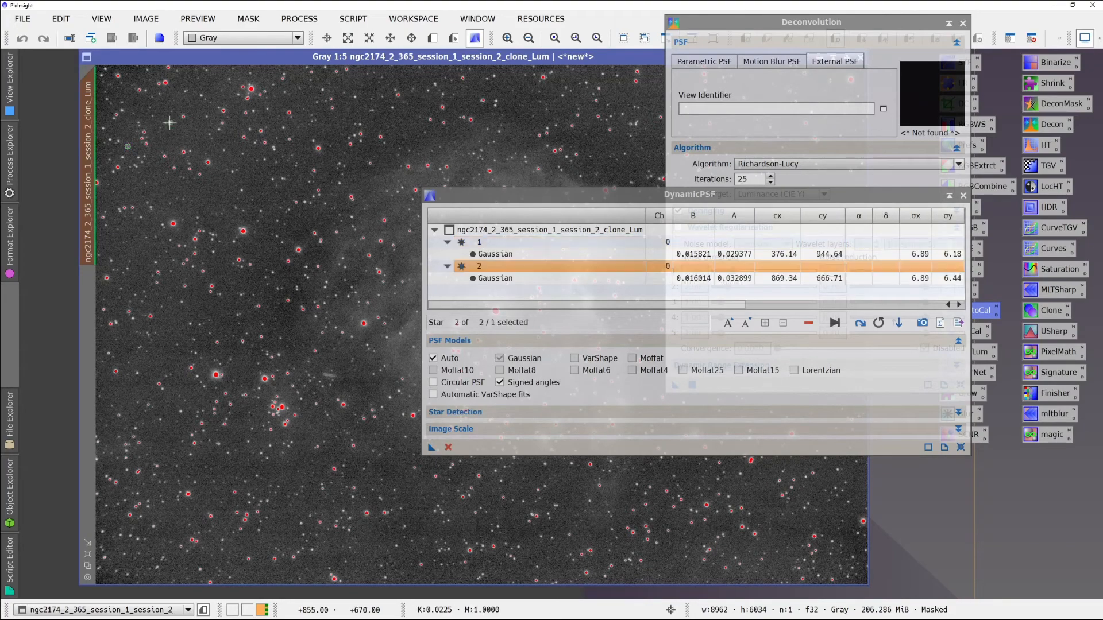
left_click(200, 95)
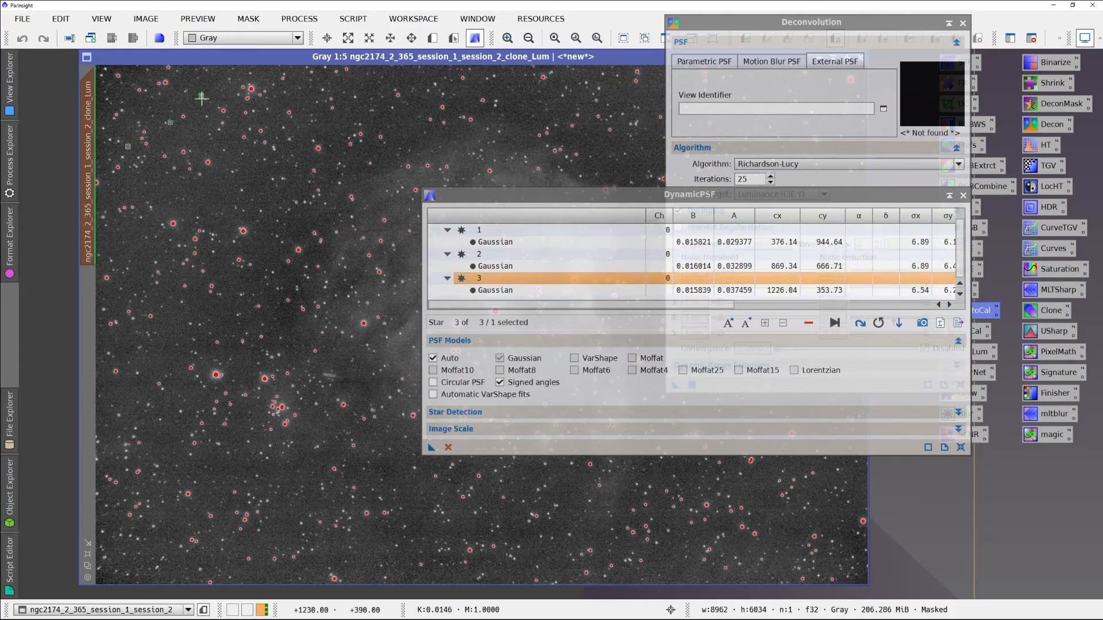
left_click(253, 111)
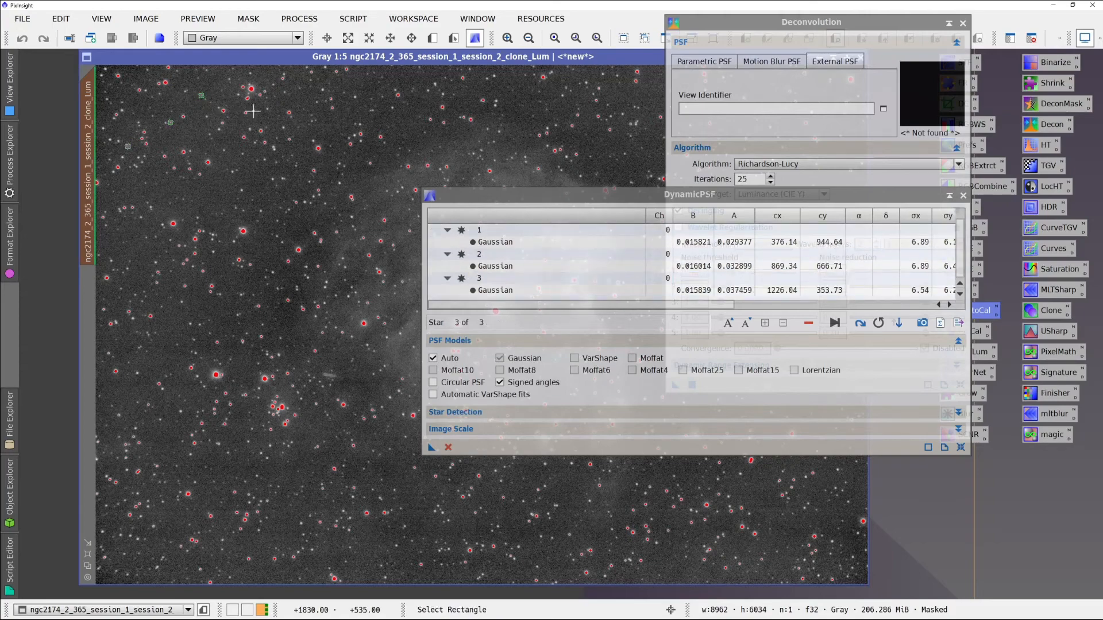
left_click(283, 127)
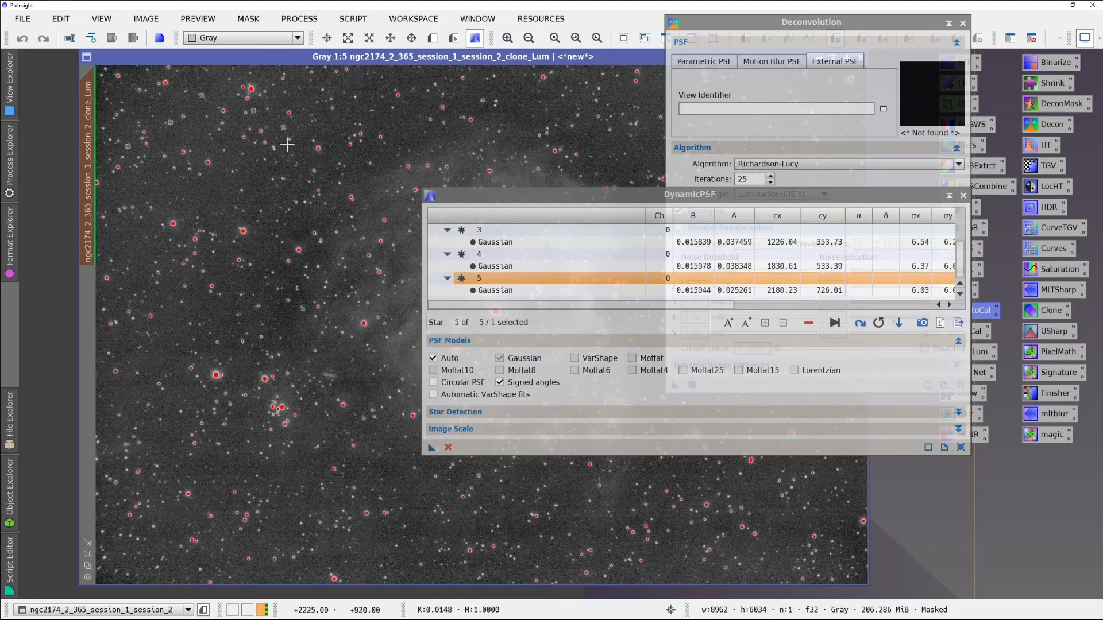
left_click(312, 141)
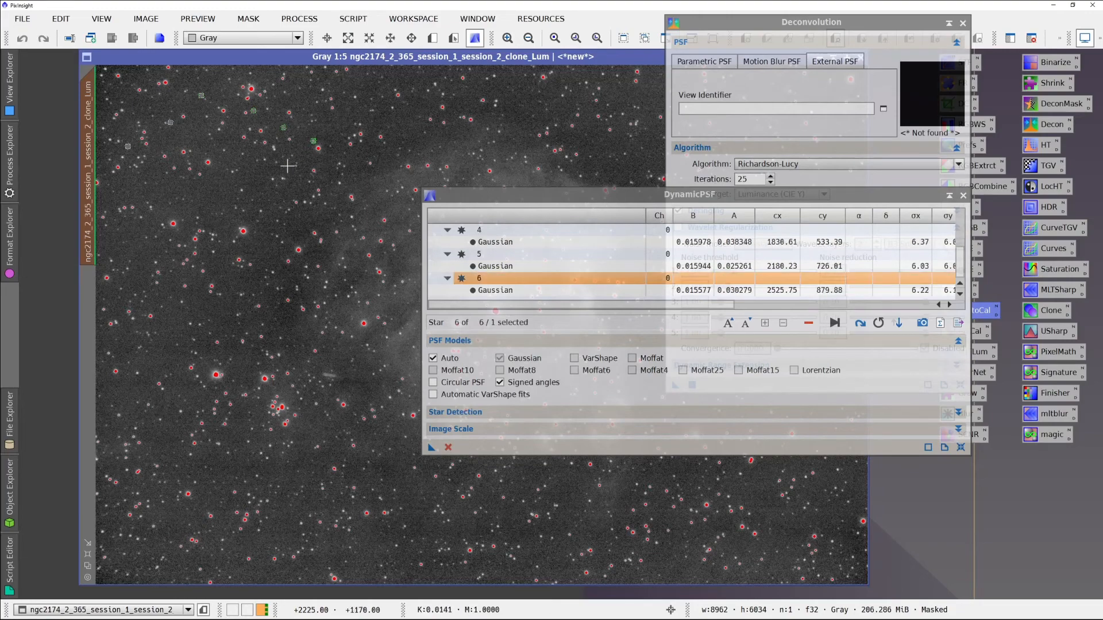
left_click(241, 191)
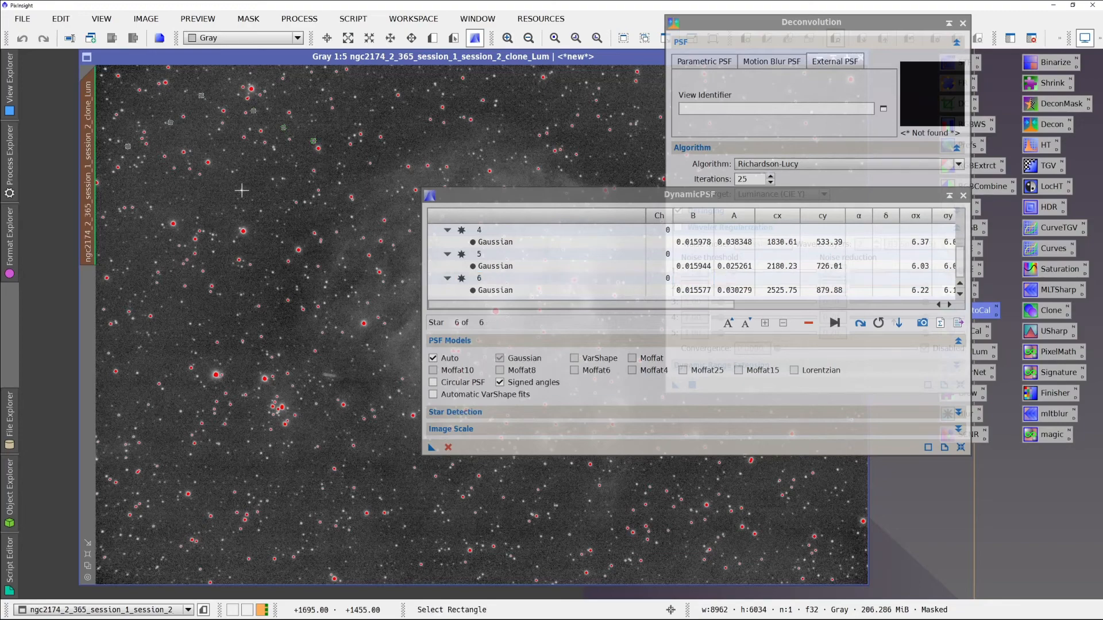
left_click(260, 212)
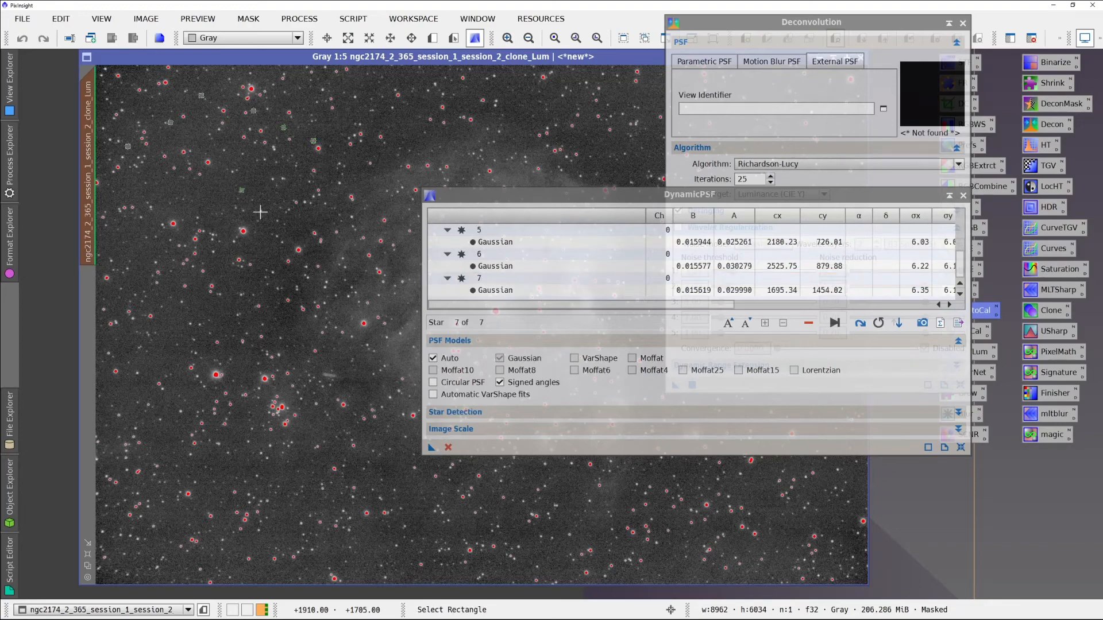
Add six more DynamicPSF star samples down the image's left side, near its lower middle and at its upper edge
left_click(212, 251)
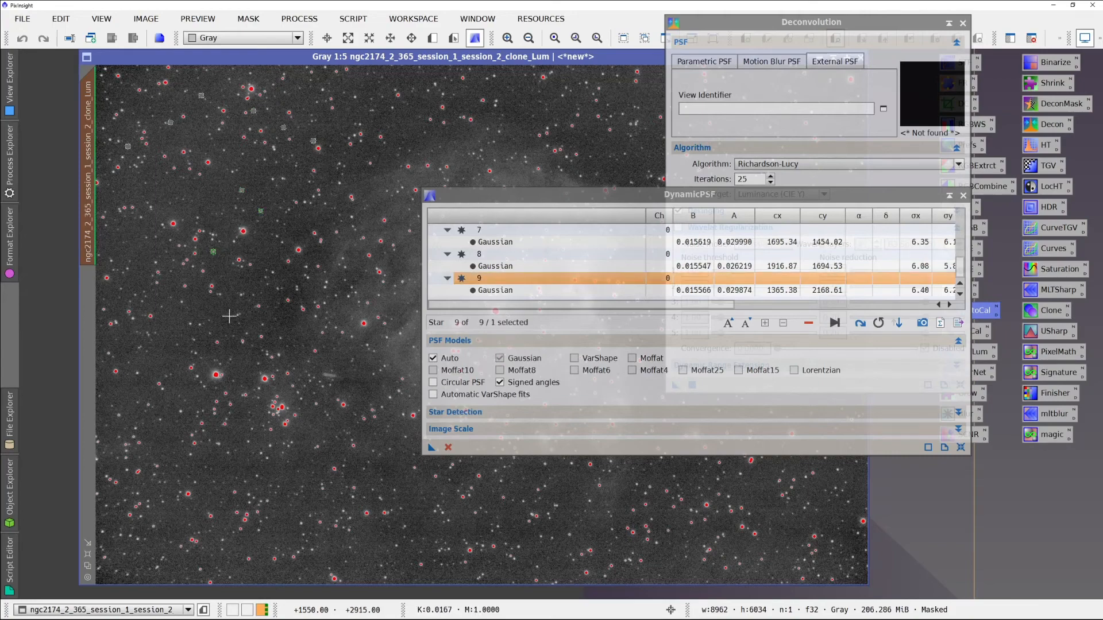
left_click(190, 325)
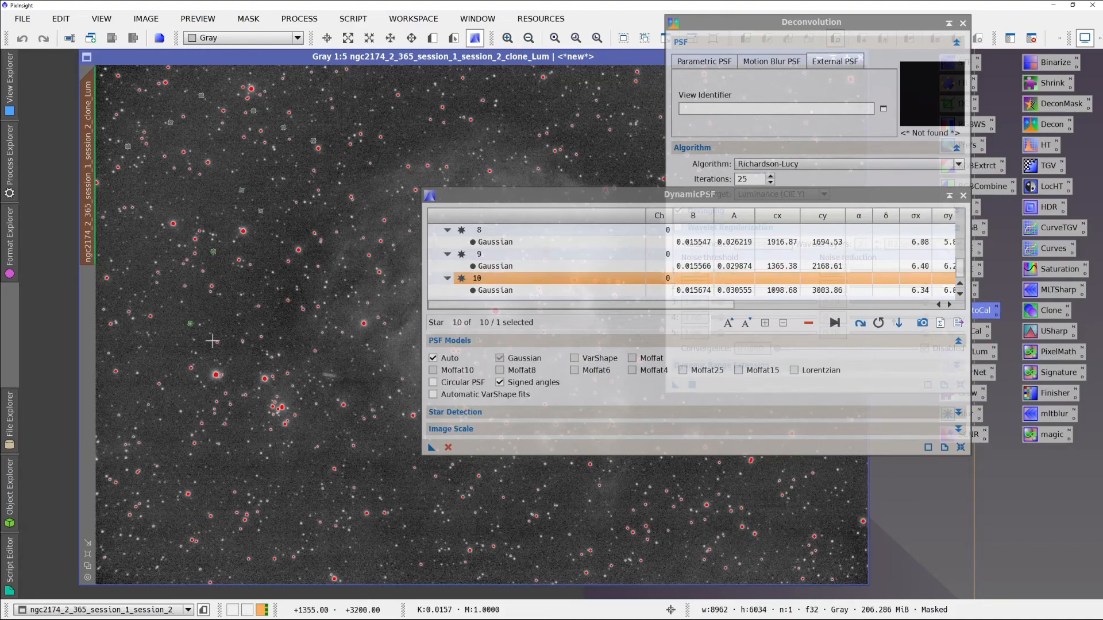
left_click(278, 356)
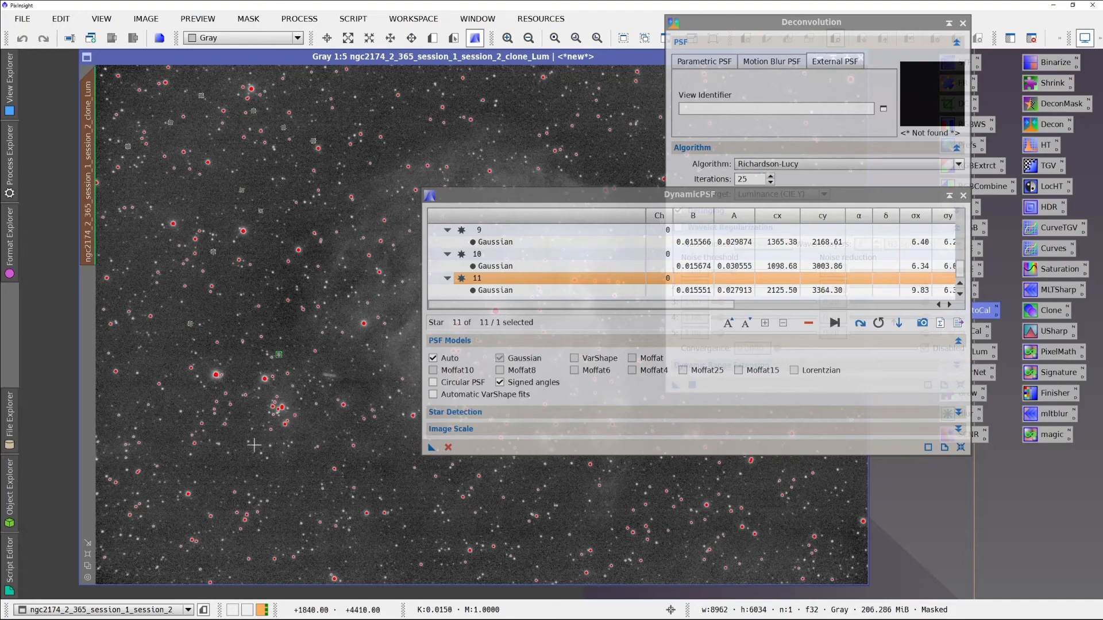
left_click(191, 454)
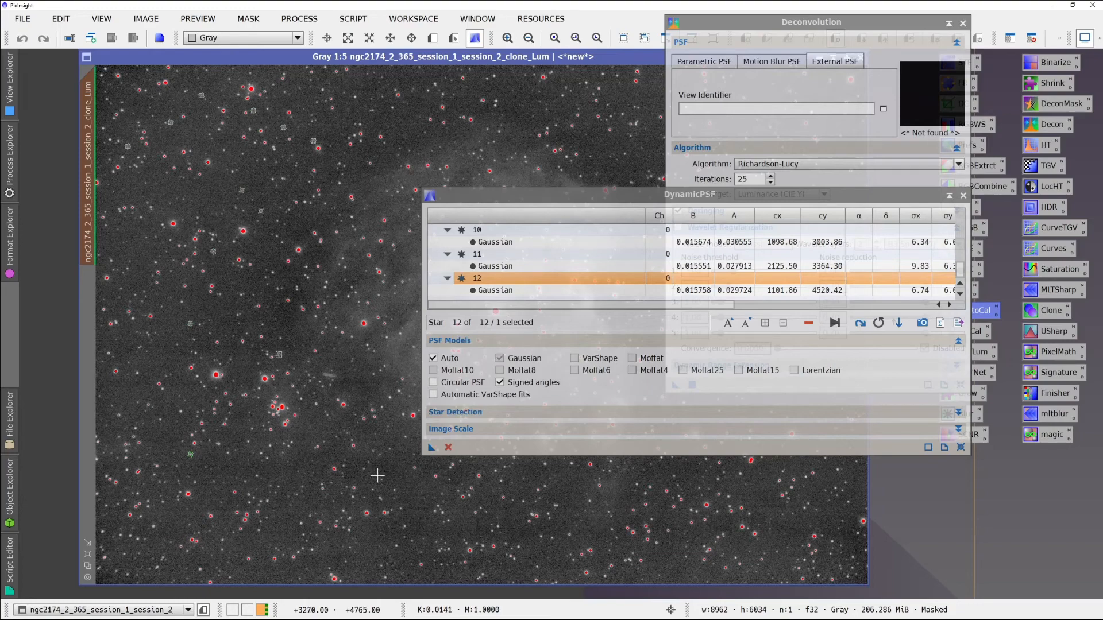
left_click(442, 513)
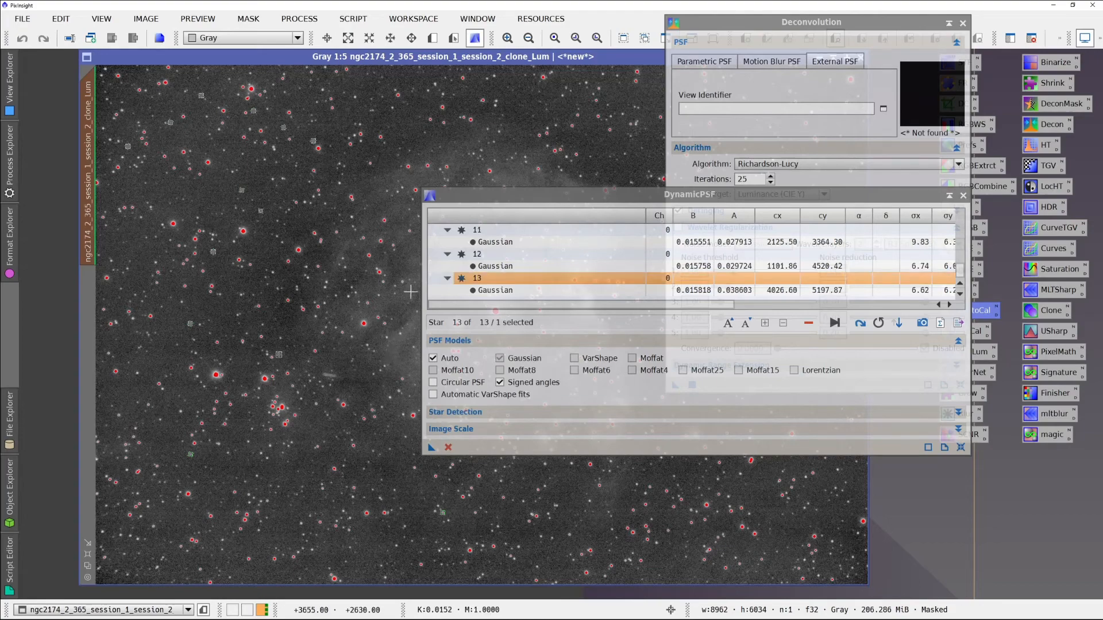
left_click(493, 76)
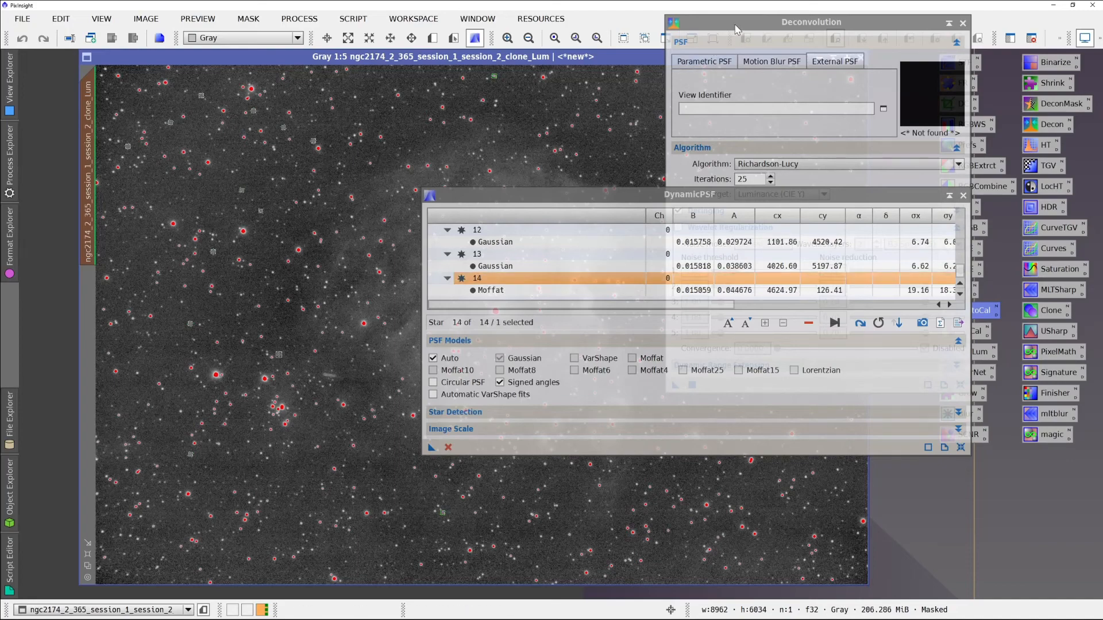
Move the Deconvolution window aside and sample three stars in the upper-right area of the luminance image
left_click_drag(736, 29, 853, 32)
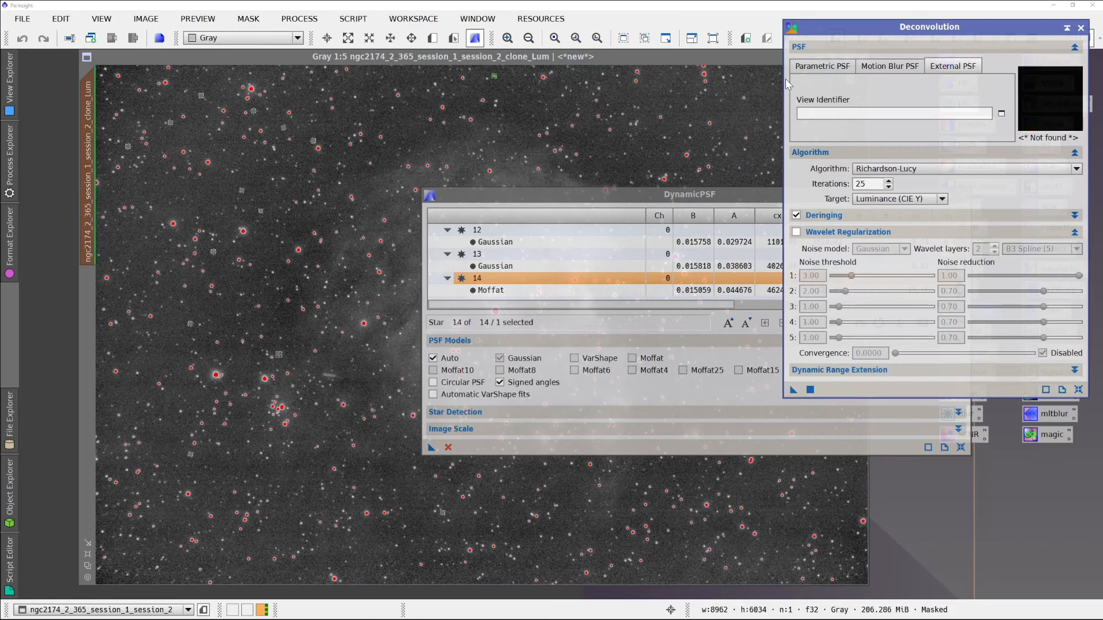
left_click(706, 91)
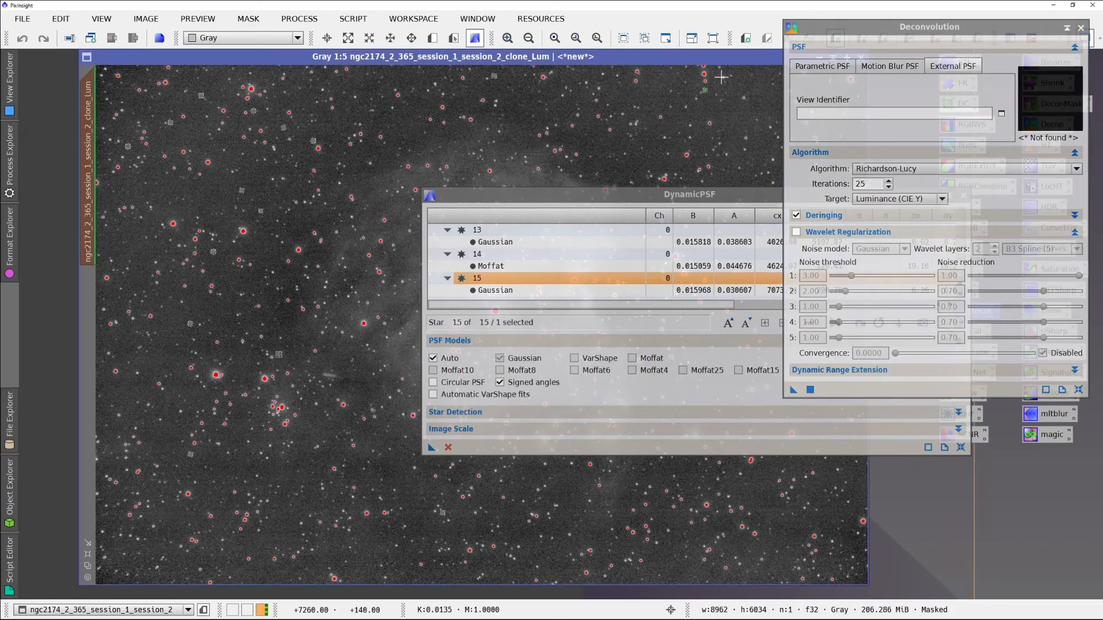
left_click(724, 77)
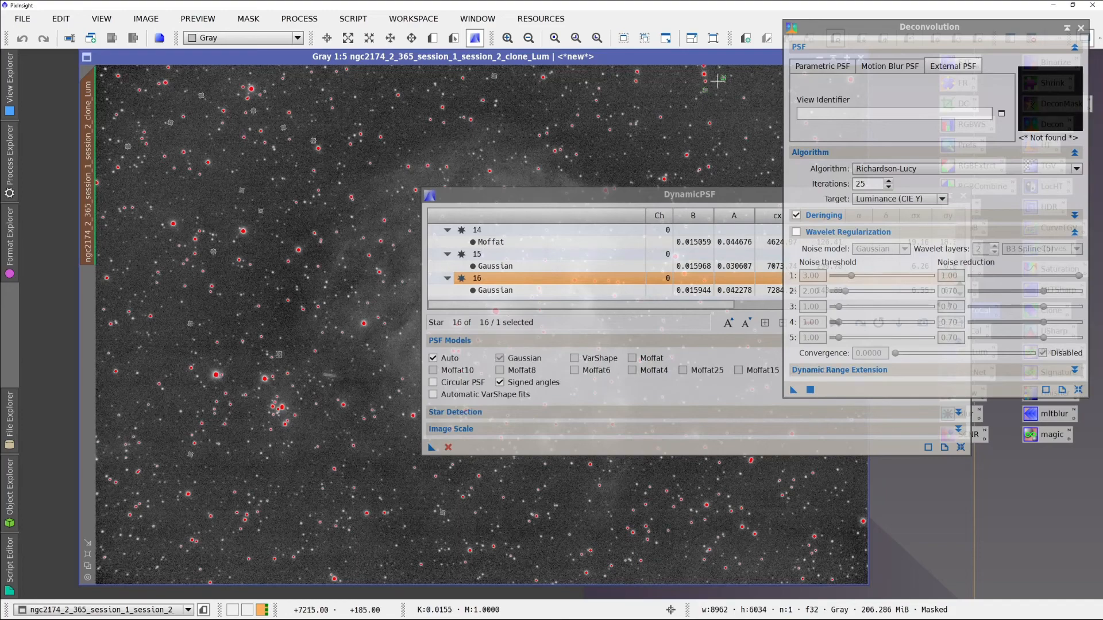
left_click(690, 125)
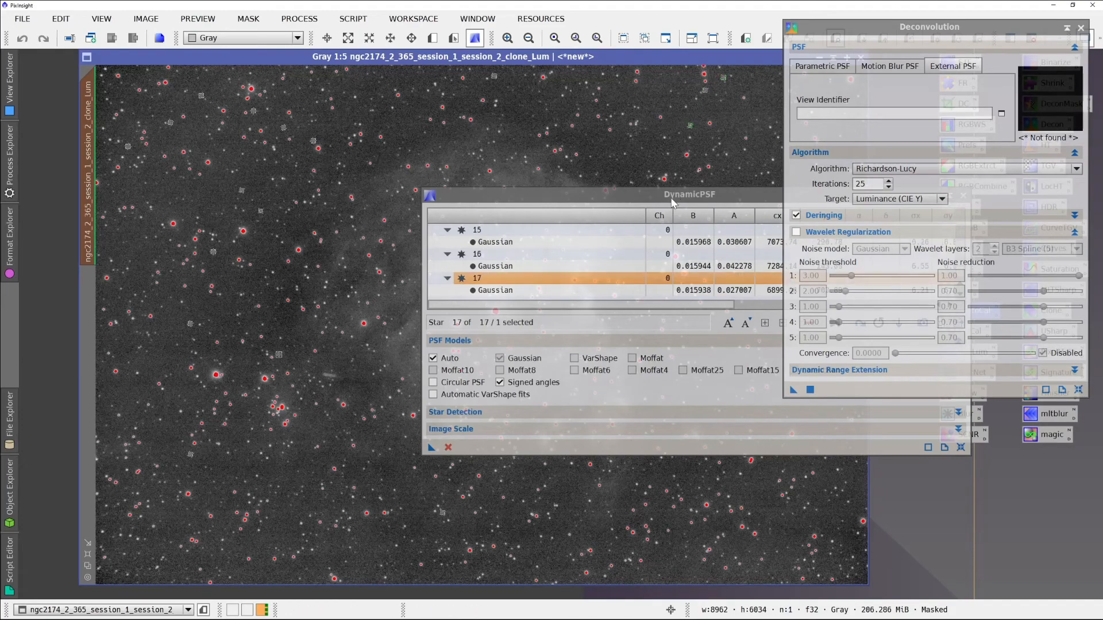
Move the DynamicPSF window off the nebula and sample stars in and around it, bringing the set to 40 stars
left_click_drag(668, 195, 753, 286)
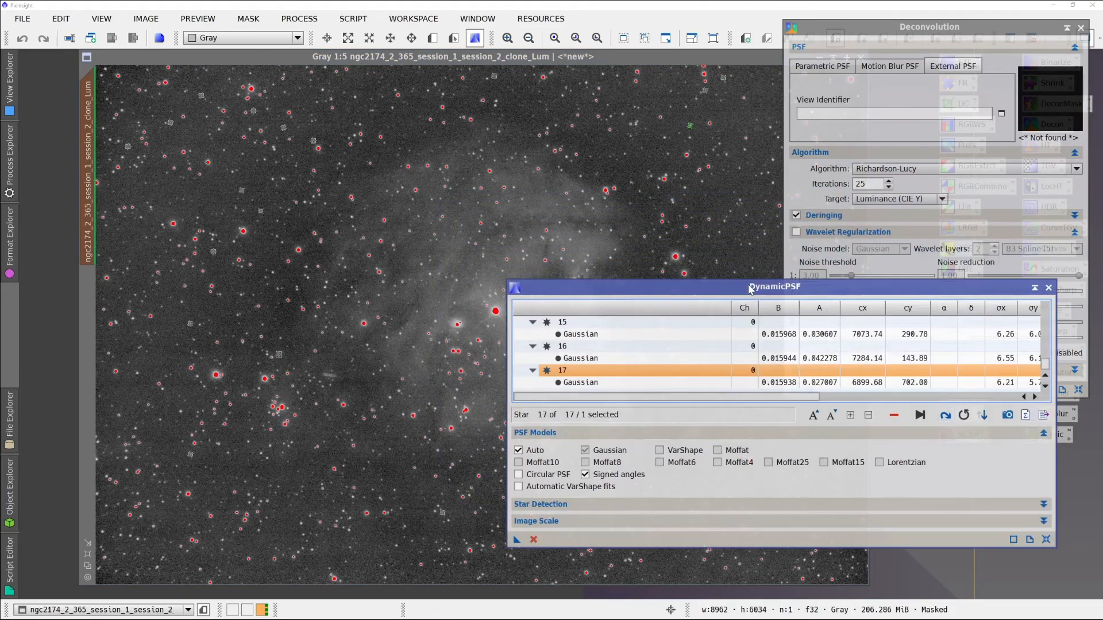
left_click(660, 237)
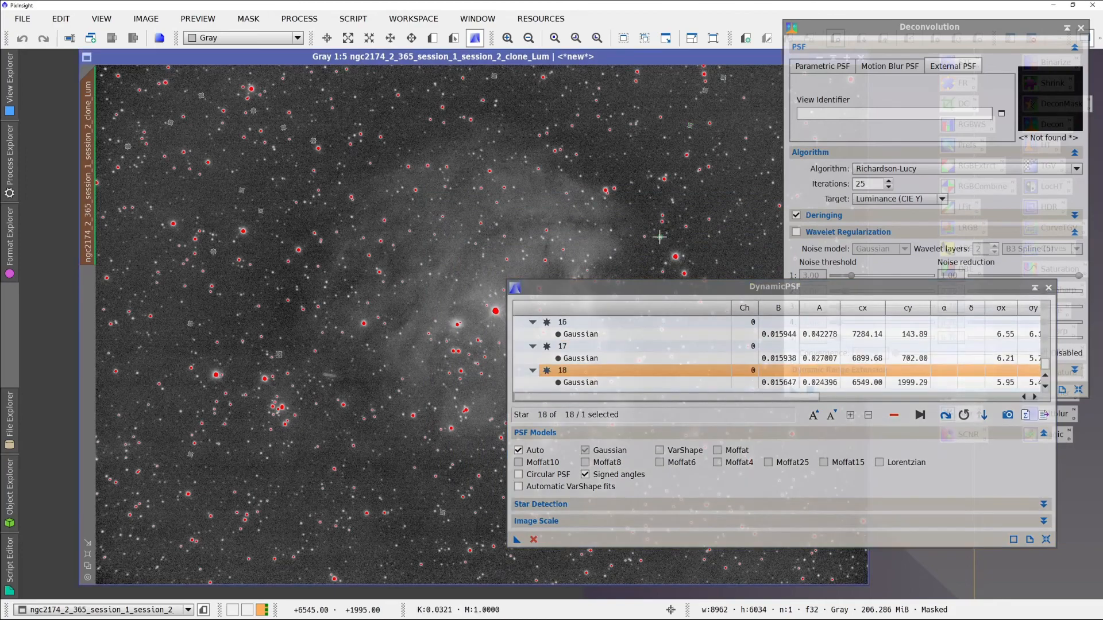
left_click(667, 232)
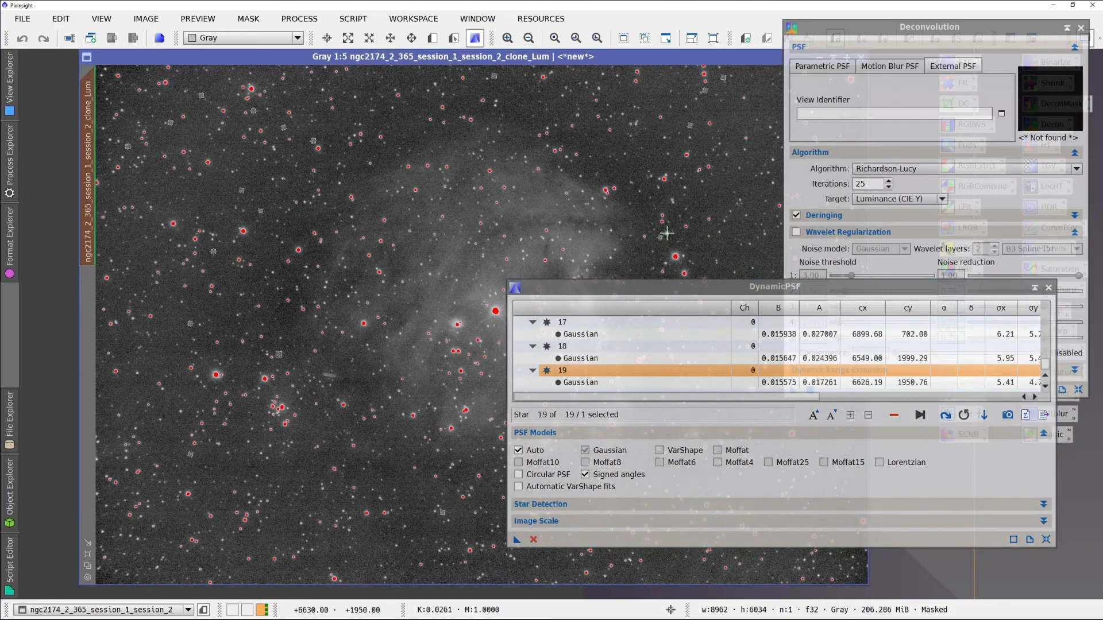
left_click(609, 259)
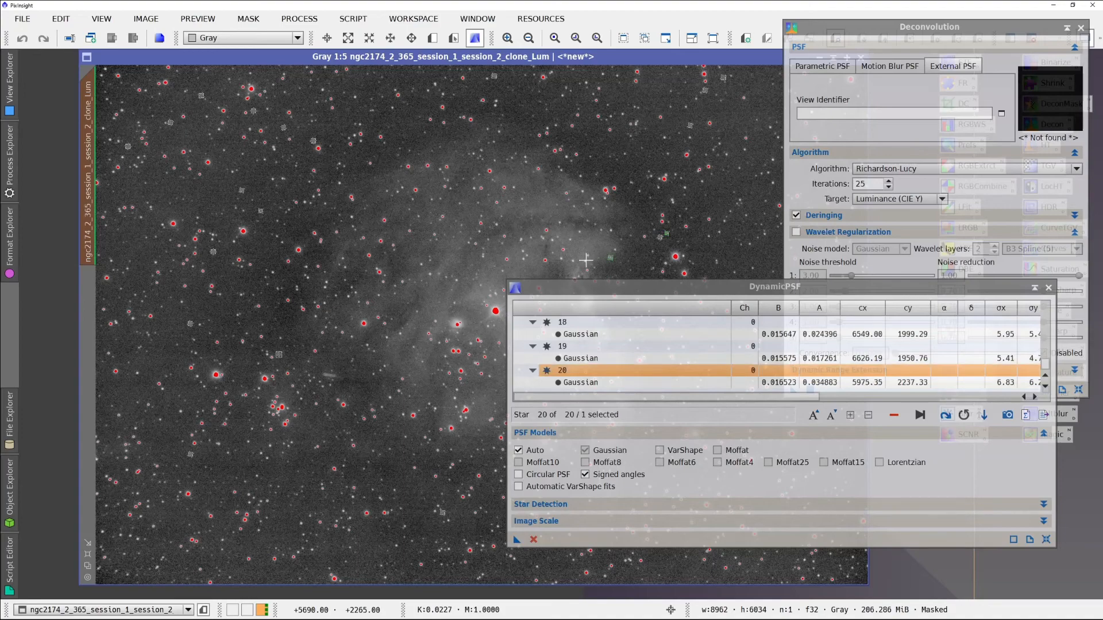
left_click(586, 260)
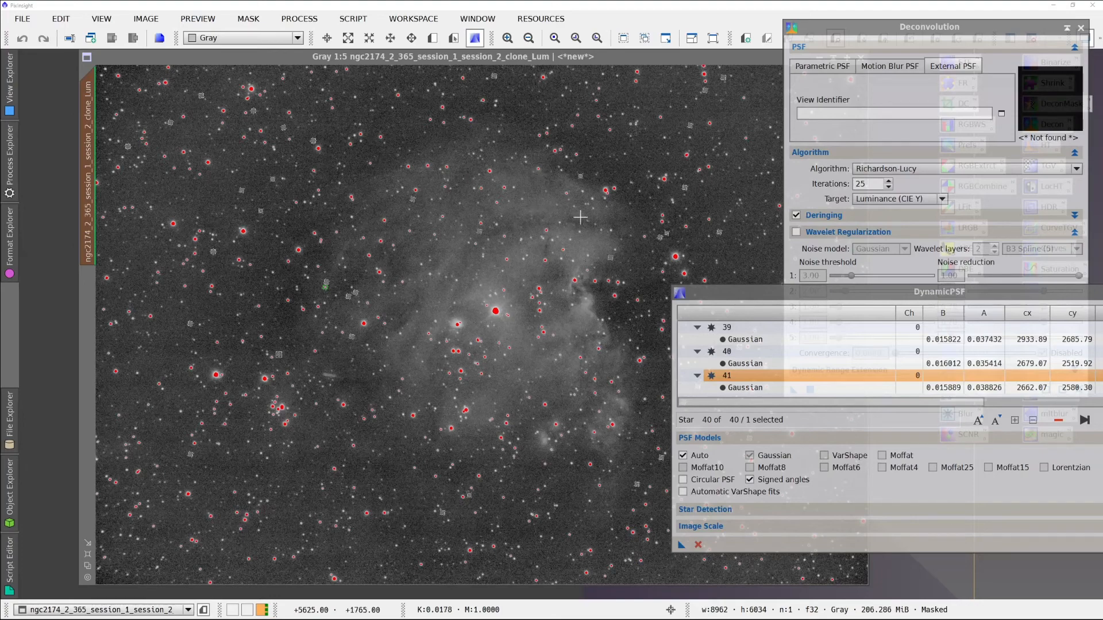
Generate a synthetic PSF image from all the sampled stars and end the DynamicPSF session
left_click_drag(790, 290, 390, 131)
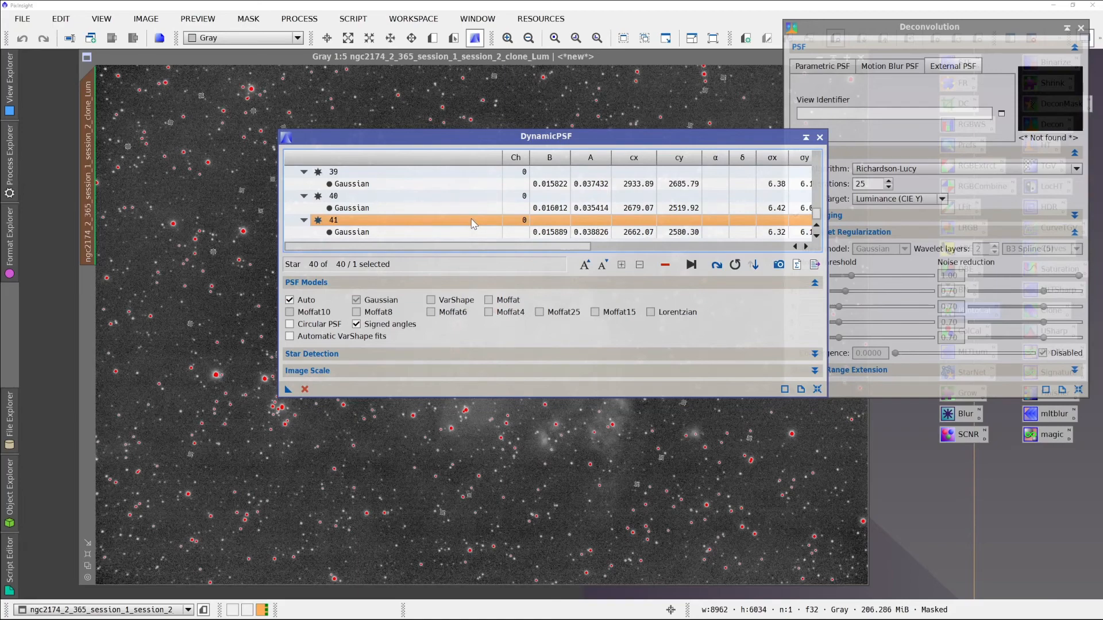
key("ctrl+a")
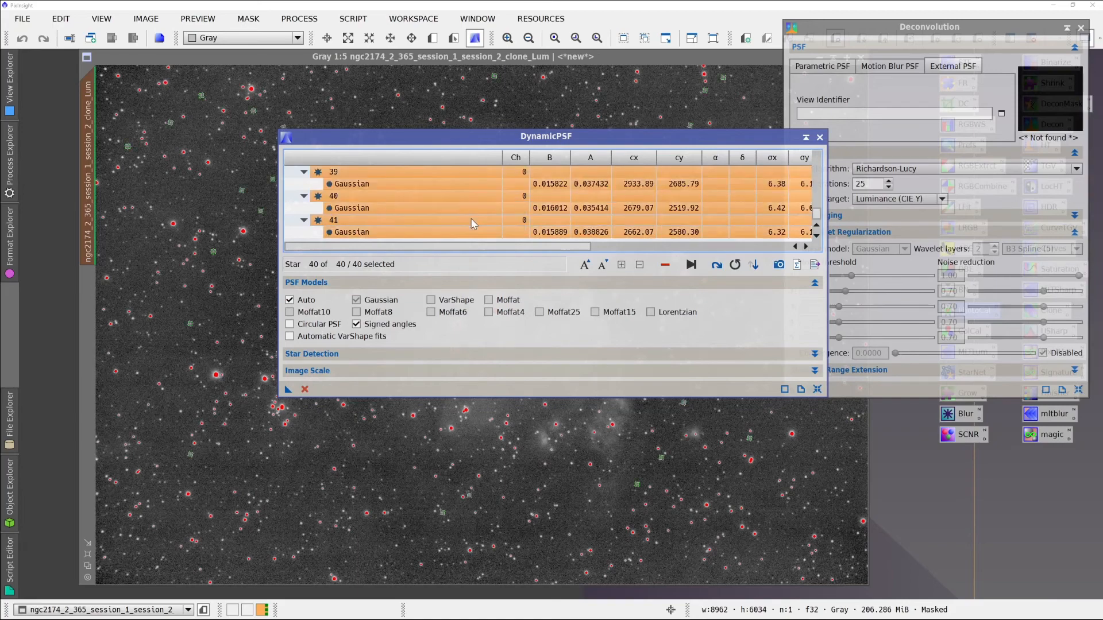
left_click(779, 265)
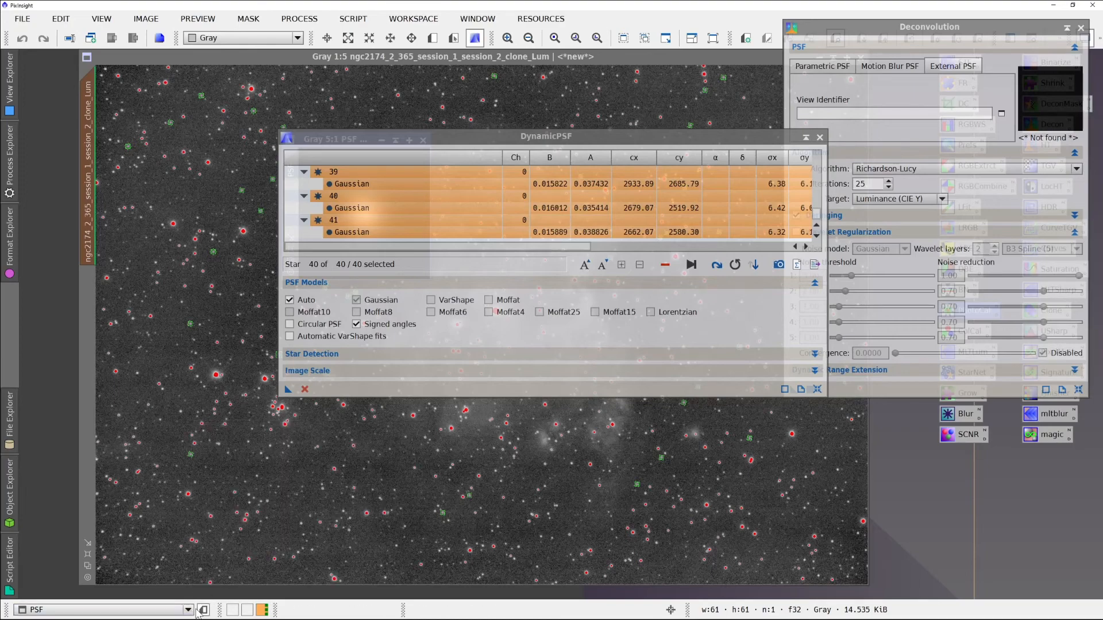
mouse_move(192, 613)
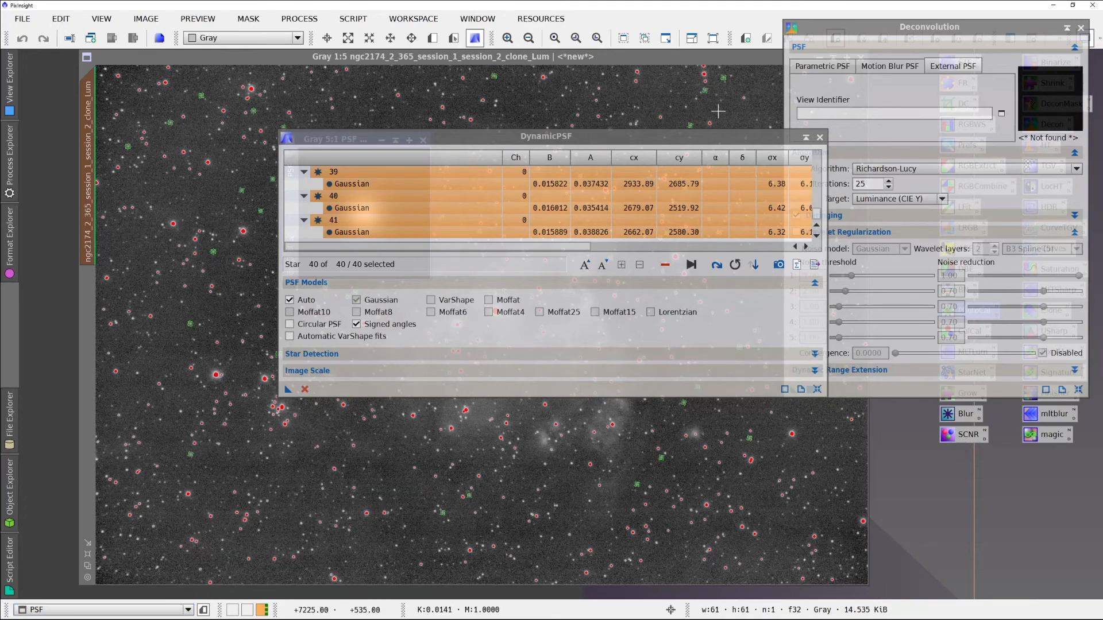
left_click(819, 137)
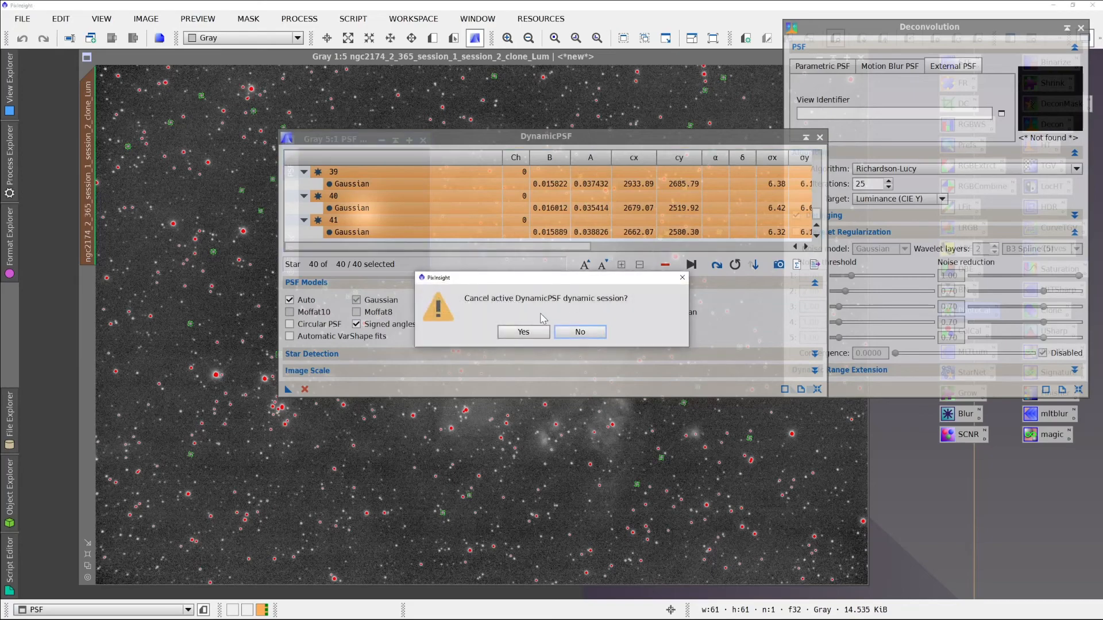
left_click(523, 333)
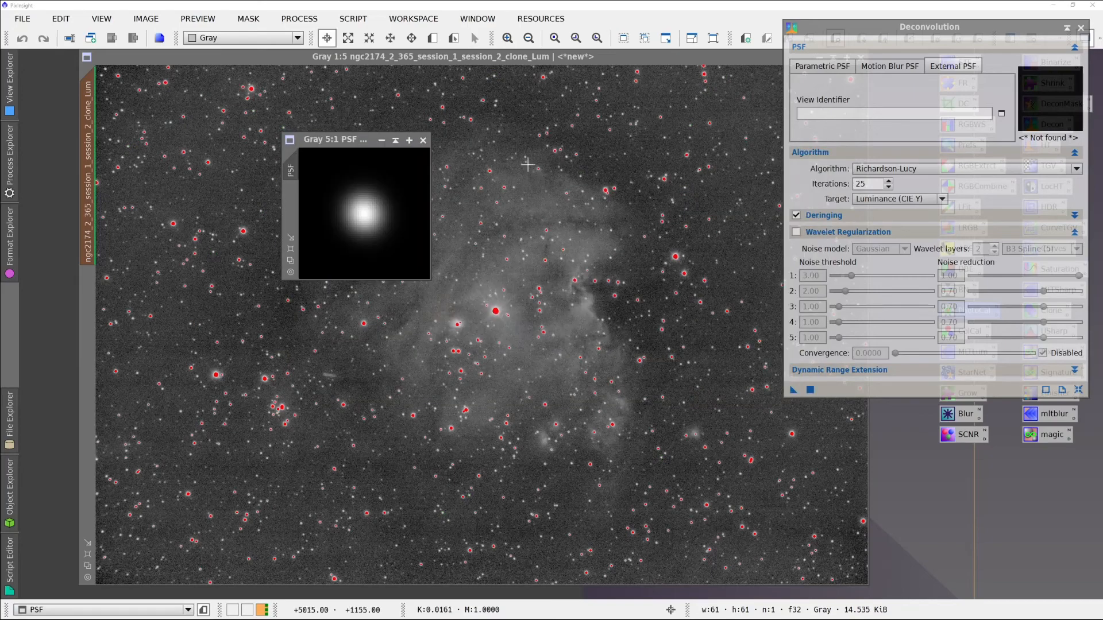
Close the extracted luminance image and the Lum_Mask_Saturated image, discarding the latter's unsaved pixel data
left_click_drag(491, 58, 393, 87)
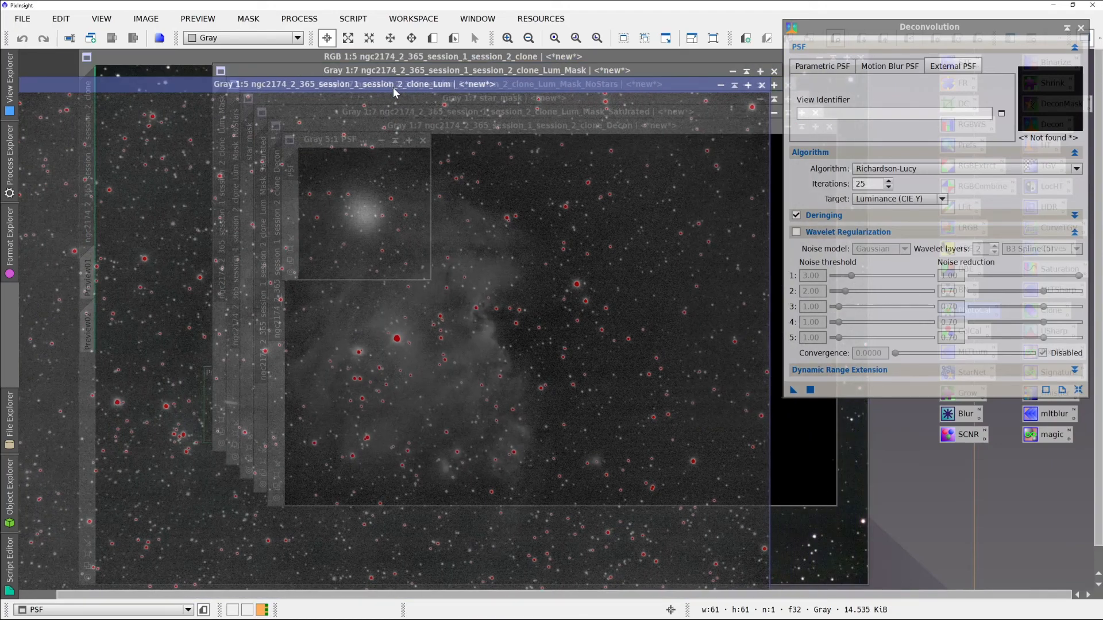
left_click(761, 85)
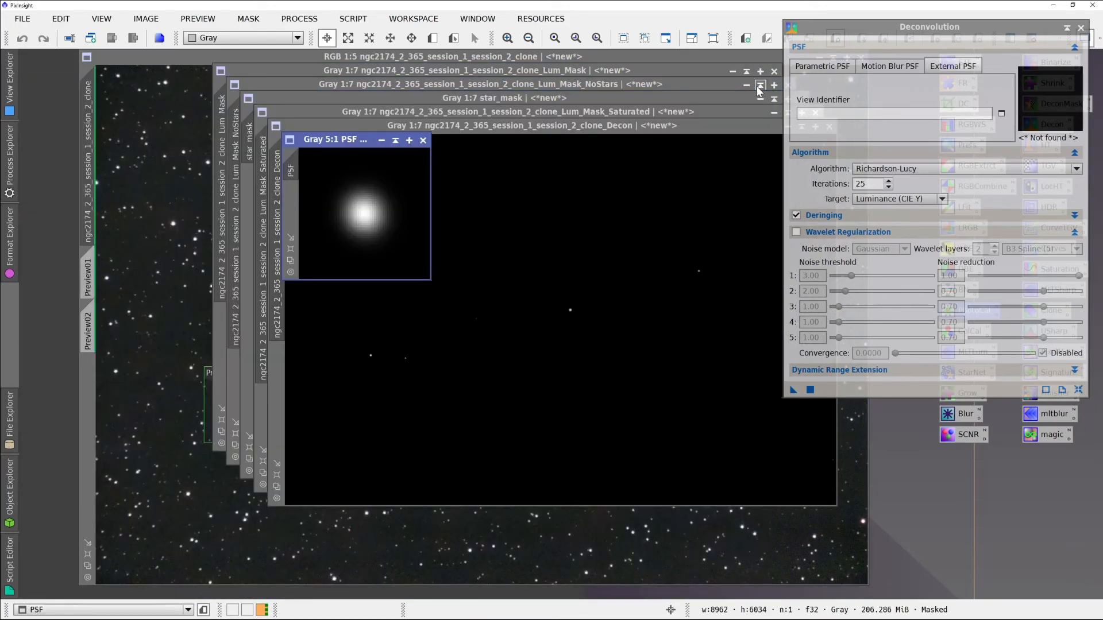
left_click(597, 111)
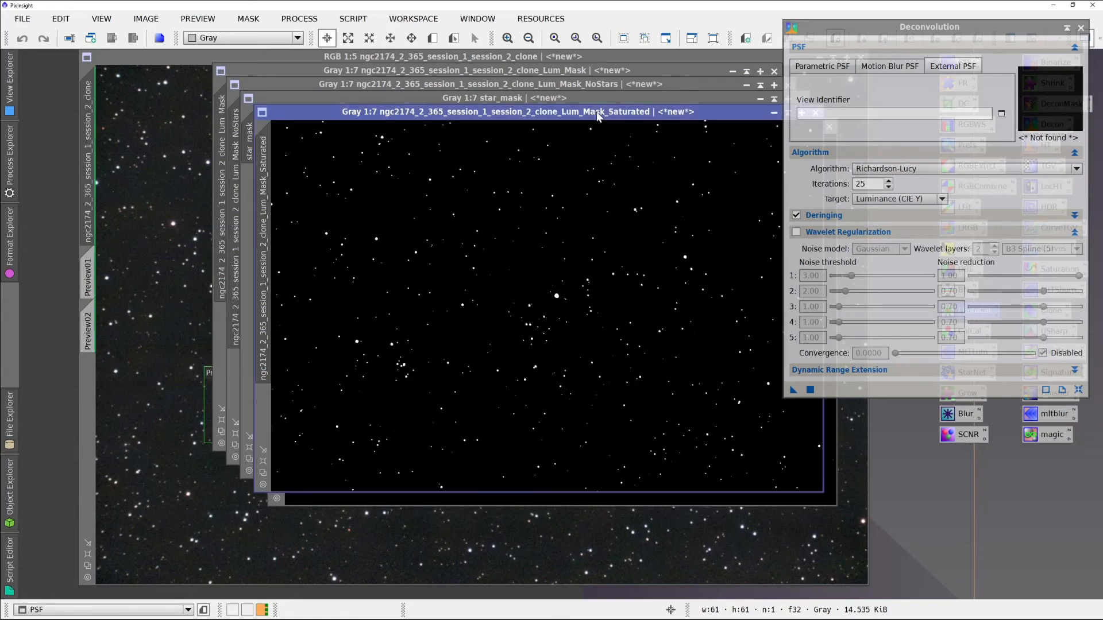
left_click_drag(584, 116, 530, 125)
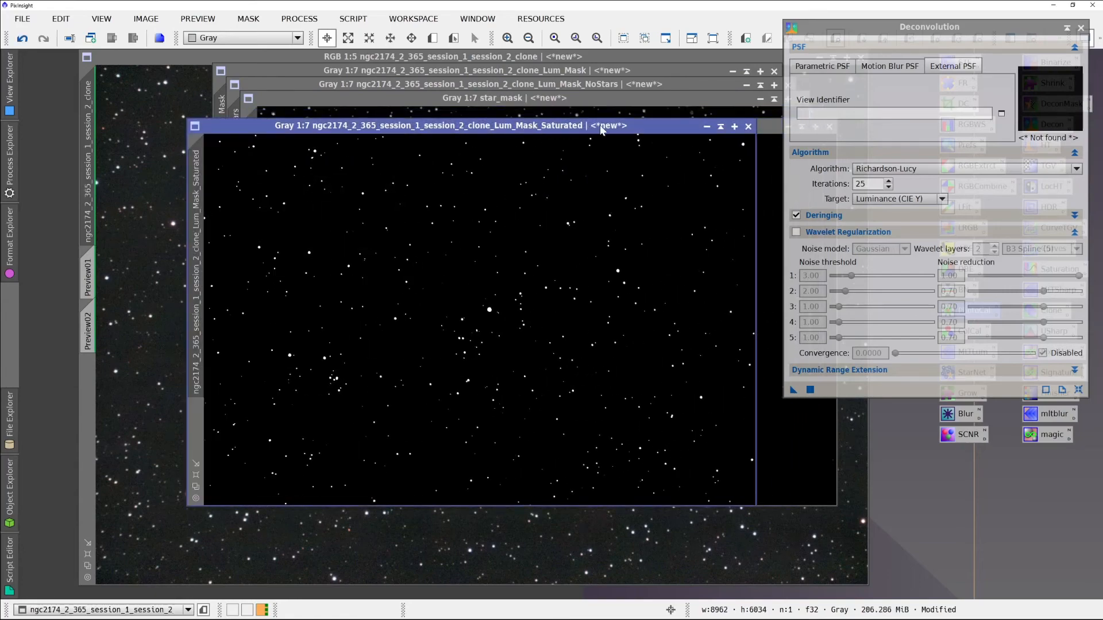
left_click(747, 126)
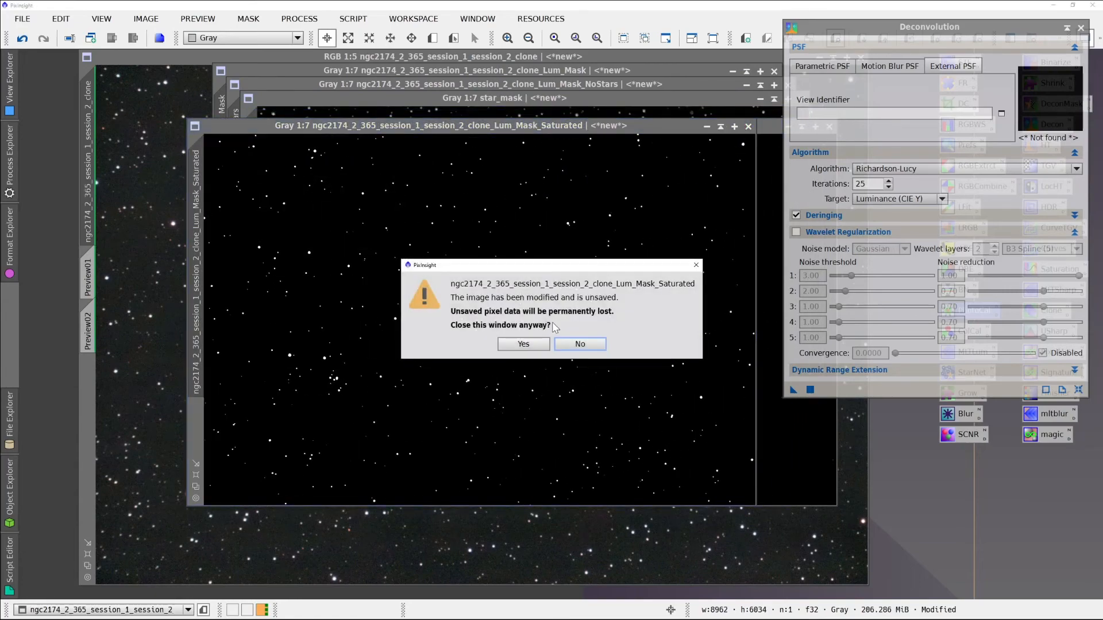
left_click(524, 343)
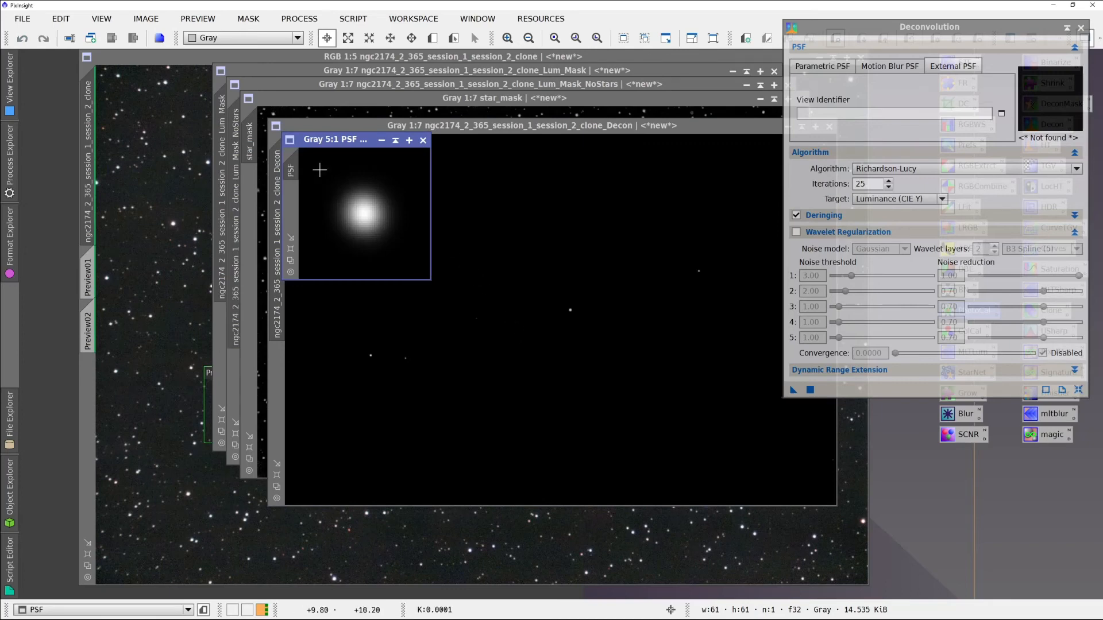
Display Preview02 of the RGB clone, apply star_mask to it as the mask and hide the mask overlay
left_click(169, 61)
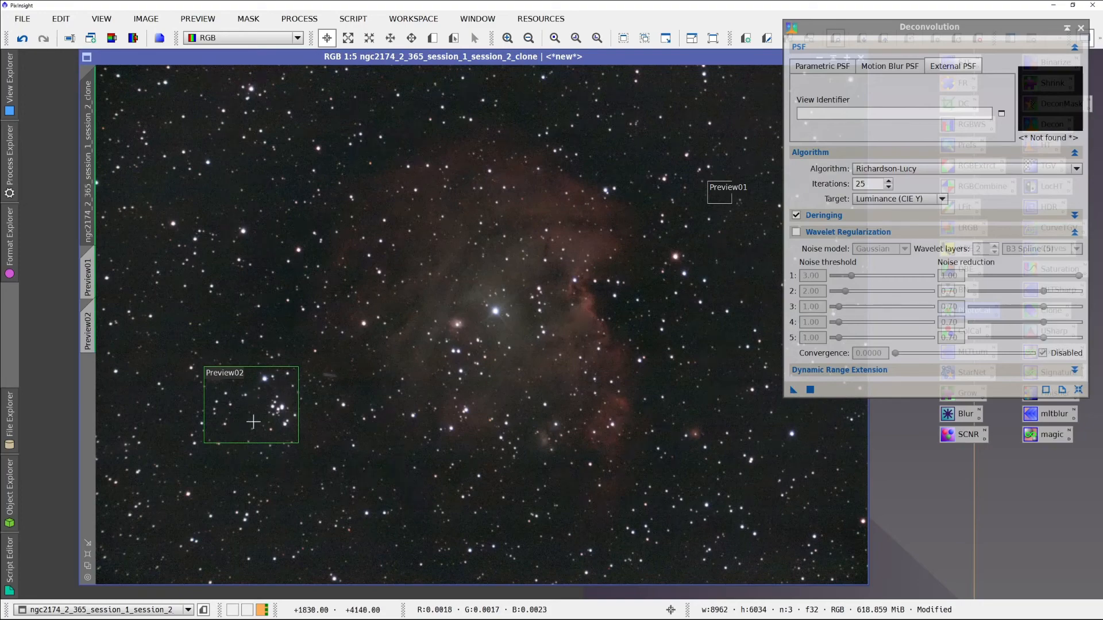
left_click(94, 343)
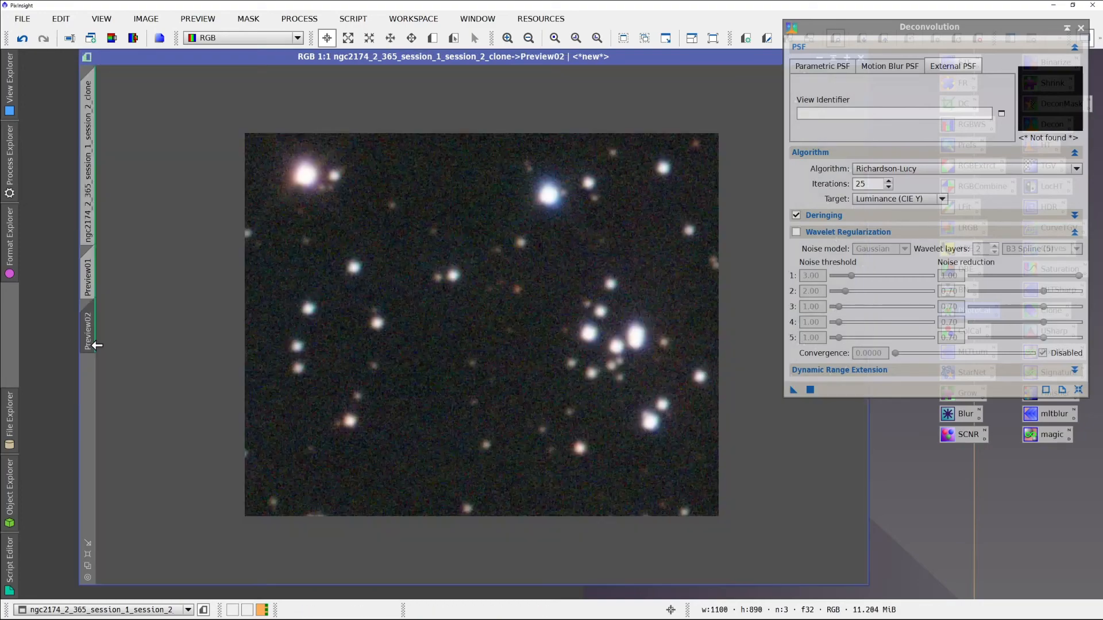
left_click(246, 21)
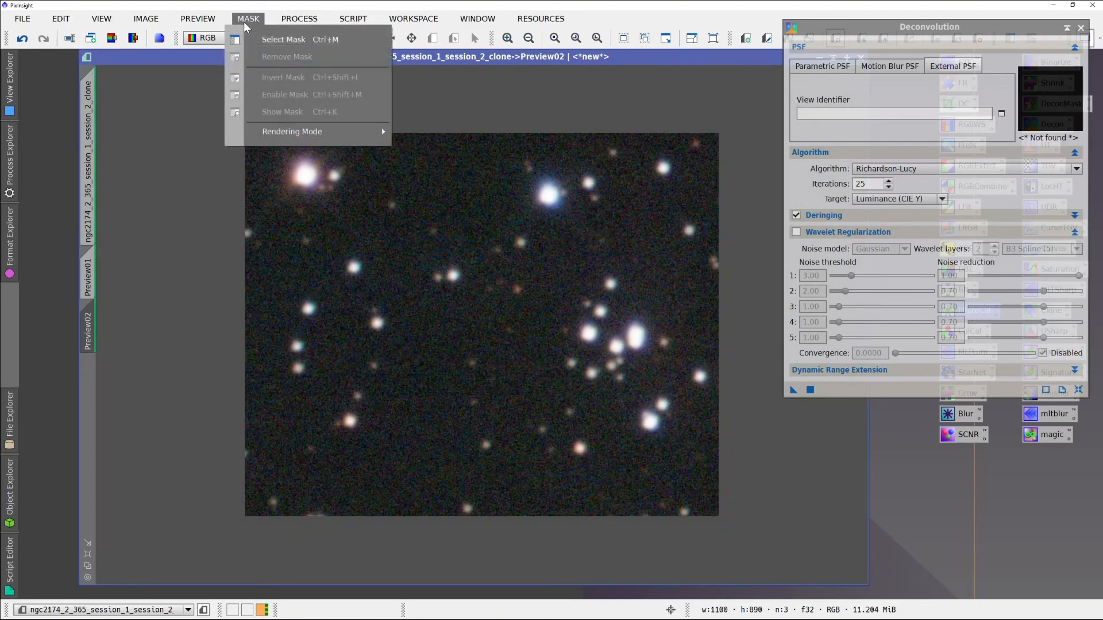
left_click(269, 39)
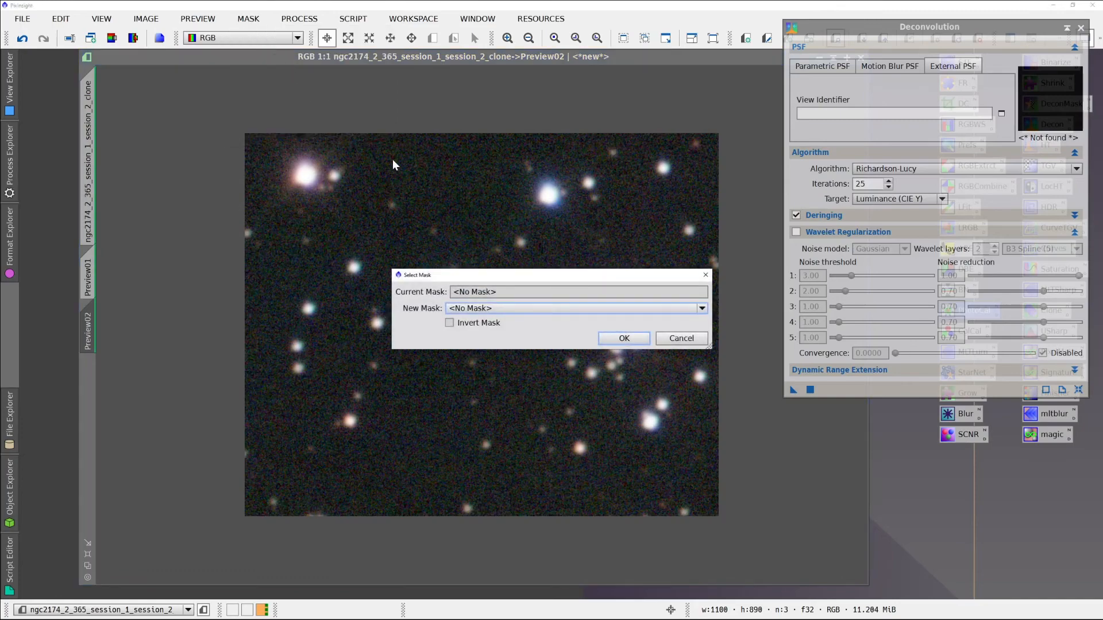
left_click(497, 310)
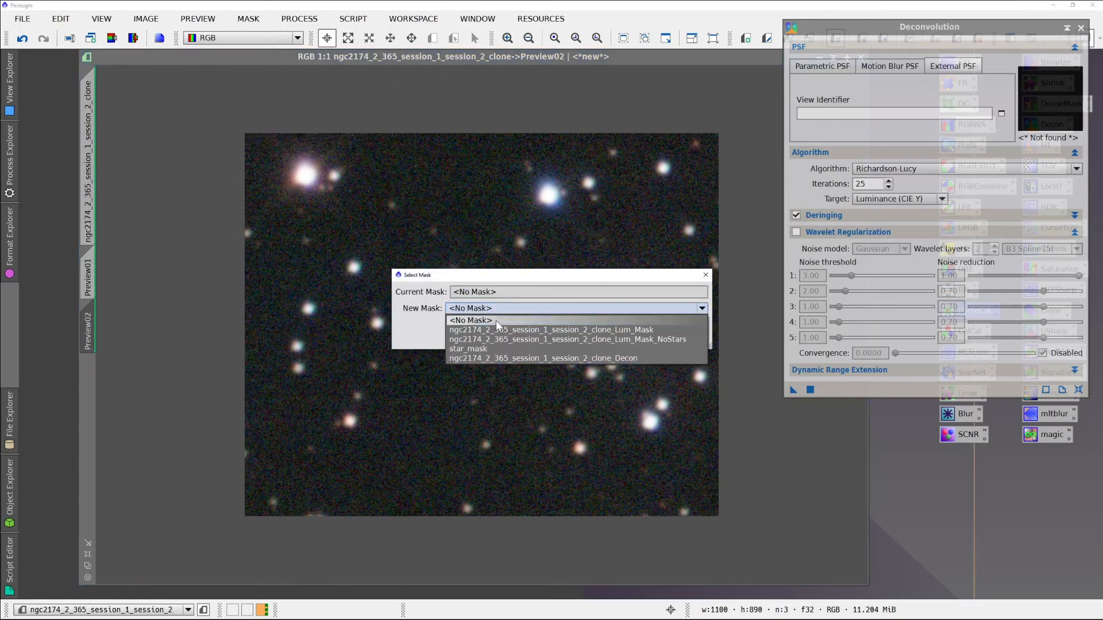
left_click(501, 352)
left_click(609, 339)
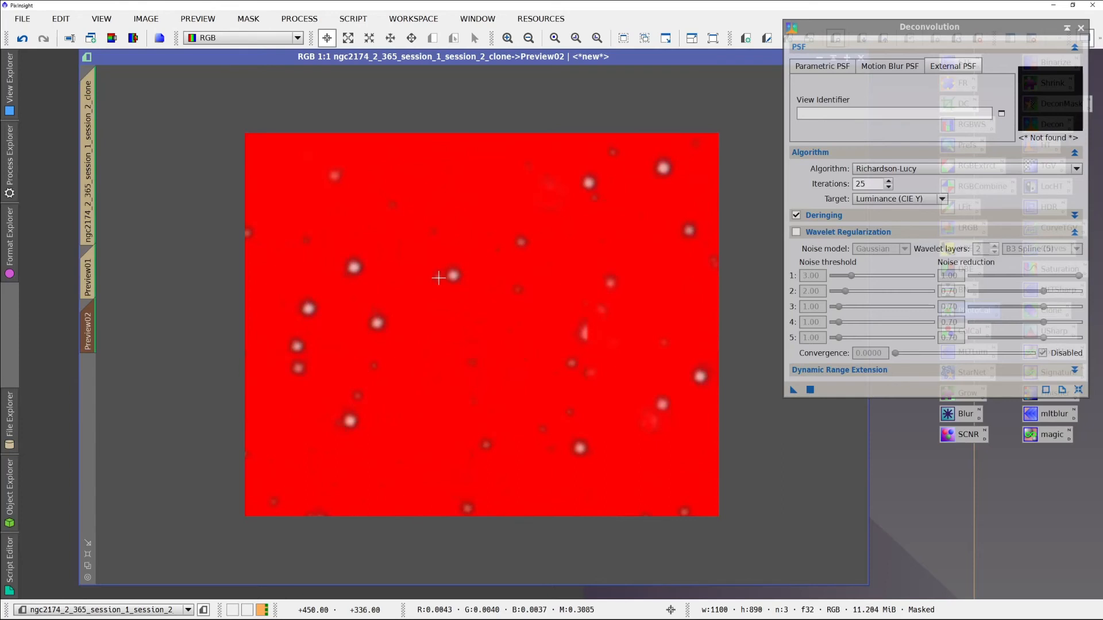
key("ctrl+k")
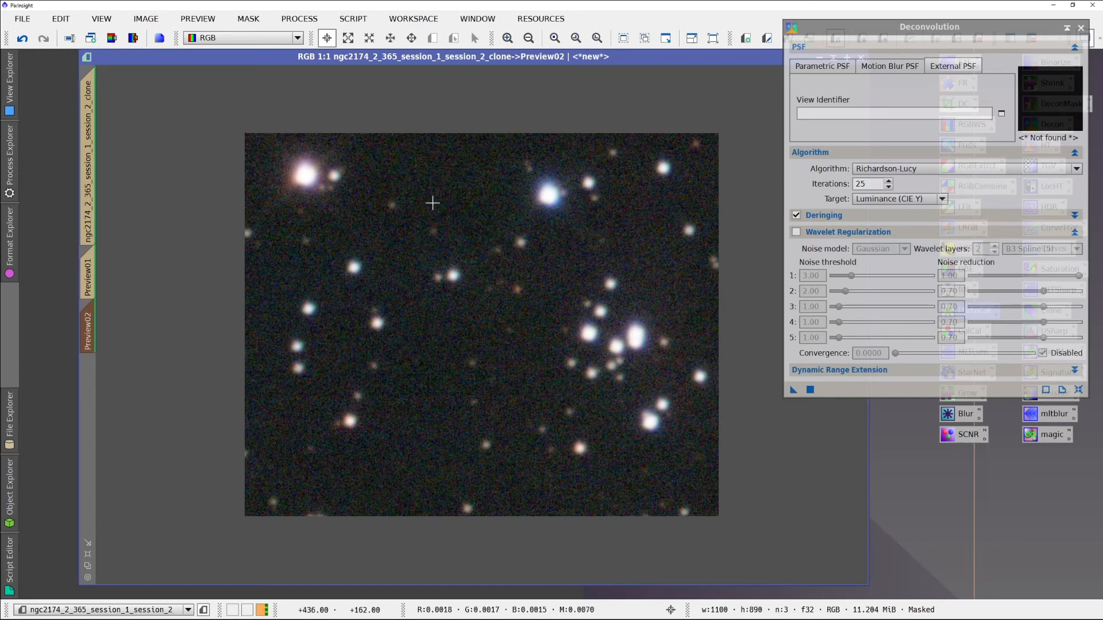
Choose the PSF image as the external PSF and apply the deconvolution with deringing enabled to Preview02
left_click(1002, 114)
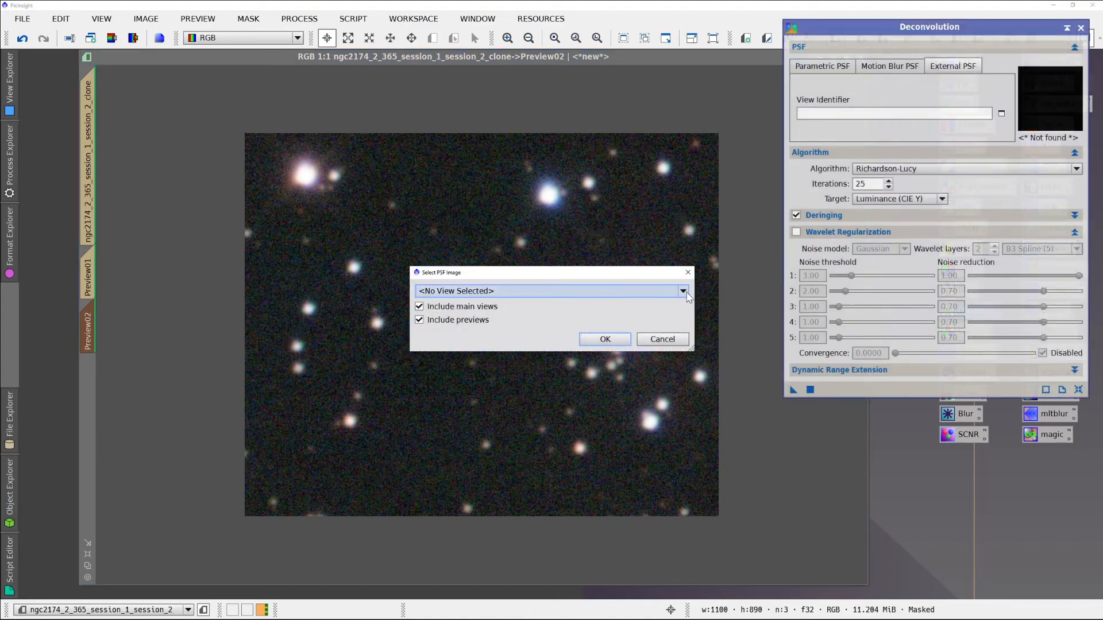
left_click(632, 291)
left_click(545, 314)
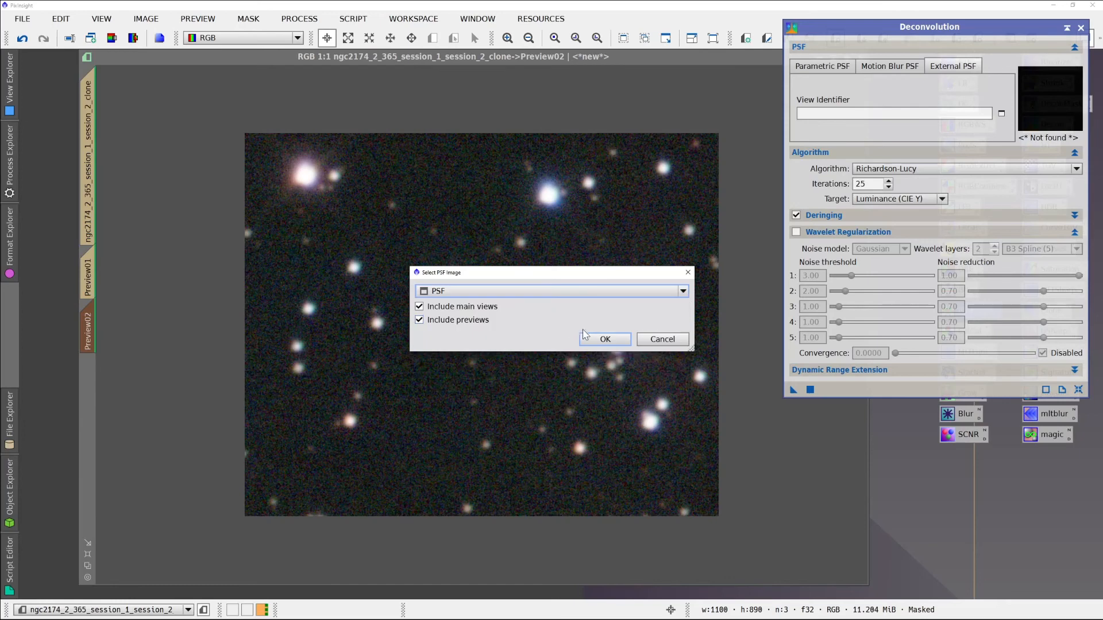
left_click(597, 337)
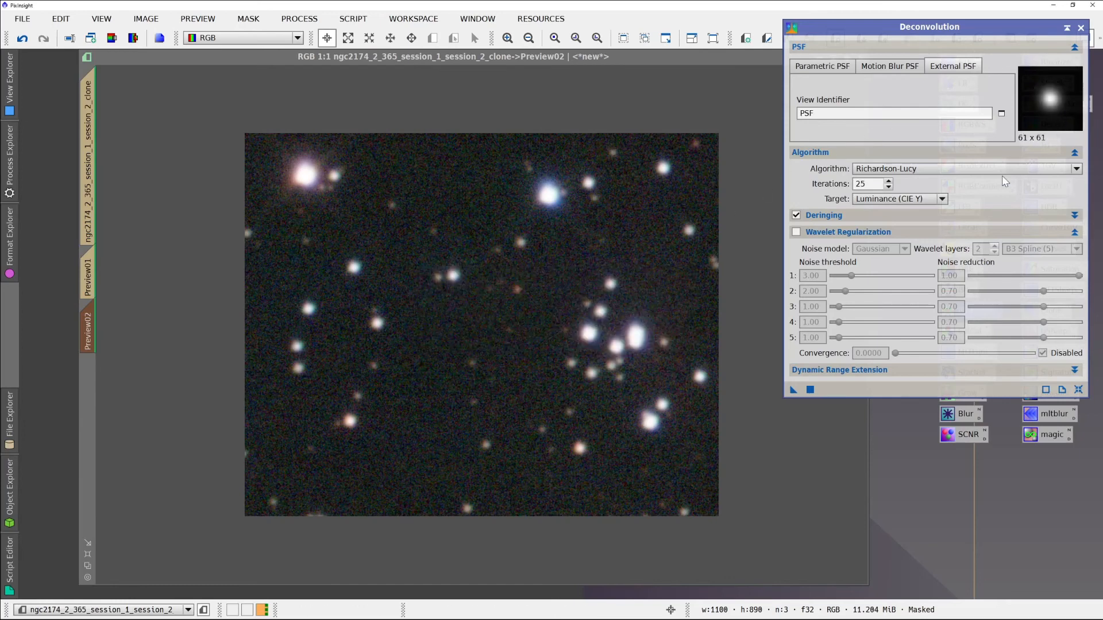
left_click(828, 220)
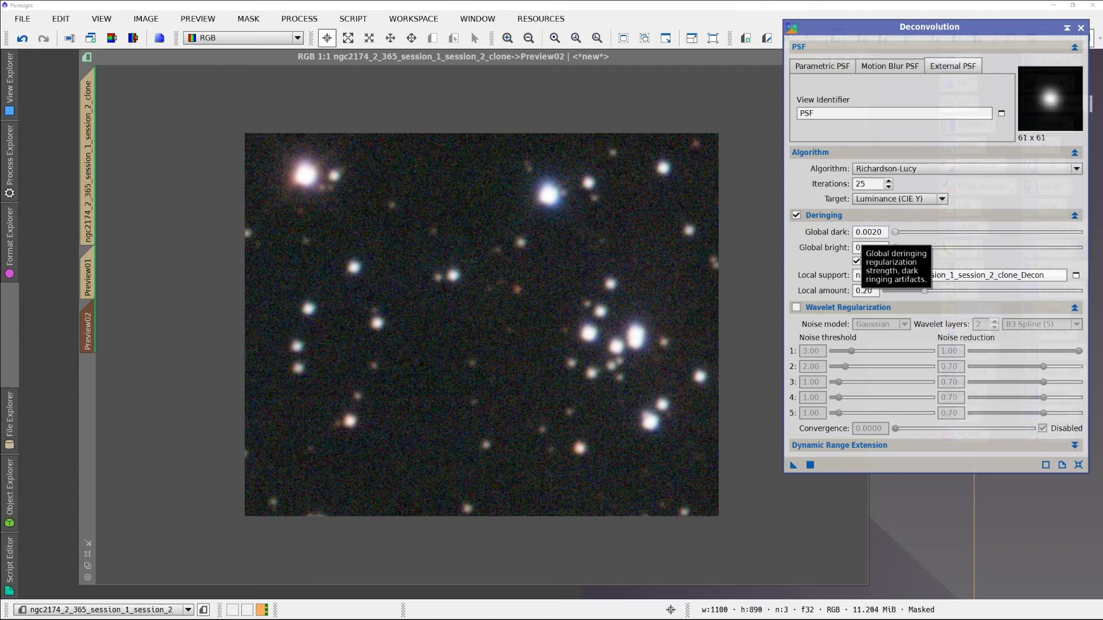
left_click(851, 217)
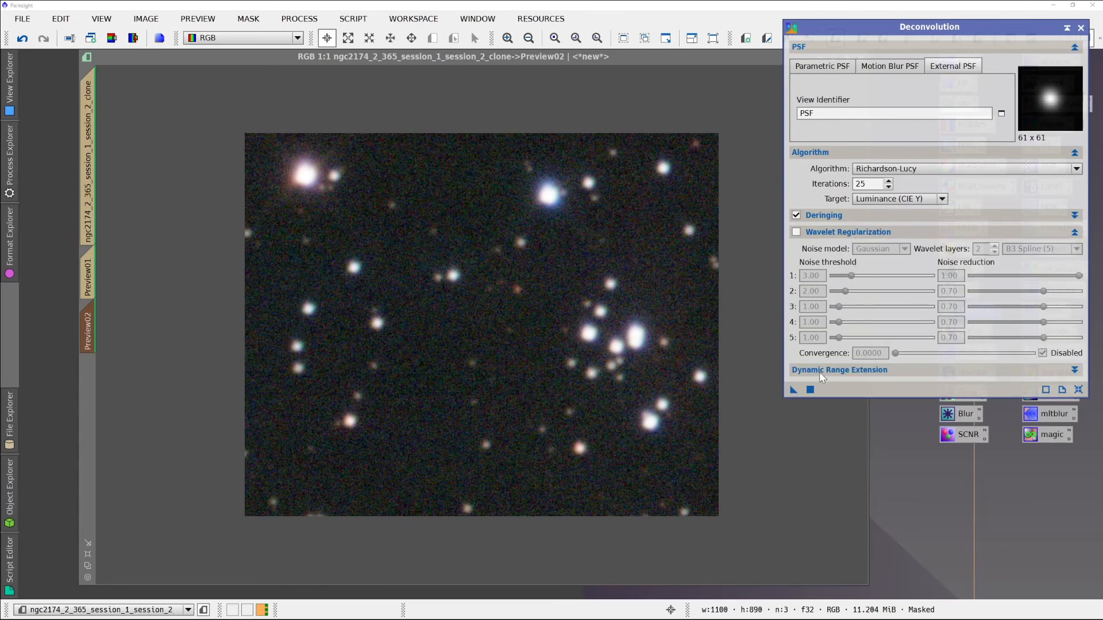
left_click(810, 389)
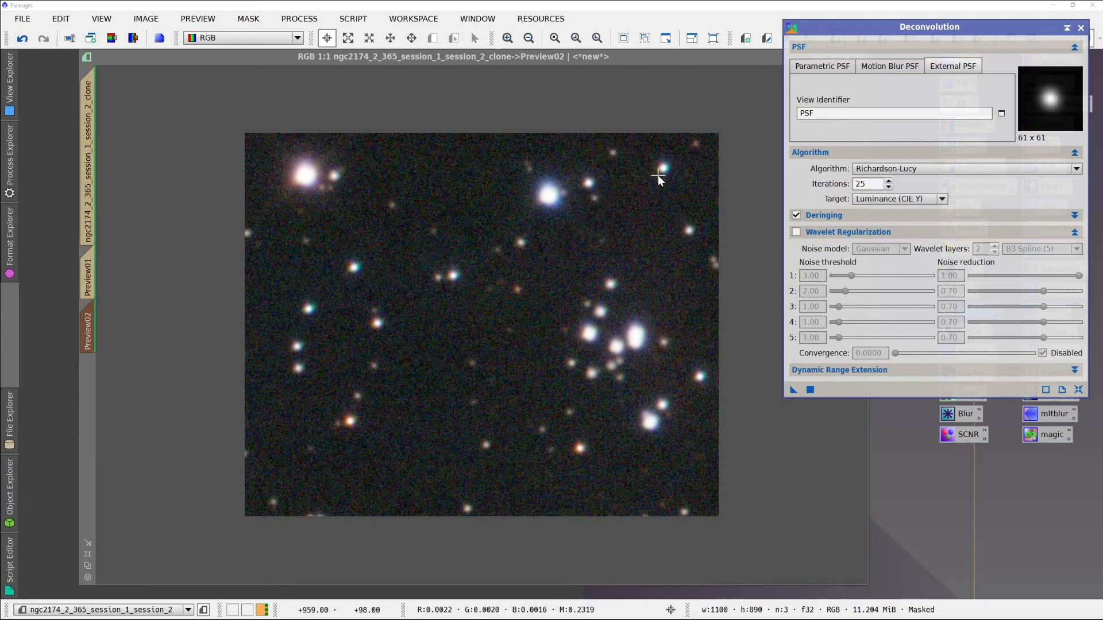
Examine the stars in Preview02 up close and compare the preview before and after deconvolution
scroll(659, 178, "down", 1)
scroll(659, 179, "up", 2)
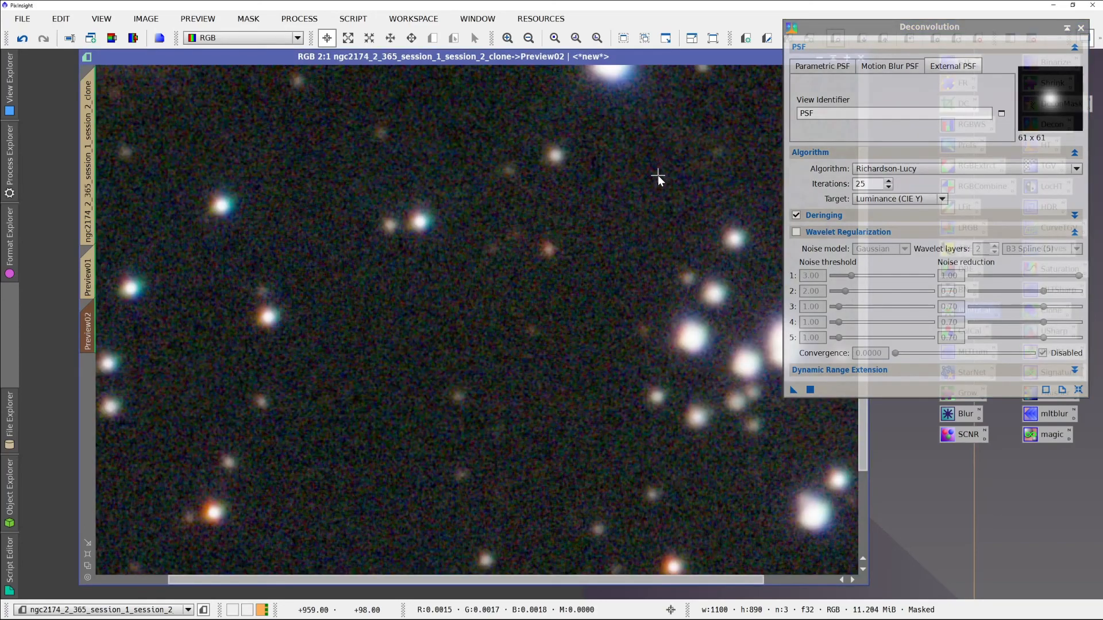
scroll(658, 178, "up", 1)
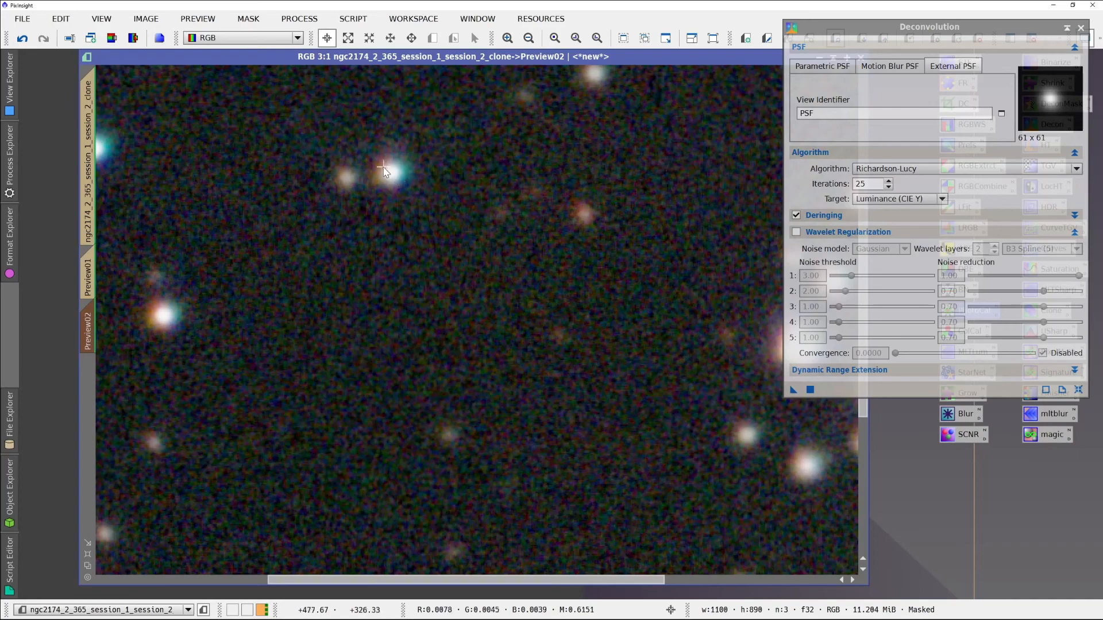
scroll(383, 171, "down", 2)
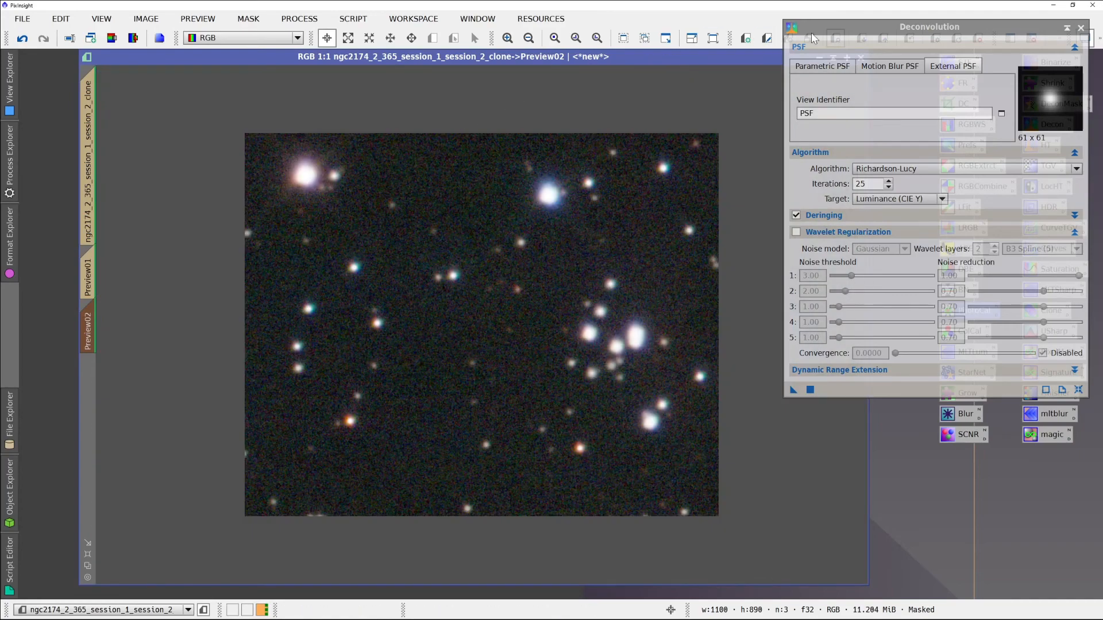
left_click_drag(888, 27, 901, 70)
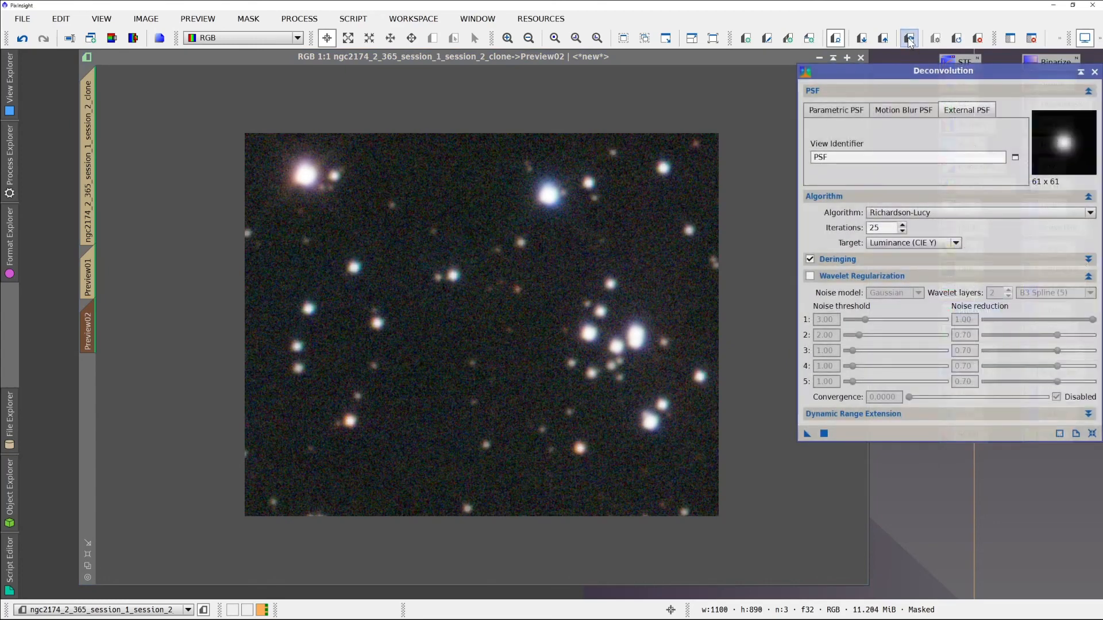
left_click(909, 40)
left_click(909, 40)
left_click(908, 40)
left_click(910, 43)
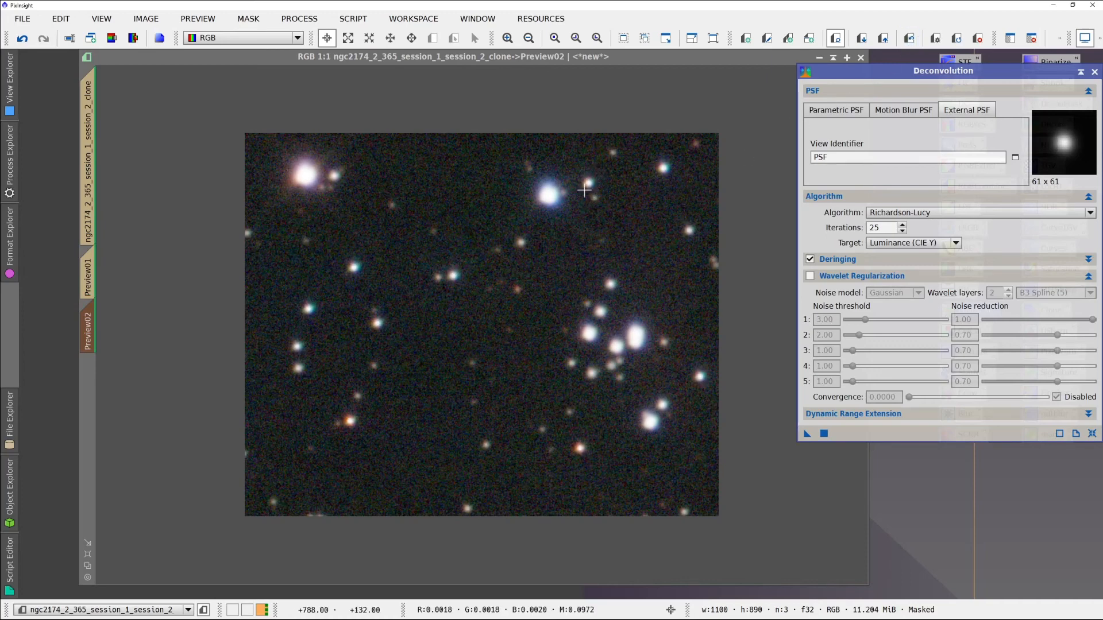
Set the deringing Global dark value to 0.01 and reapply the deconvolution to Preview02
left_click(856, 261)
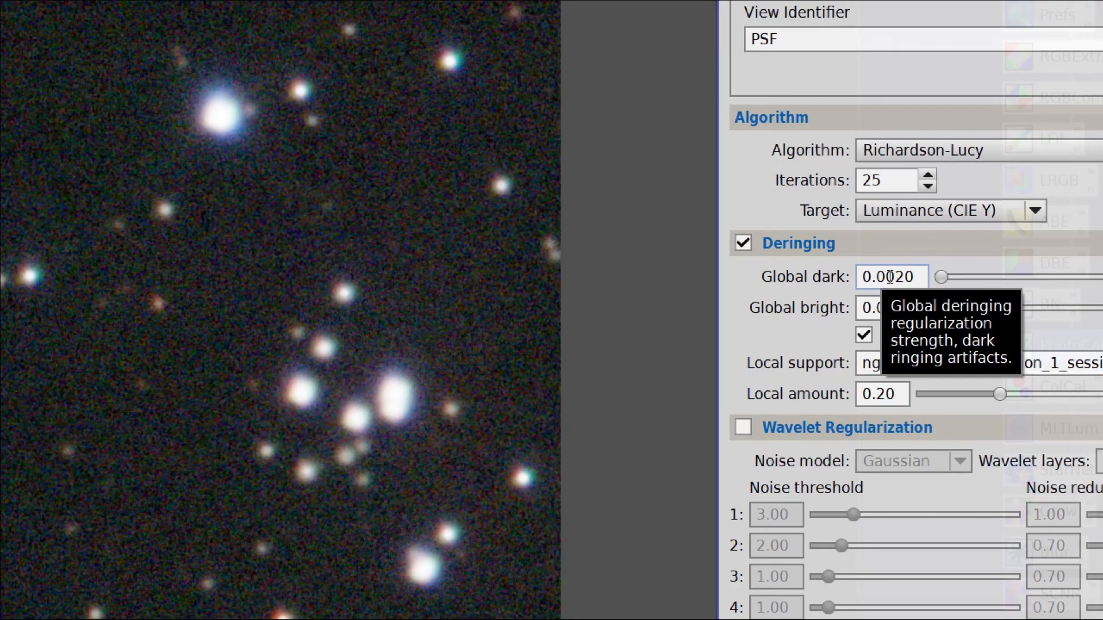
left_click_drag(887, 277, 924, 277)
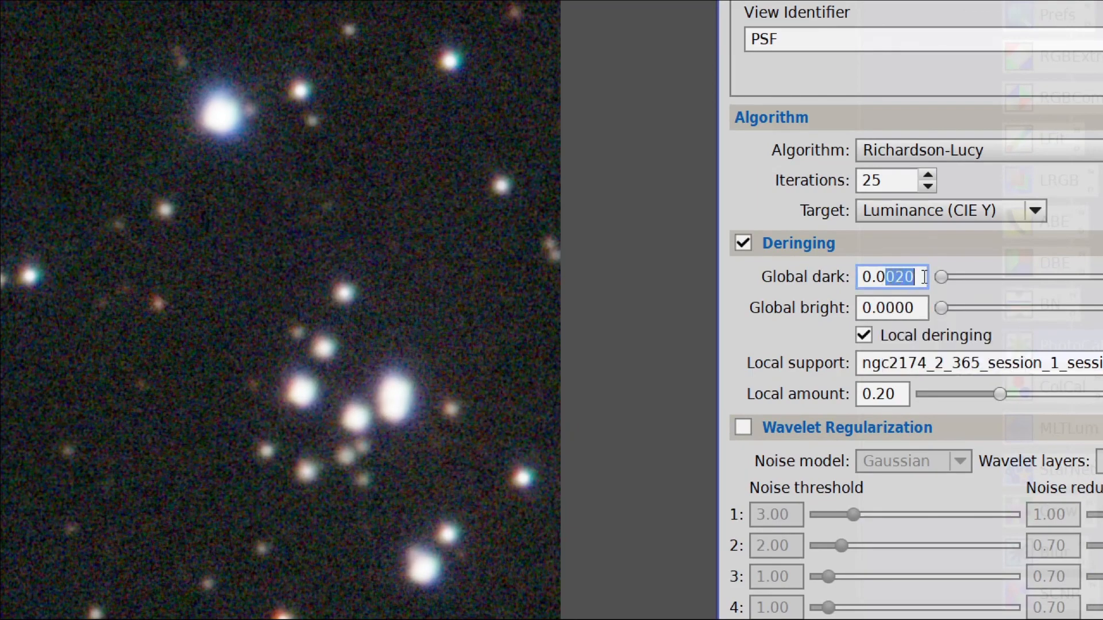
type("1")
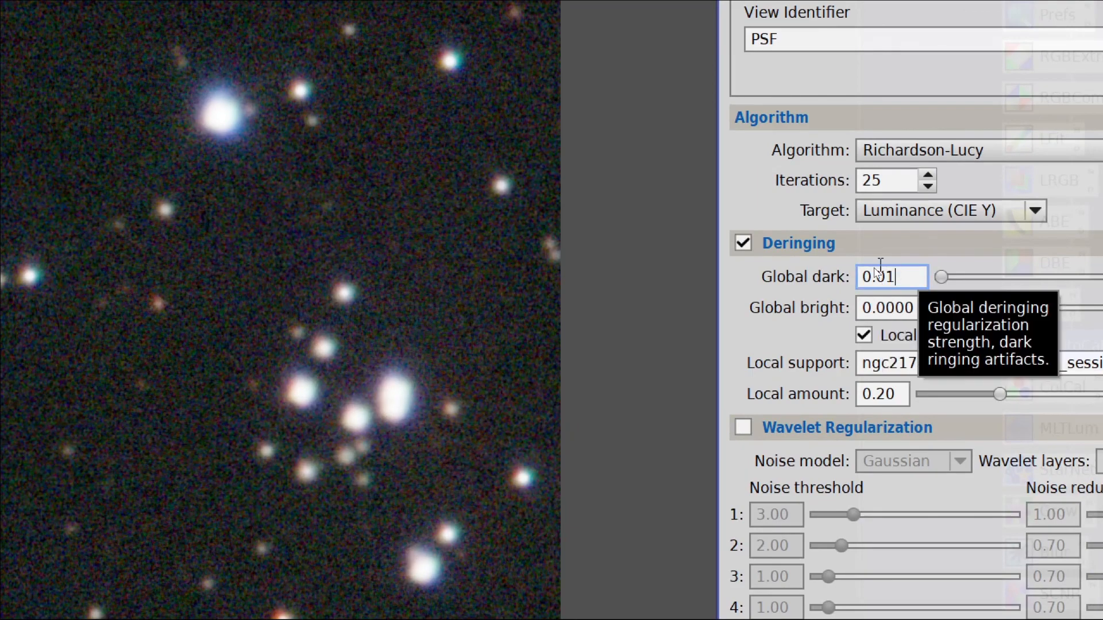
left_click(837, 243)
left_click(837, 243)
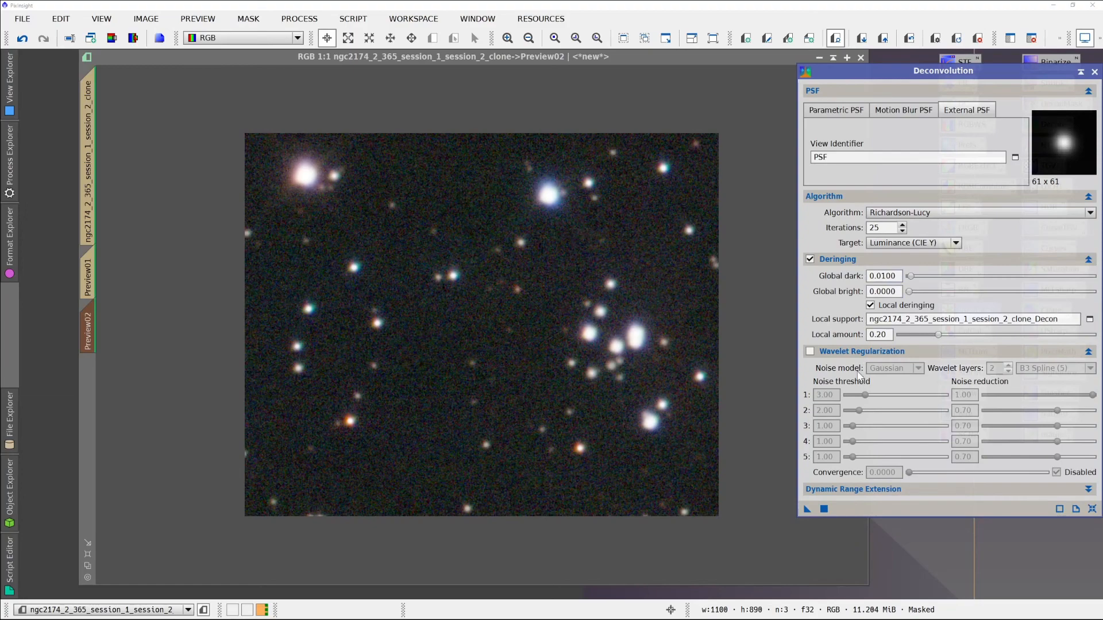
left_click(824, 509)
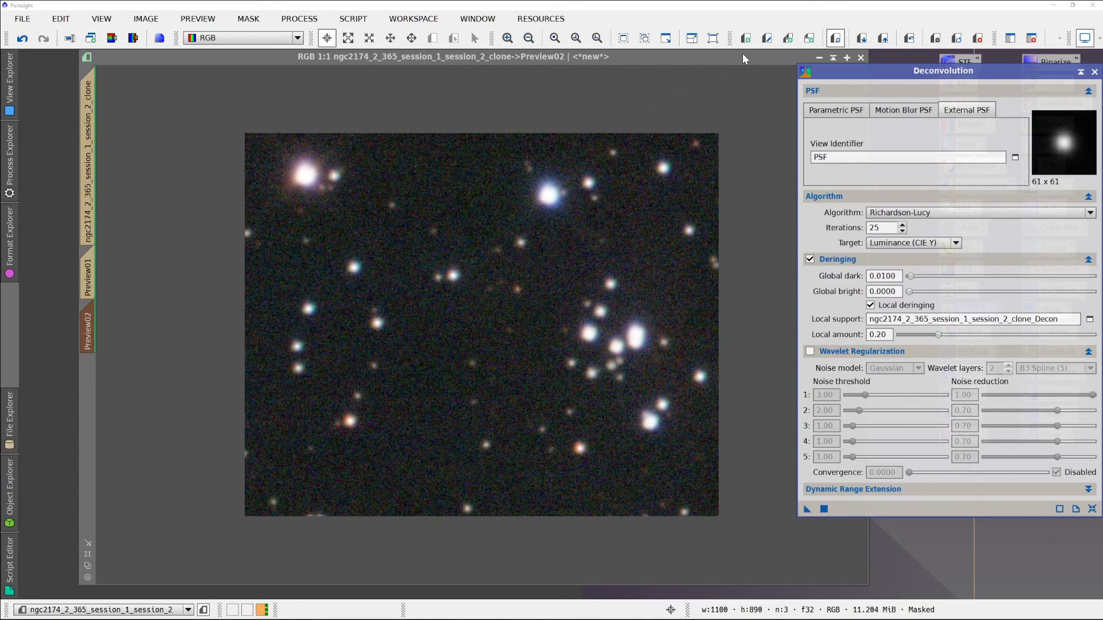
Compare Preview02 repeatedly before and after the deconvolution run with the changed Global dark value
left_click(906, 41)
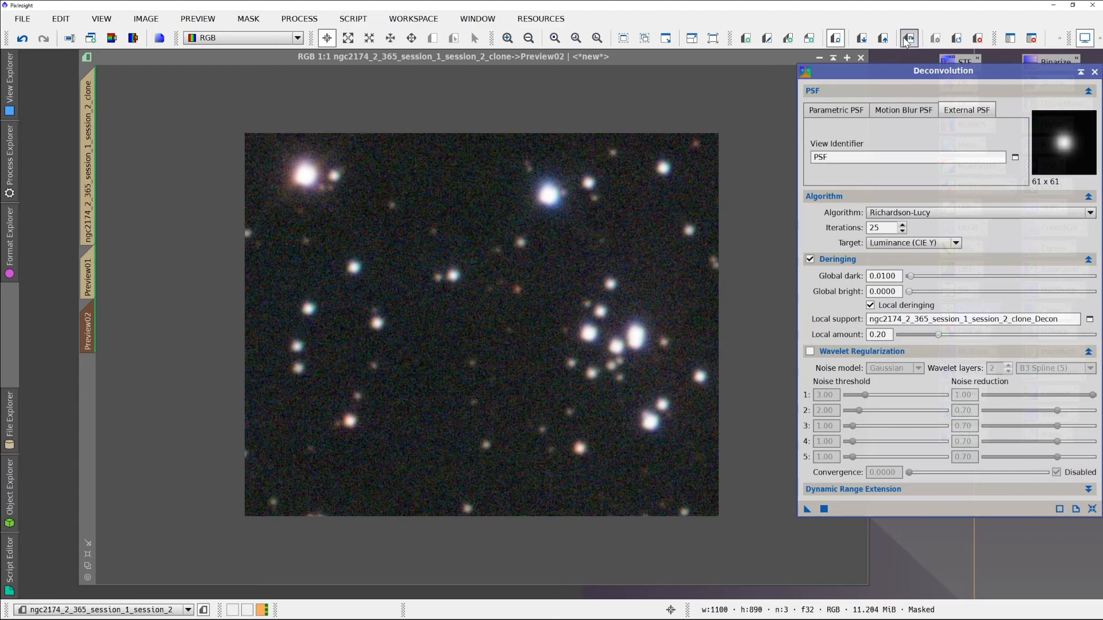
left_click(906, 40)
left_click(906, 40)
left_click(903, 39)
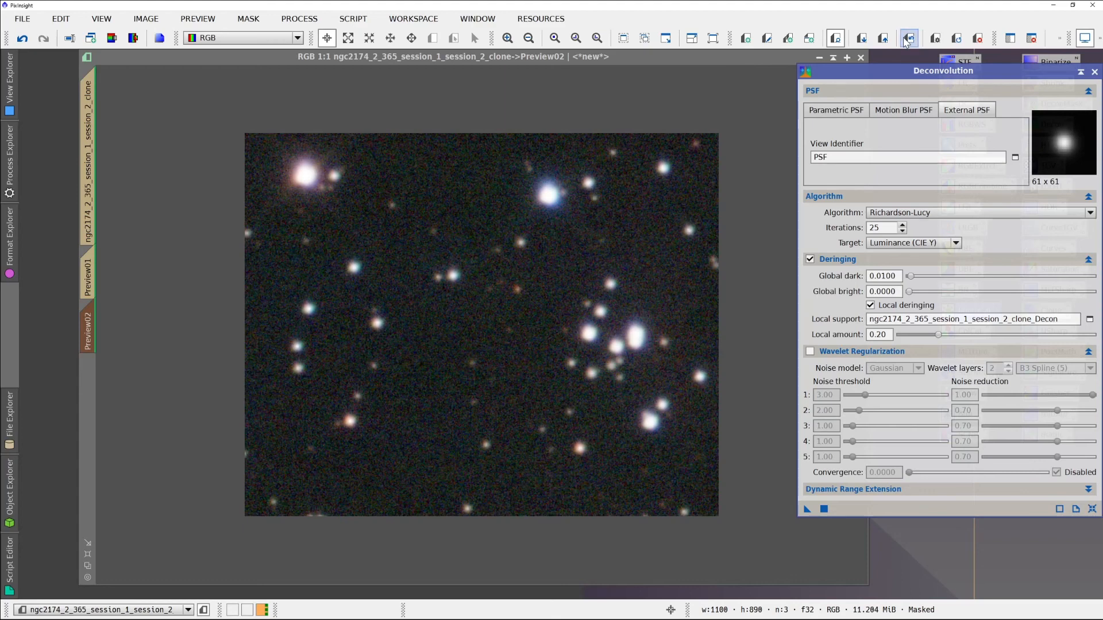
left_click(902, 39)
left_click(902, 40)
left_click(903, 41)
left_click(903, 41)
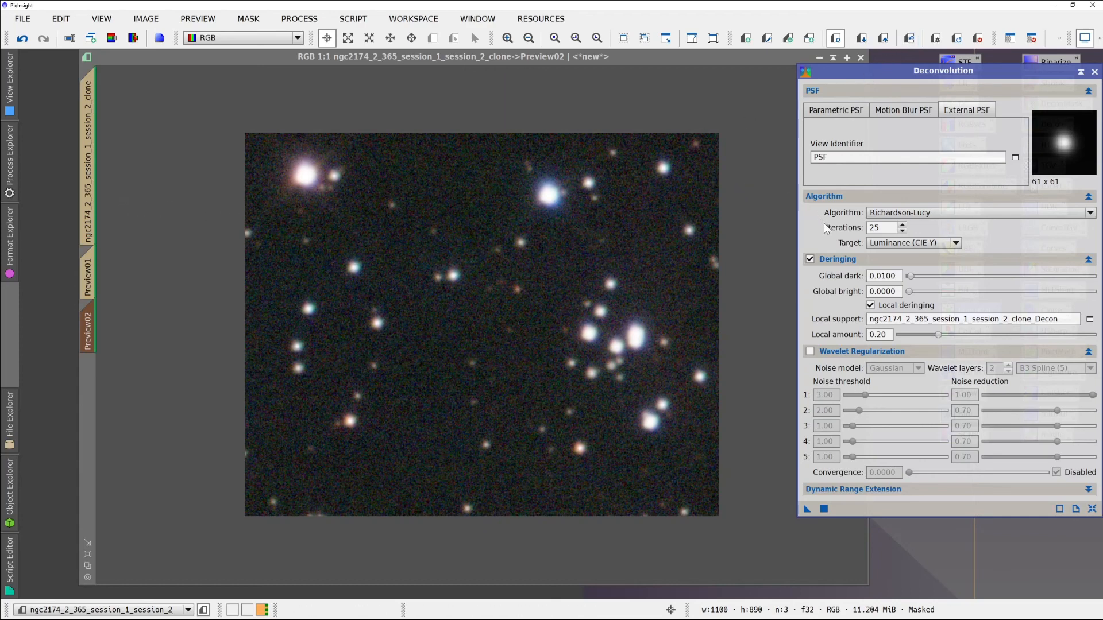
Turn deringing off, reapply the deconvolution to Preview02 and inspect the star edges up close
left_click(810, 260)
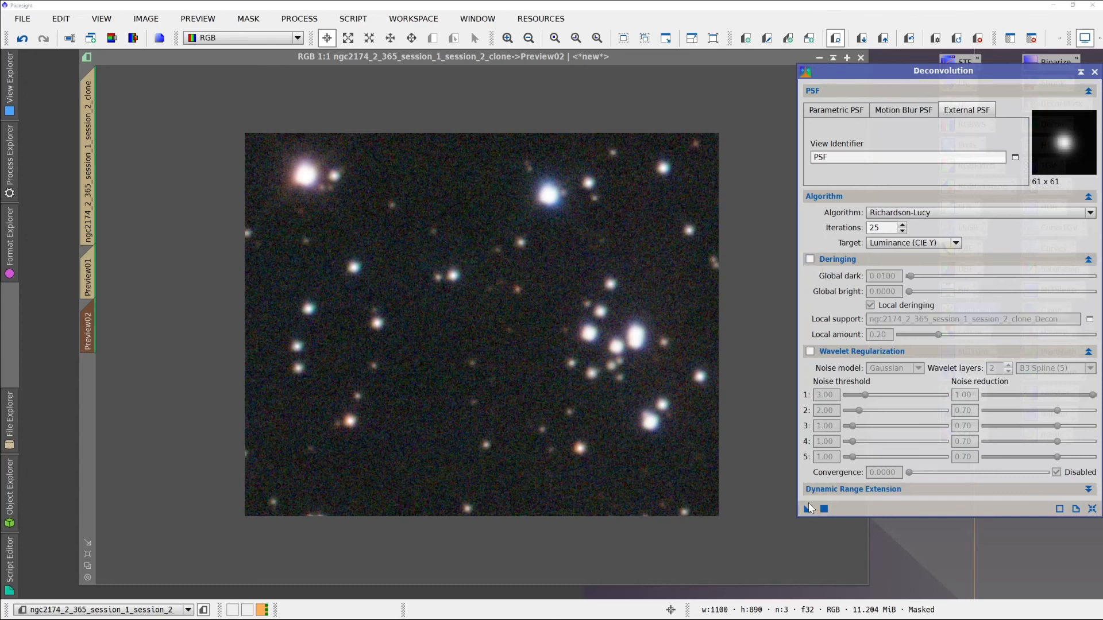
left_click(824, 509)
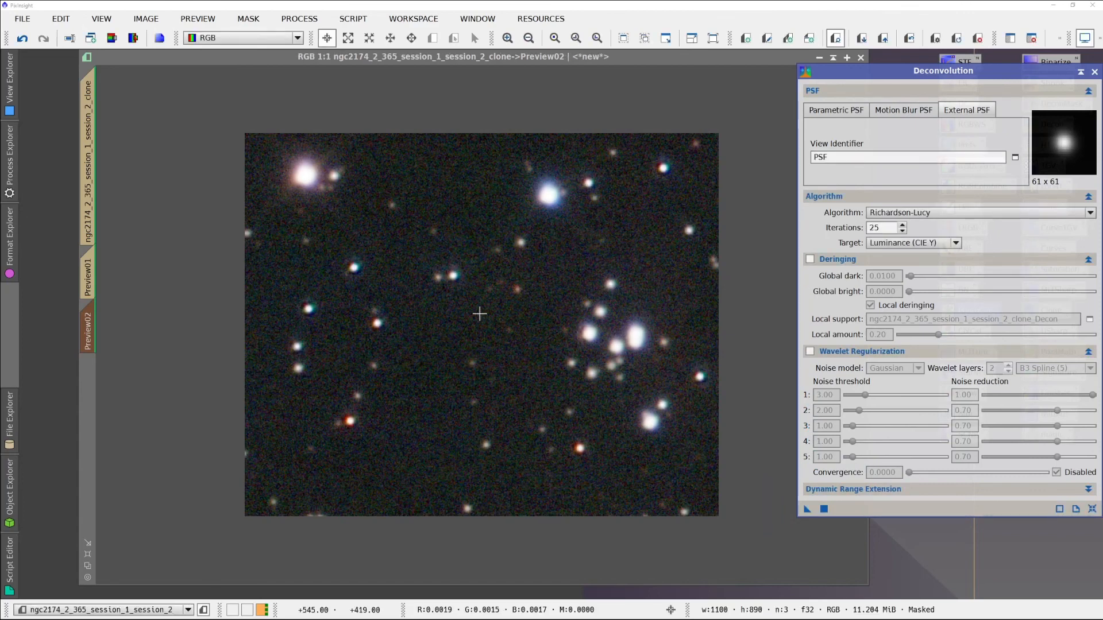
scroll(480, 313, "down", 1)
scroll(479, 314, "up", 1)
scroll(480, 314, "up", 1)
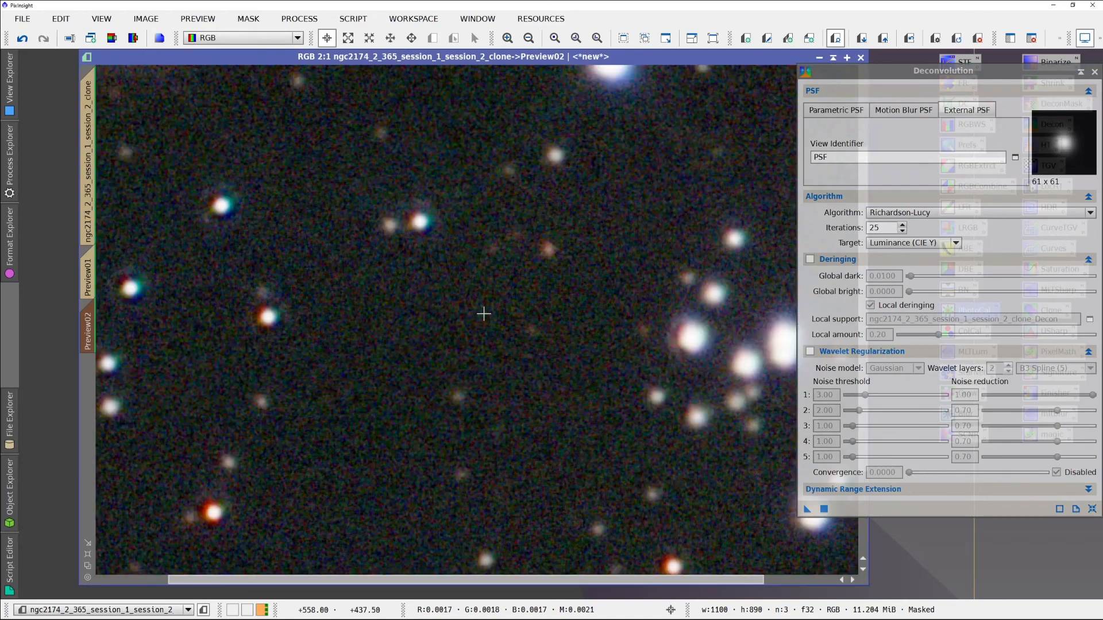
scroll(484, 314, "up", 1)
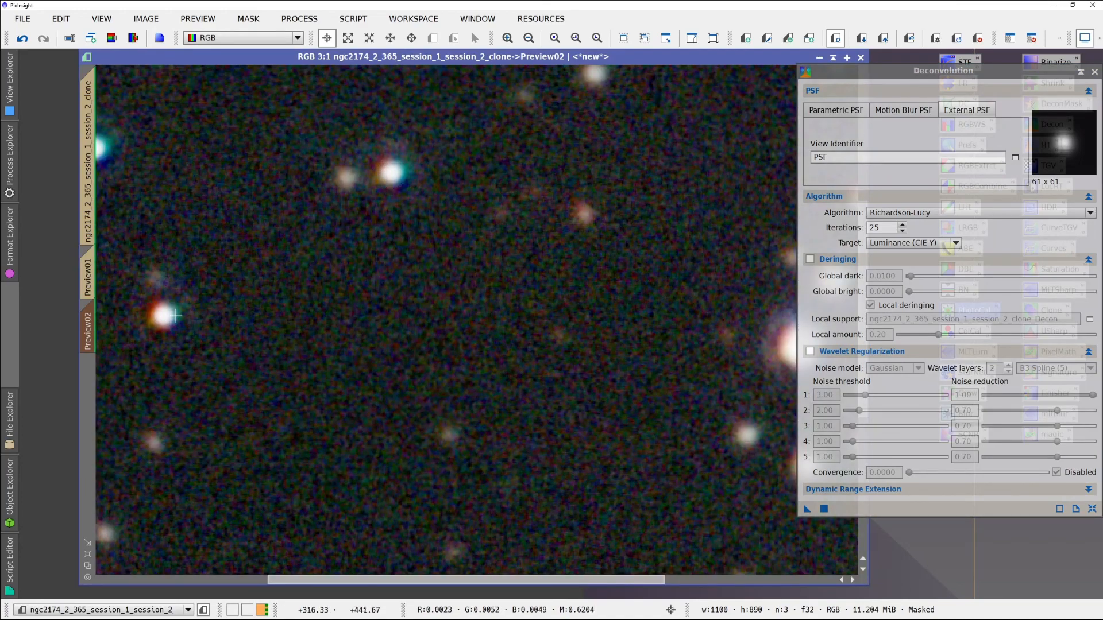
scroll(226, 325, "down", 2)
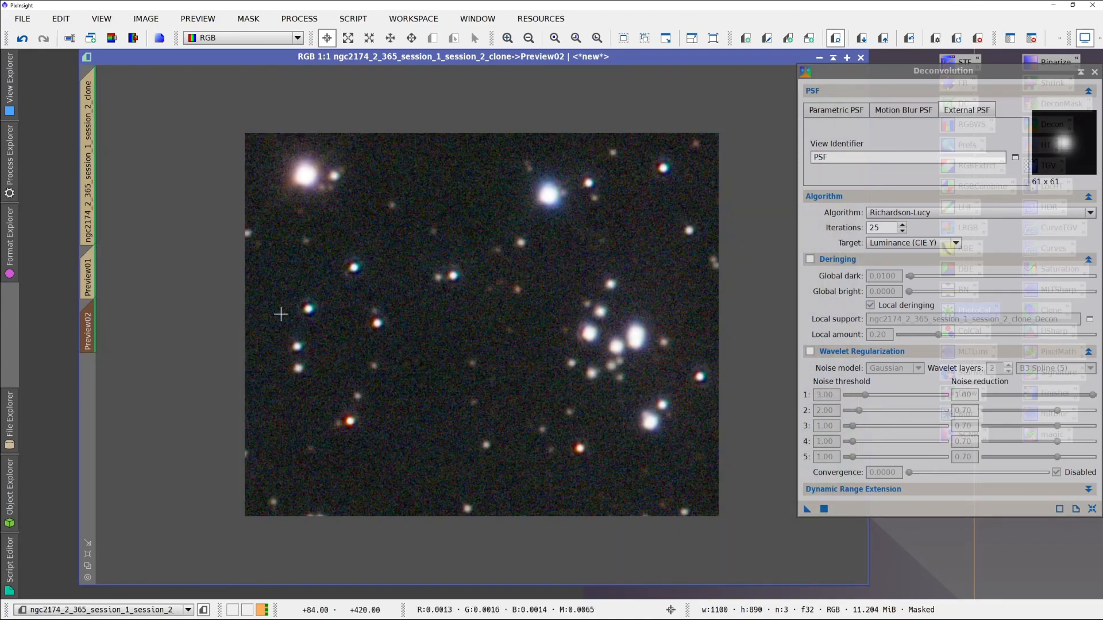
Leave deringing off and disable the star mask on the image
left_click(810, 260)
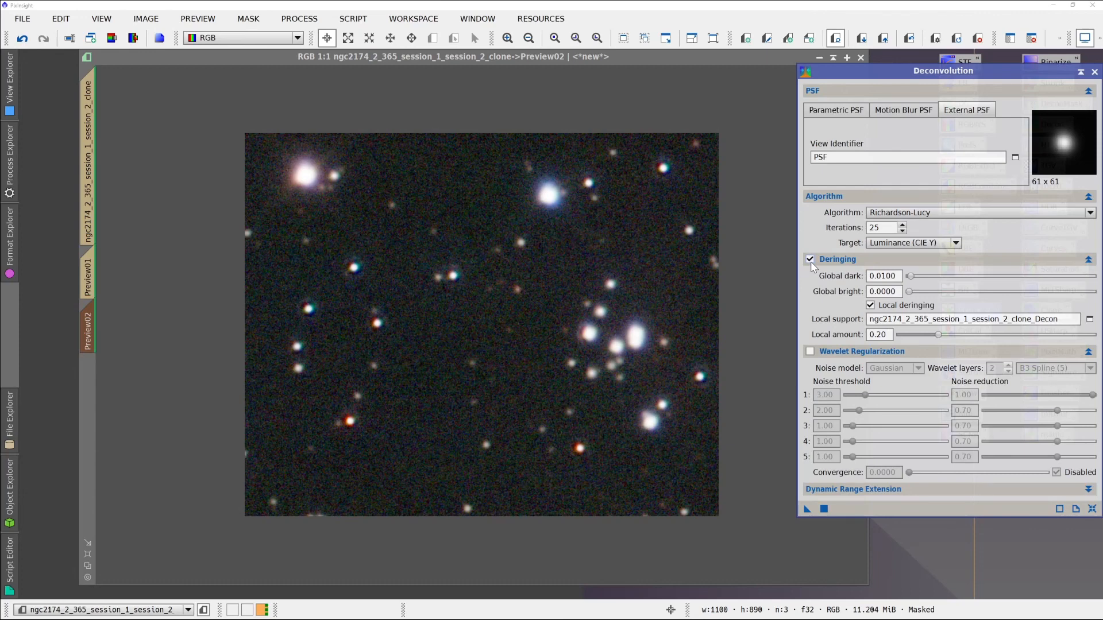
left_click(810, 260)
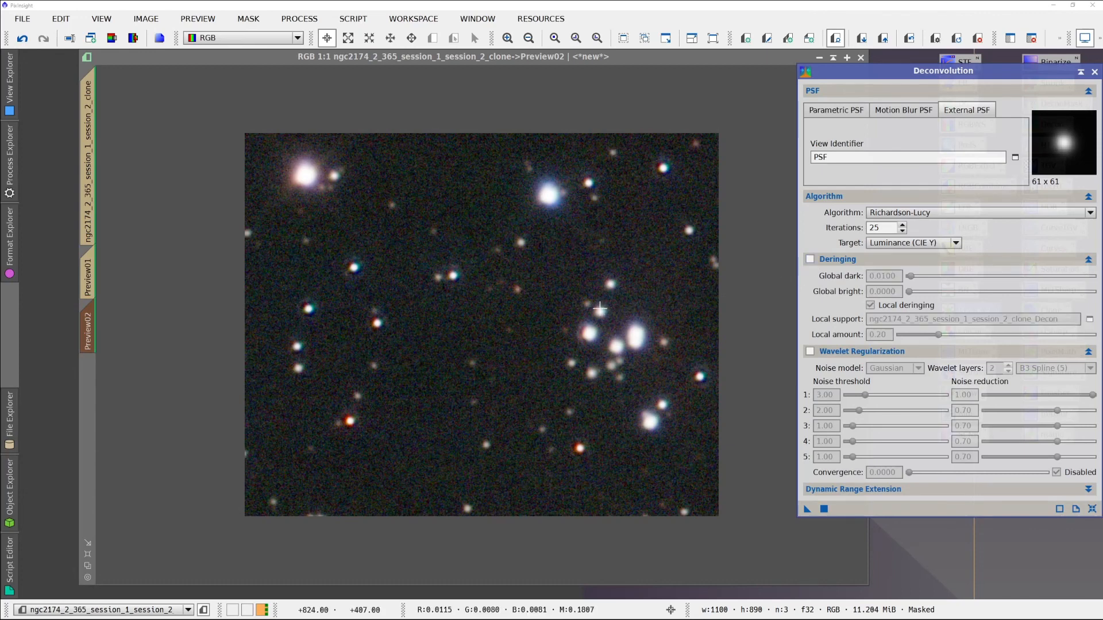
left_click(248, 23)
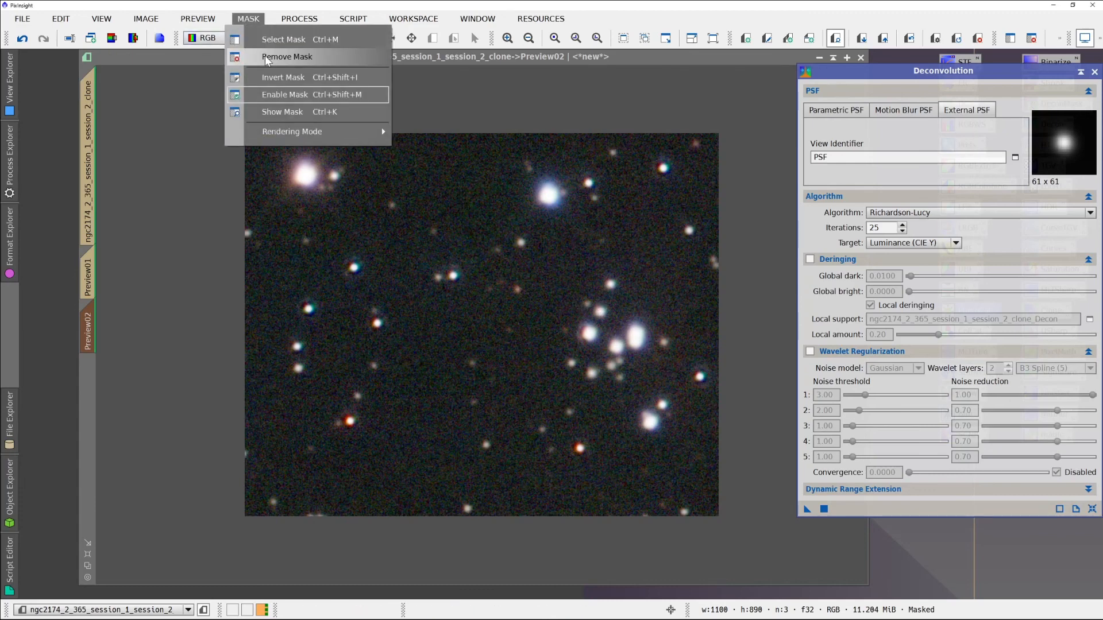
left_click(274, 96)
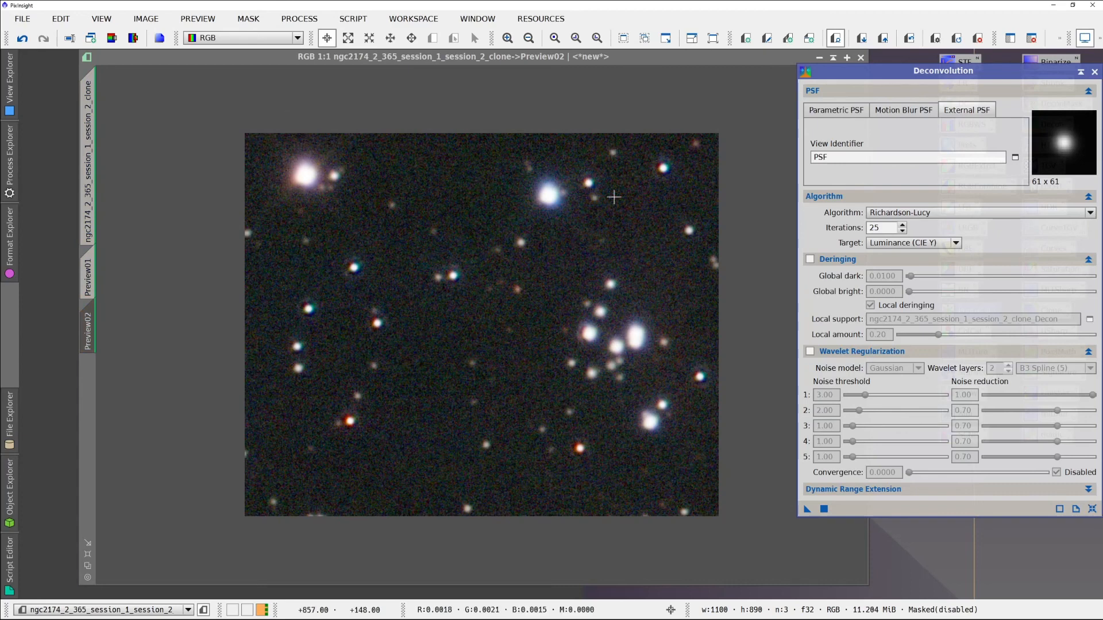
Run the 25-iteration deconvolution on Preview02 with both deringing and the mask off
left_click(823, 510)
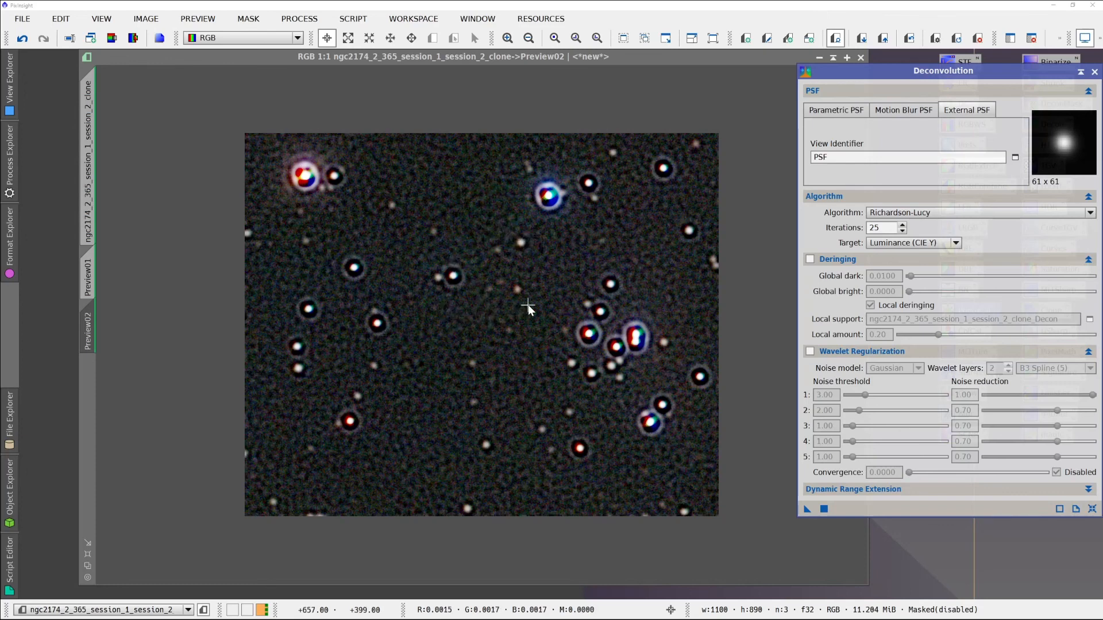
Turn deringing back on, re-enable the image's mask and reapply the deconvolution to Preview02
left_click(809, 261)
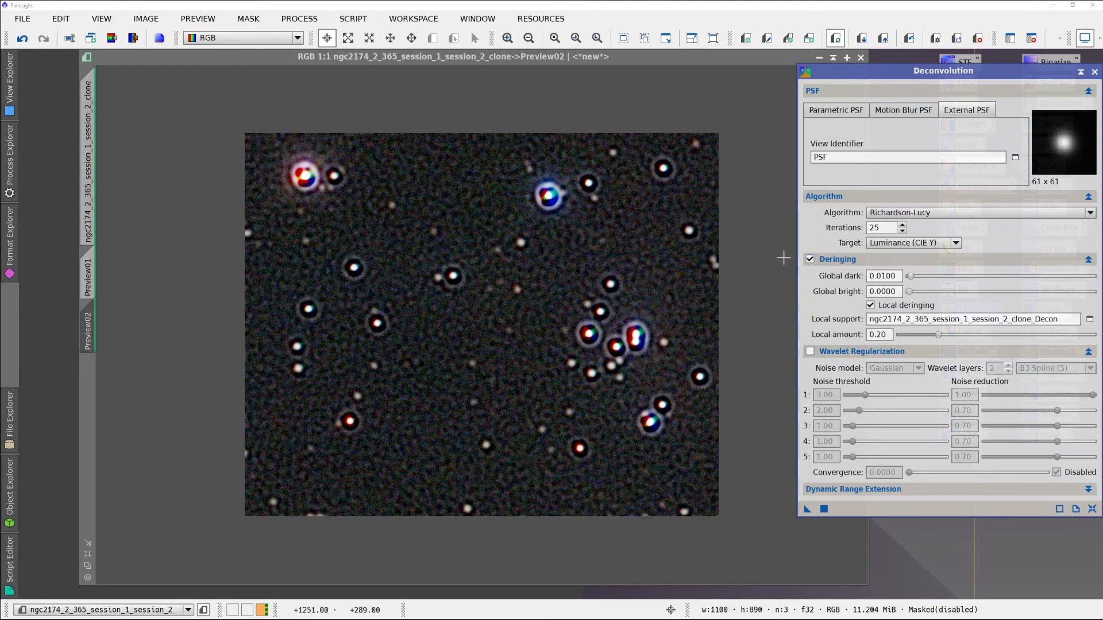
left_click(248, 18)
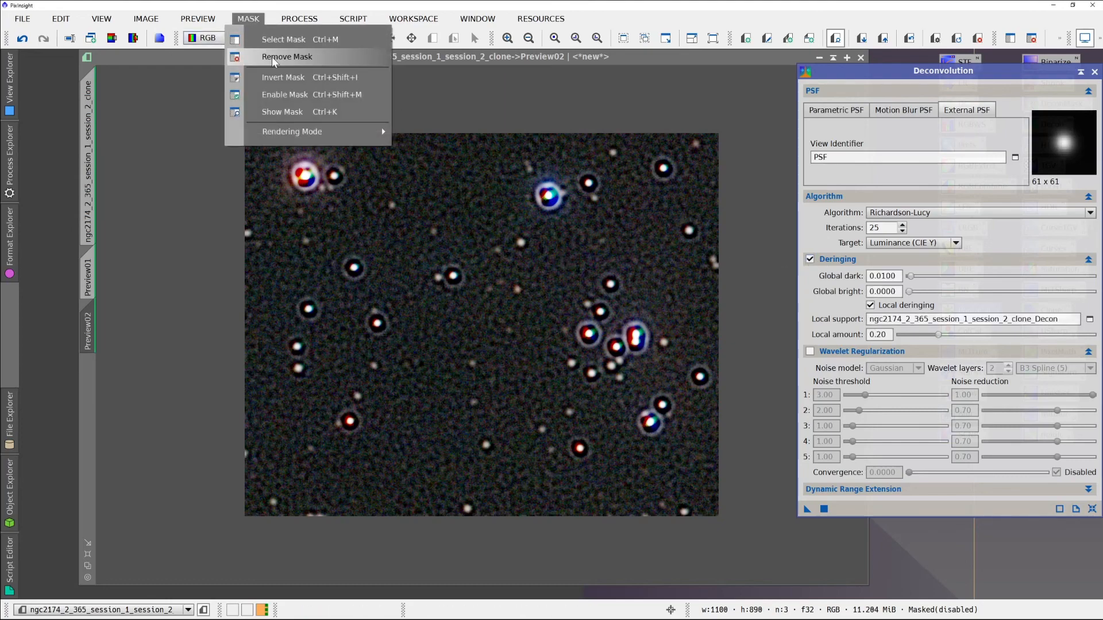
left_click(284, 95)
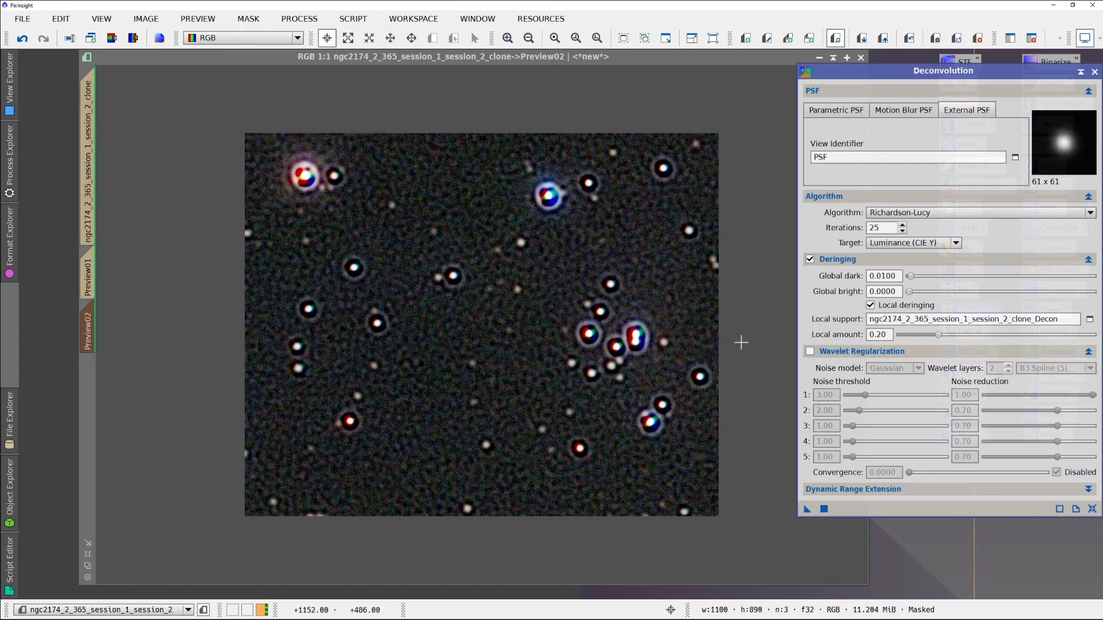
left_click(823, 509)
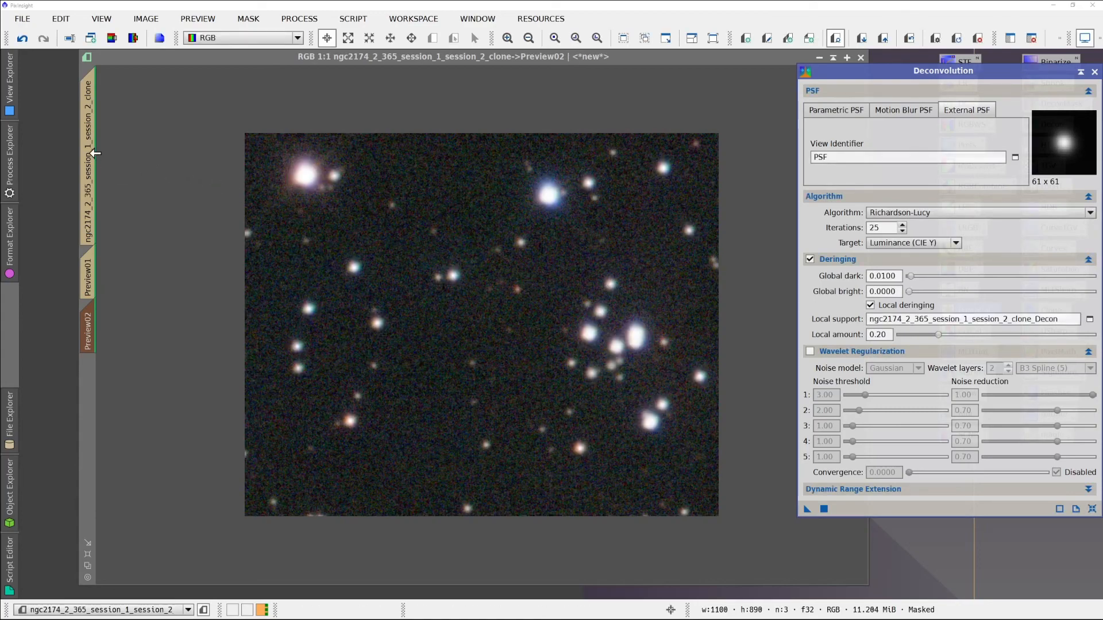
Switch from Preview02 to the full image and apply the deconvolution to it with 25 iterations and deringing on
left_click(95, 154)
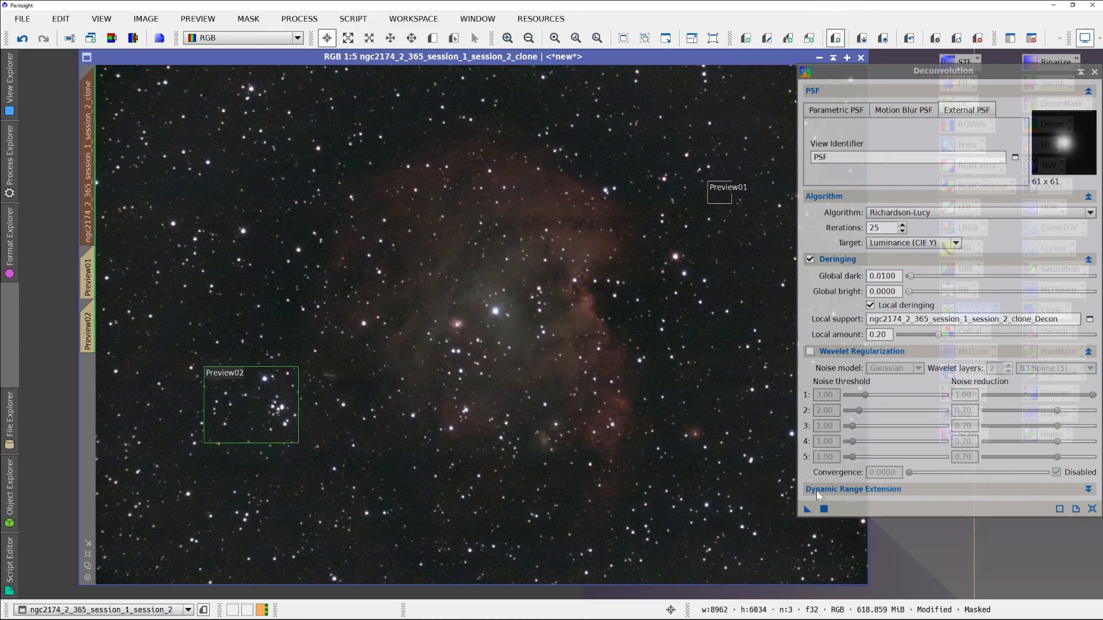
left_click(824, 509)
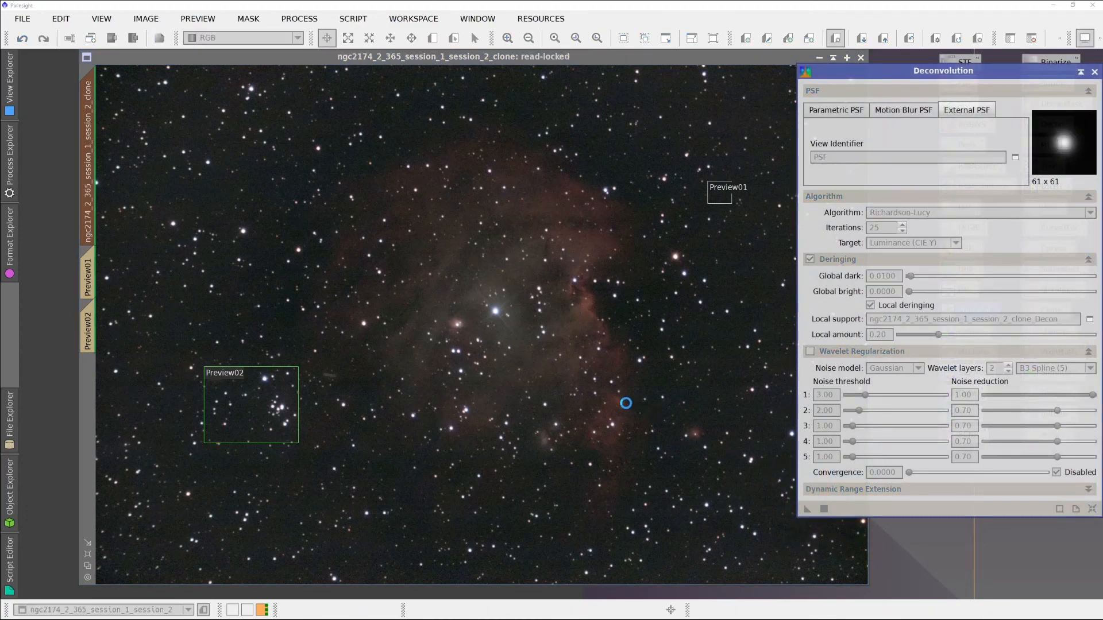